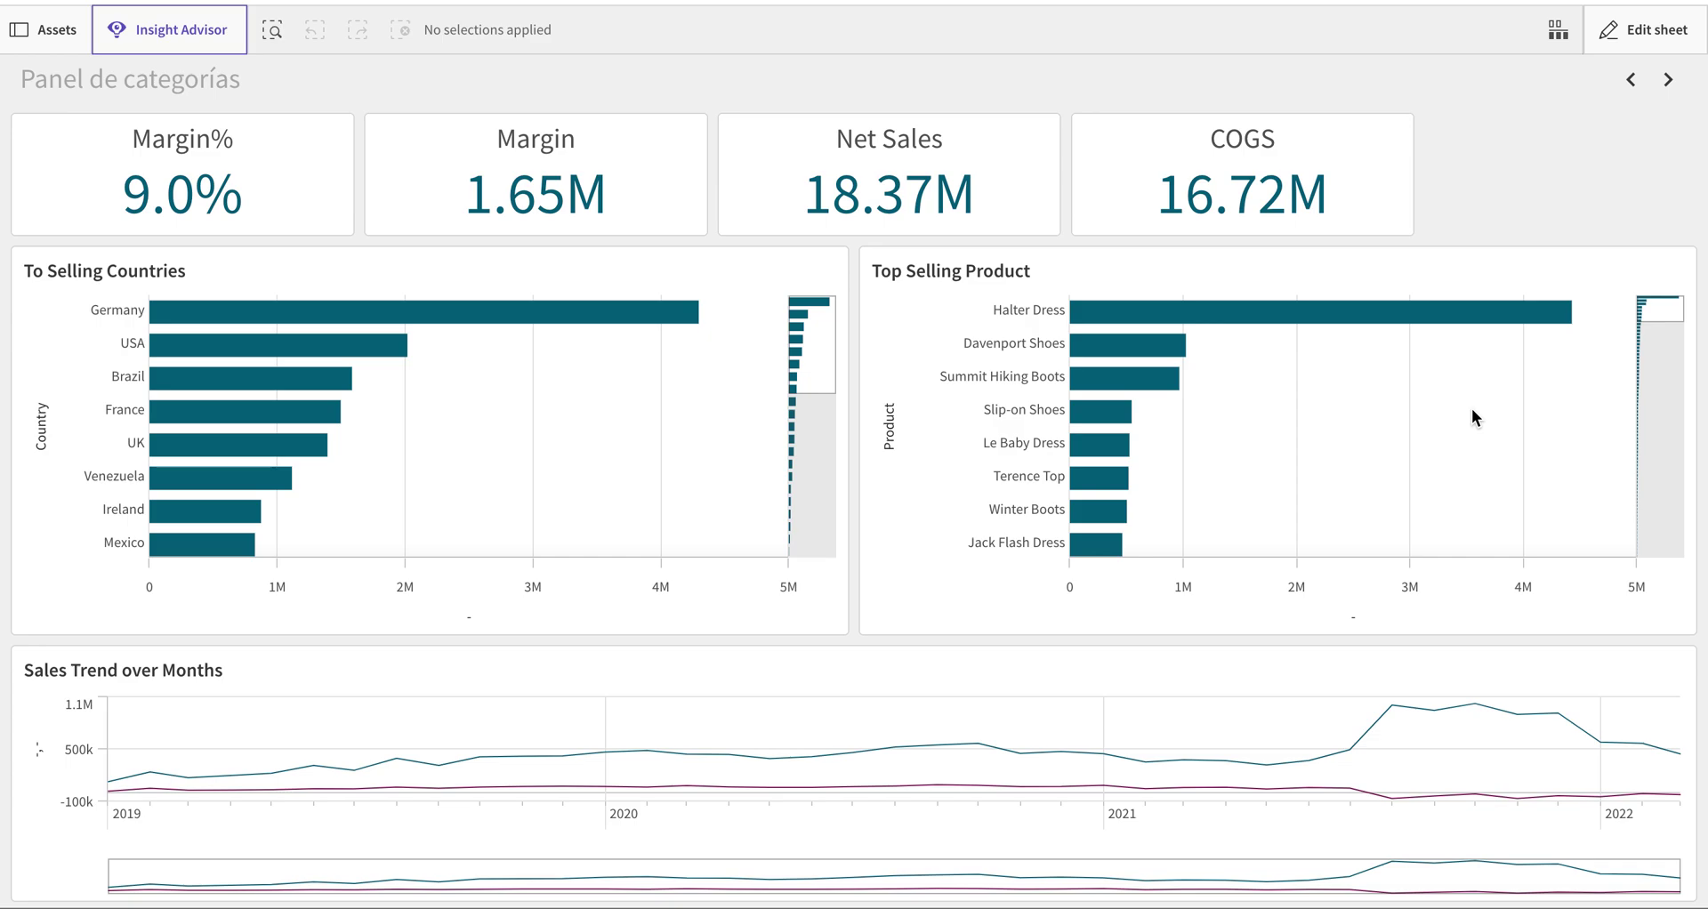
Open the previous sheet and try its Select Language drop-down with Urdu and English.
left_click(1627, 82)
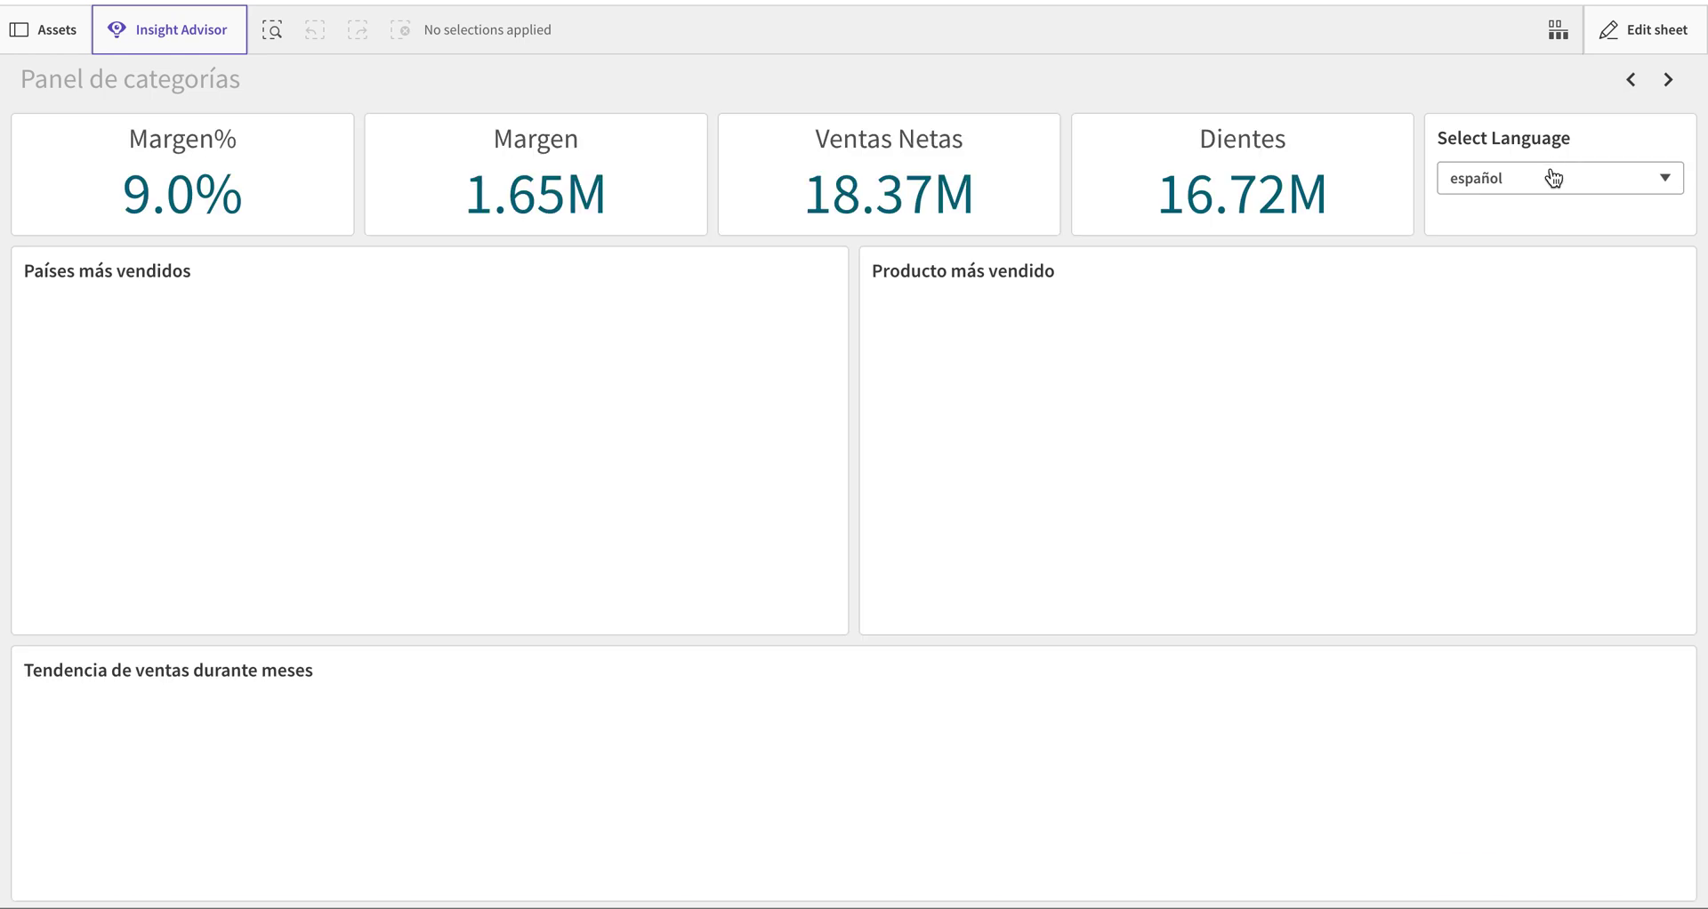
left_click(1449, 177)
left_click(1495, 145)
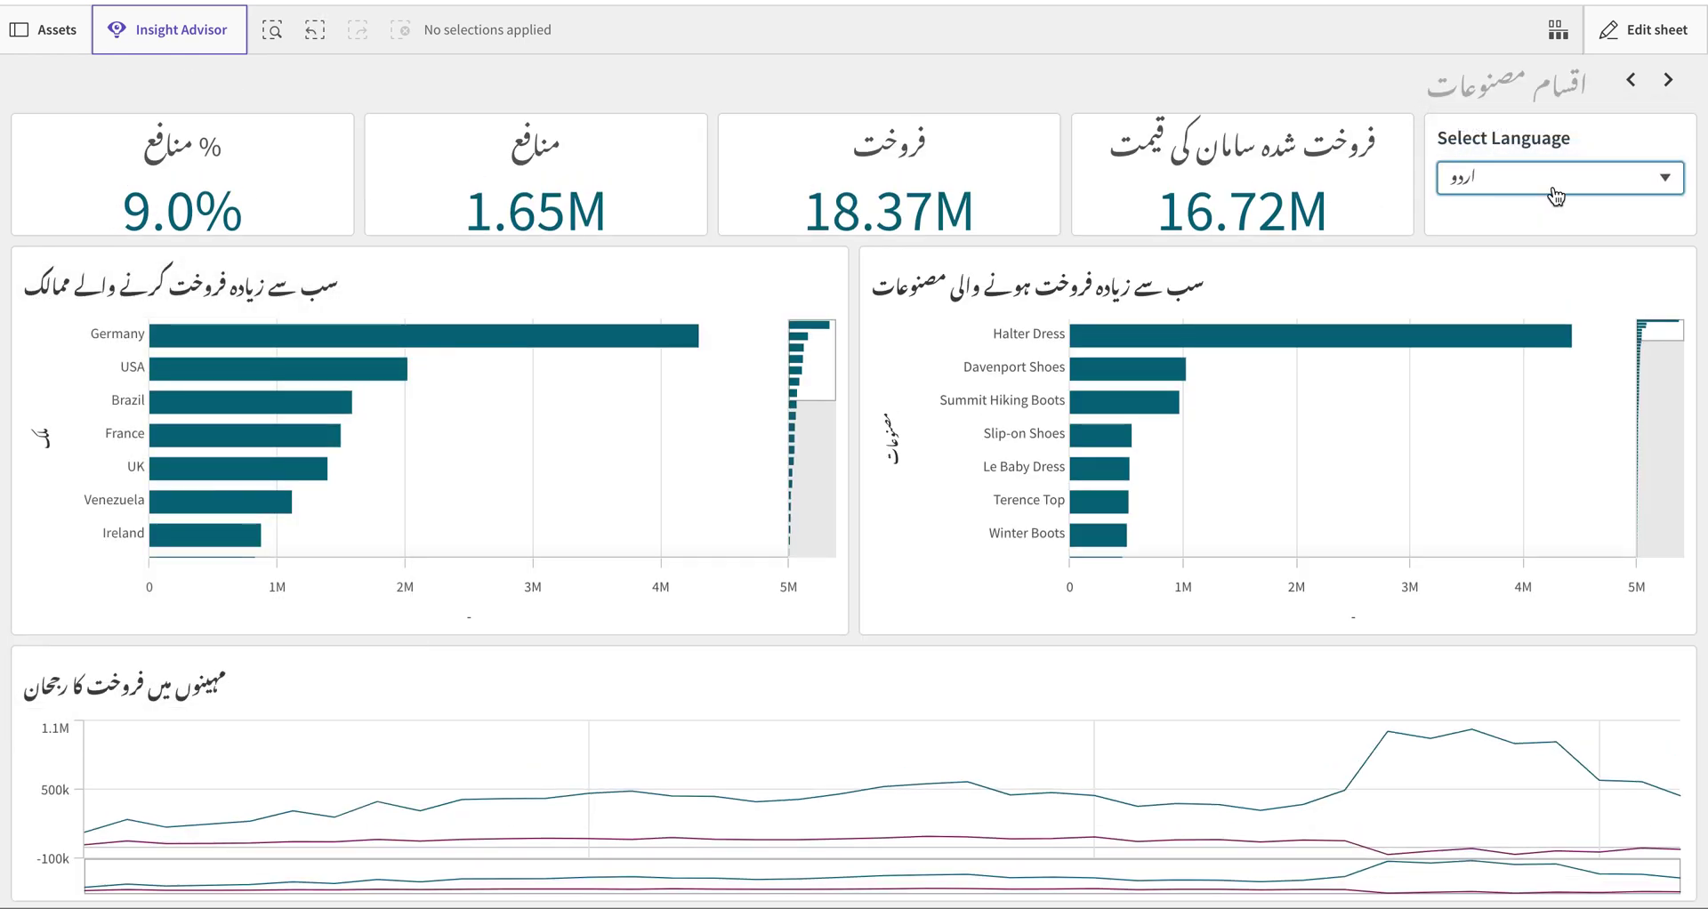
left_click(1553, 183)
left_click(1523, 148)
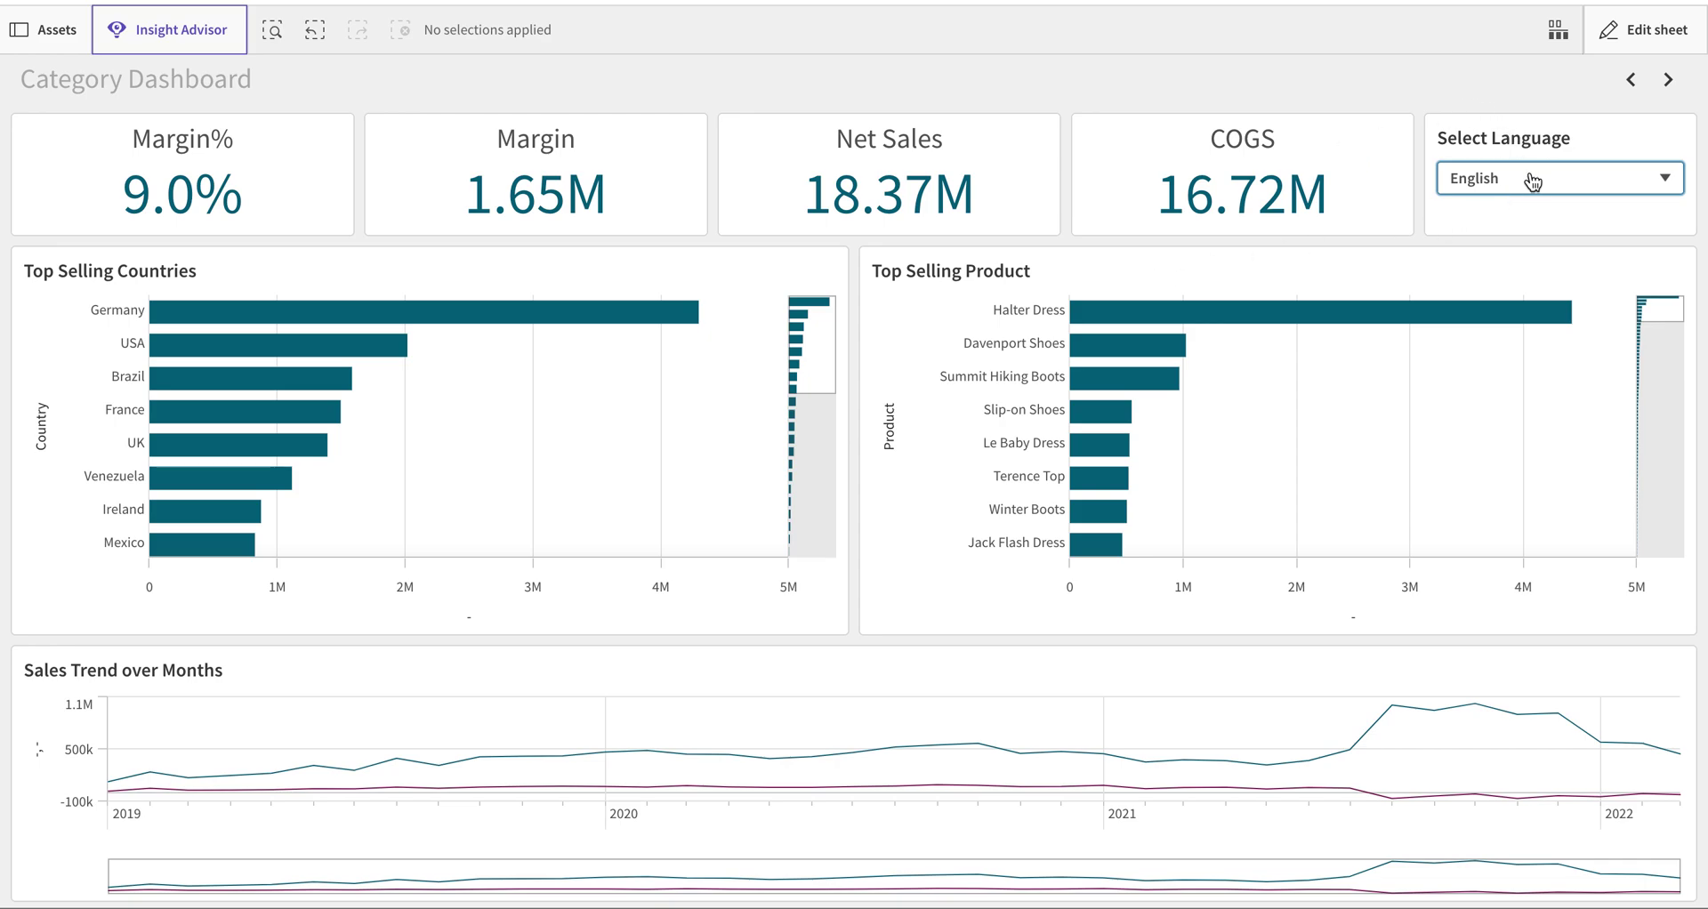
Compare the dashboard's titles and labels with the translation workbook open in Excel.
key("ctrl+Left")
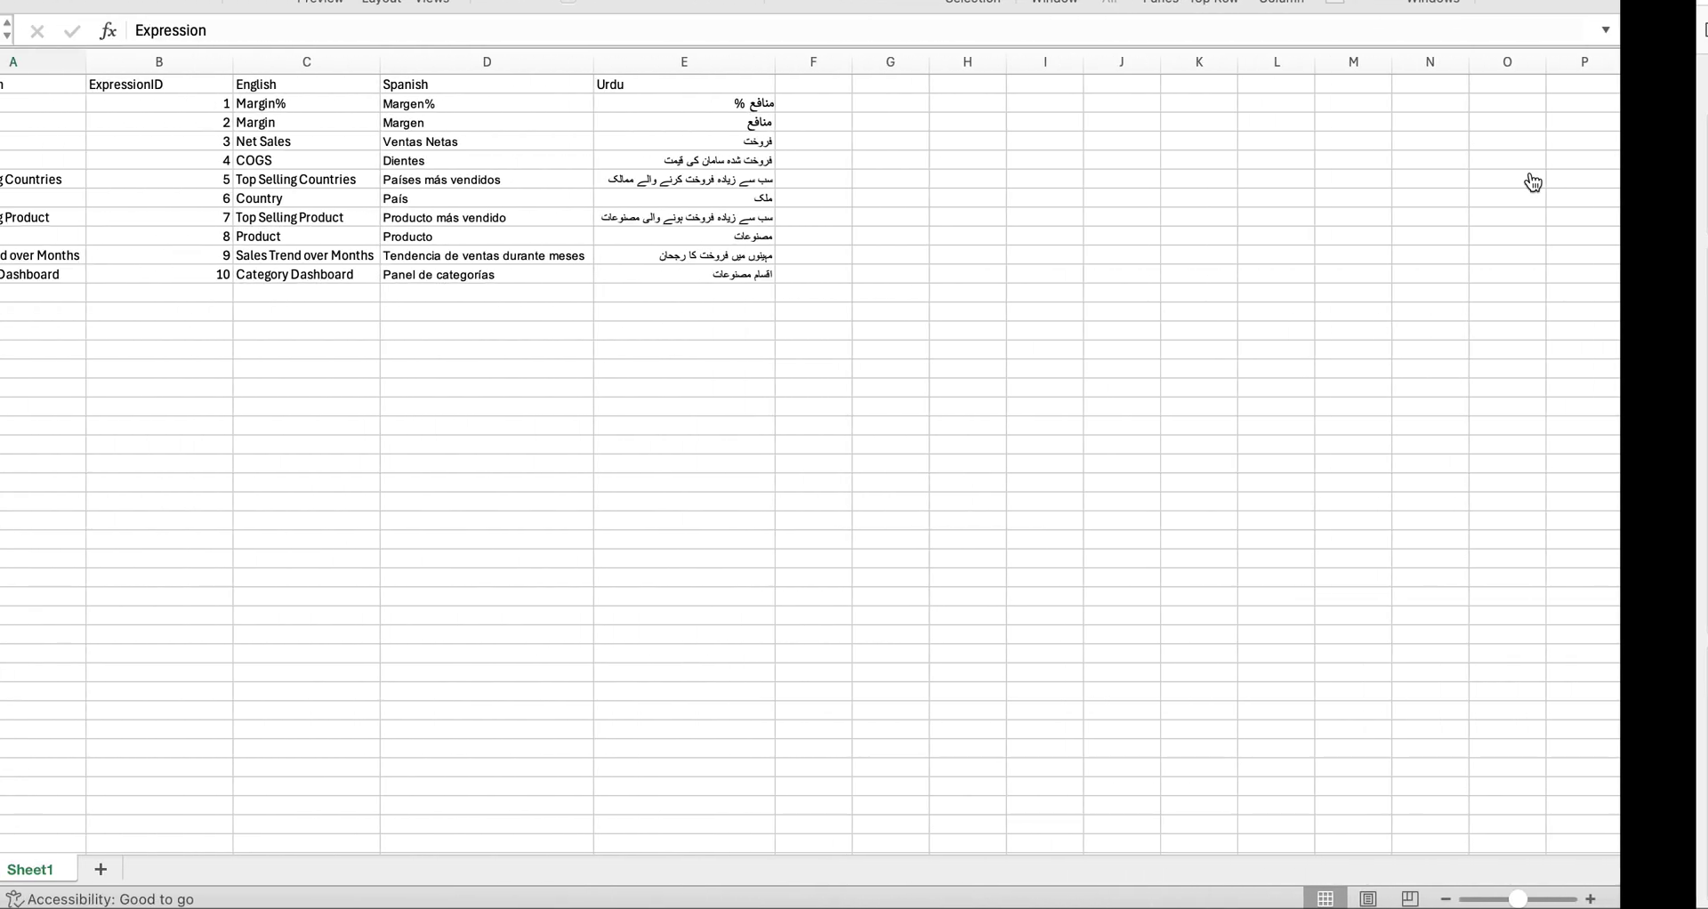
key("ctrl+Right")
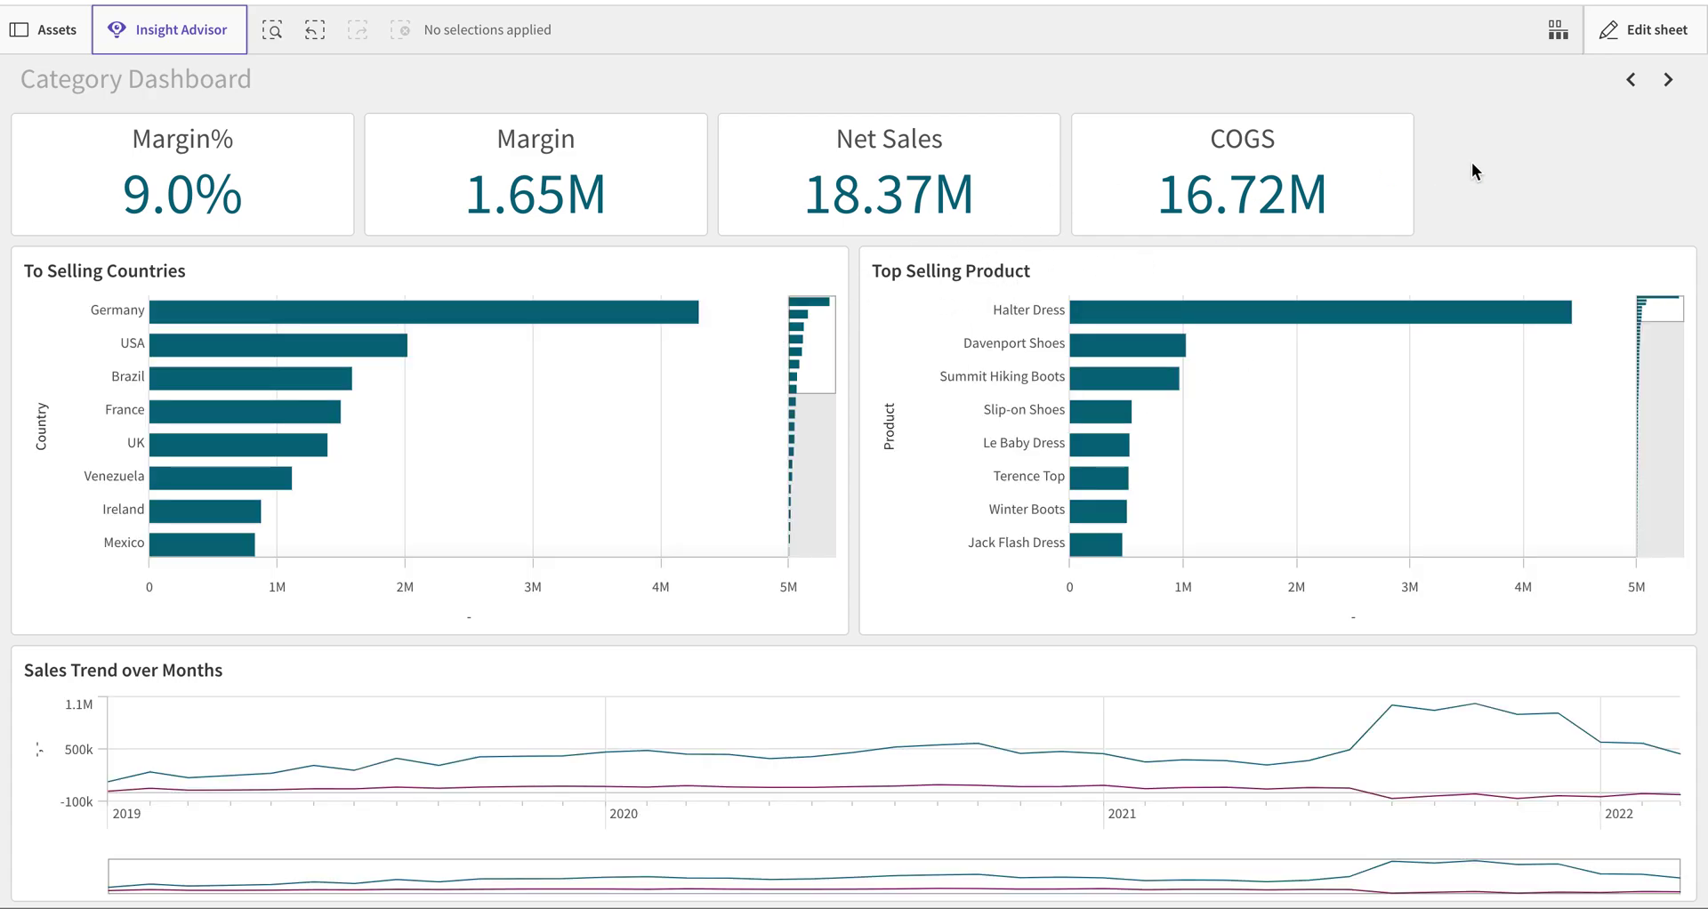
key("ctrl+Left")
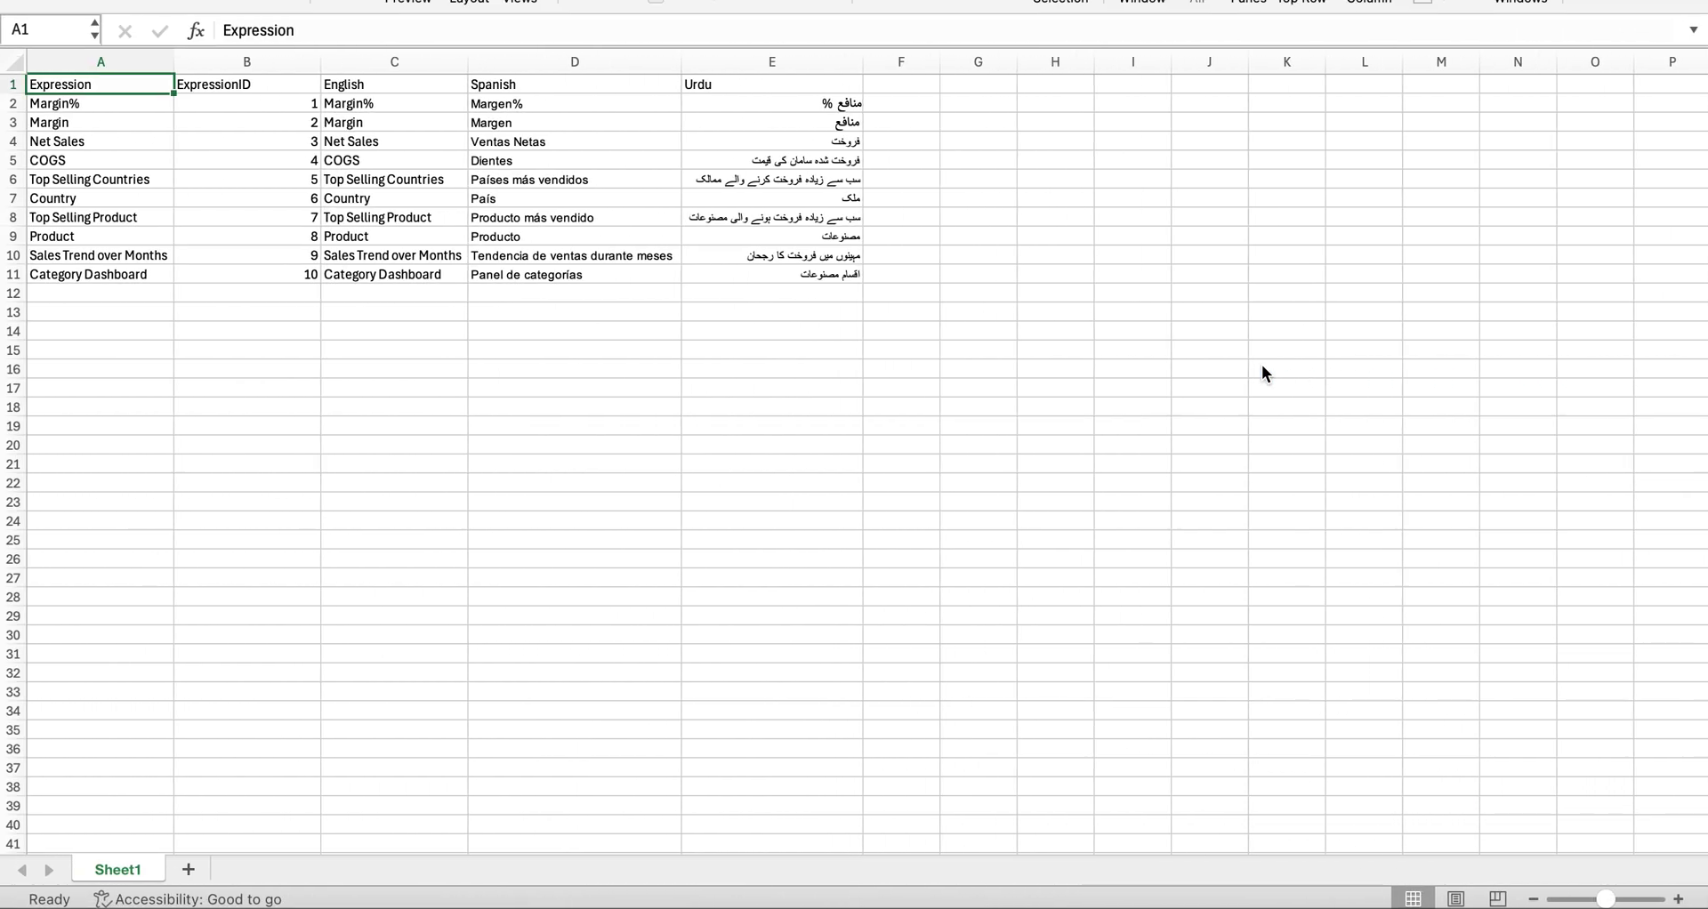
key("ctrl+Right")
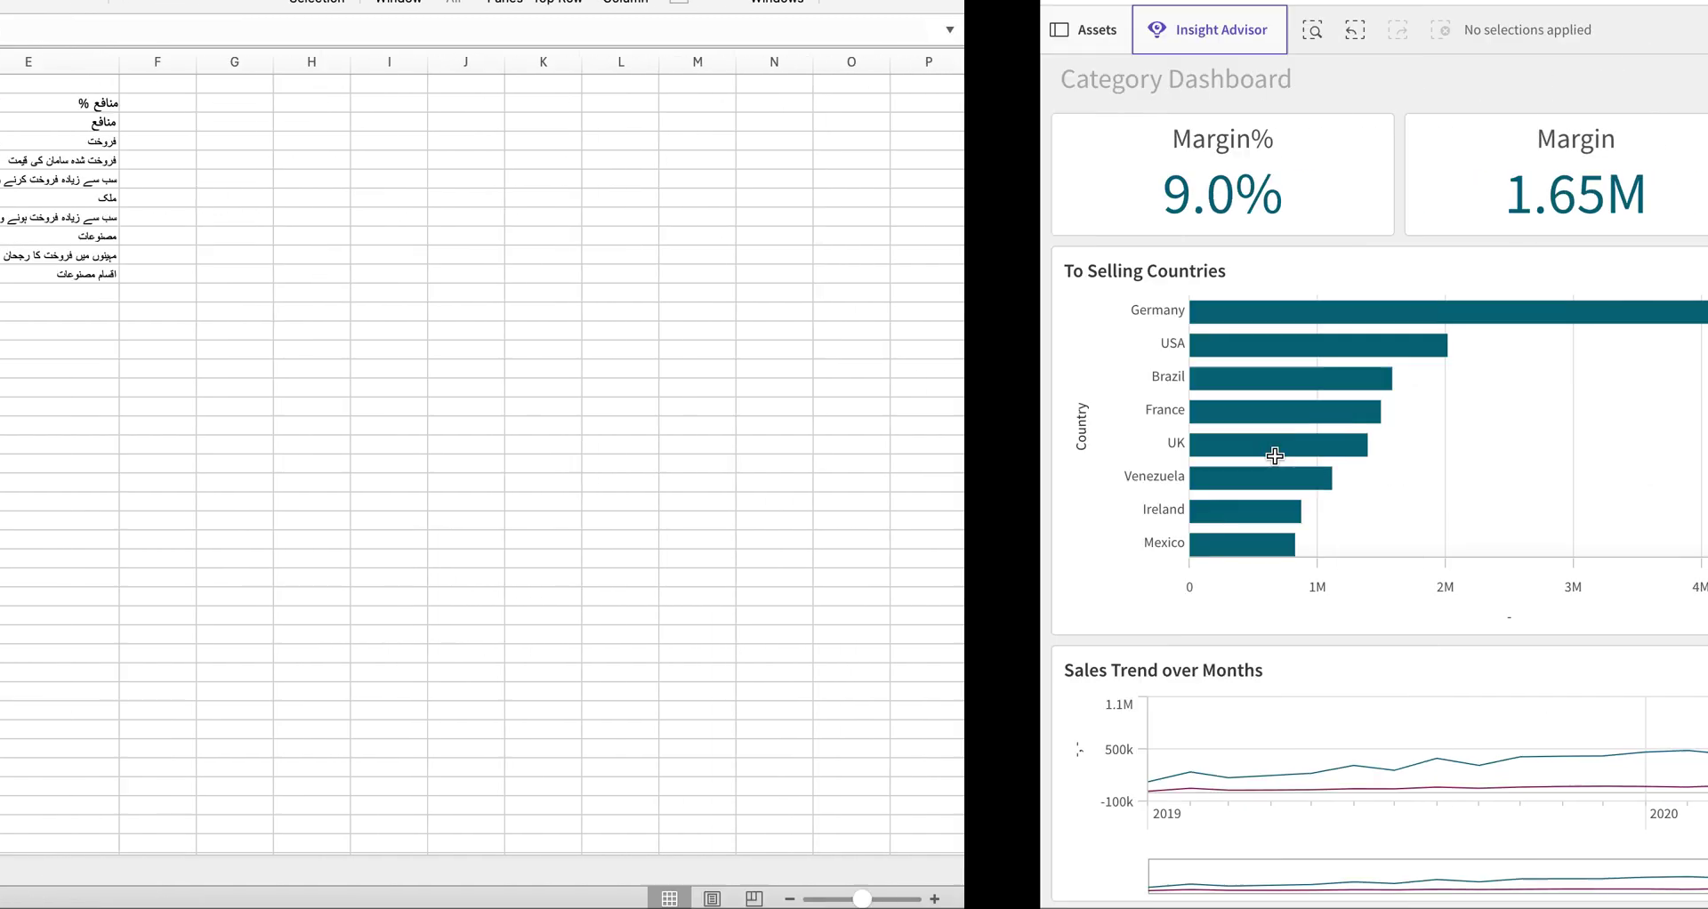
key("ctrl+Left")
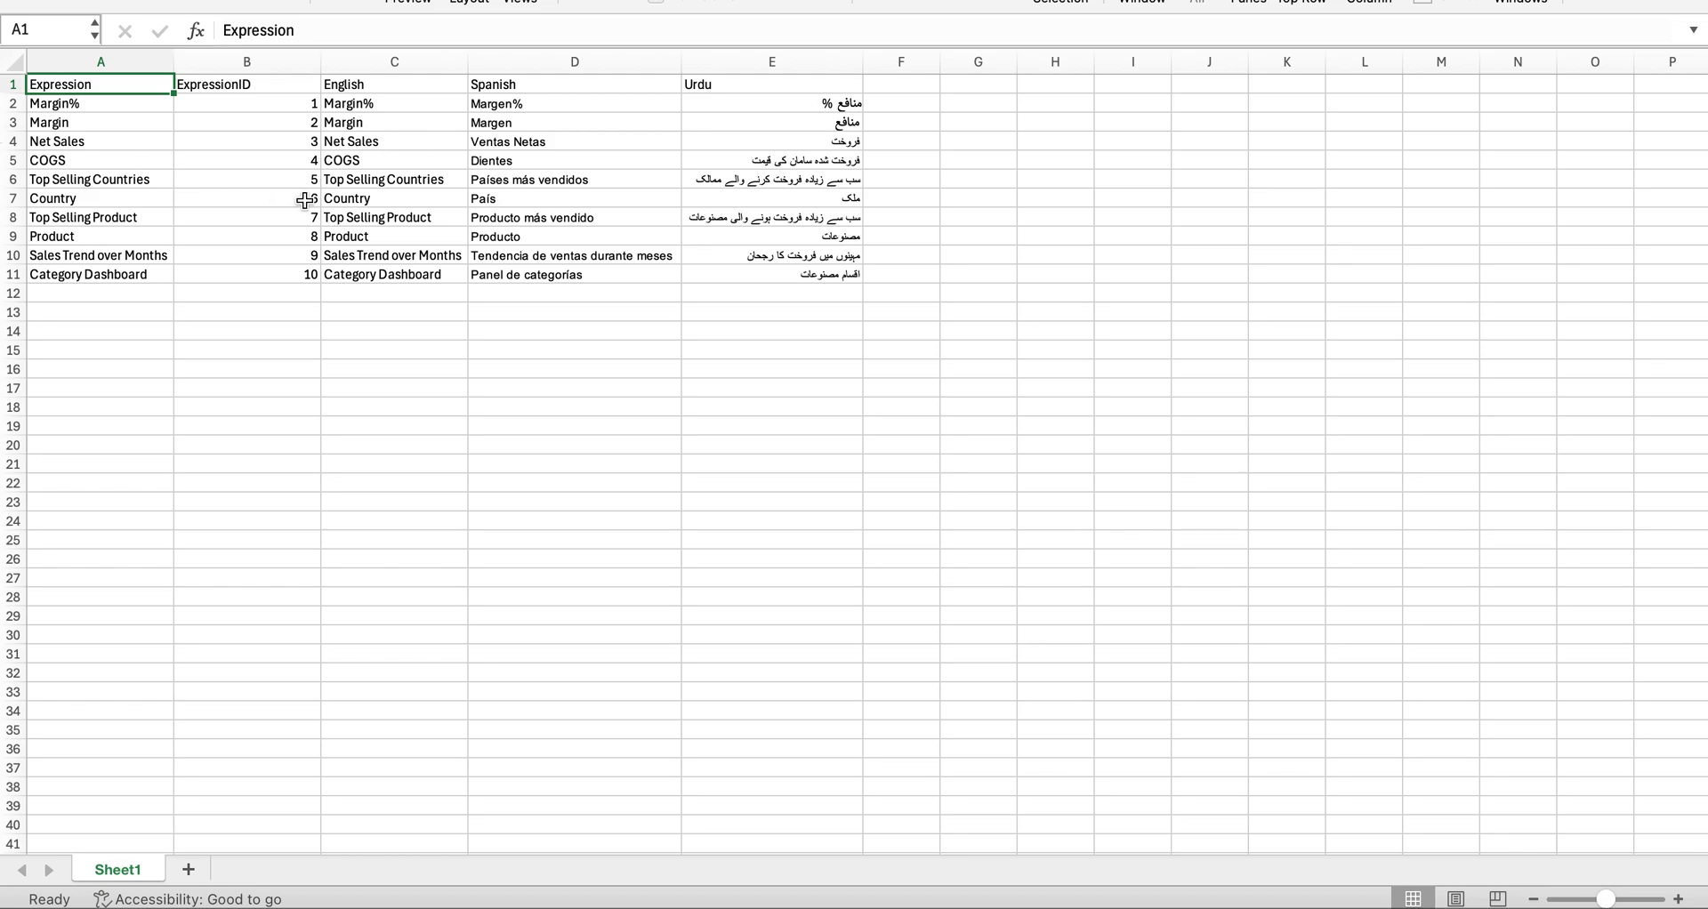
Examine the Expression, ExpressionID, English, Spanish and Urdu columns of the translation sheet in Excel.
key("Right")
key("Right")
key("Right")
key("Left")
key("Home")
key("Right")
key("Right")
key("Right")
key("Left")
key("Home")
key("Right")
key("Right")
key("Left")
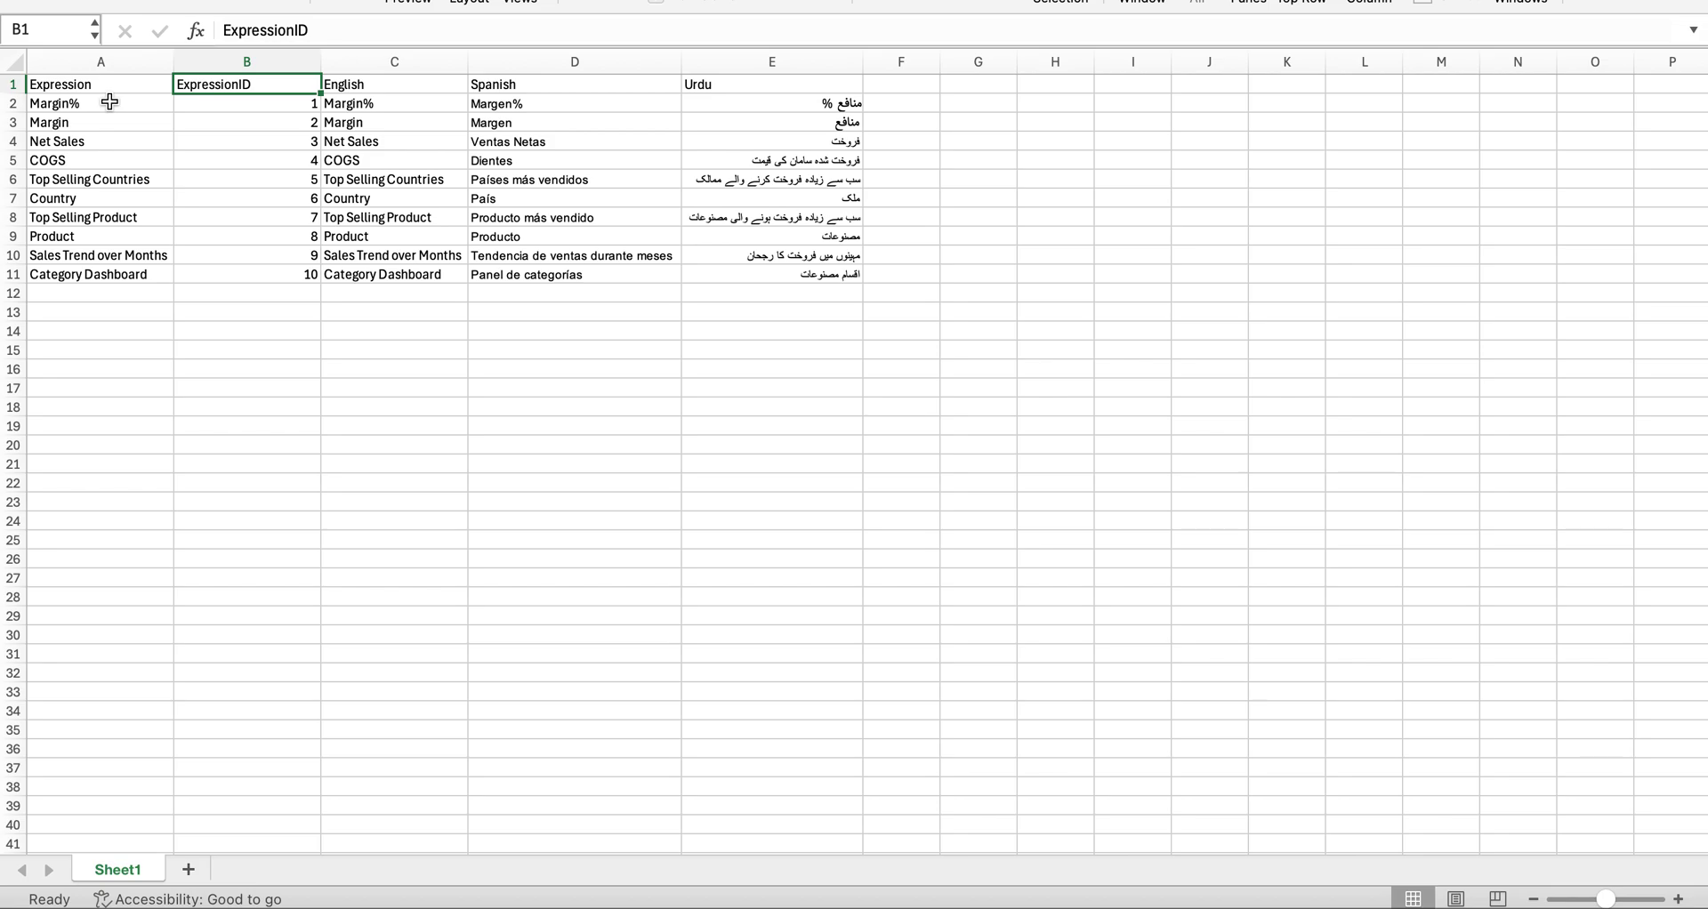
key("Right")
key("Right")
key("Down")
key("Right")
key("Right")
key("Left")
key("Left")
key("Left")
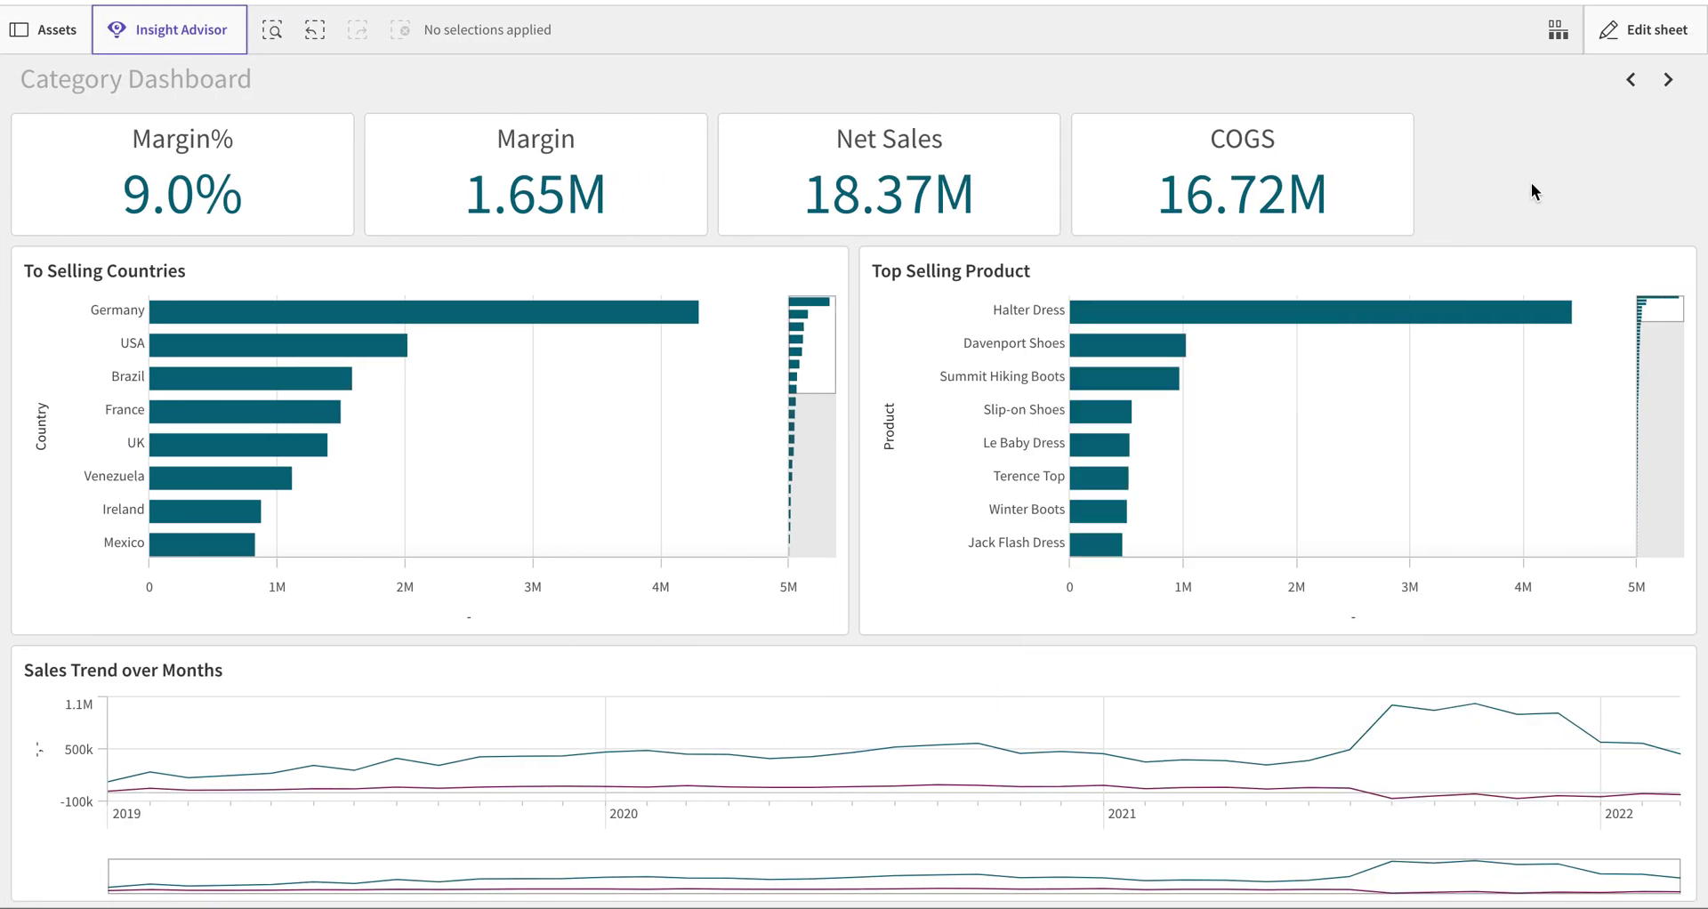
Switch to the Qlik data load editor and review the Lang table's load statement for Multi_Lingual.xlsx and its five fields.
left_click(1647, 40)
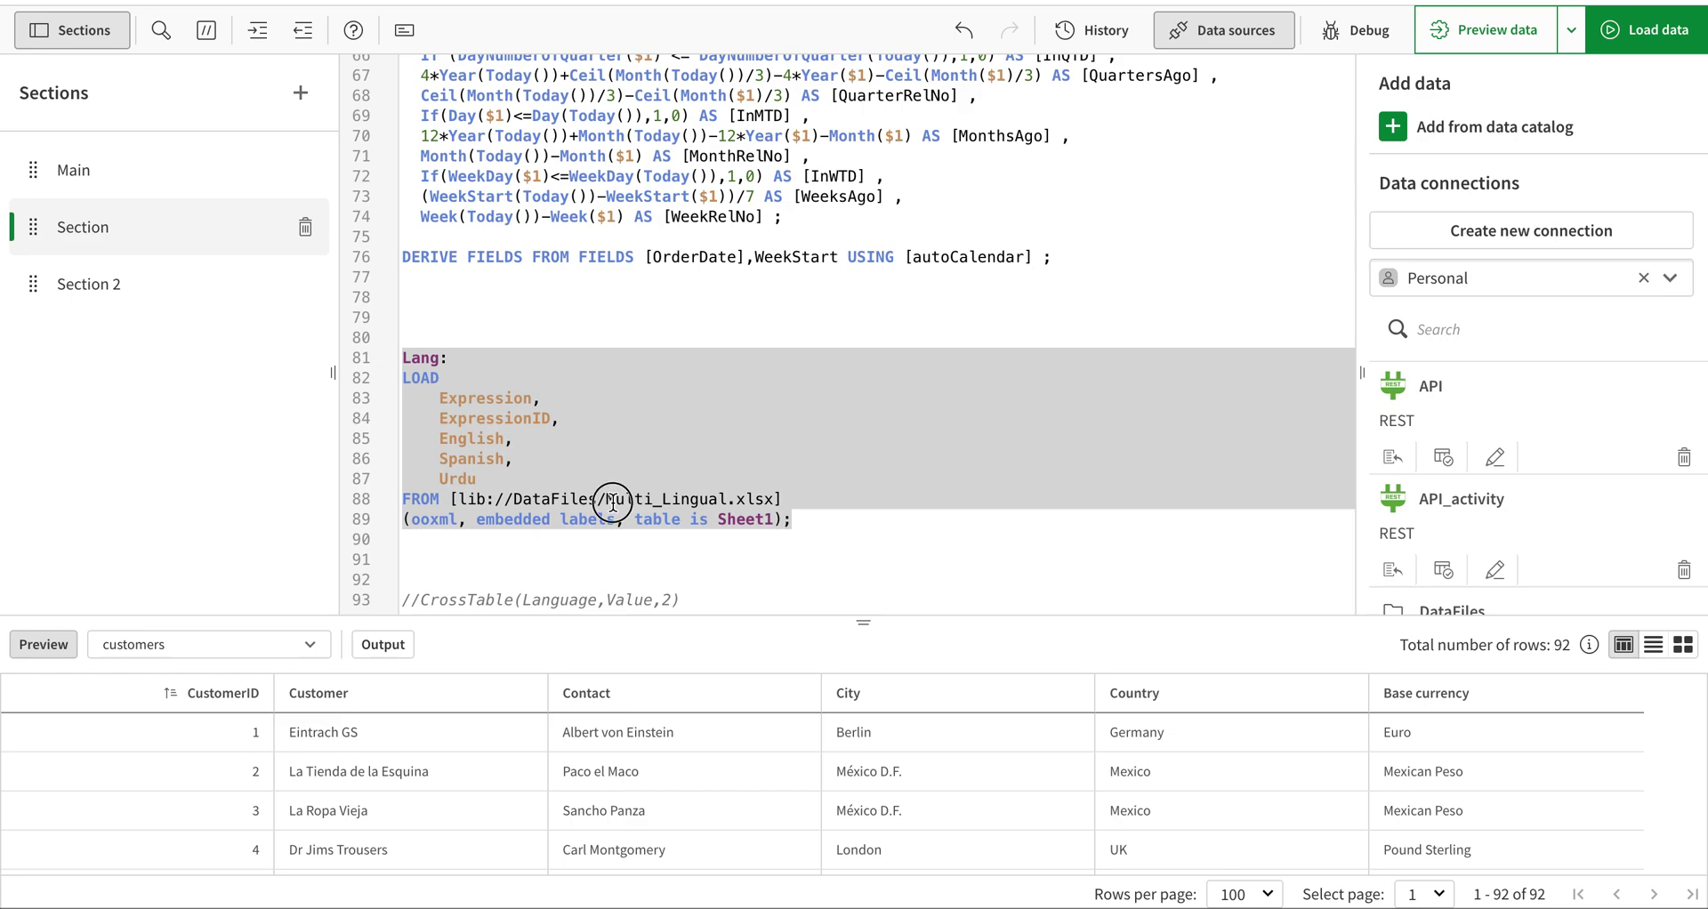
left_click(612, 500)
left_click_drag(402, 339, 826, 514)
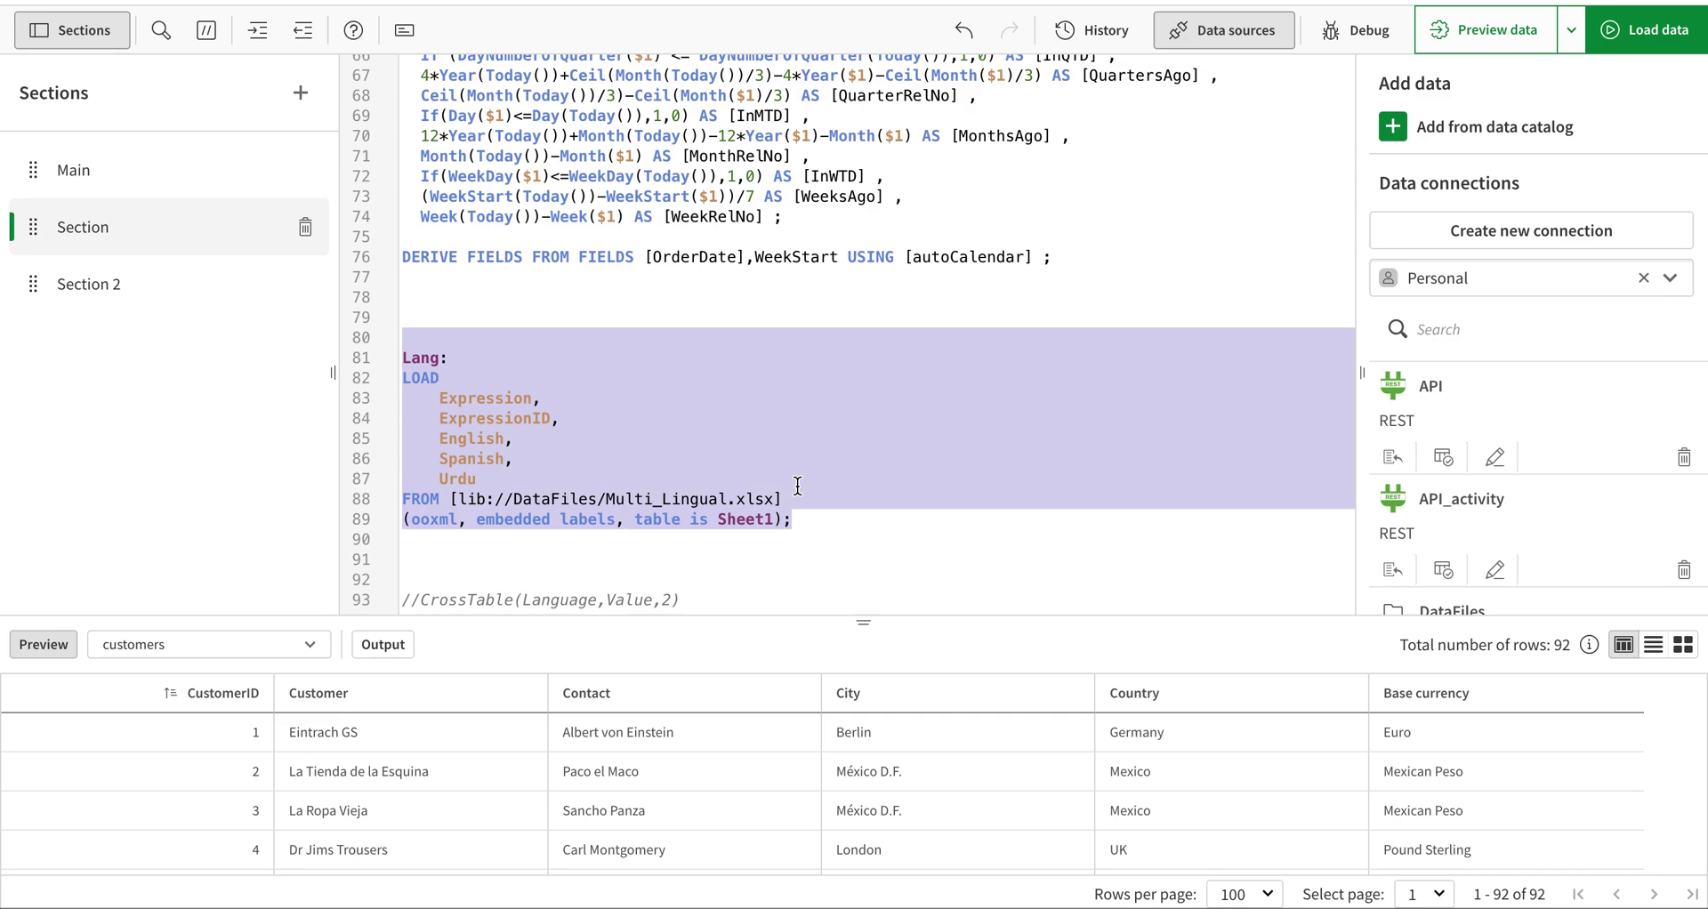
left_click(691, 500)
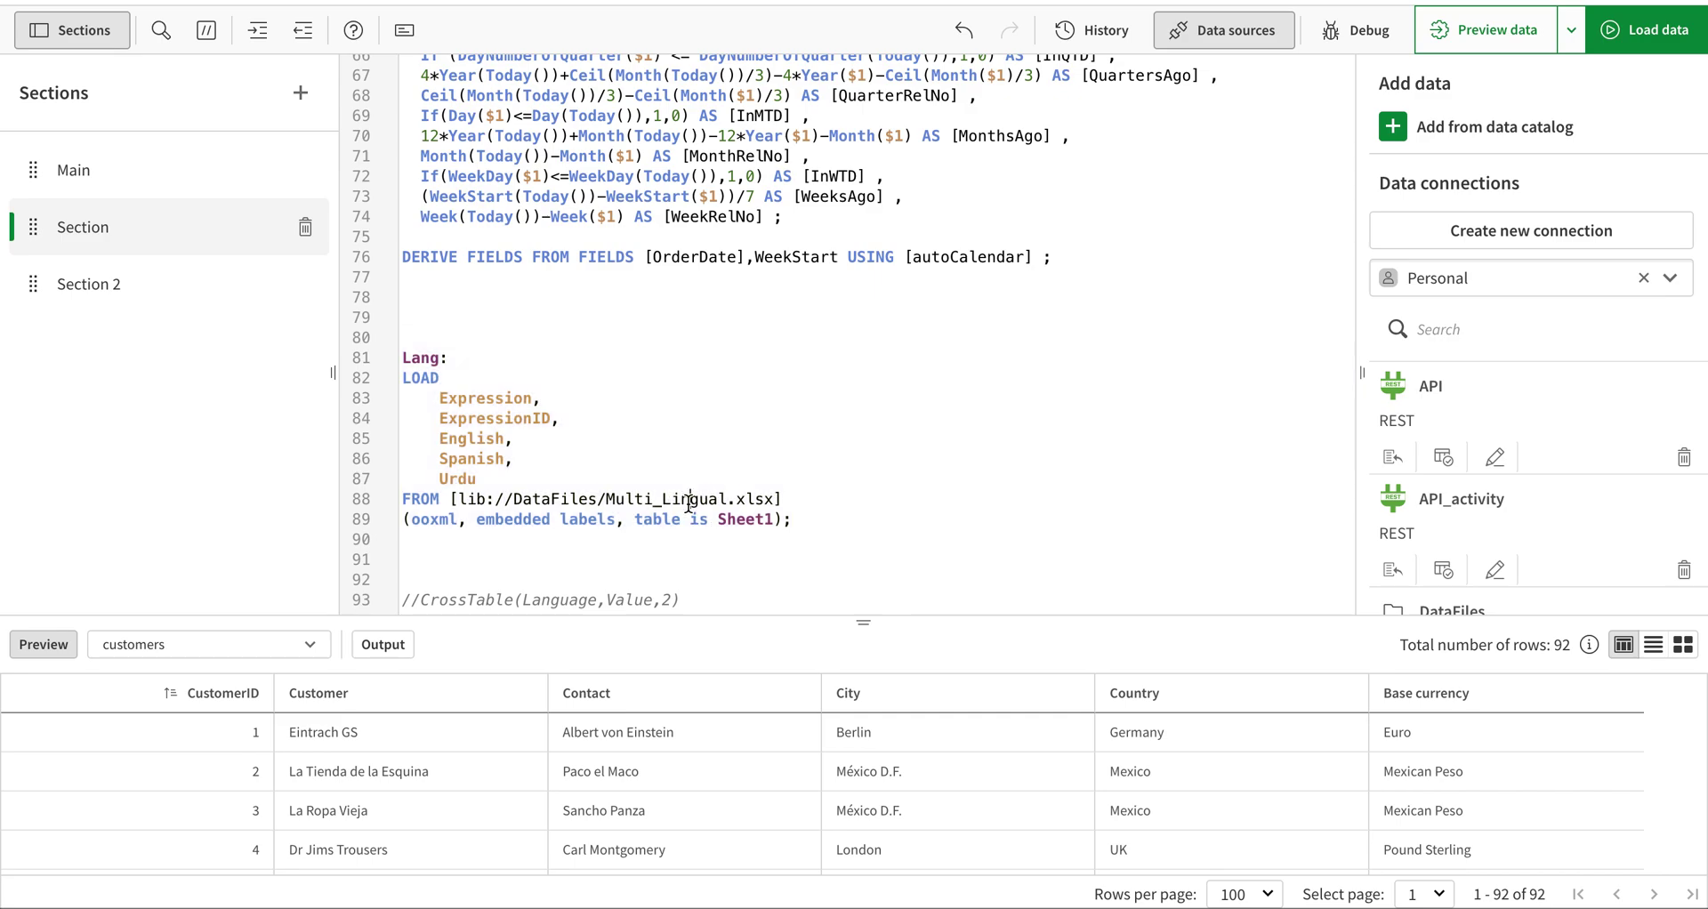
left_click_drag(434, 399, 507, 482)
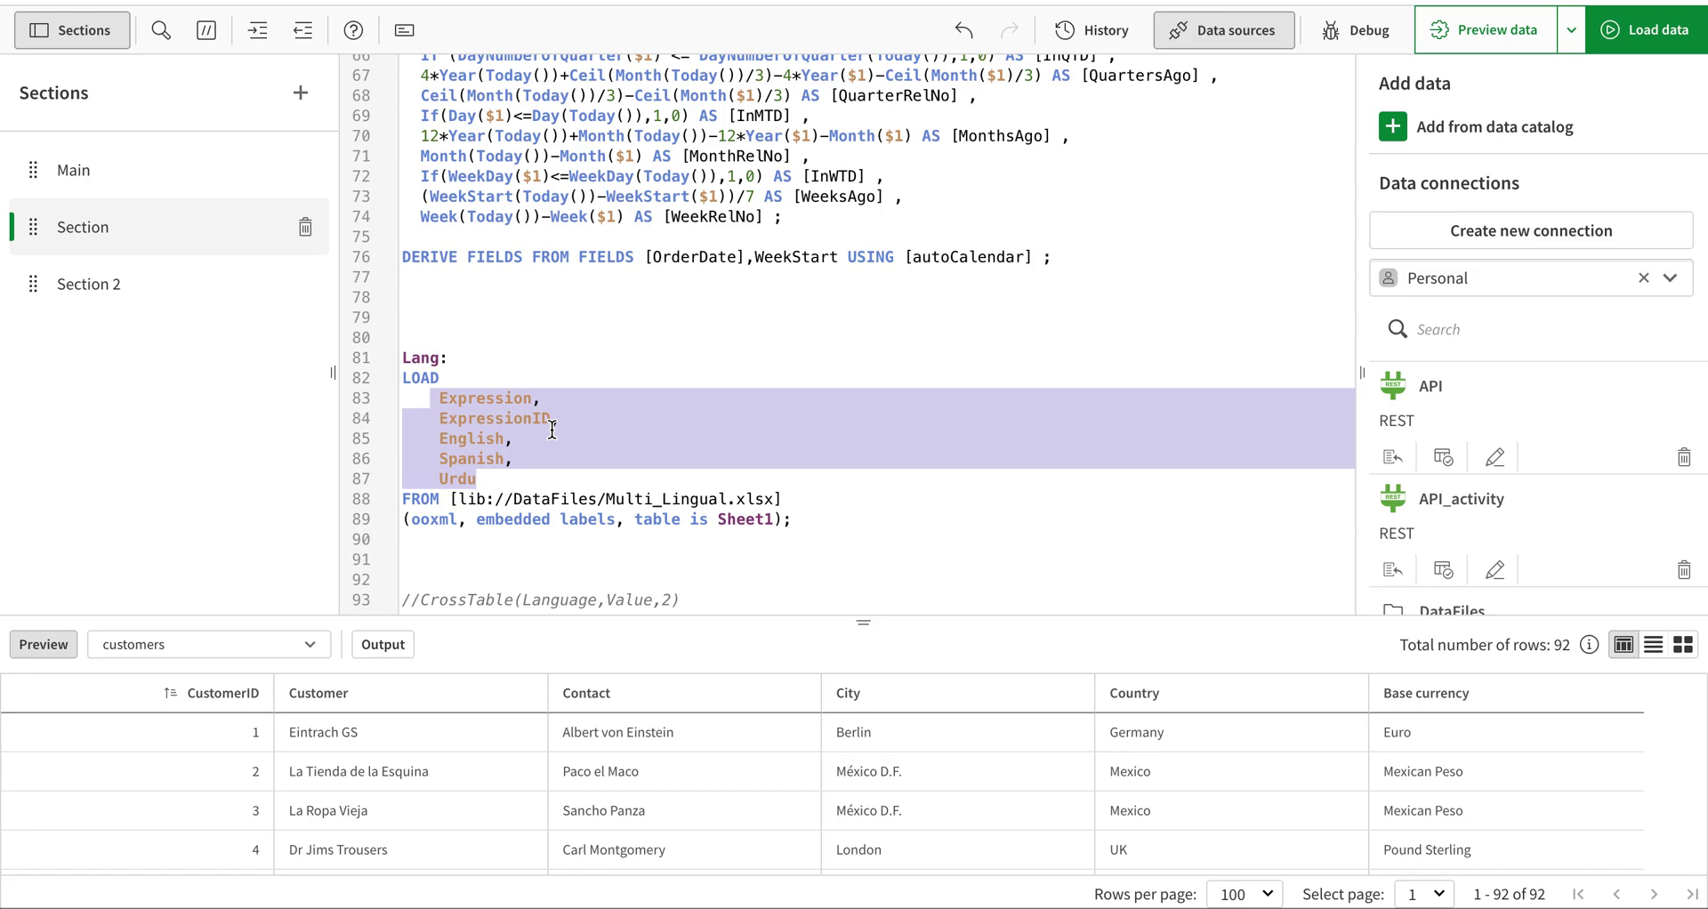
Load the script's data and inspect the Lang table in the data model viewer.
left_click(1634, 43)
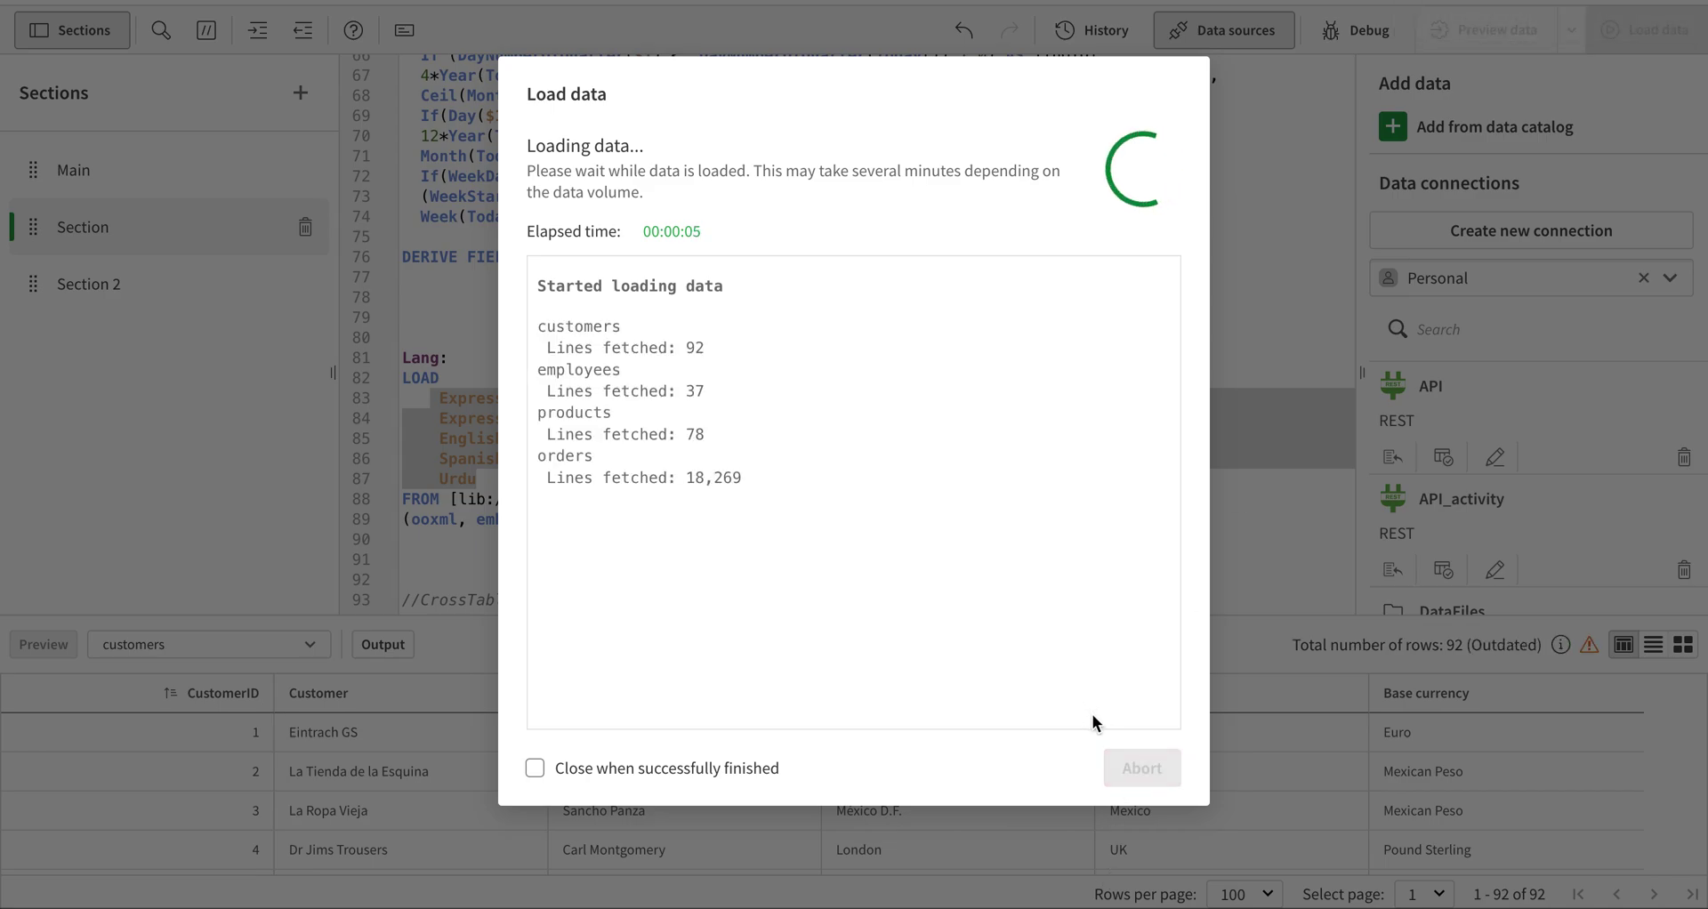
left_click(1139, 768)
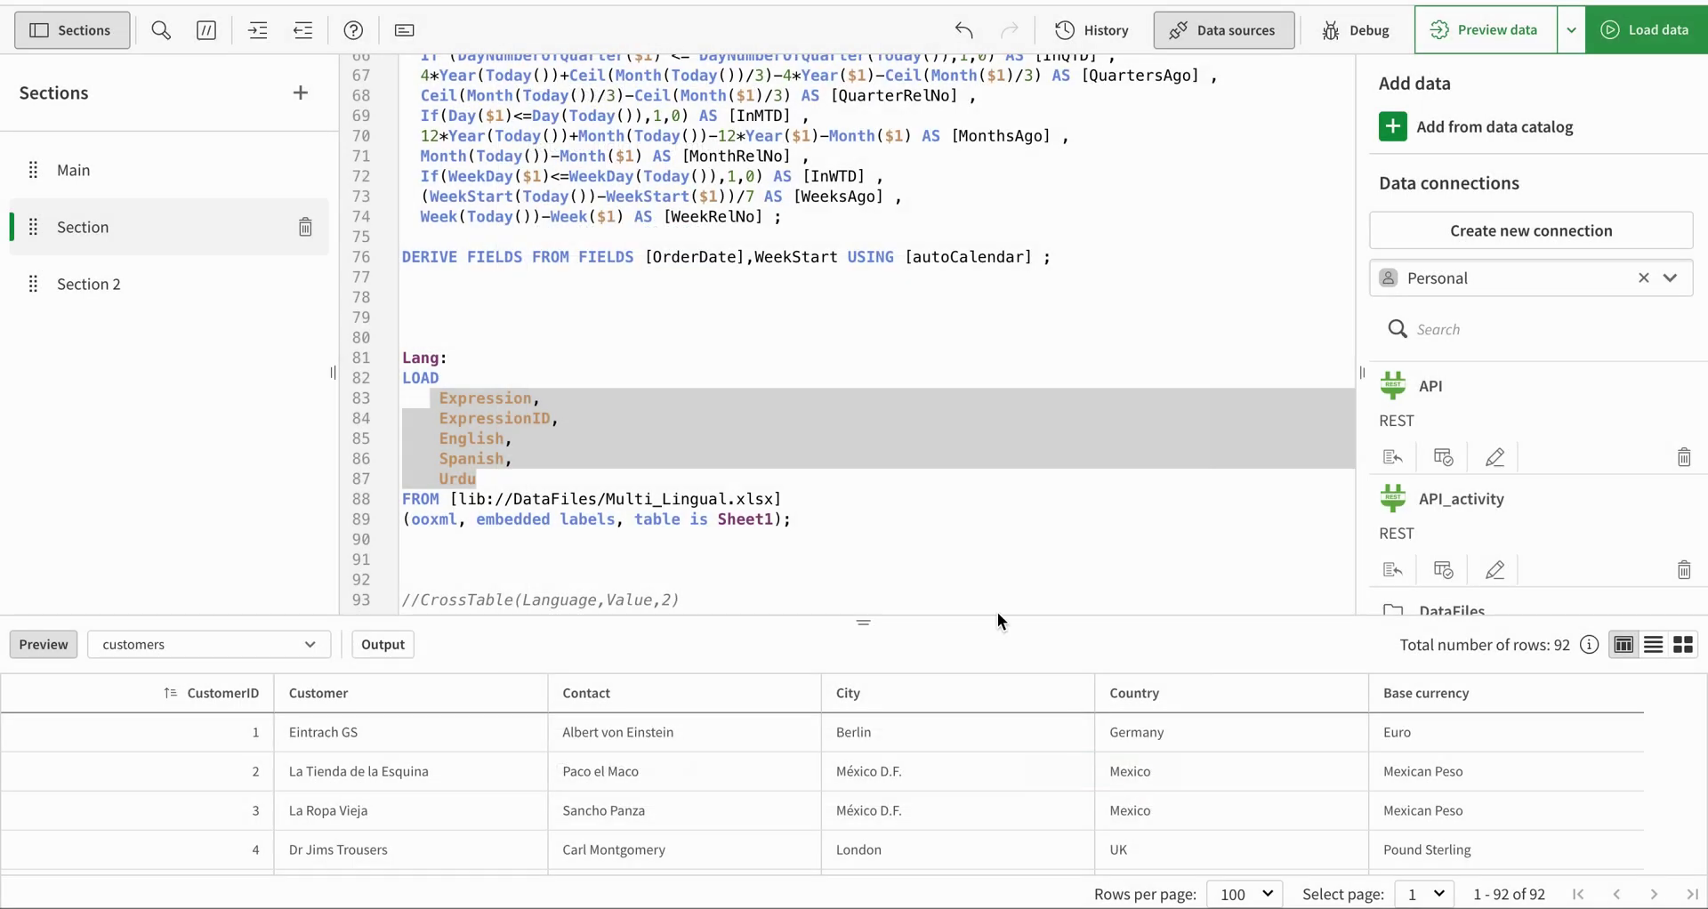
left_click(491, 5)
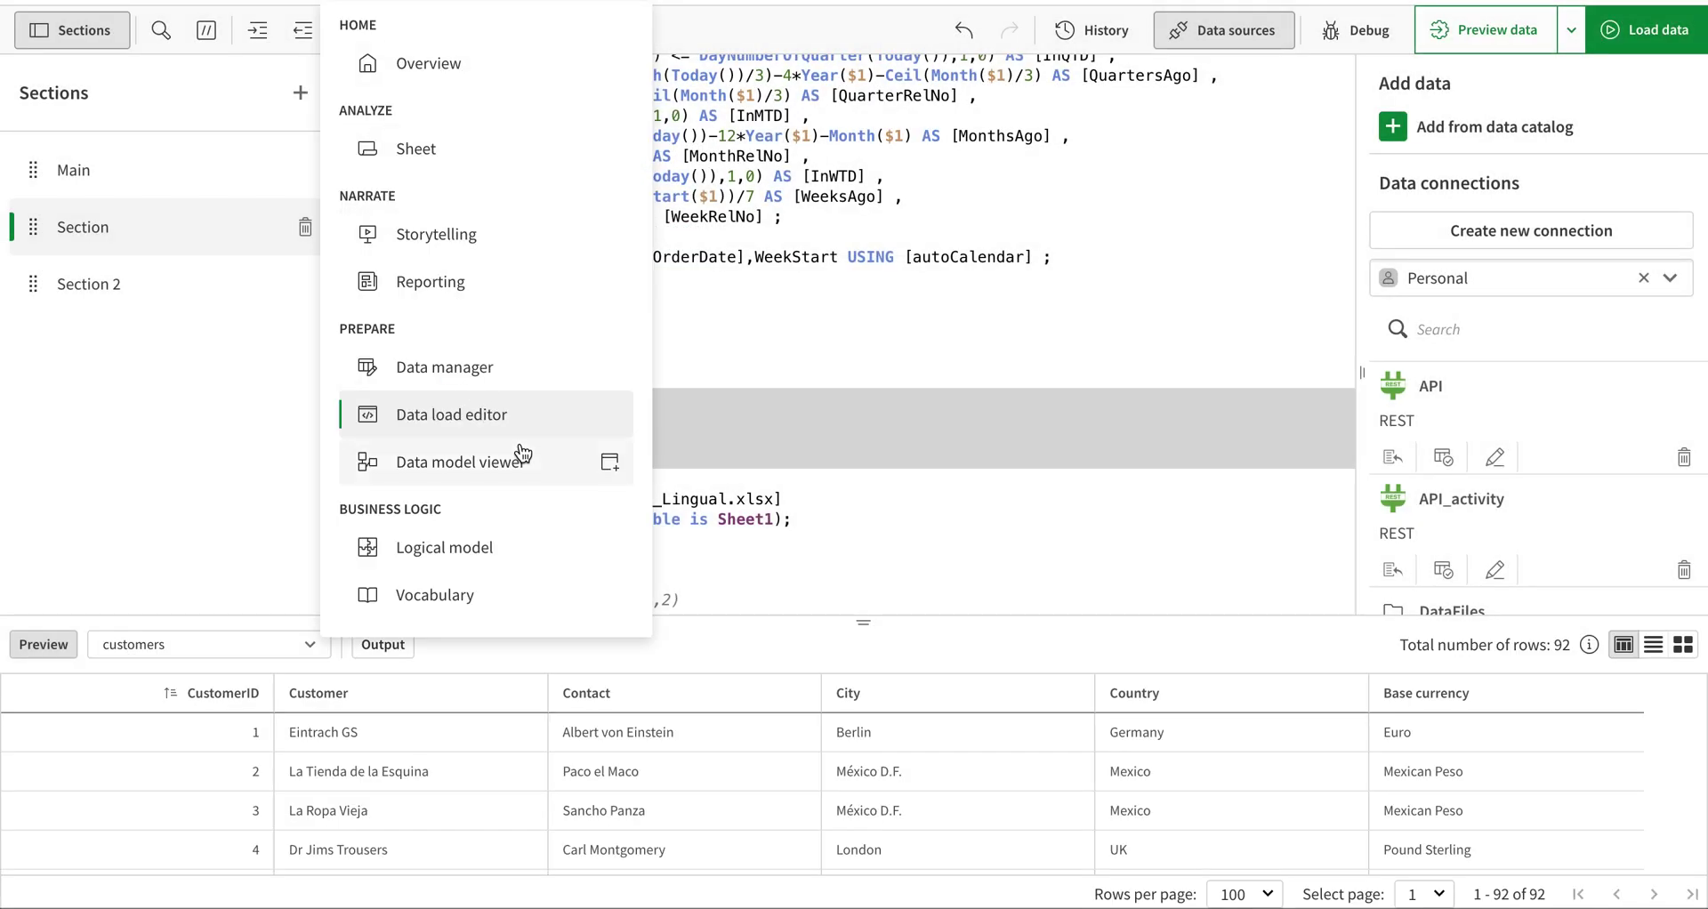
left_click(560, 478)
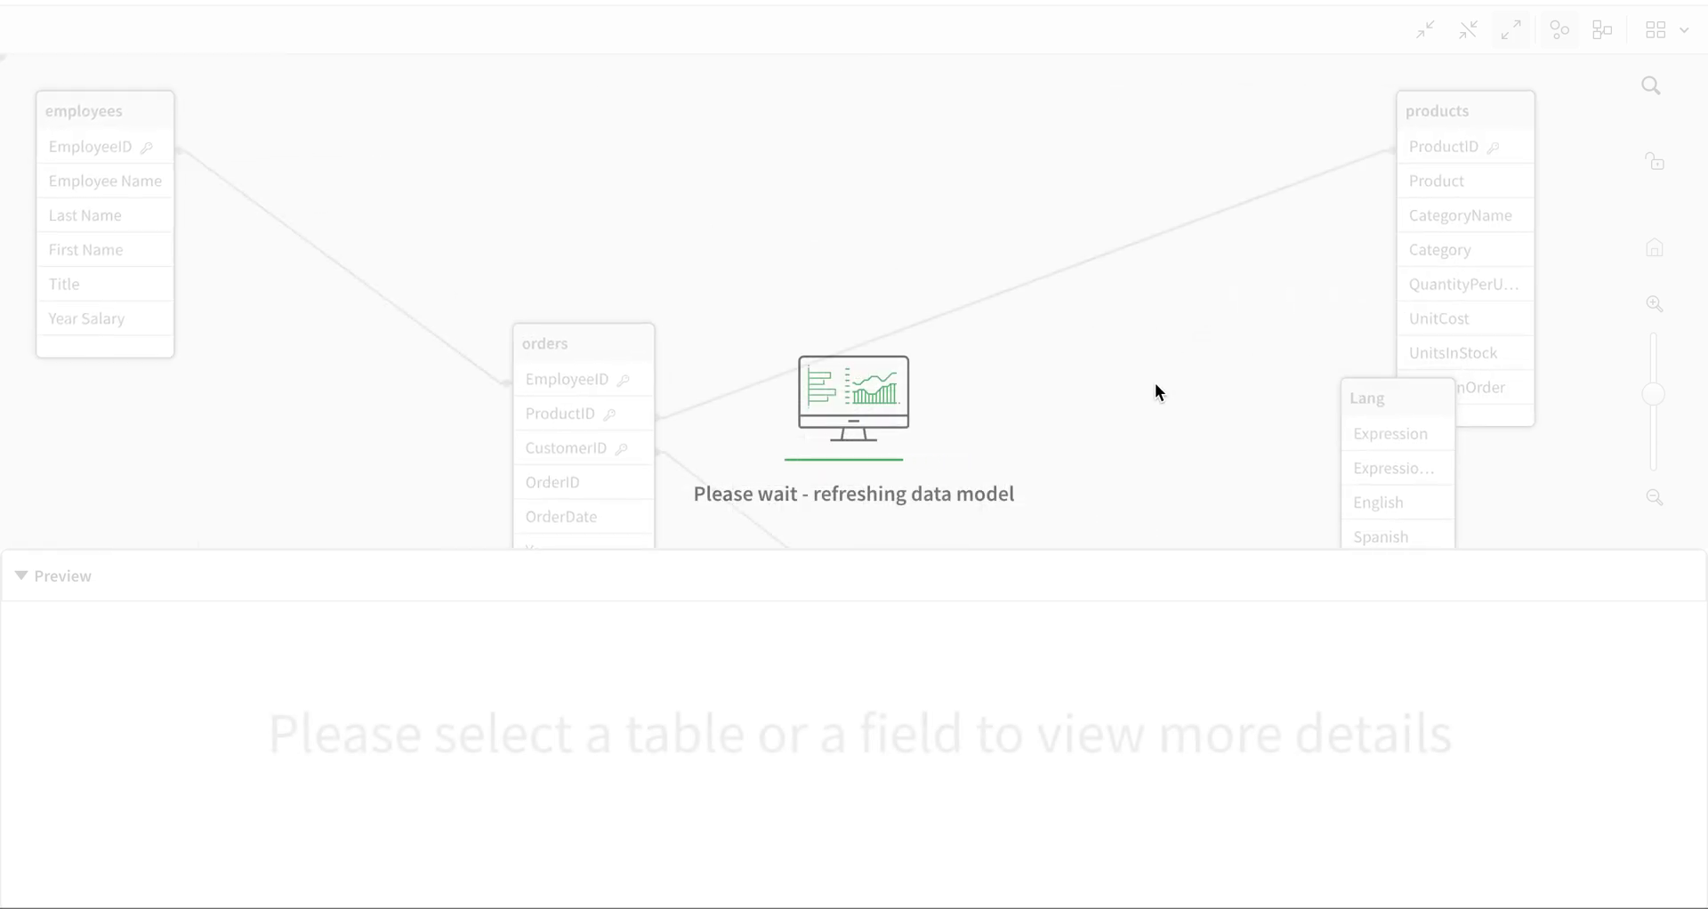
left_click_drag(599, 210, 892, 260)
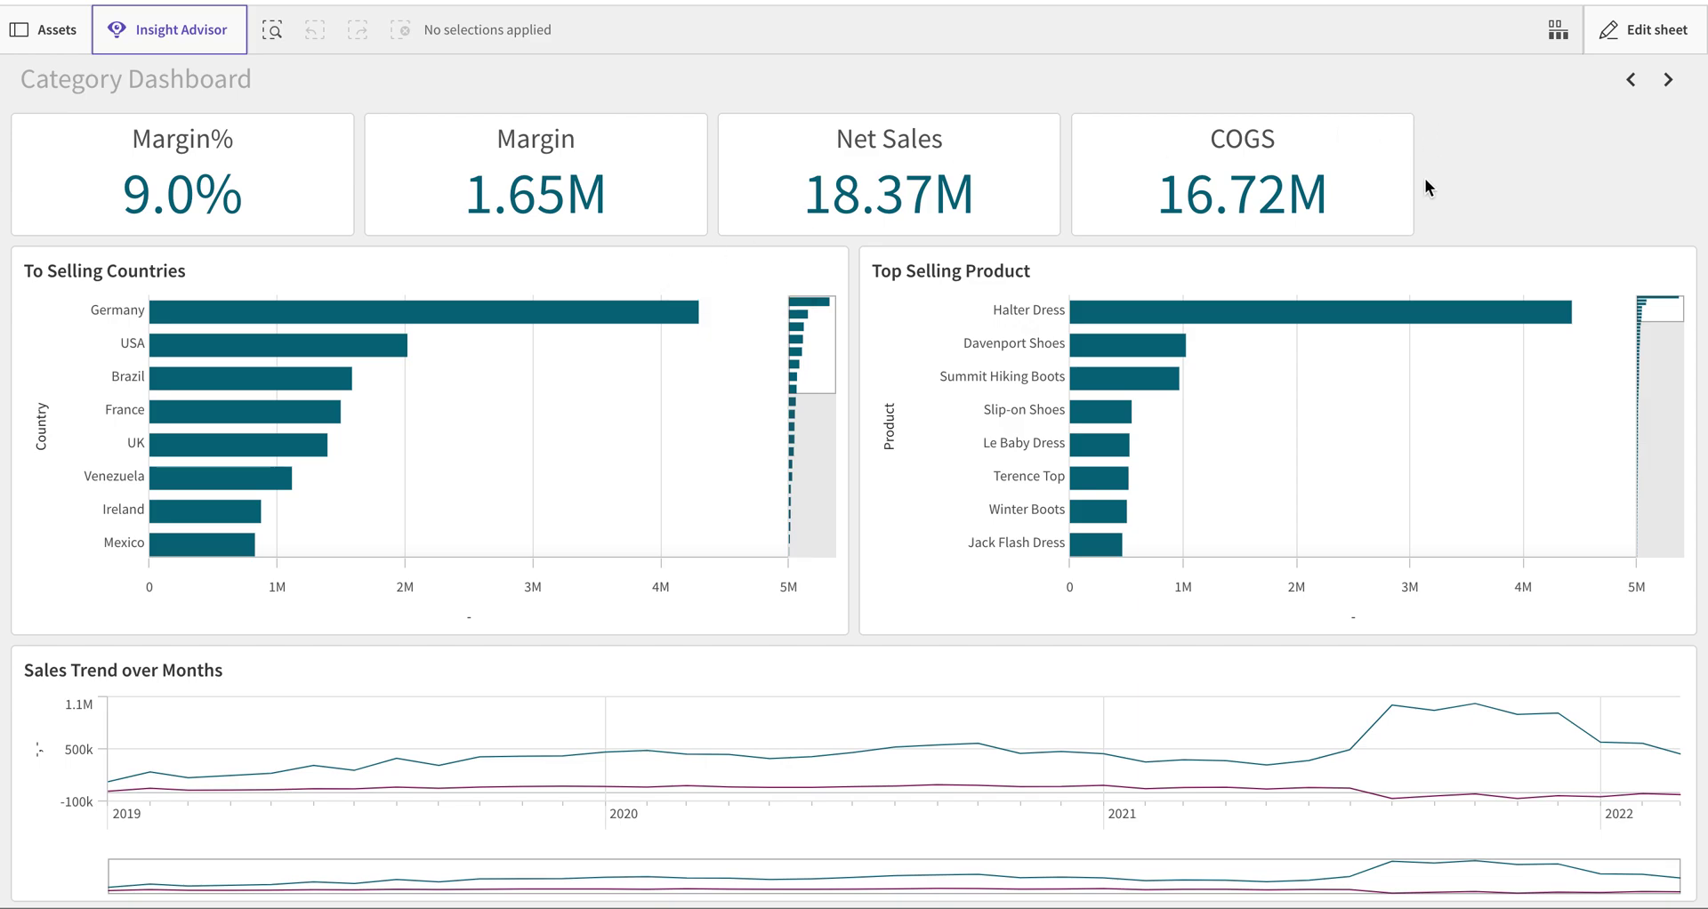
Put the Category Dashboard sheet into edit mode and create a variable named vLang1 without a definition.
left_click(1614, 36)
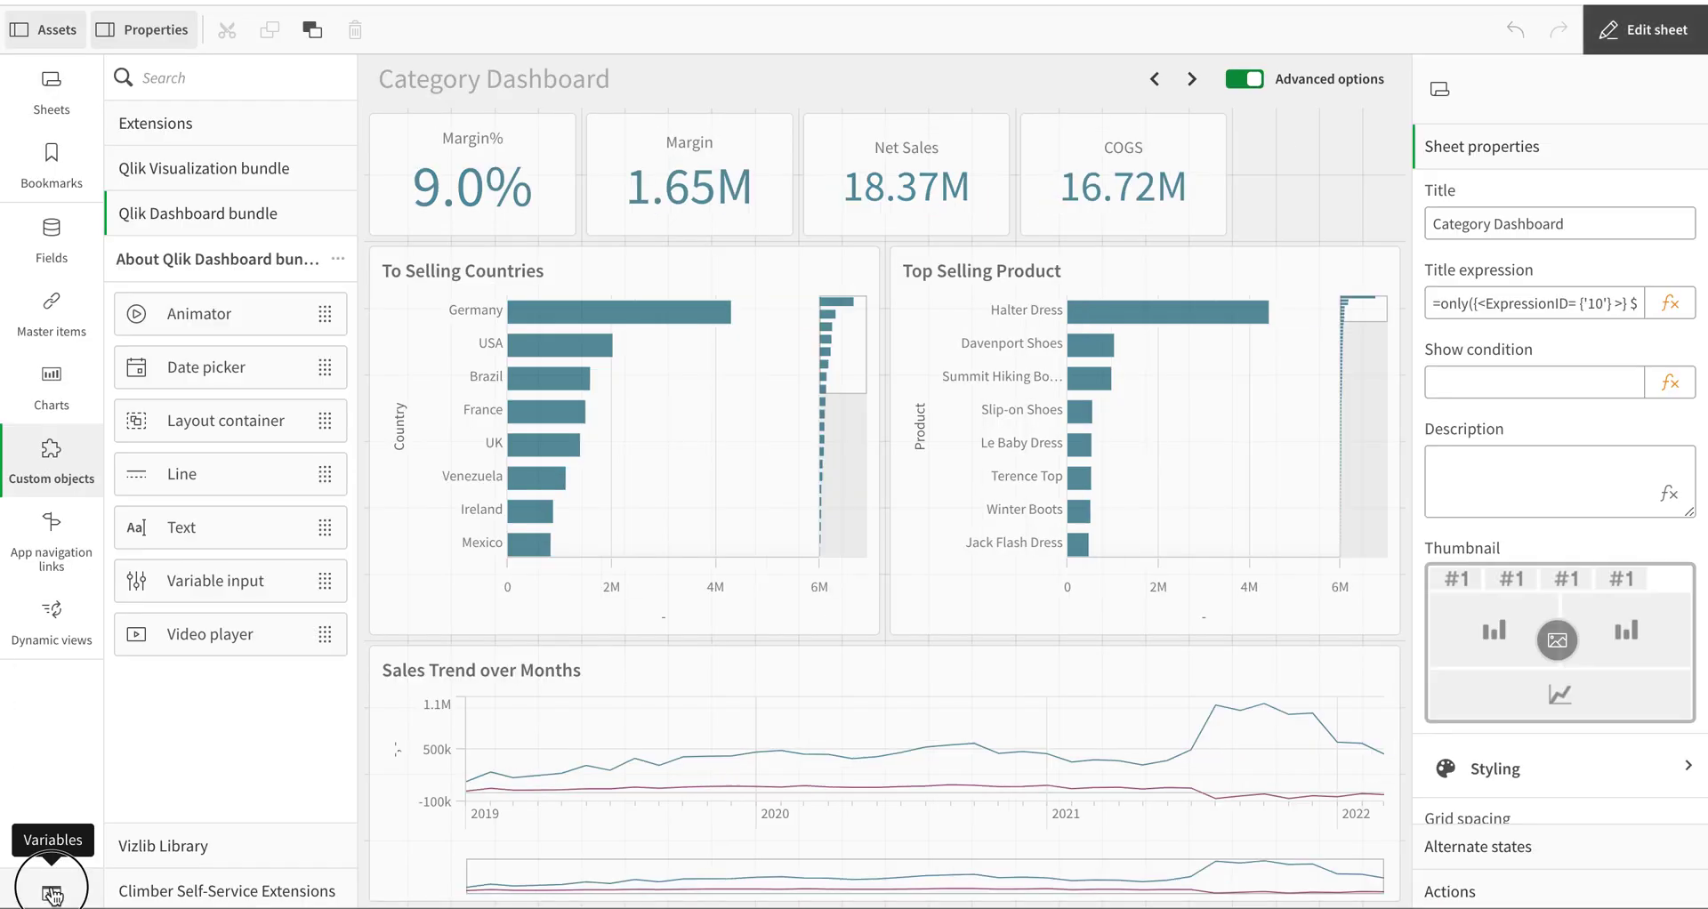
left_click(52, 894)
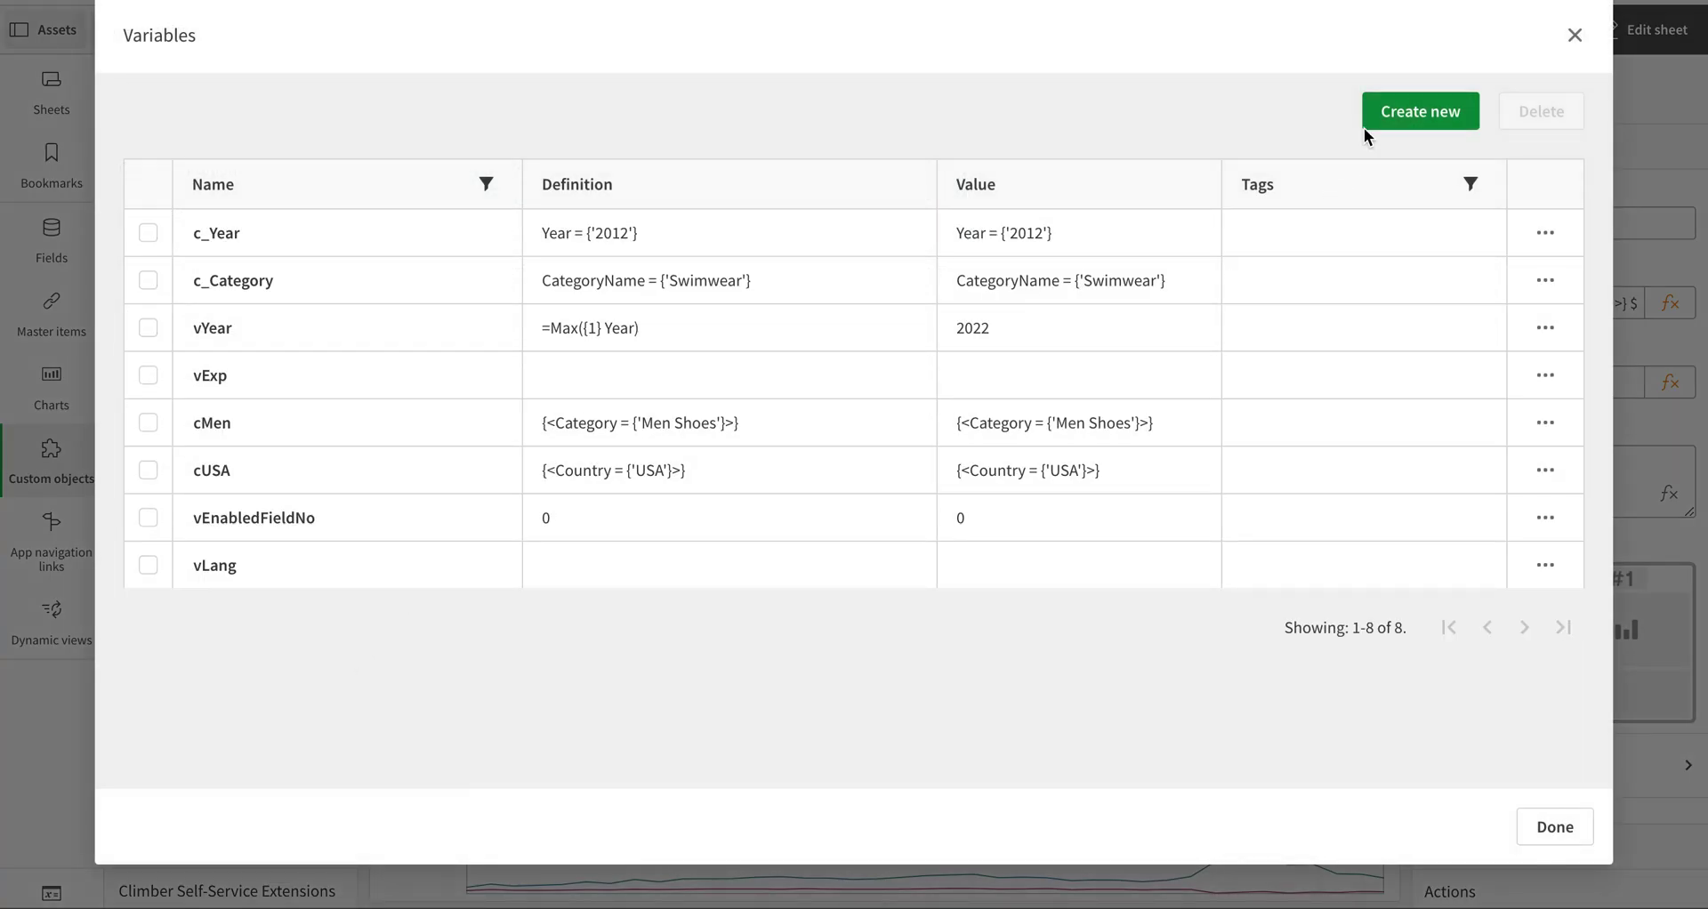
left_click(1423, 100)
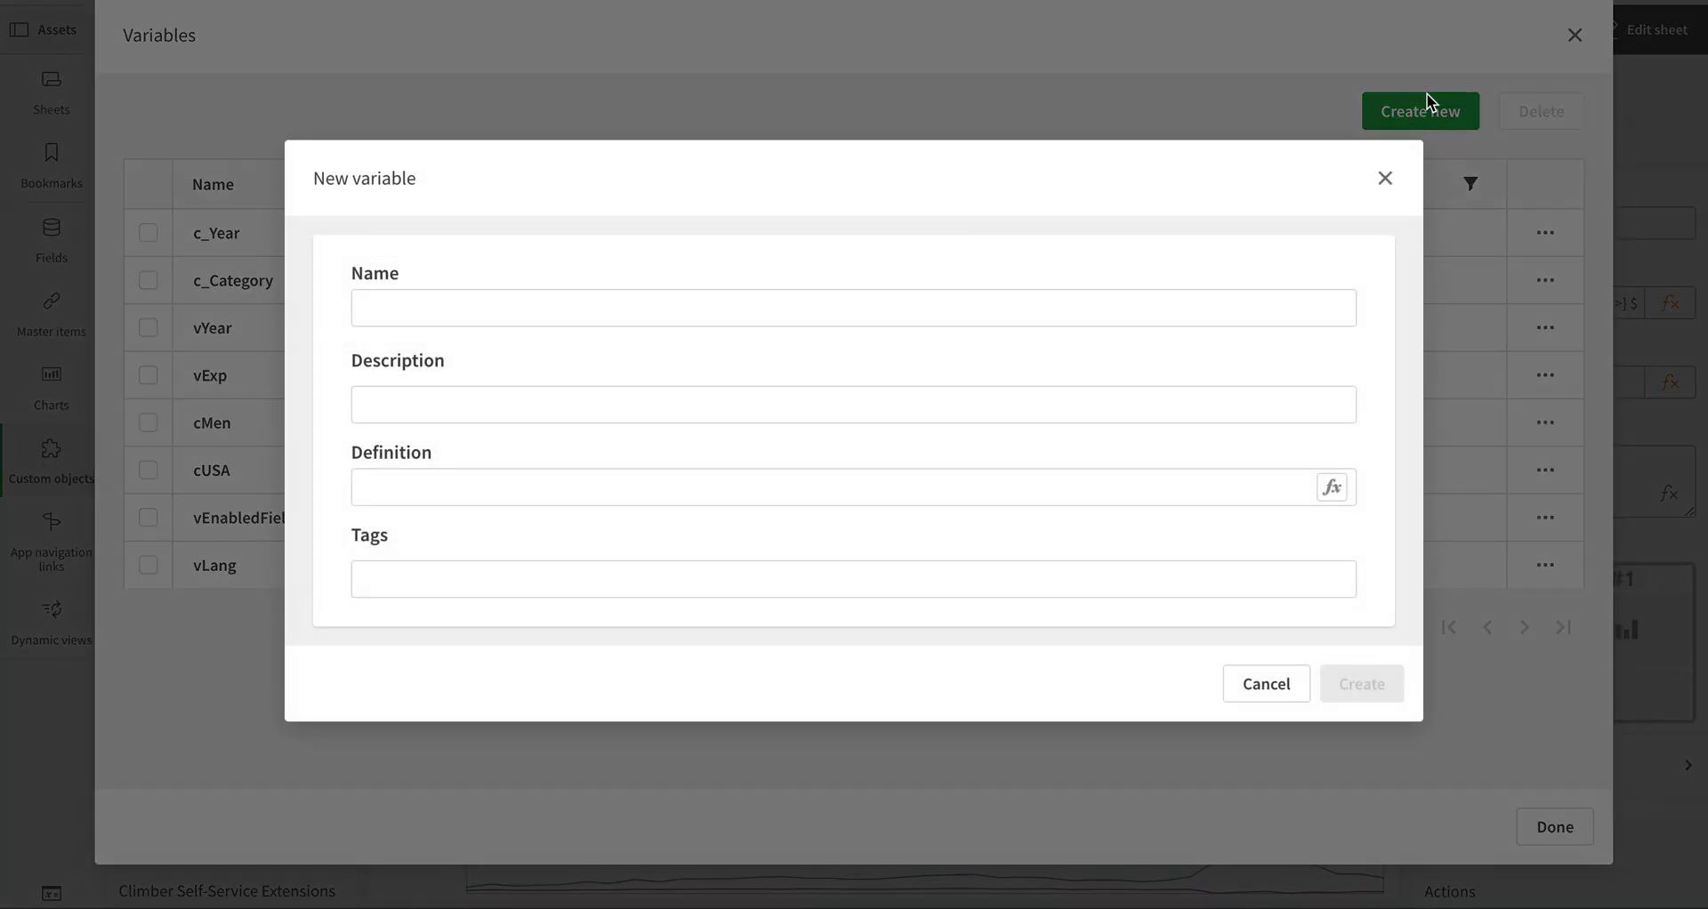
left_click(1323, 308)
type("vLang1")
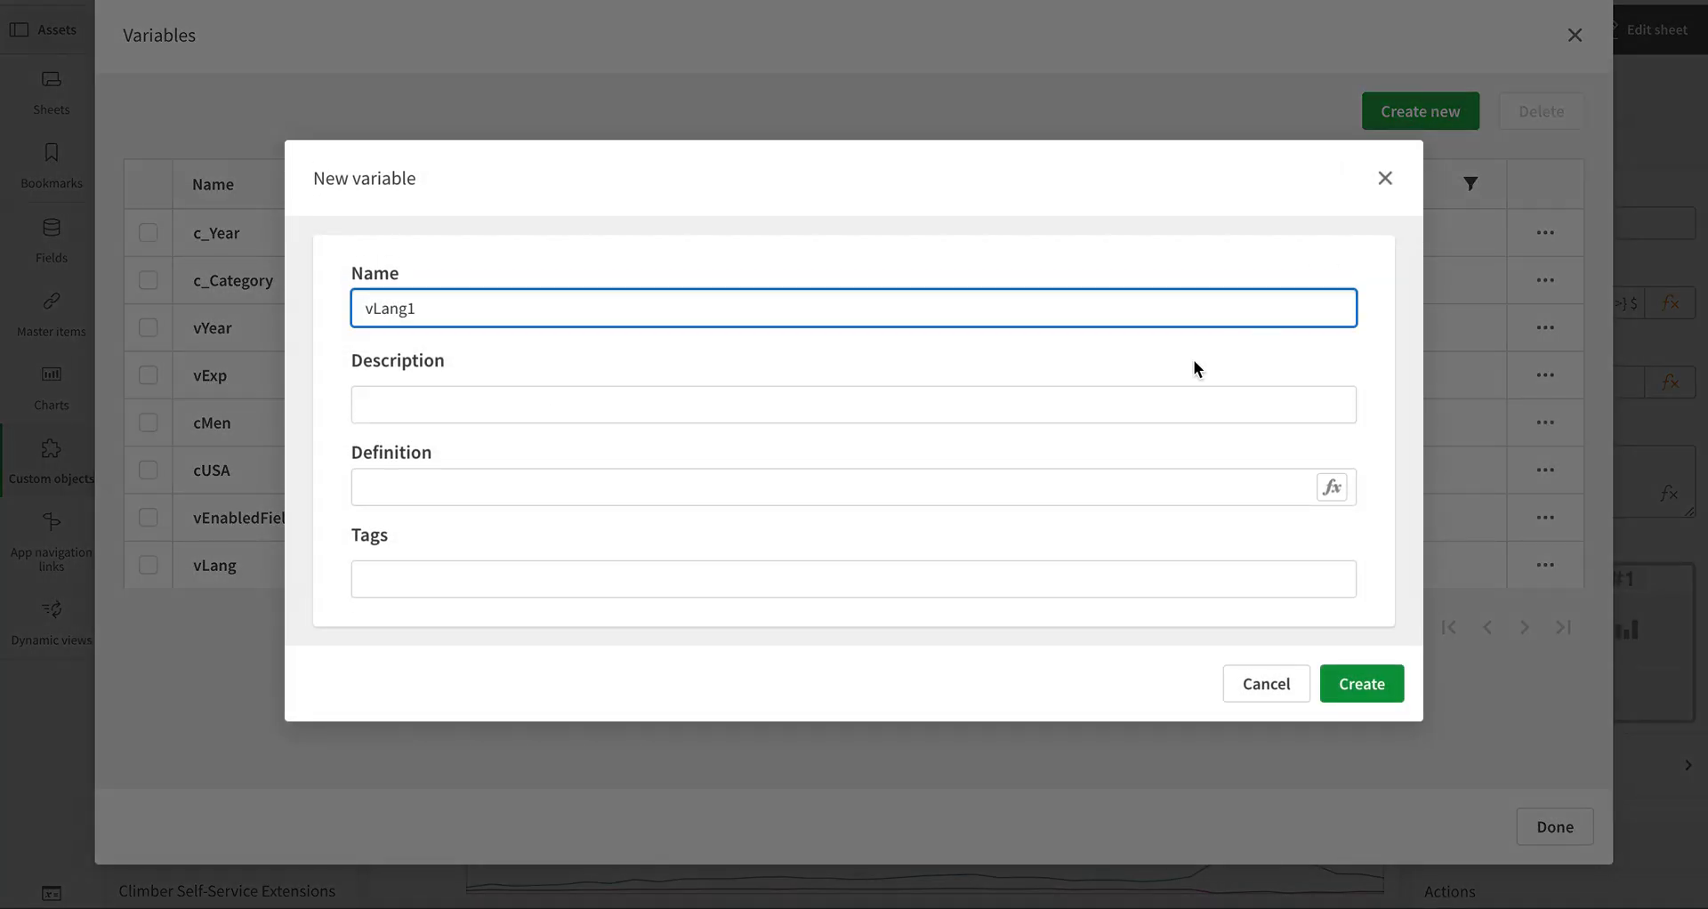
left_click(1389, 686)
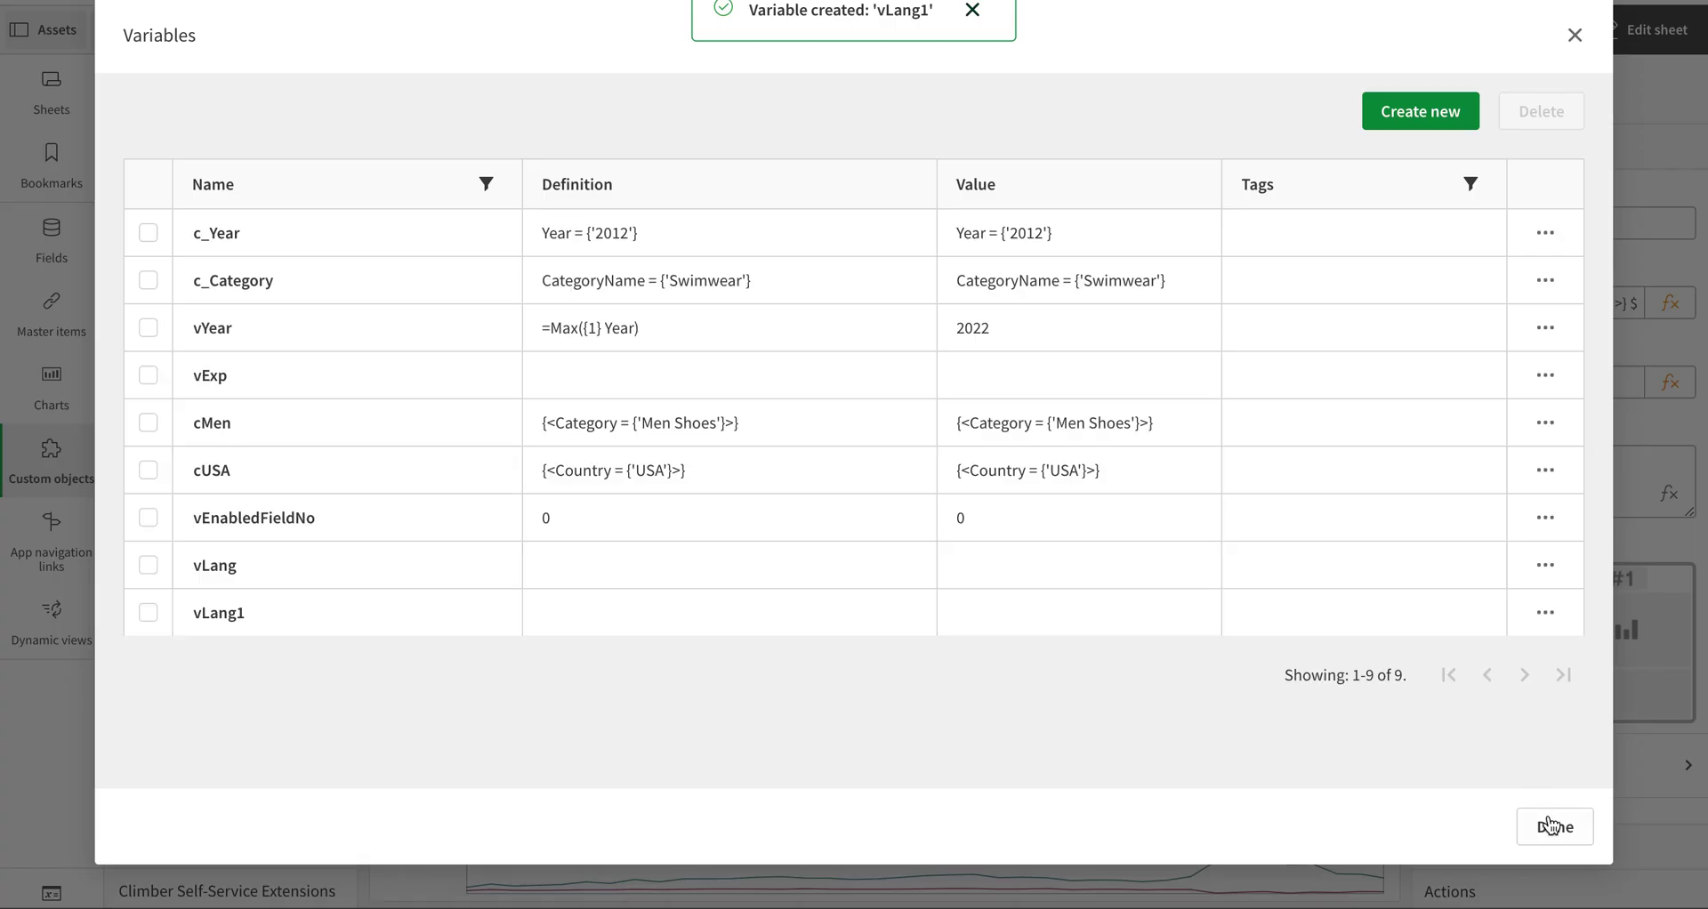
left_click(1551, 826)
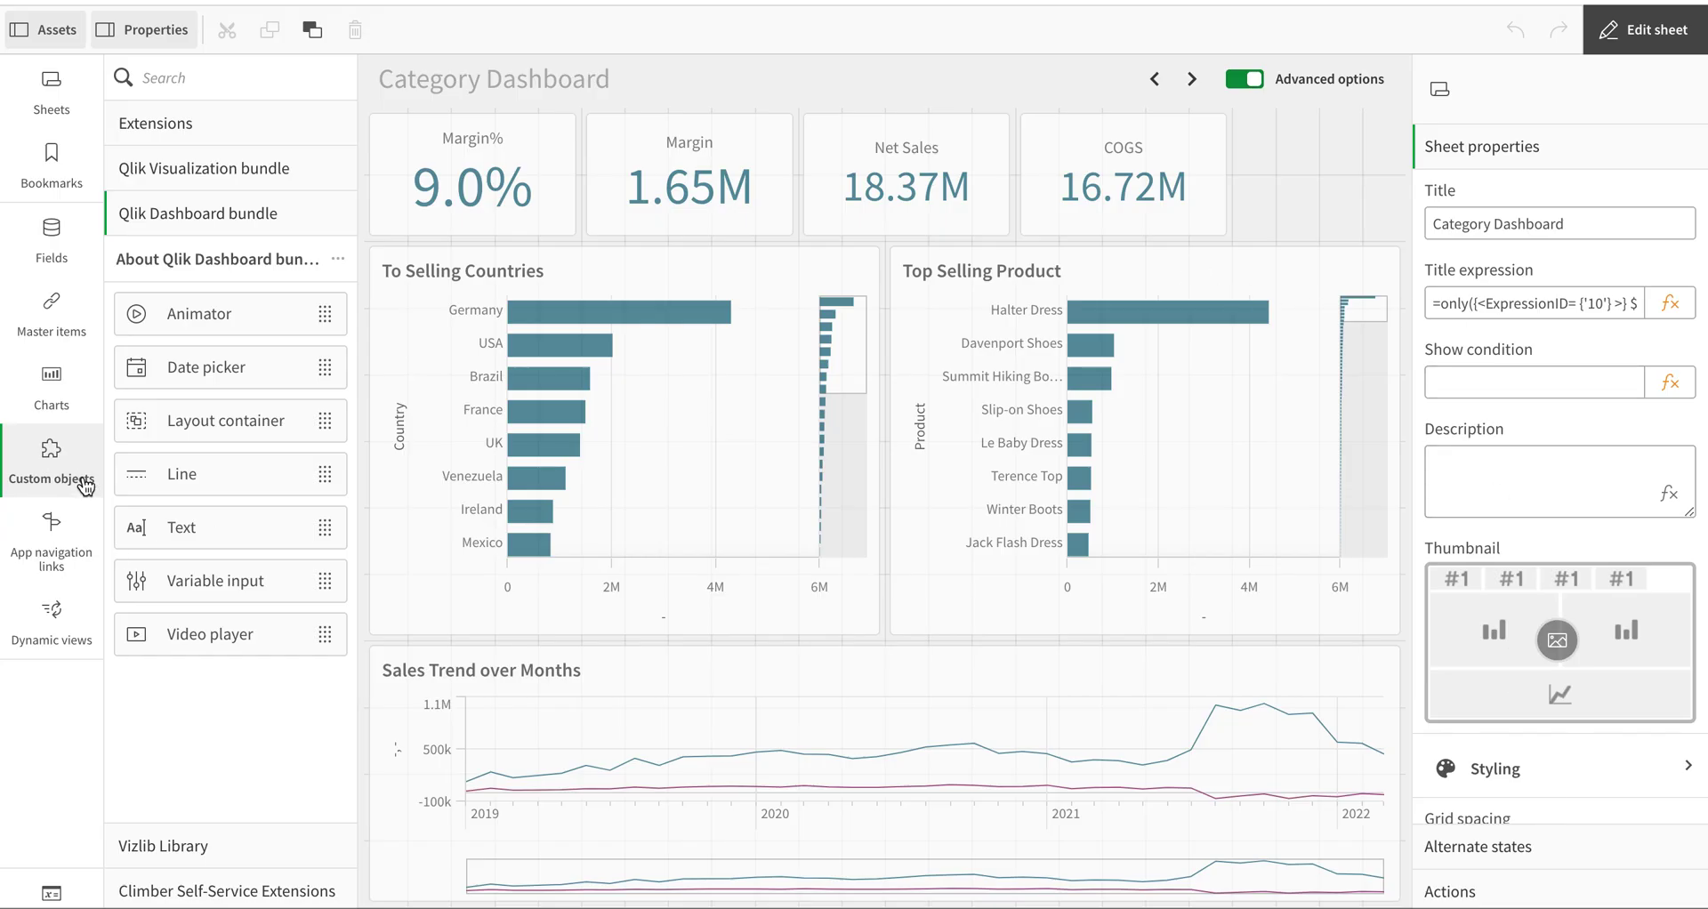
Place a Variable input object in the empty space beside the COGS KPI and title it "Select language".
left_click(35, 454)
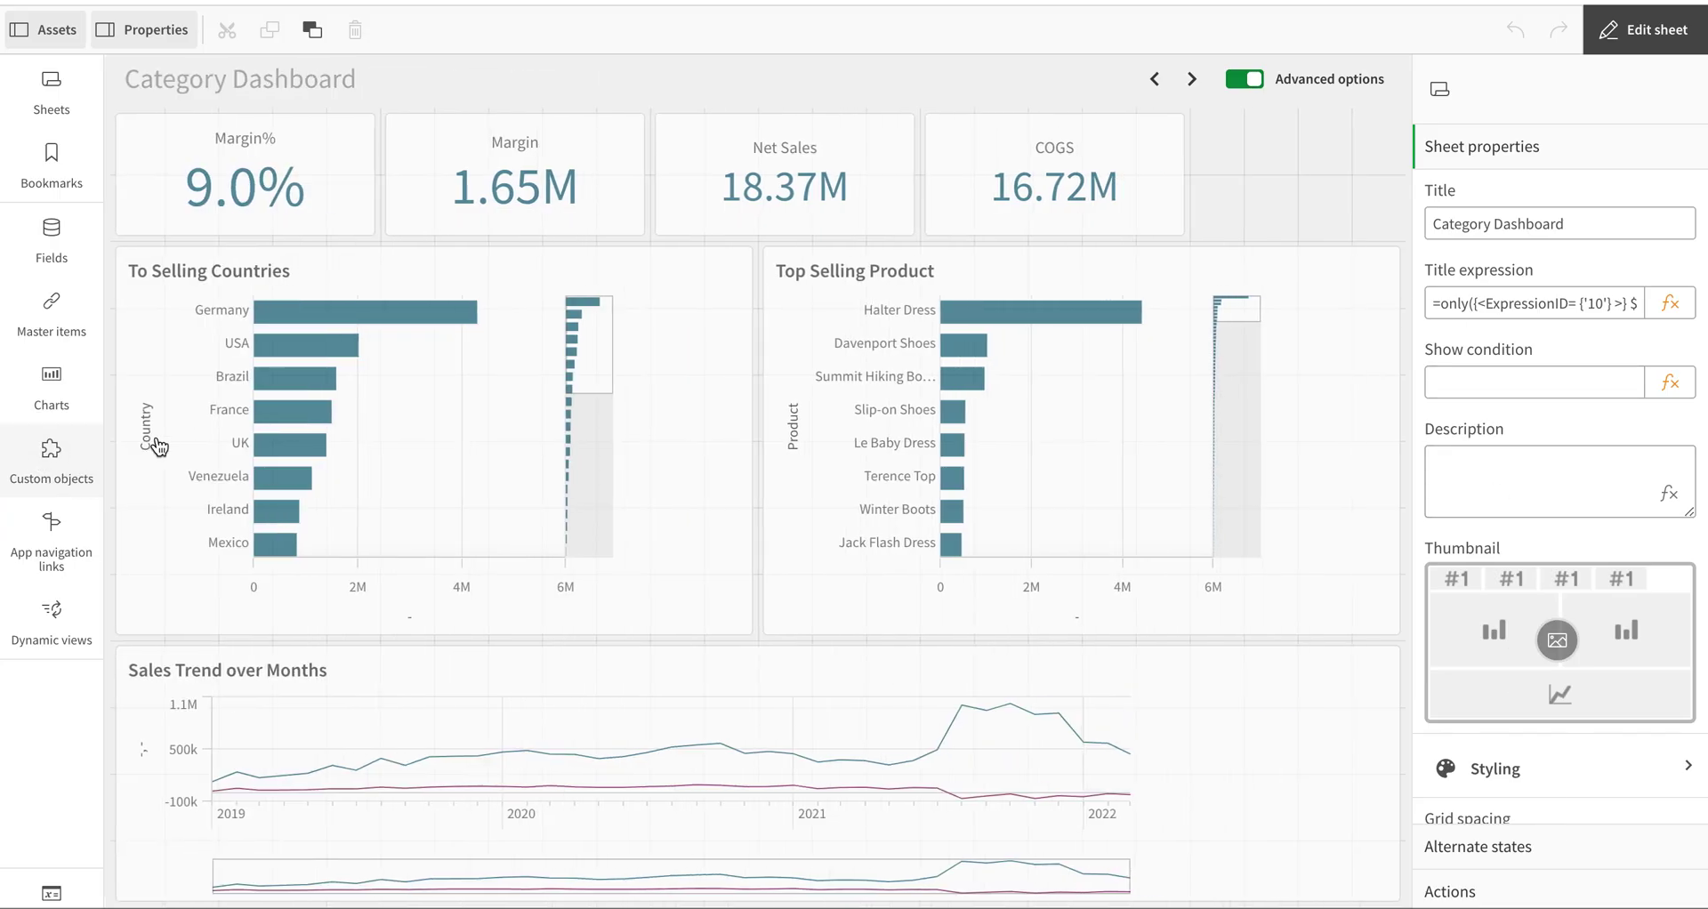
left_click(49, 453)
left_click_drag(212, 580, 1331, 179)
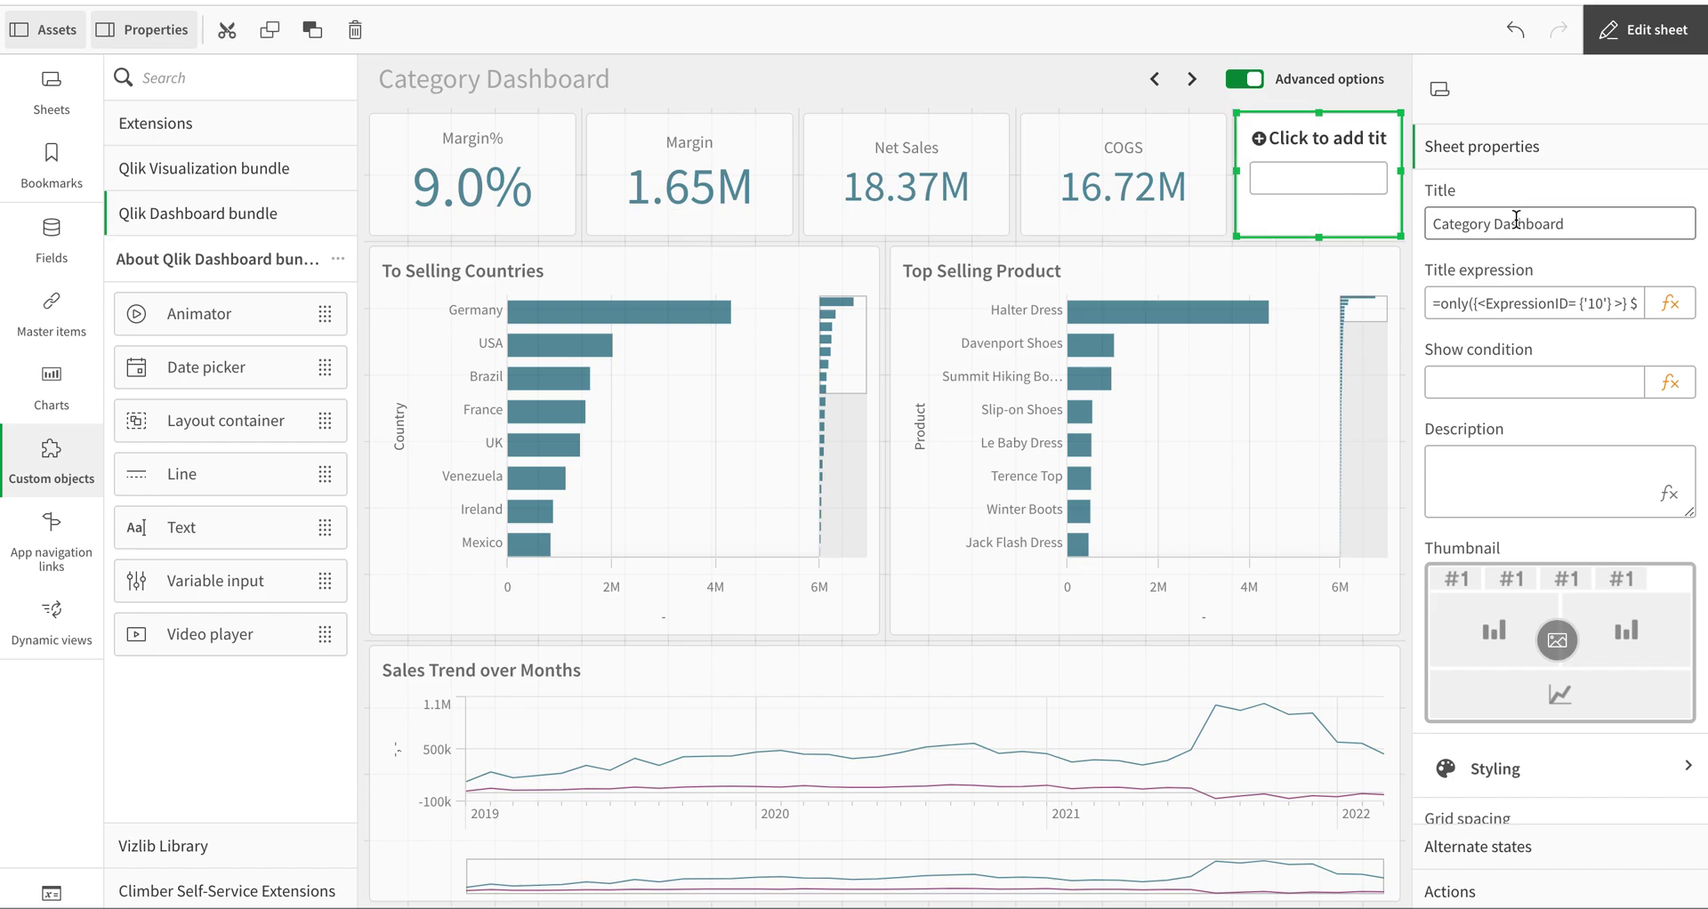
left_click(1537, 340)
type("Se")
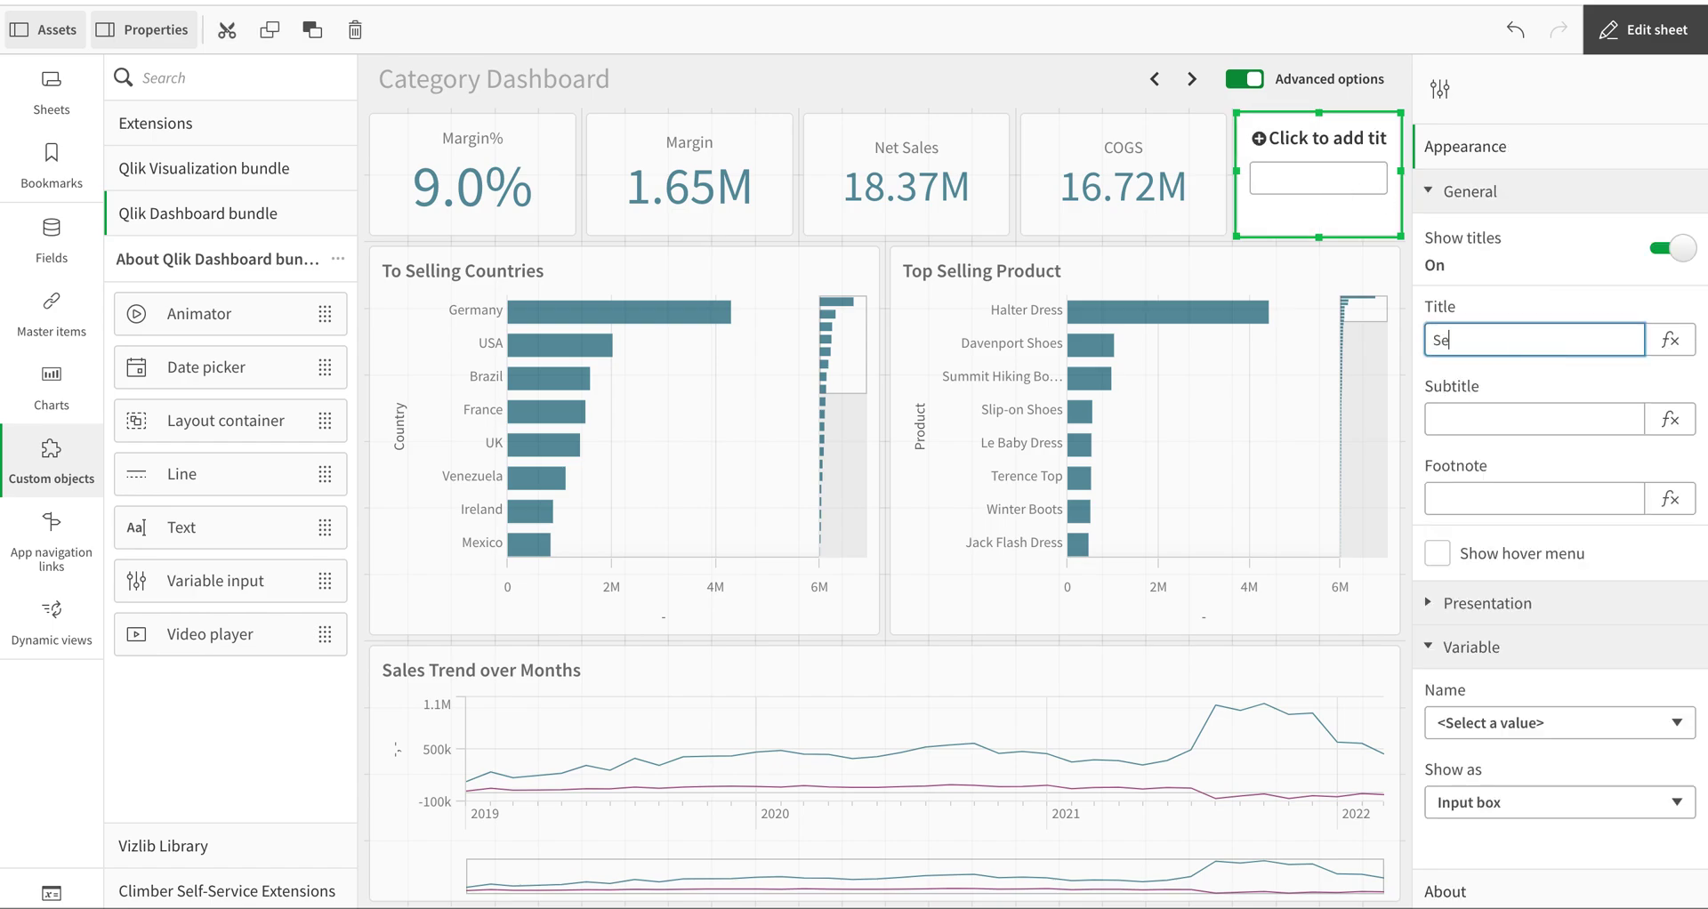
type("lect language")
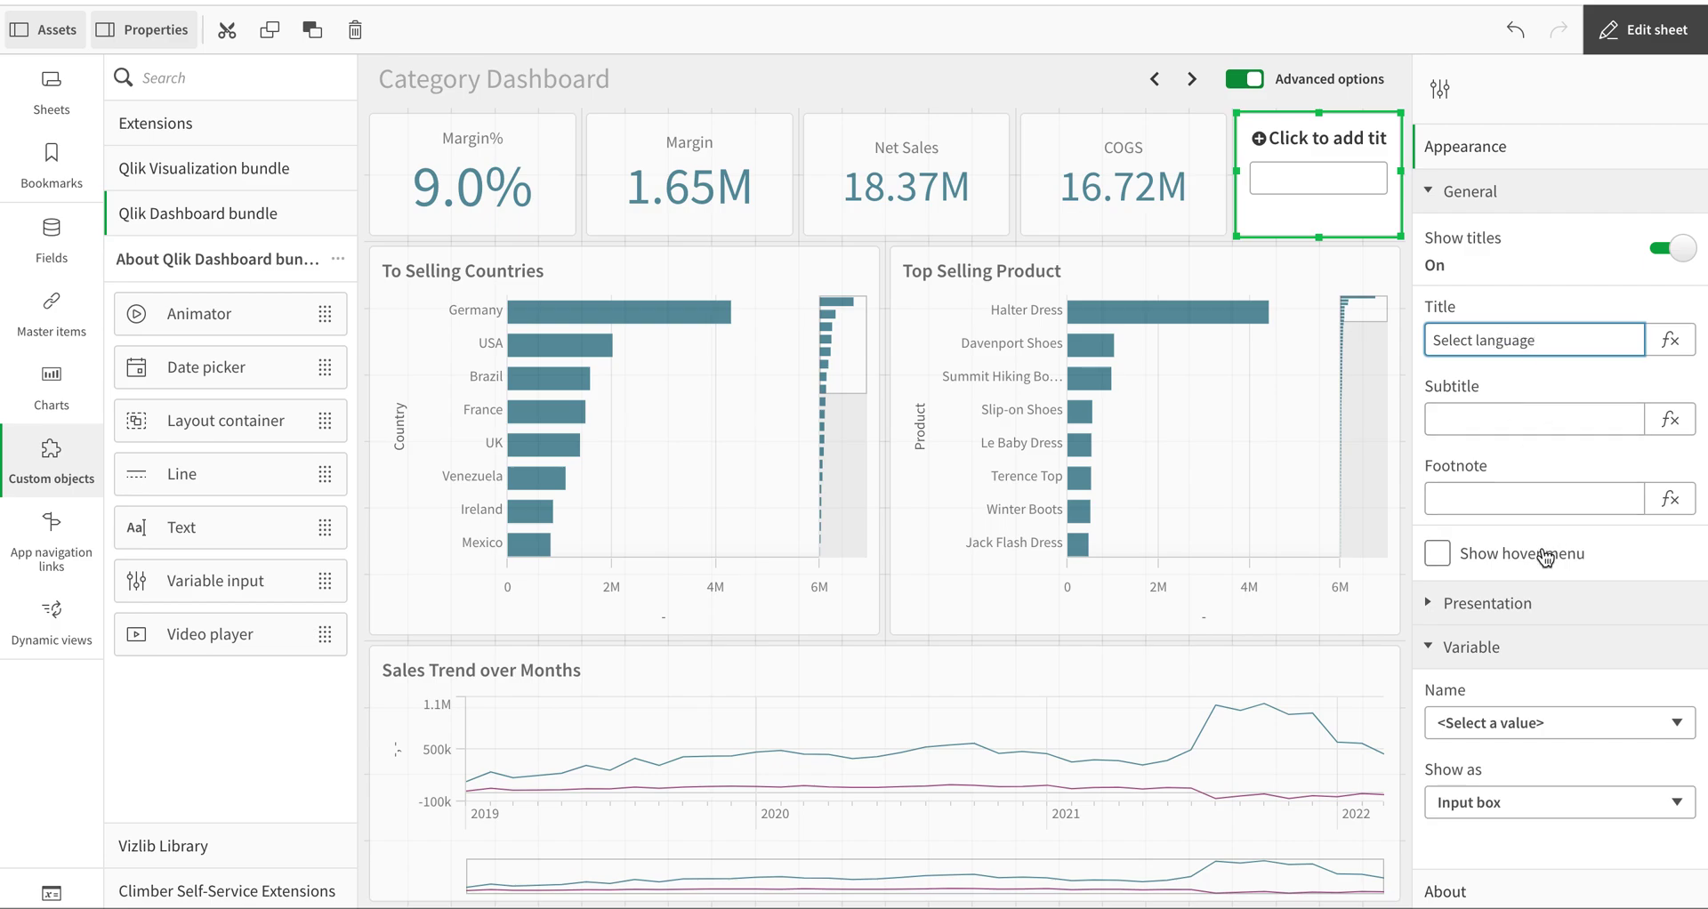
Link the Select language object to the variable vLang1 and show it as a drop down.
left_click(1532, 723)
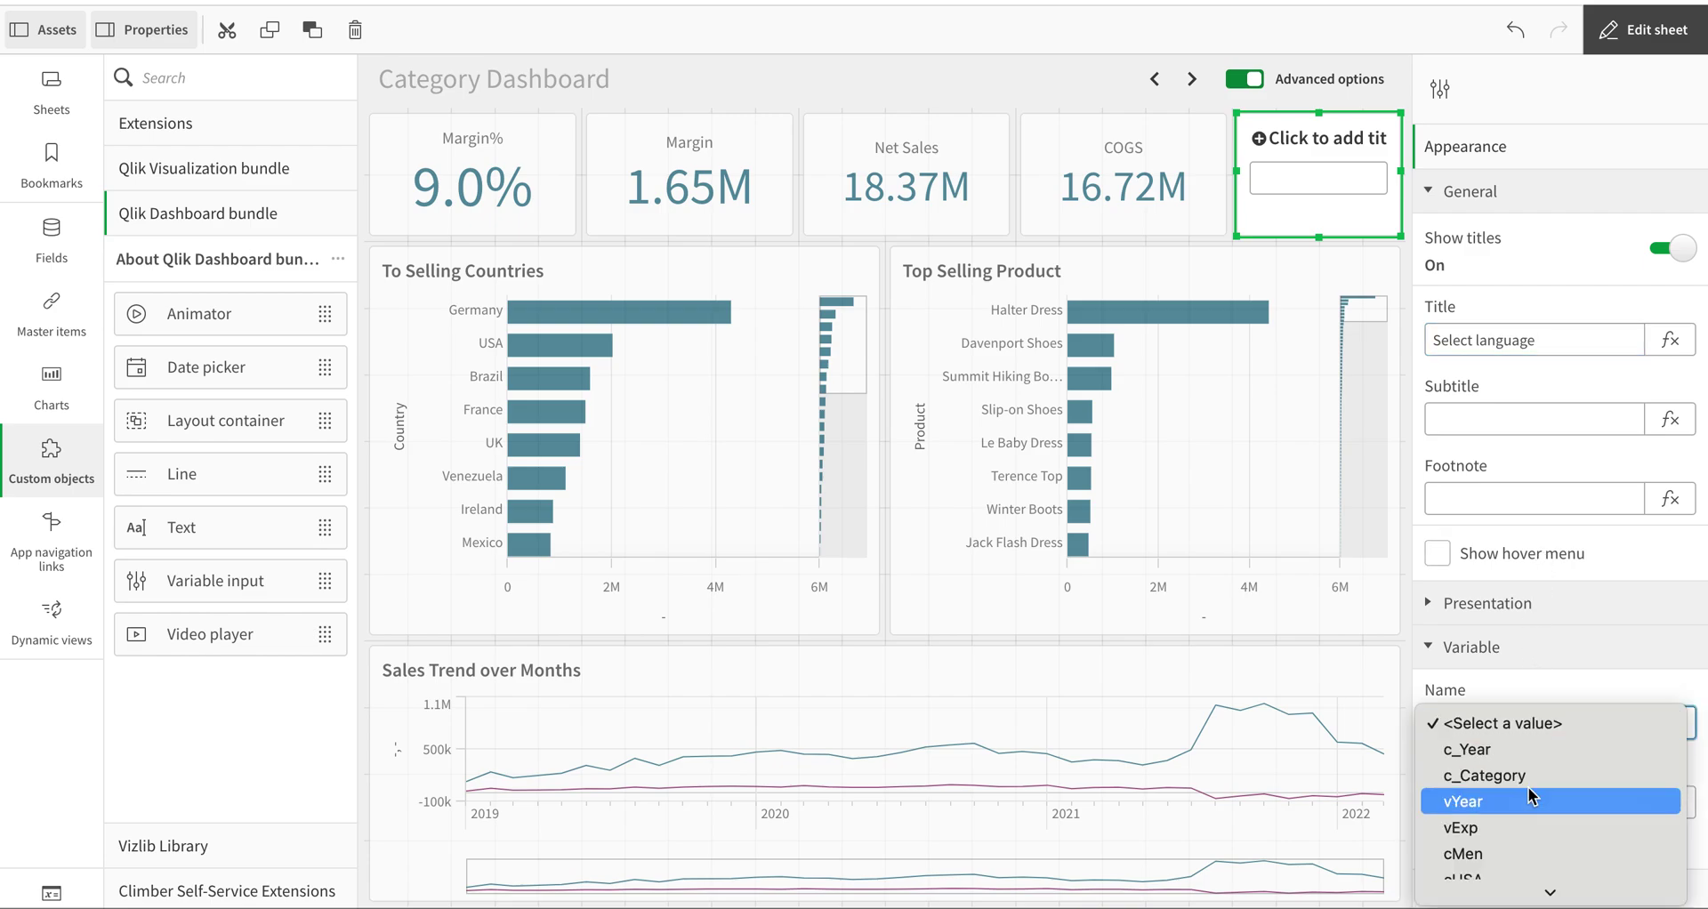
left_click(1512, 774)
left_click(1512, 737)
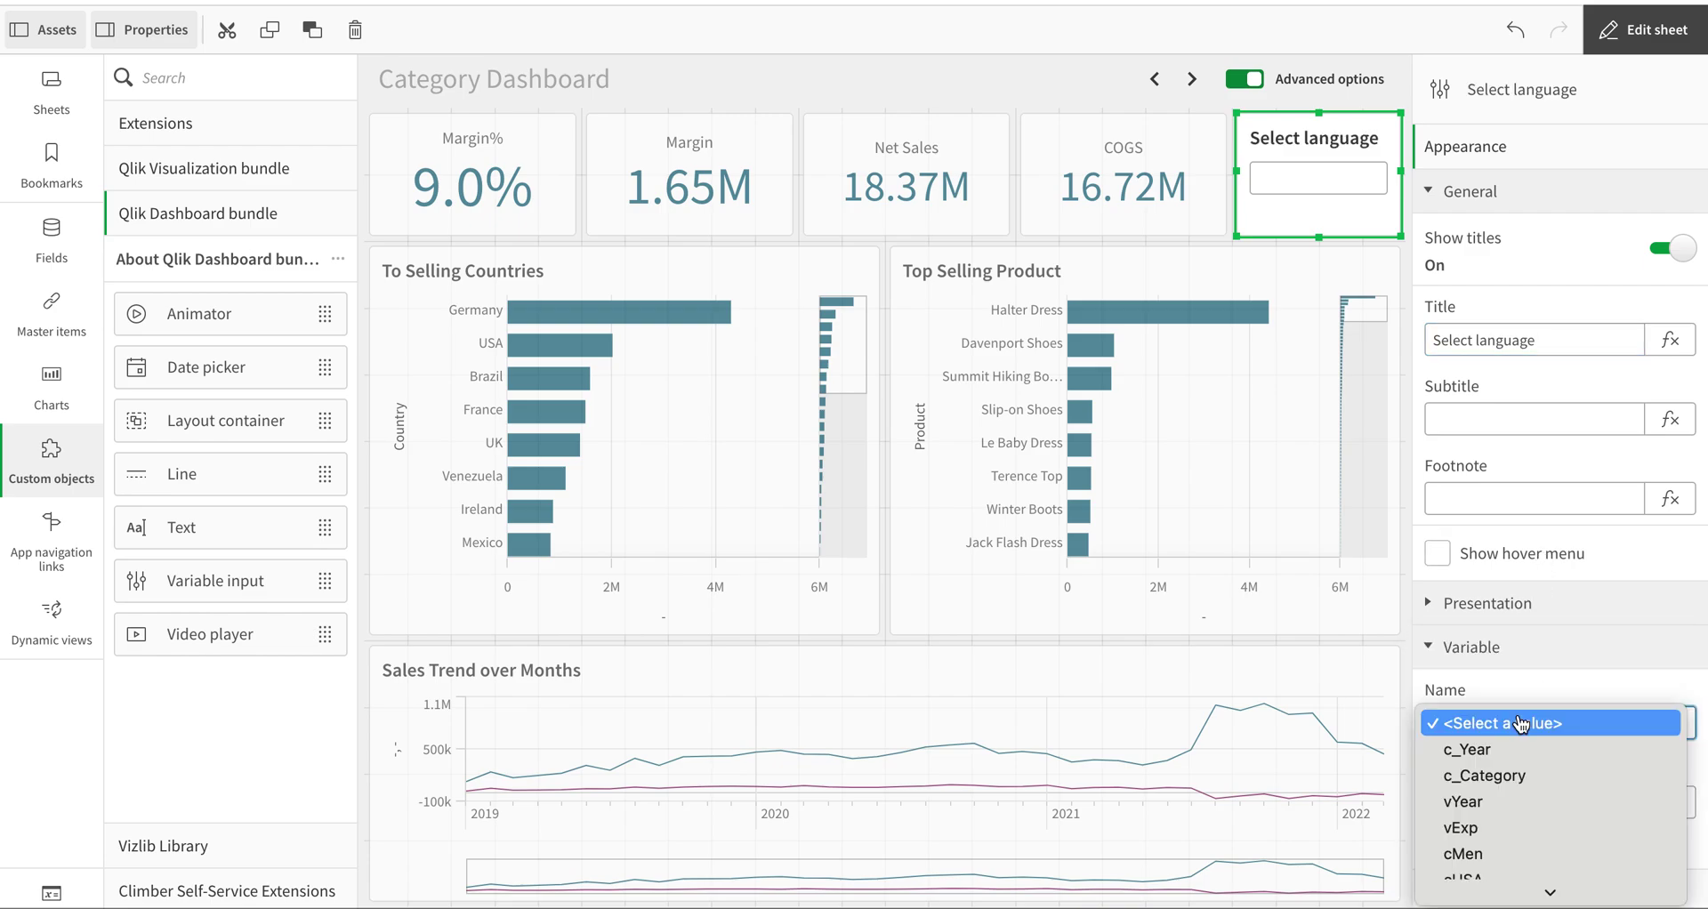
left_click(1492, 887)
left_click(1512, 802)
left_click(1515, 800)
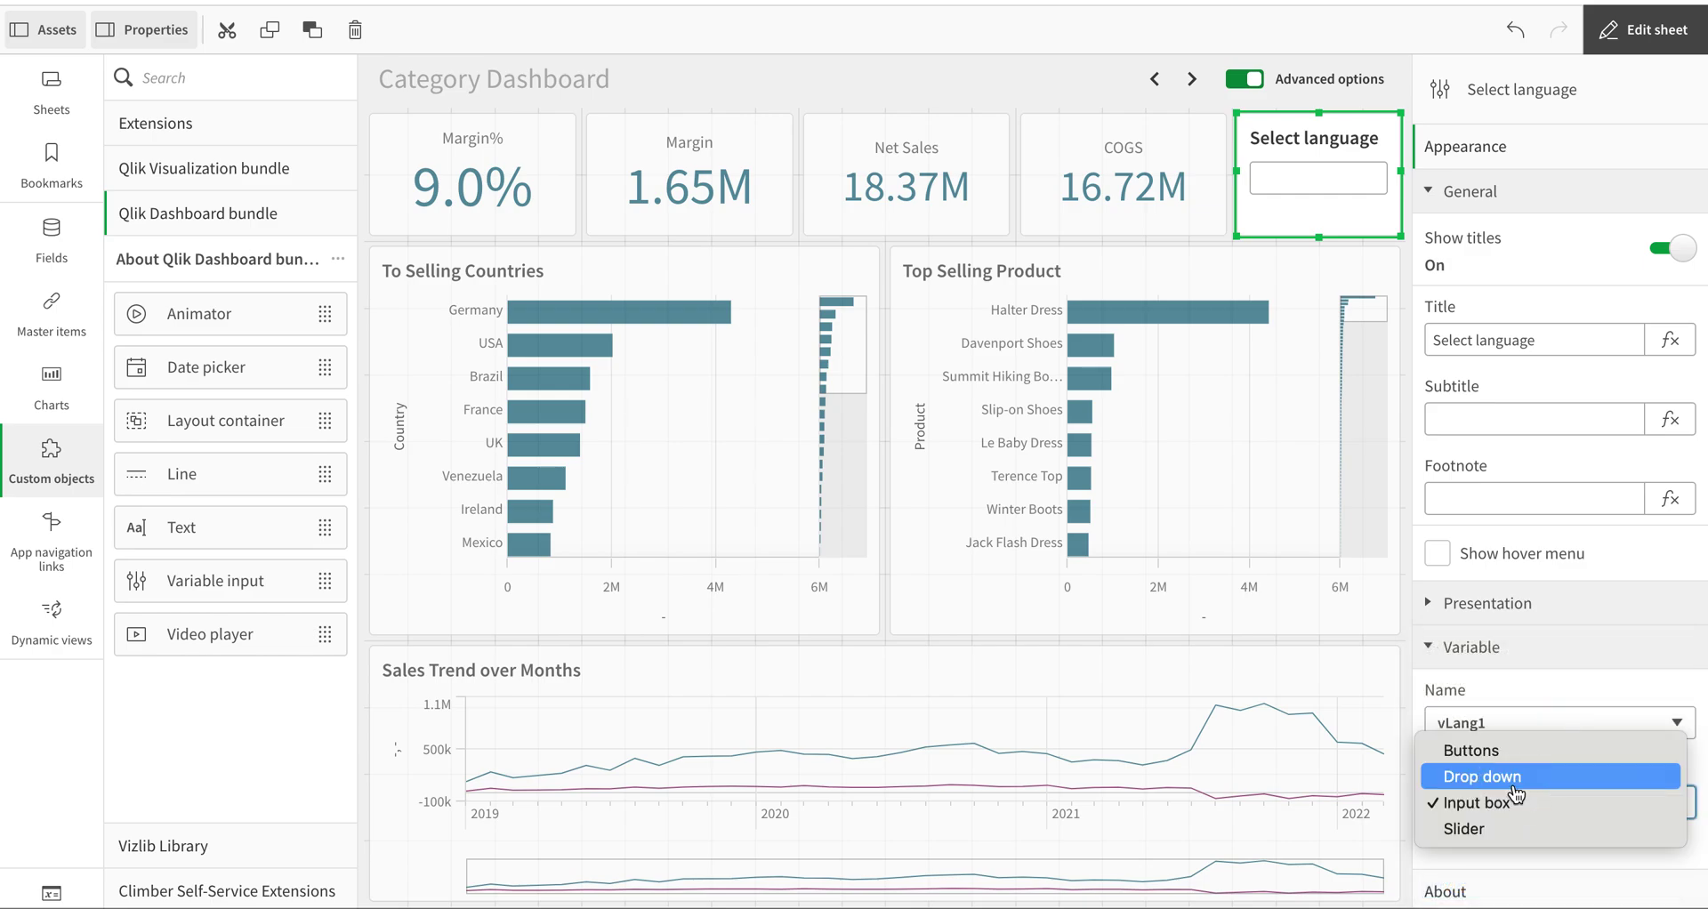
left_click(1513, 787)
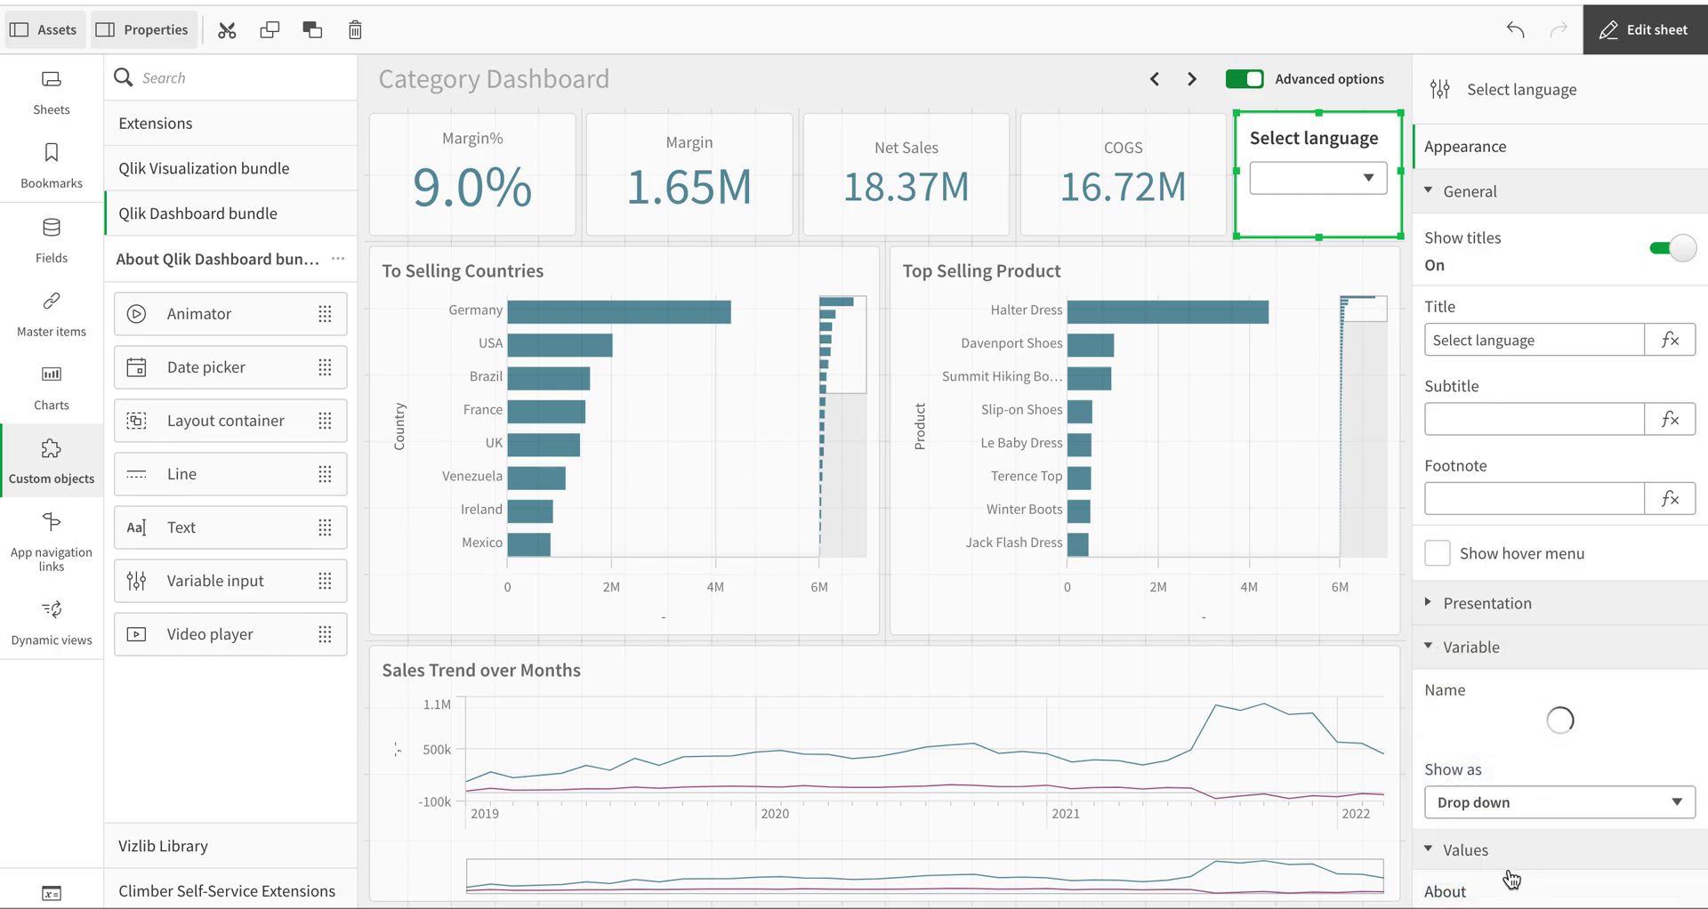
Add a fixed alternative to the Select language drop-down with the value English and the label English.
scroll(1513, 752, "down", 2)
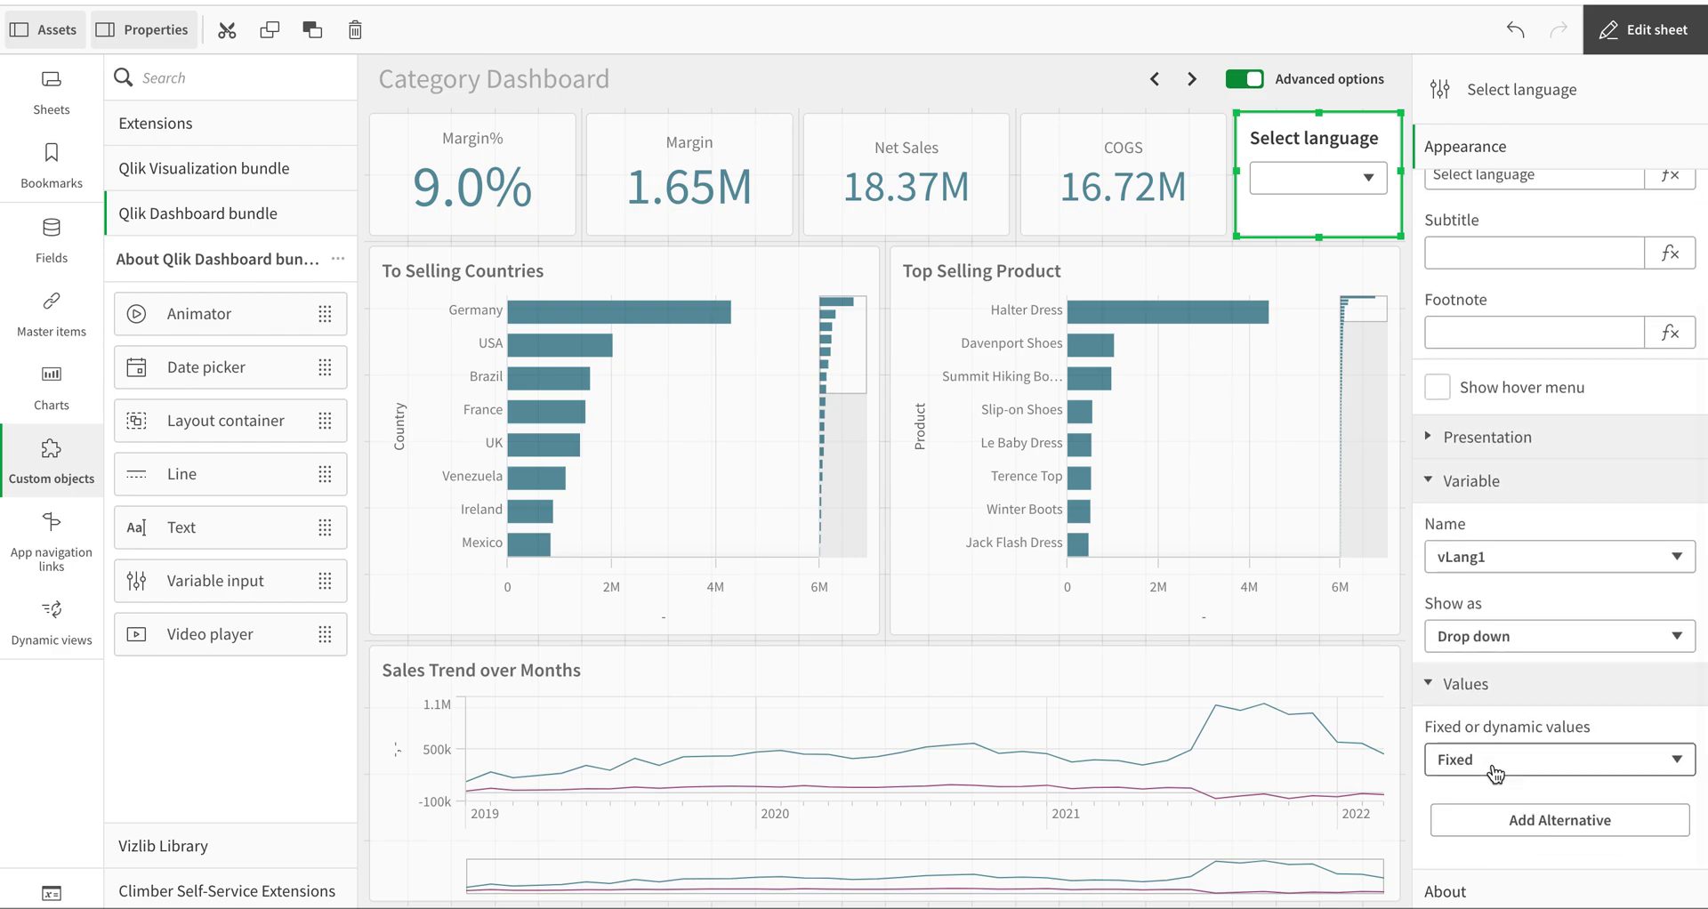
left_click(1512, 819)
scroll(1513, 801, "down", 3)
left_click(1471, 612)
type("ENgli")
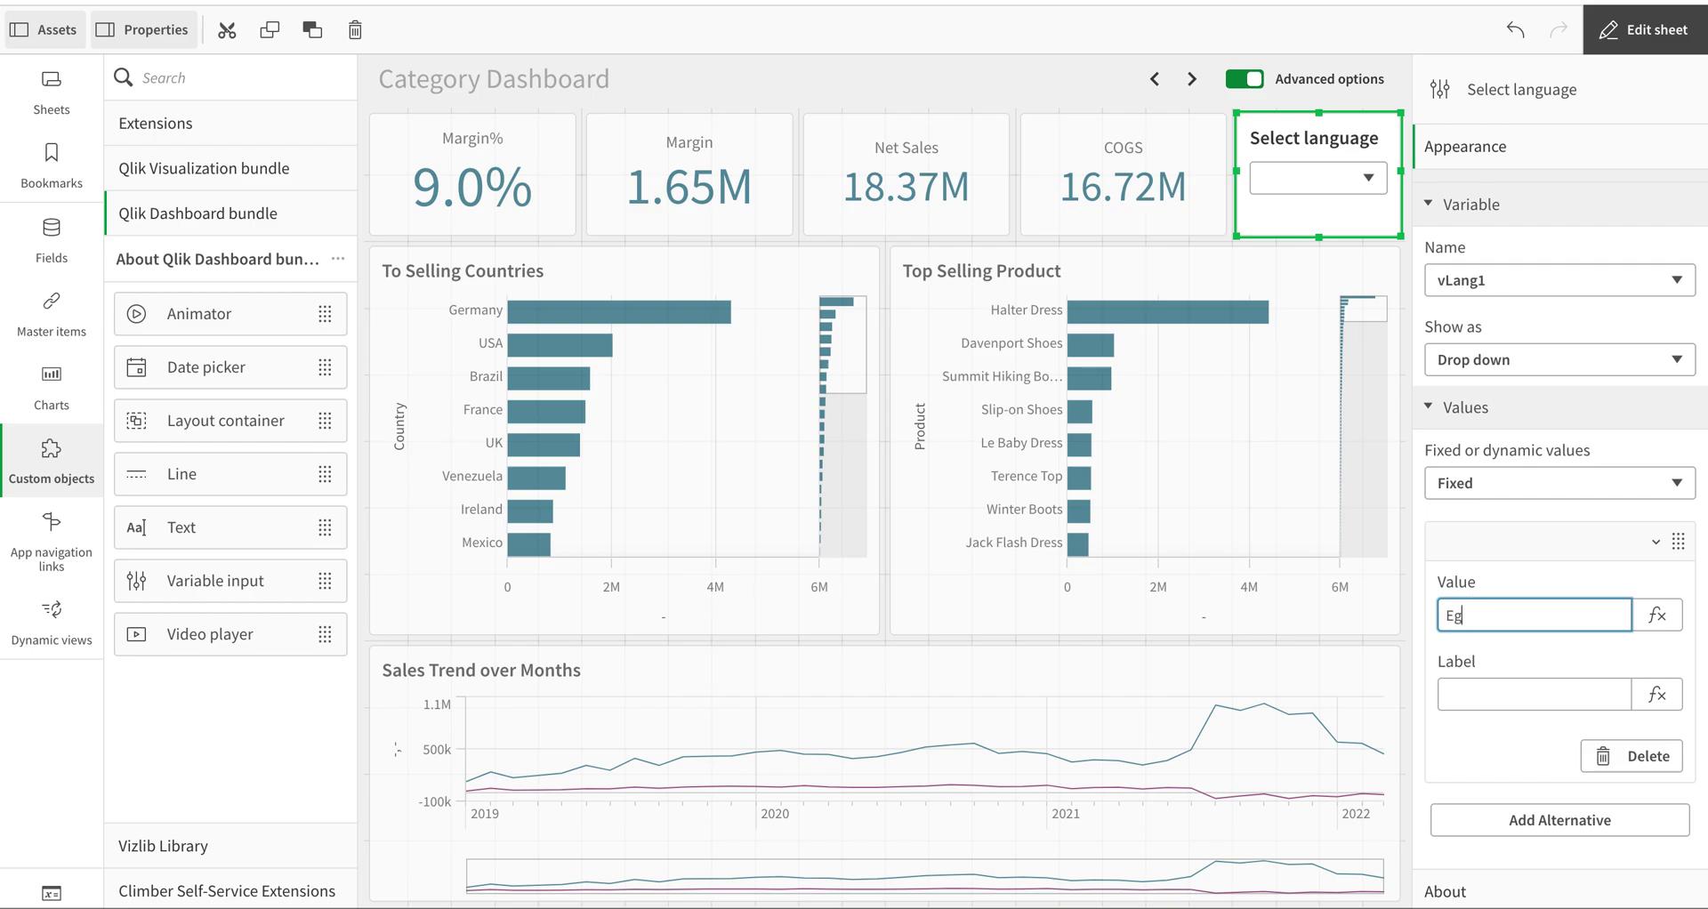
type("glish")
key("super+Tab")
left_click(400, 103)
key("super+Tab")
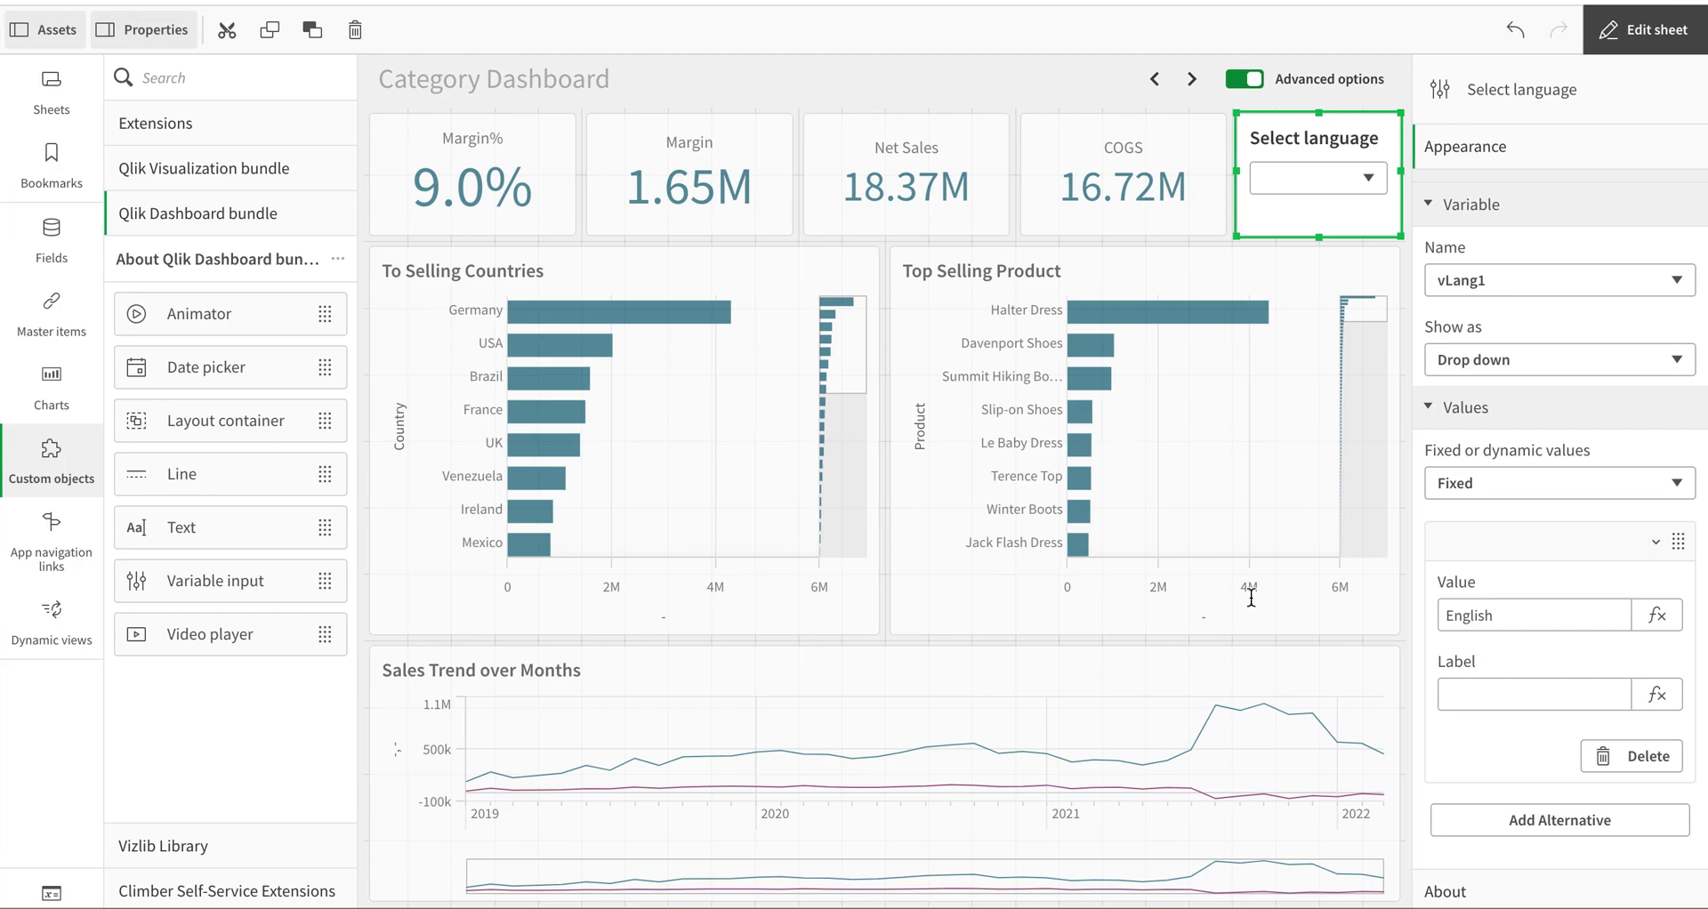
left_click(1564, 683)
type("English")
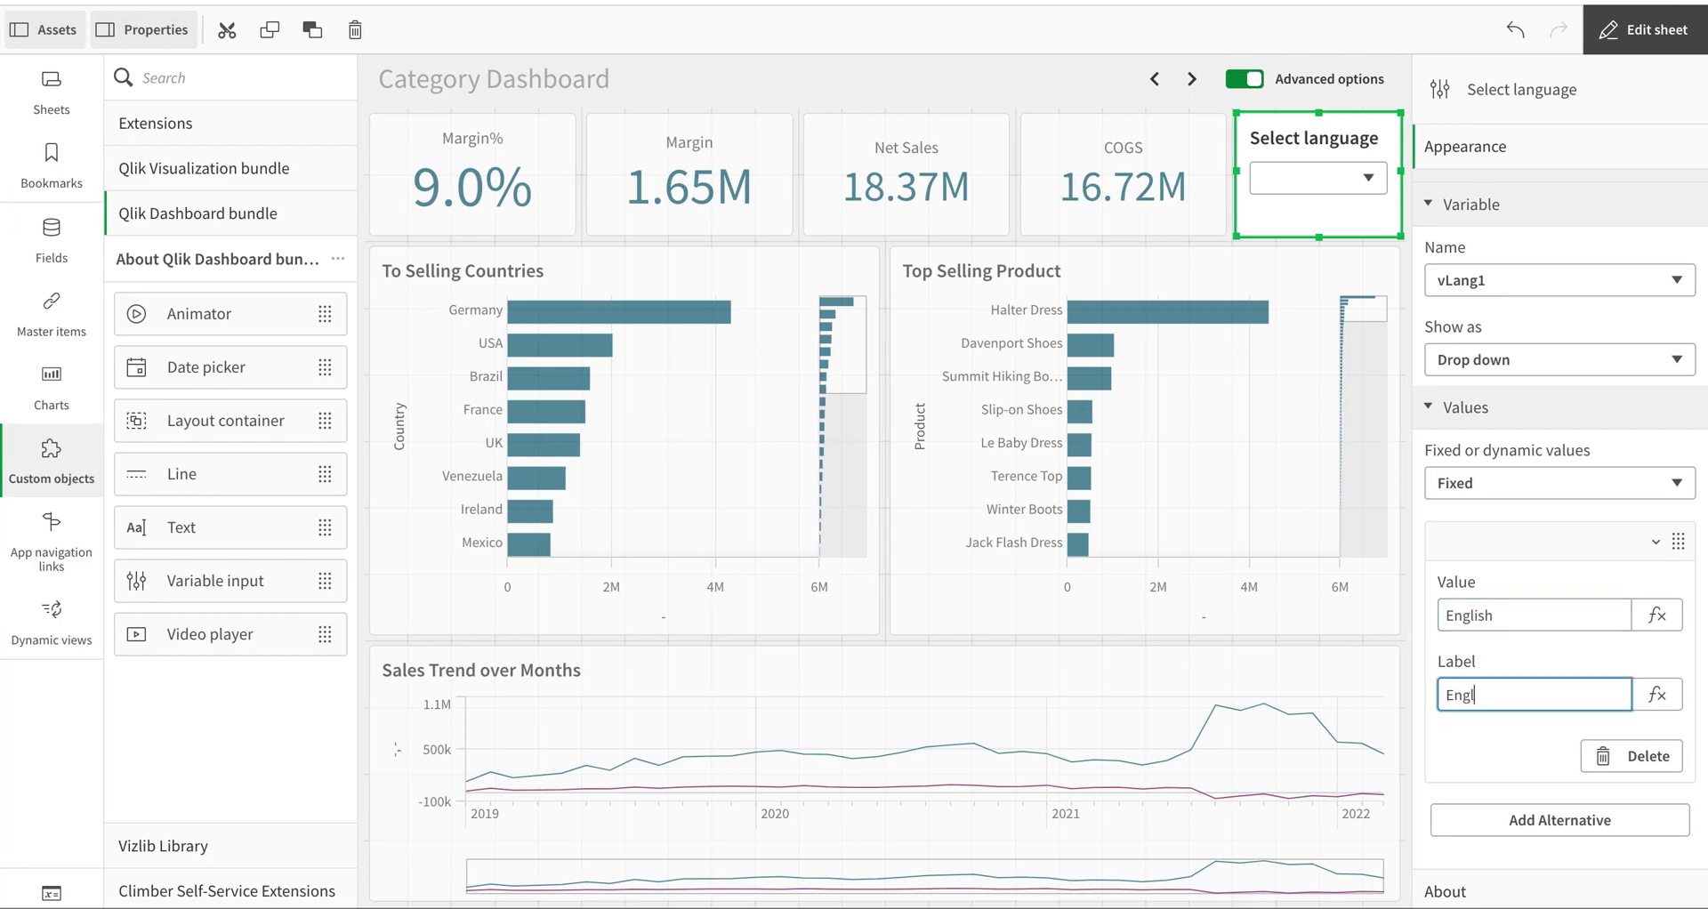
Add a second alternative to the language drop-down with the value Urdu and the label اردو.
left_click(1607, 817)
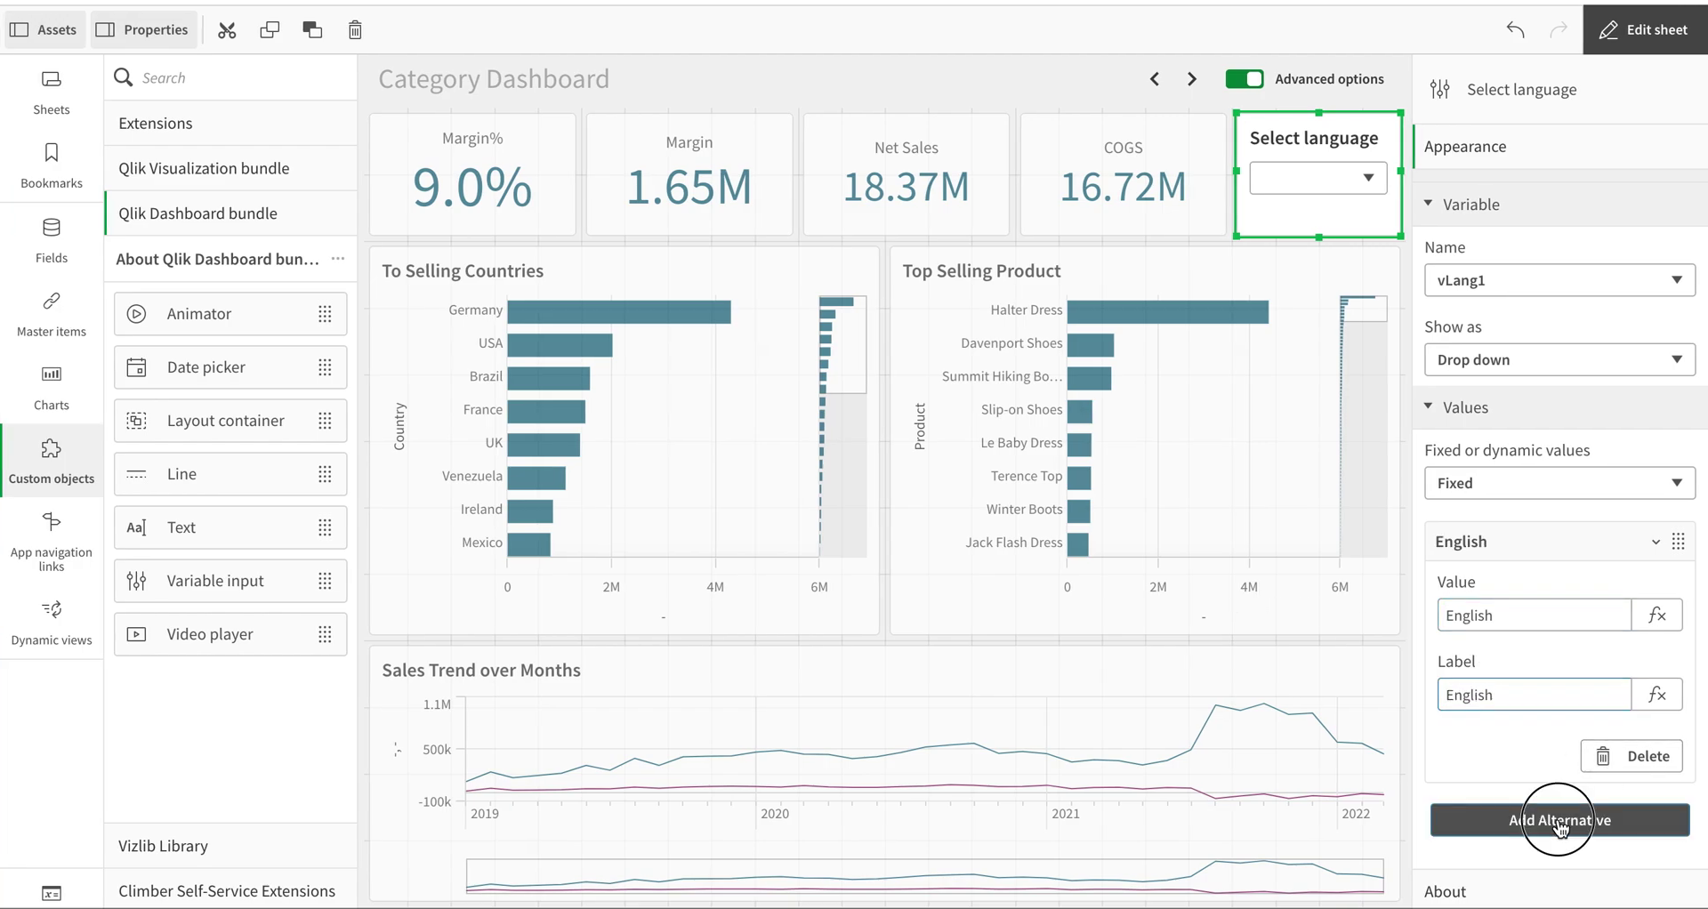
left_click(1553, 669)
type("U")
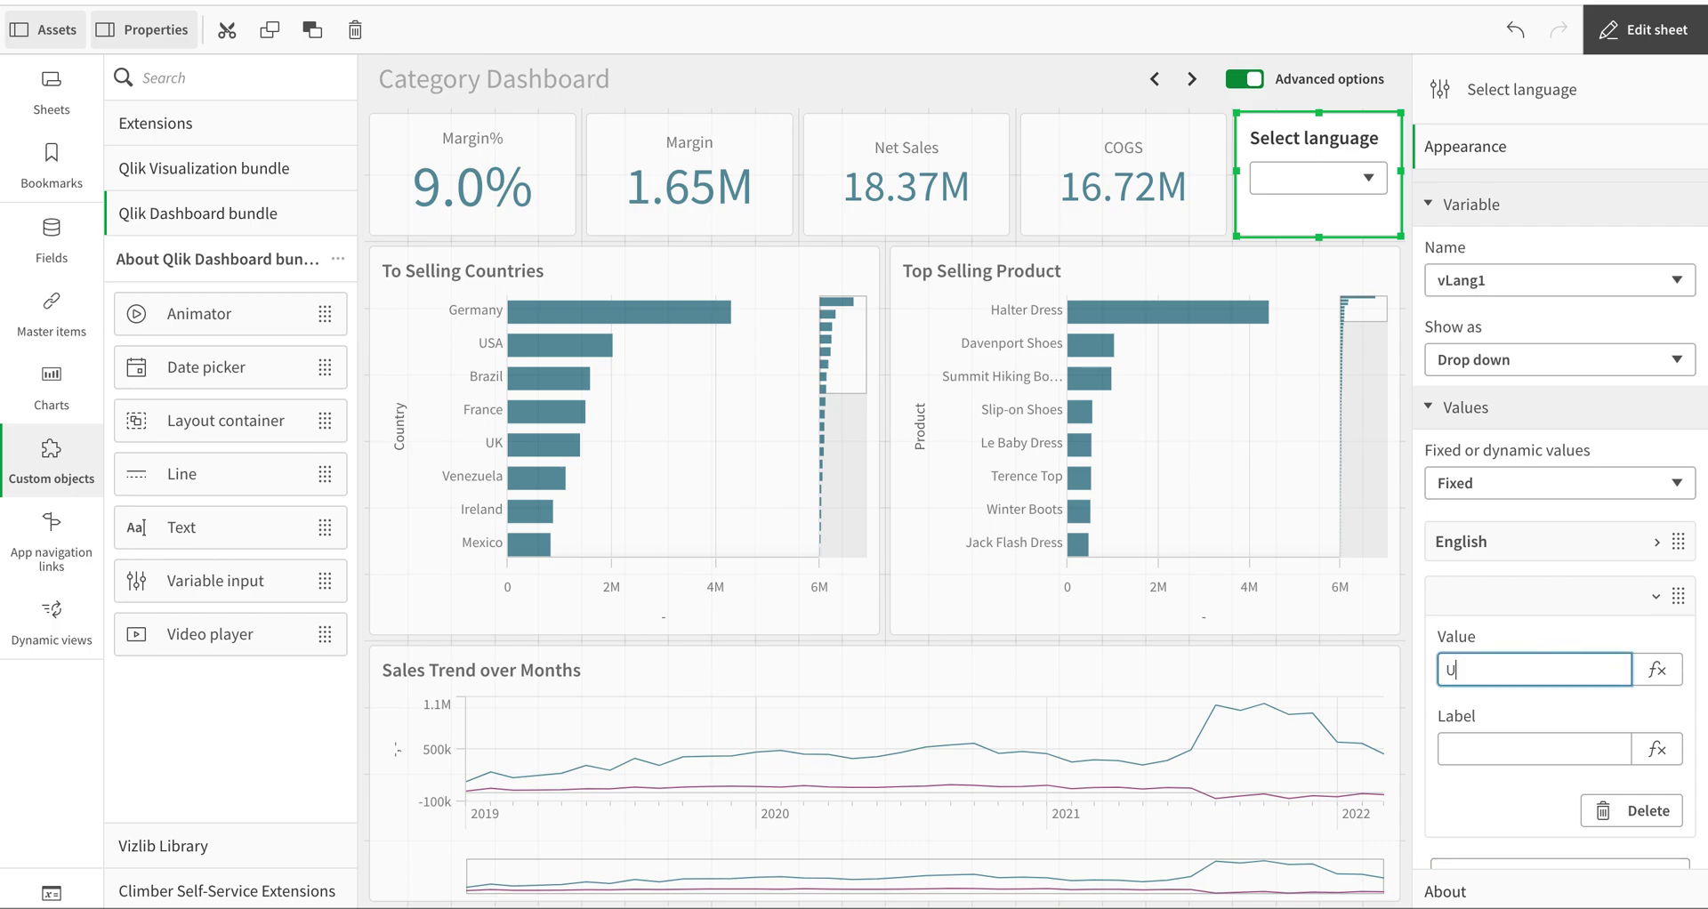
type("rdu")
left_click(1506, 747)
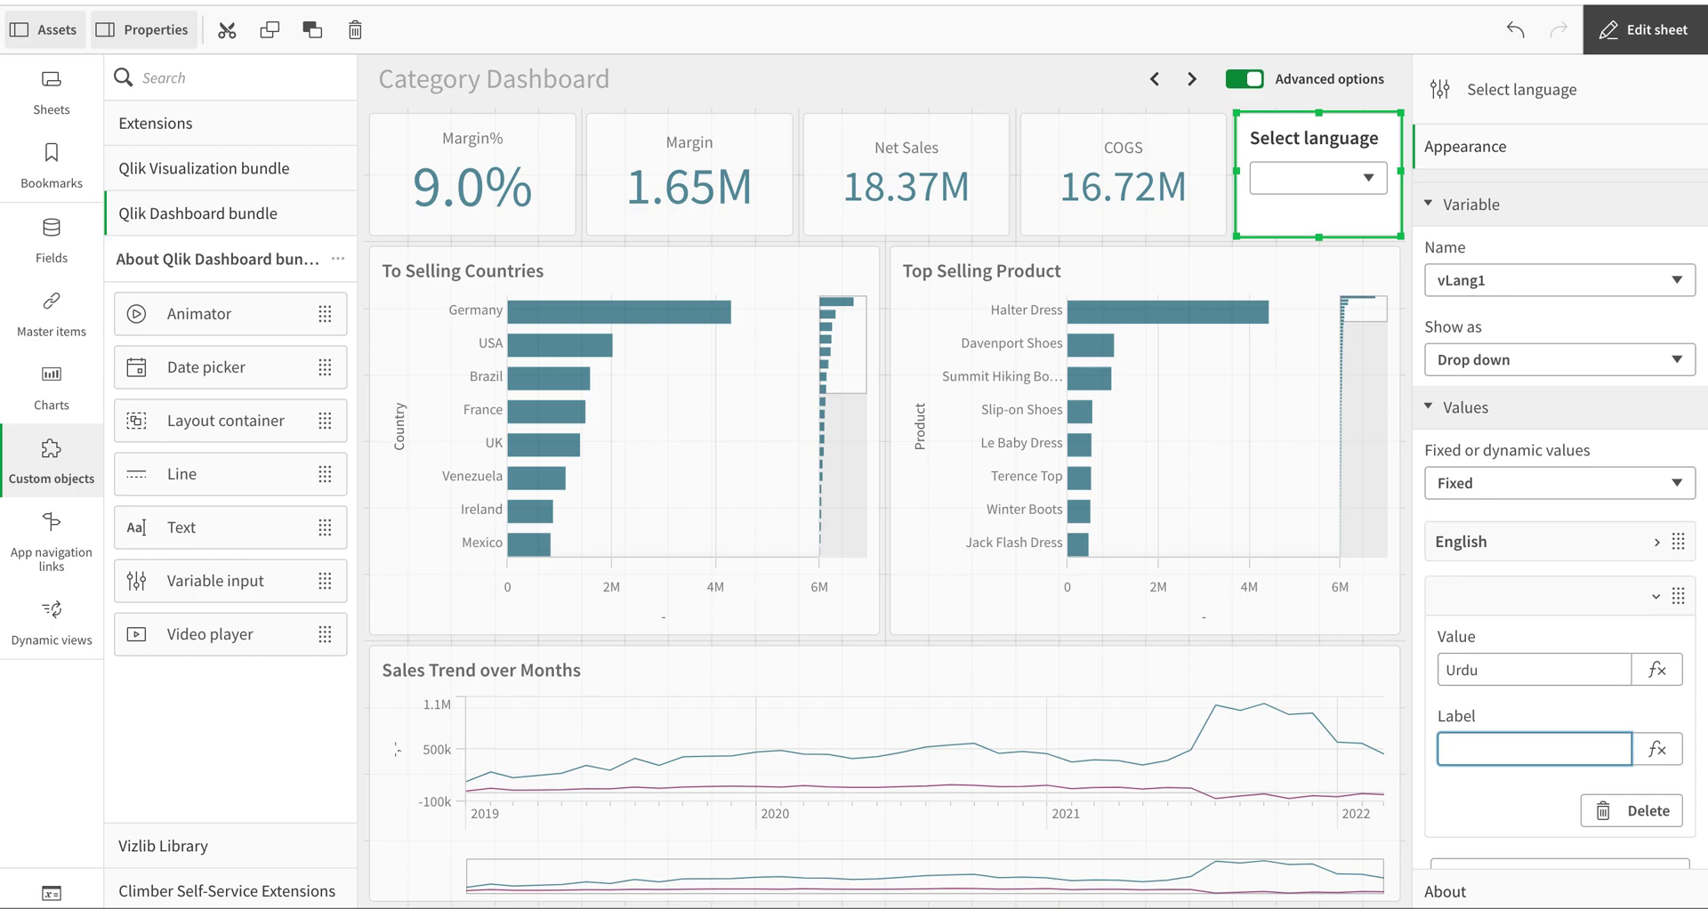
key("Escape")
key("ctrl+space")
type("اردو")
key("ctrl+space")
Add a third alternative to the language drop-down with the value Spanish and the label Spanish.
scroll(1531, 788, "down", 1)
left_click(1530, 796)
left_click(1517, 672)
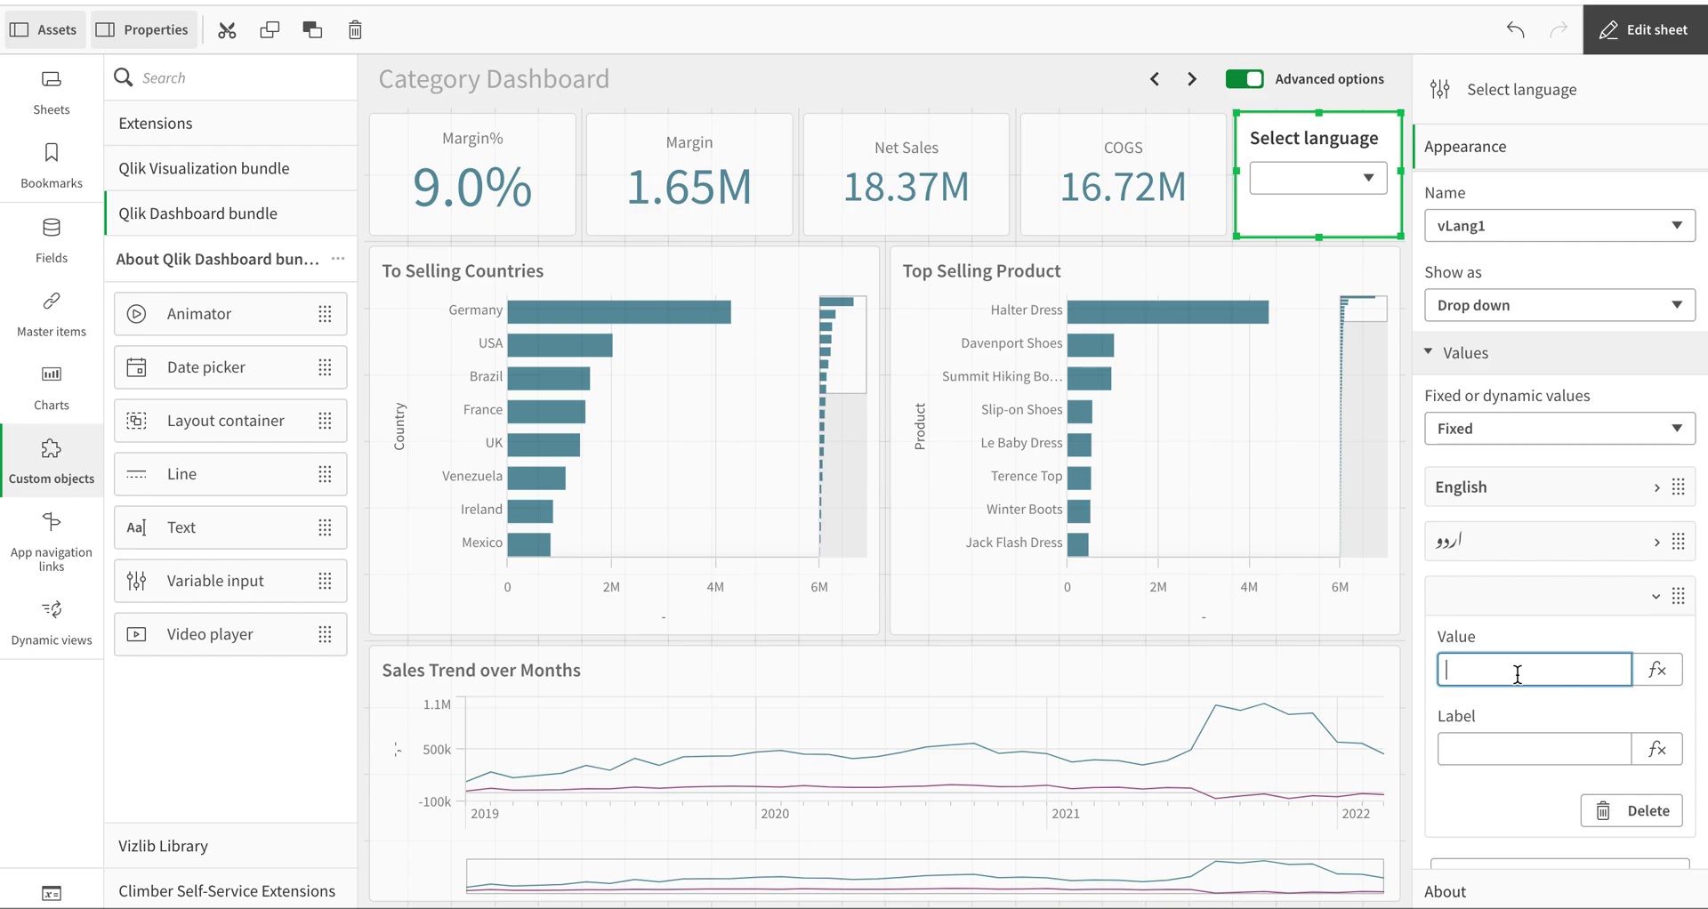
type("Spanish")
key("Tab")
left_click(1525, 750)
type("Spanish")
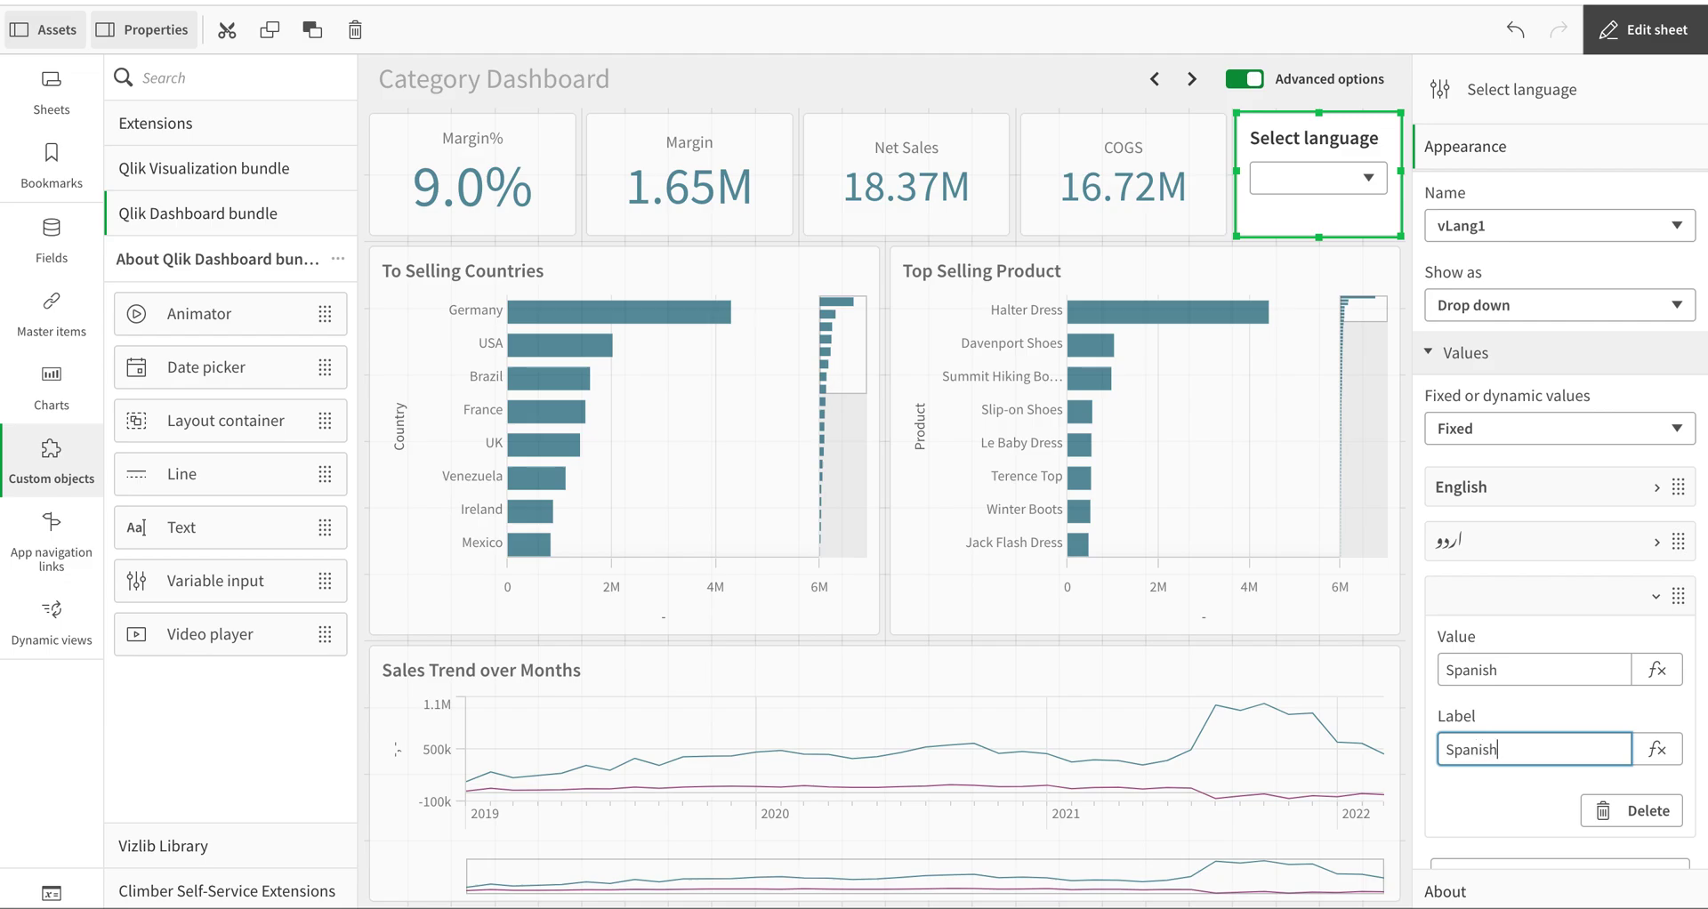
left_click(1551, 605)
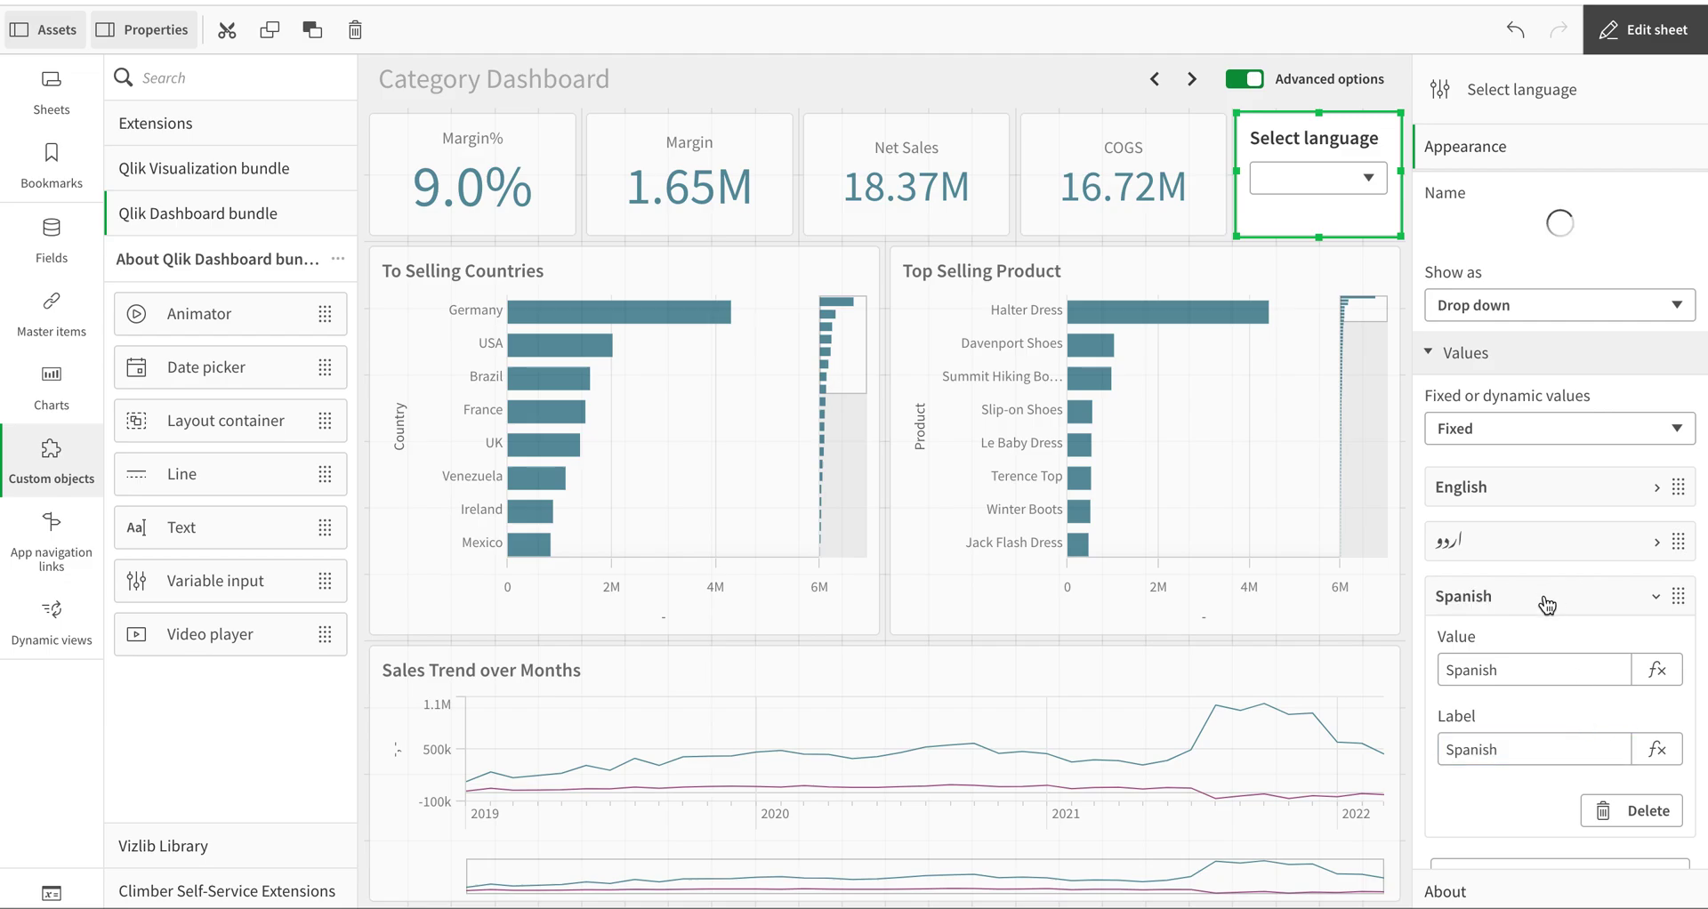
Leave edit mode and test the language drop-down by choosing اردو and switching back to English.
left_click(1676, 59)
left_click(1513, 193)
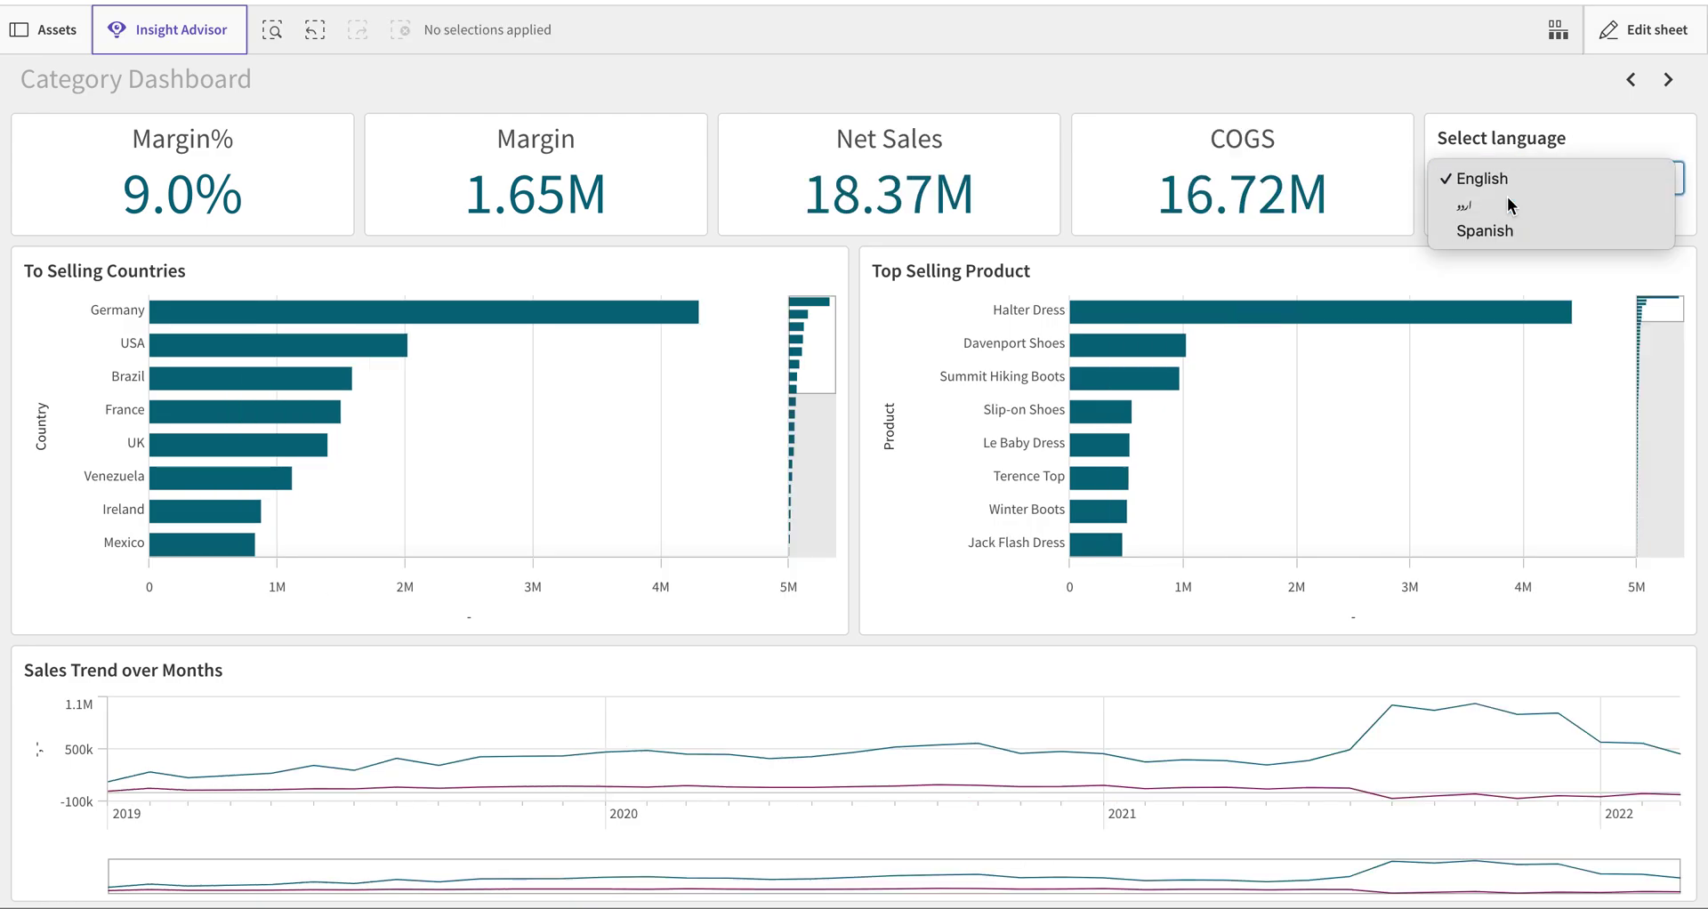
left_click(1507, 196)
left_click(1508, 178)
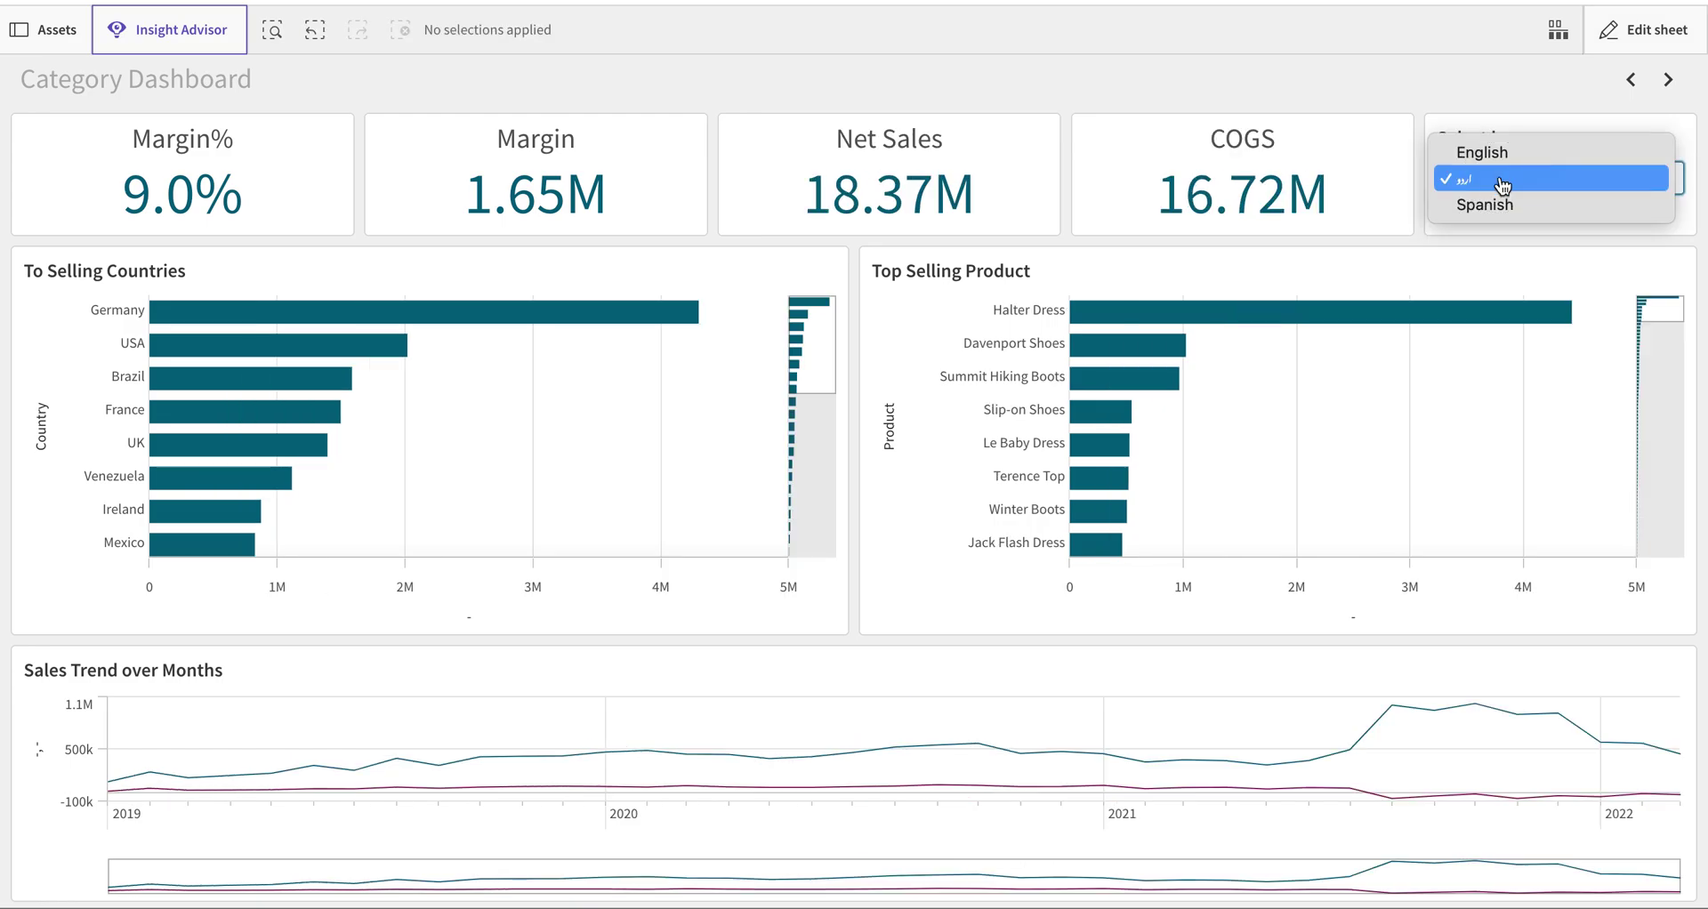
left_click(1501, 171)
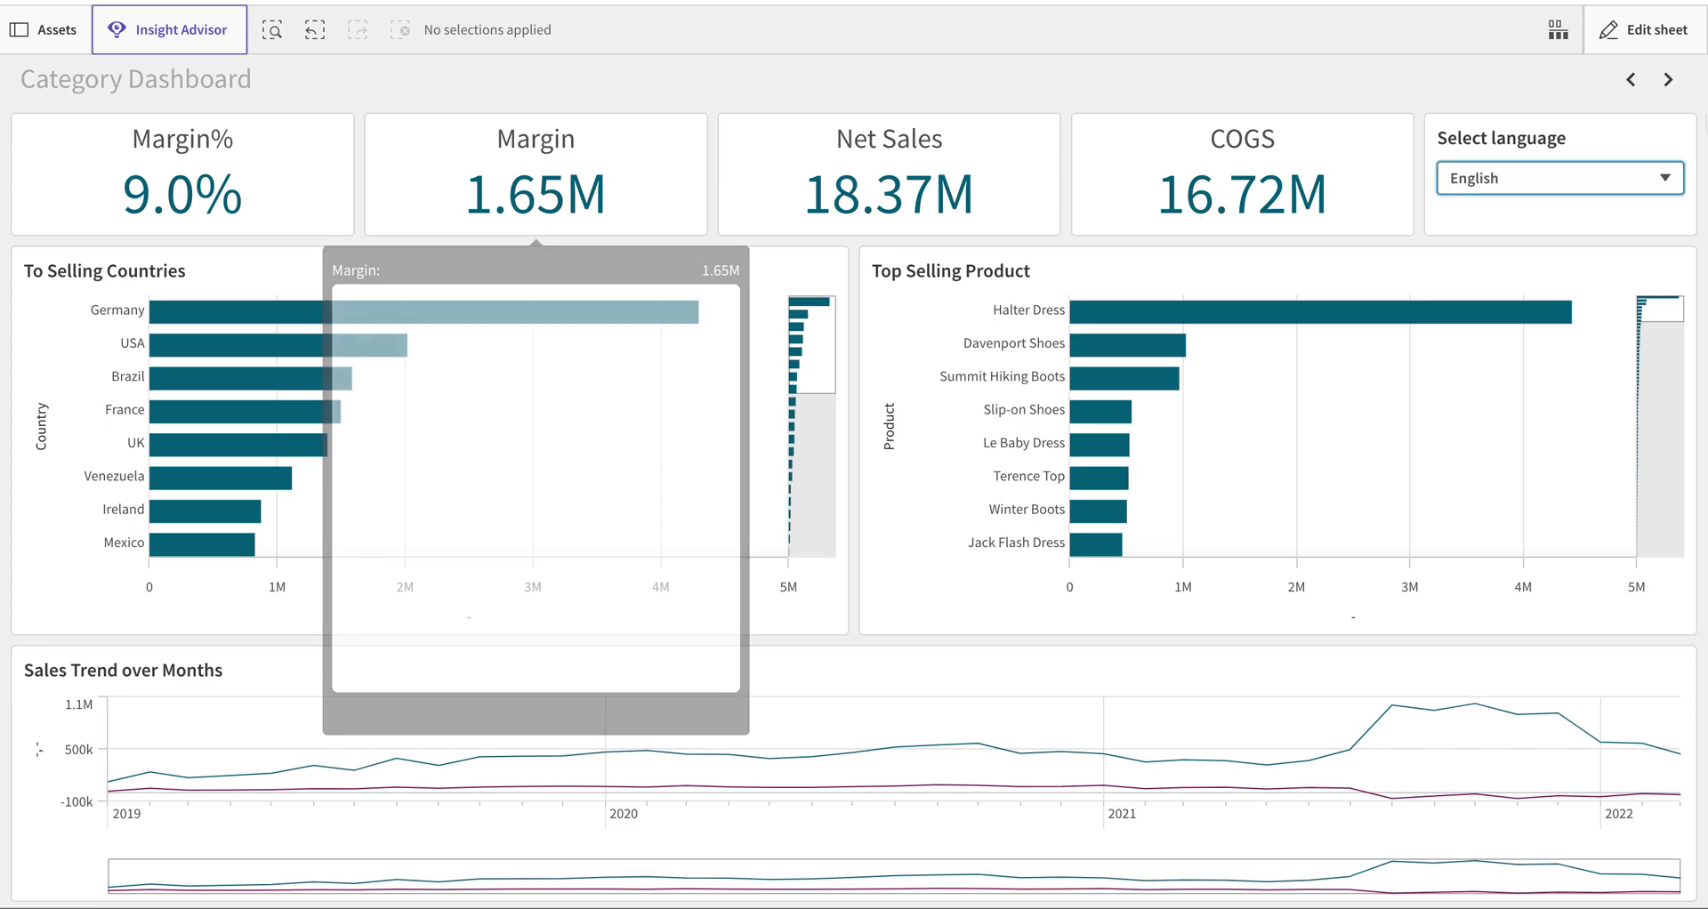
Return to edit mode and replace the Margin% KPI's label expression with only(English).
left_click(1644, 43)
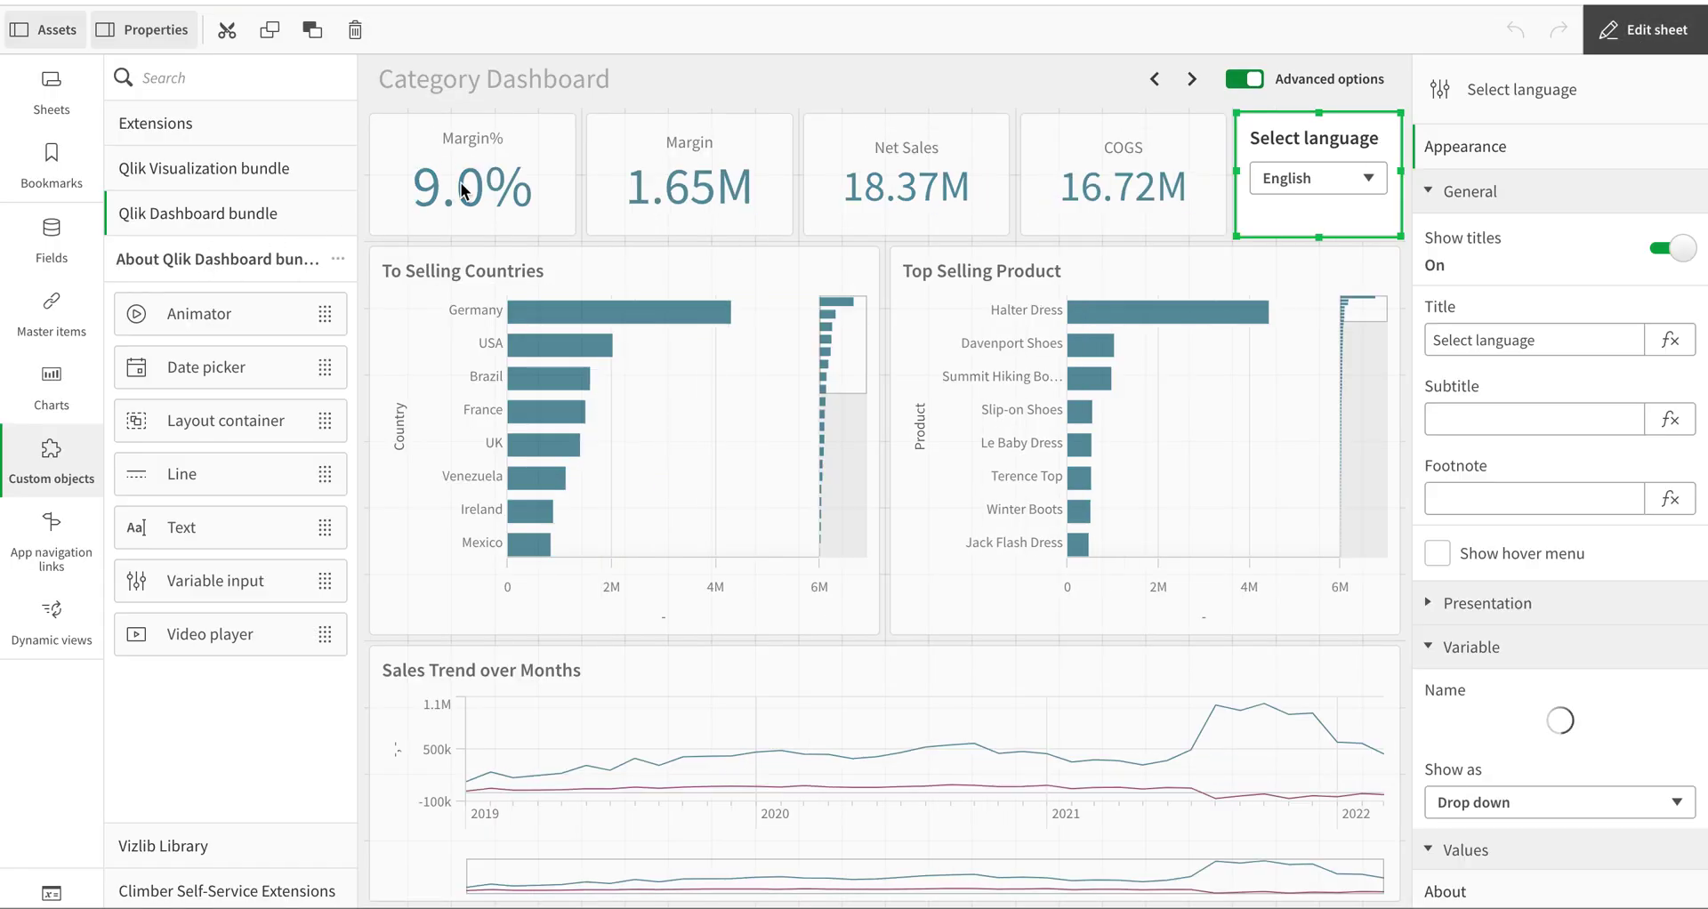
left_click(1469, 153)
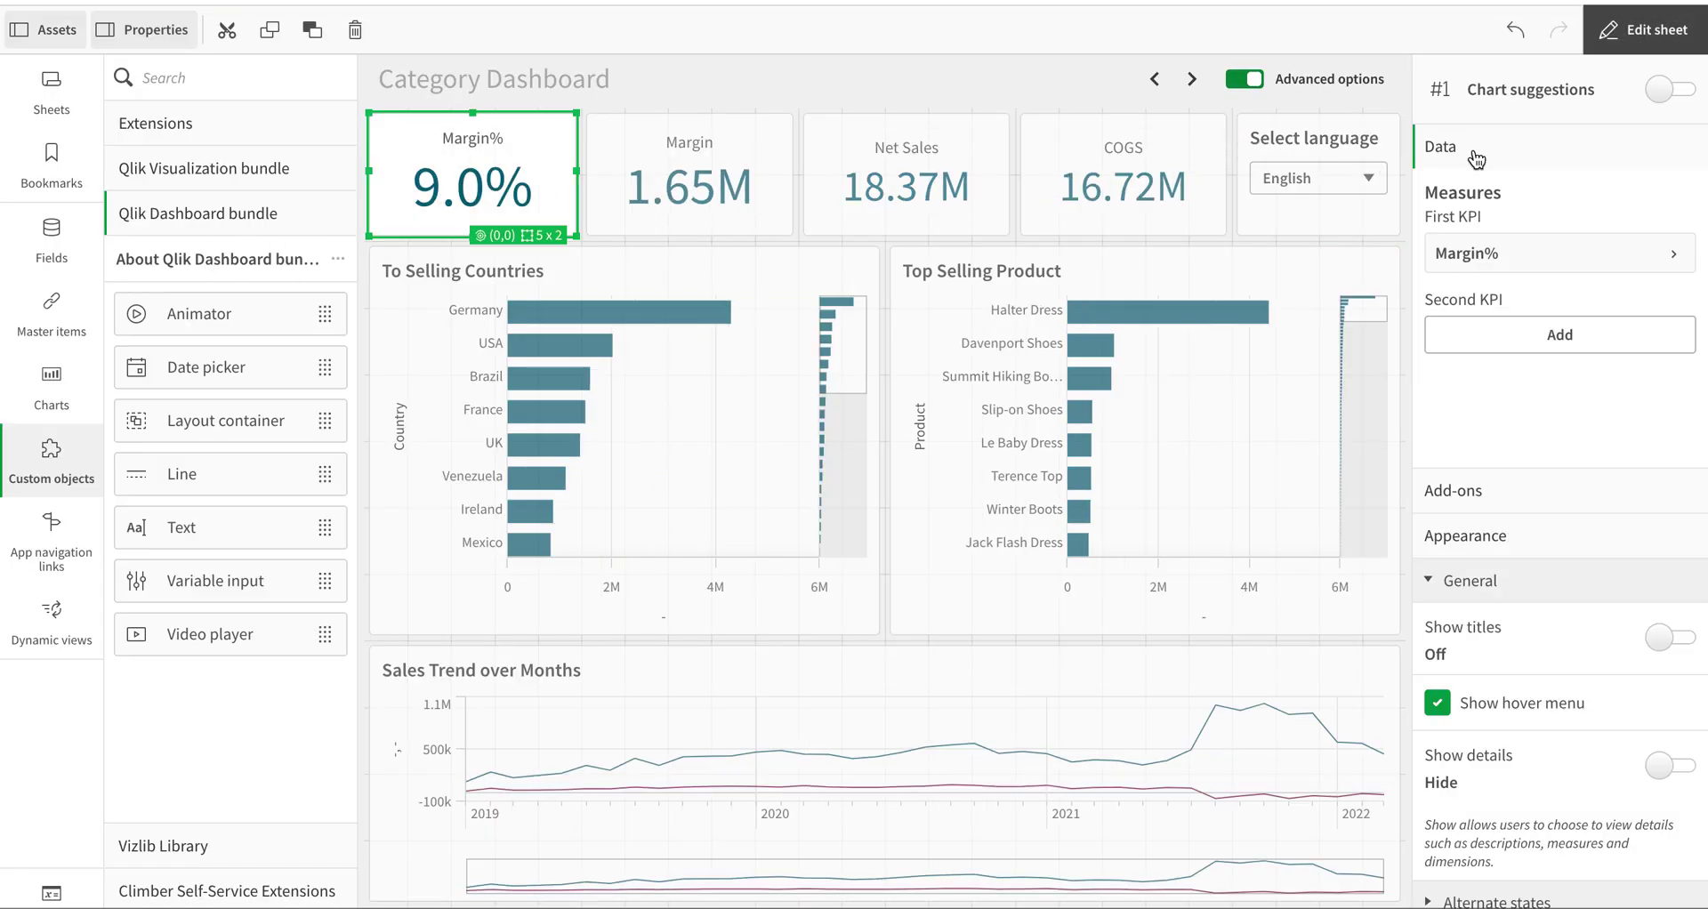
left_click(1497, 255)
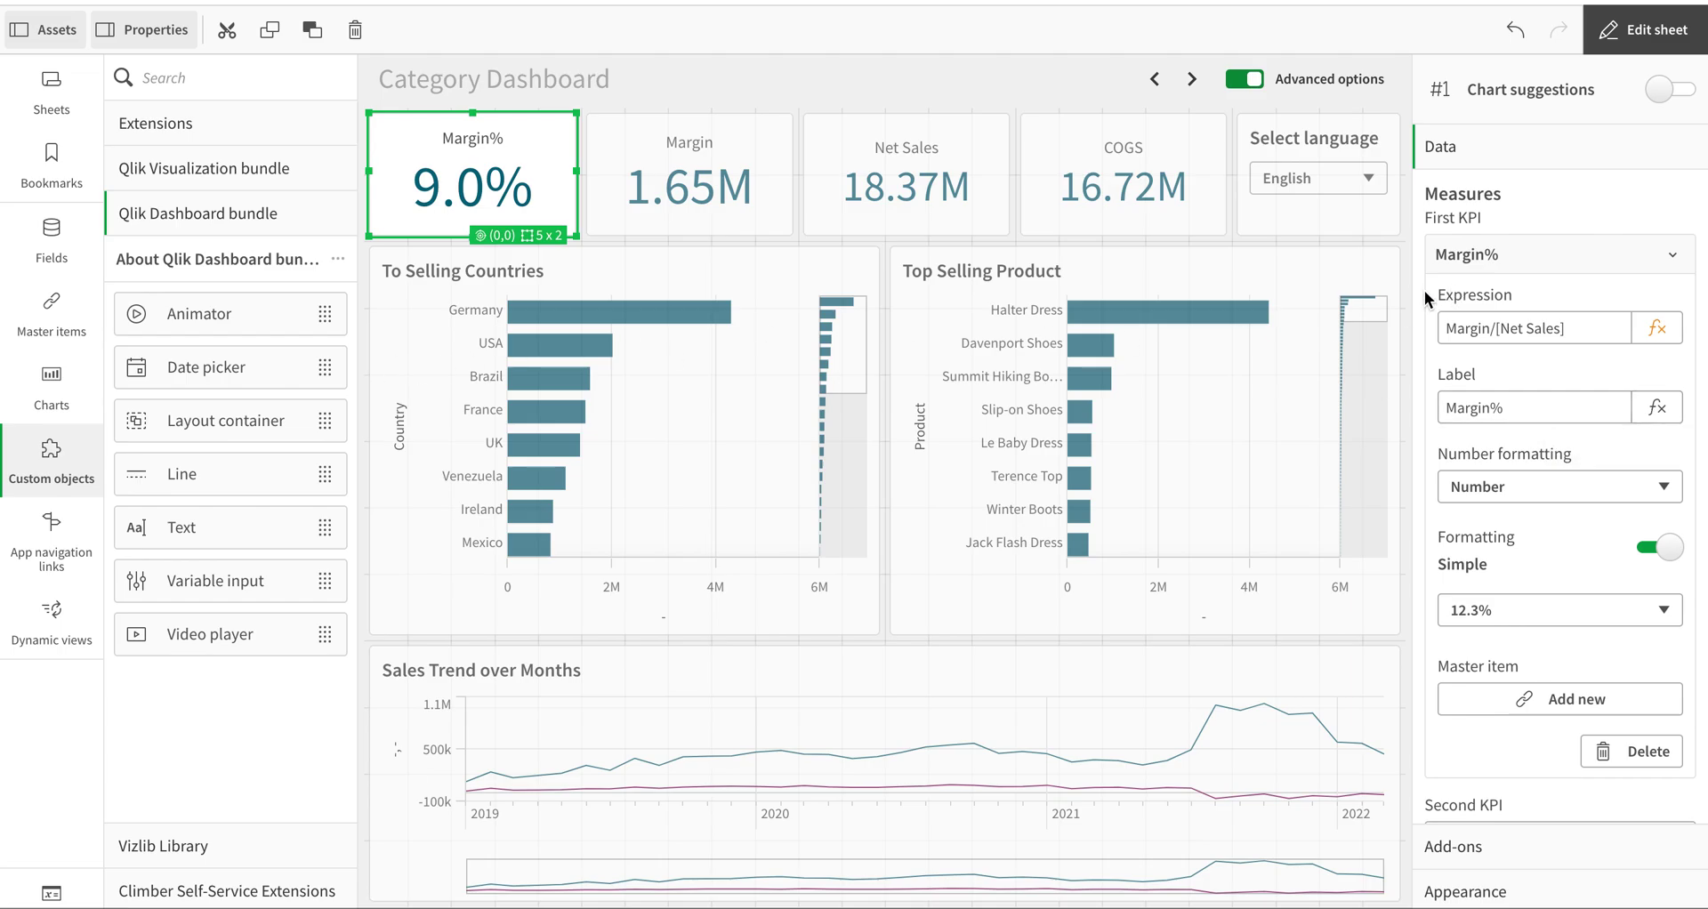
left_click(1656, 407)
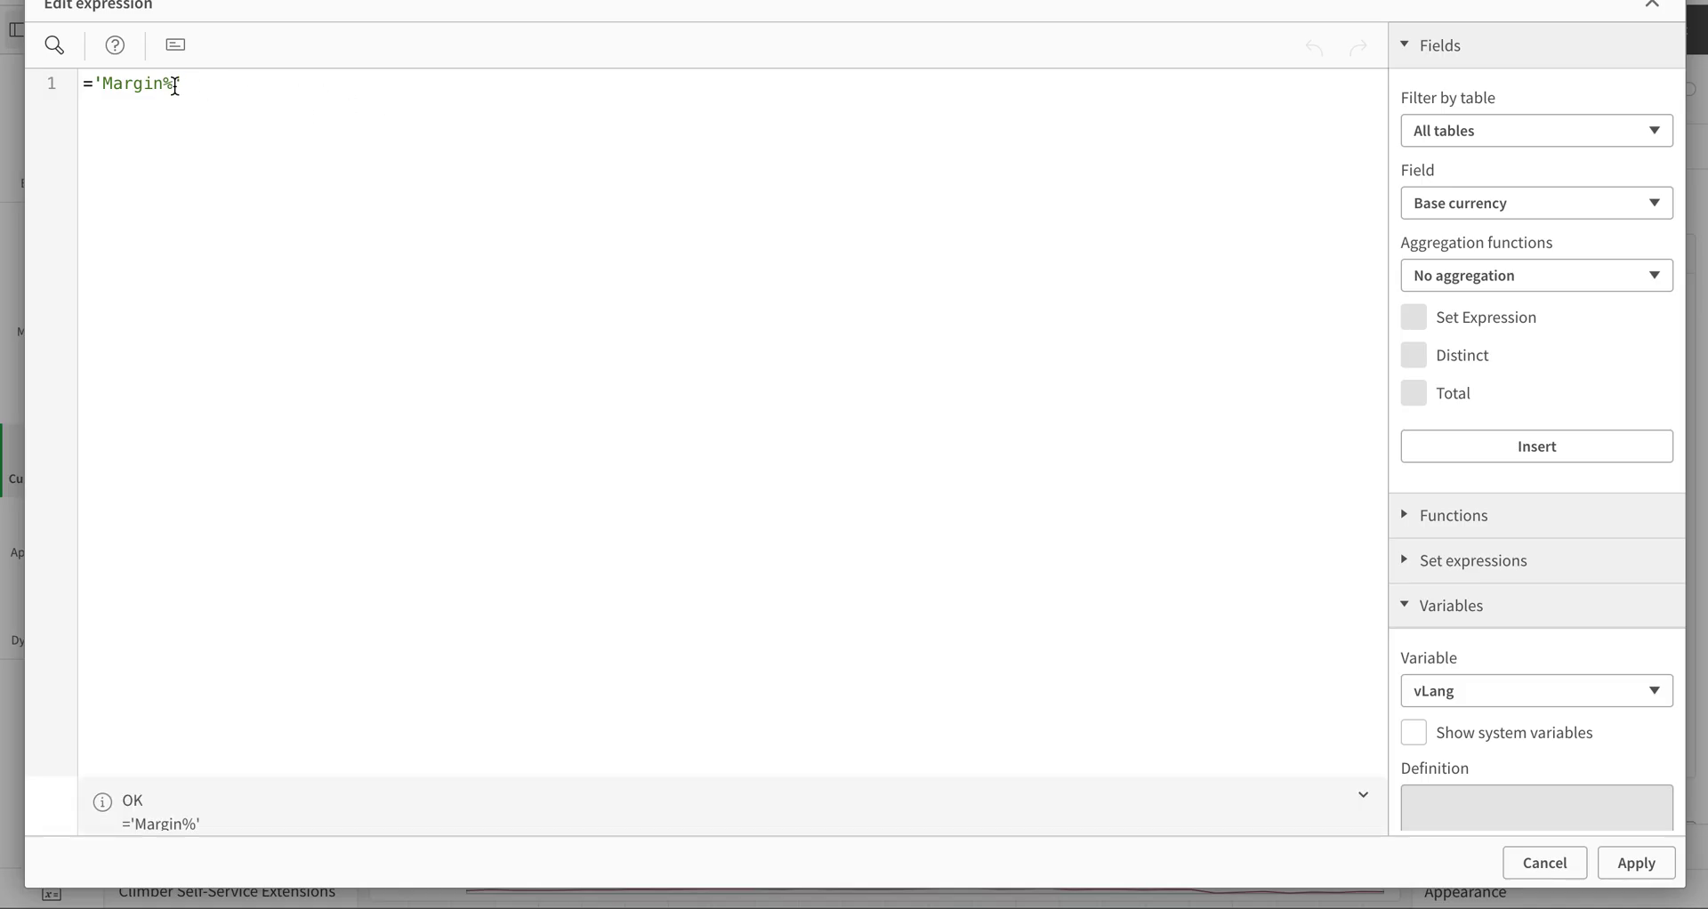
left_click_drag(202, 84, 80, 82)
key("BackSpace")
type("on")
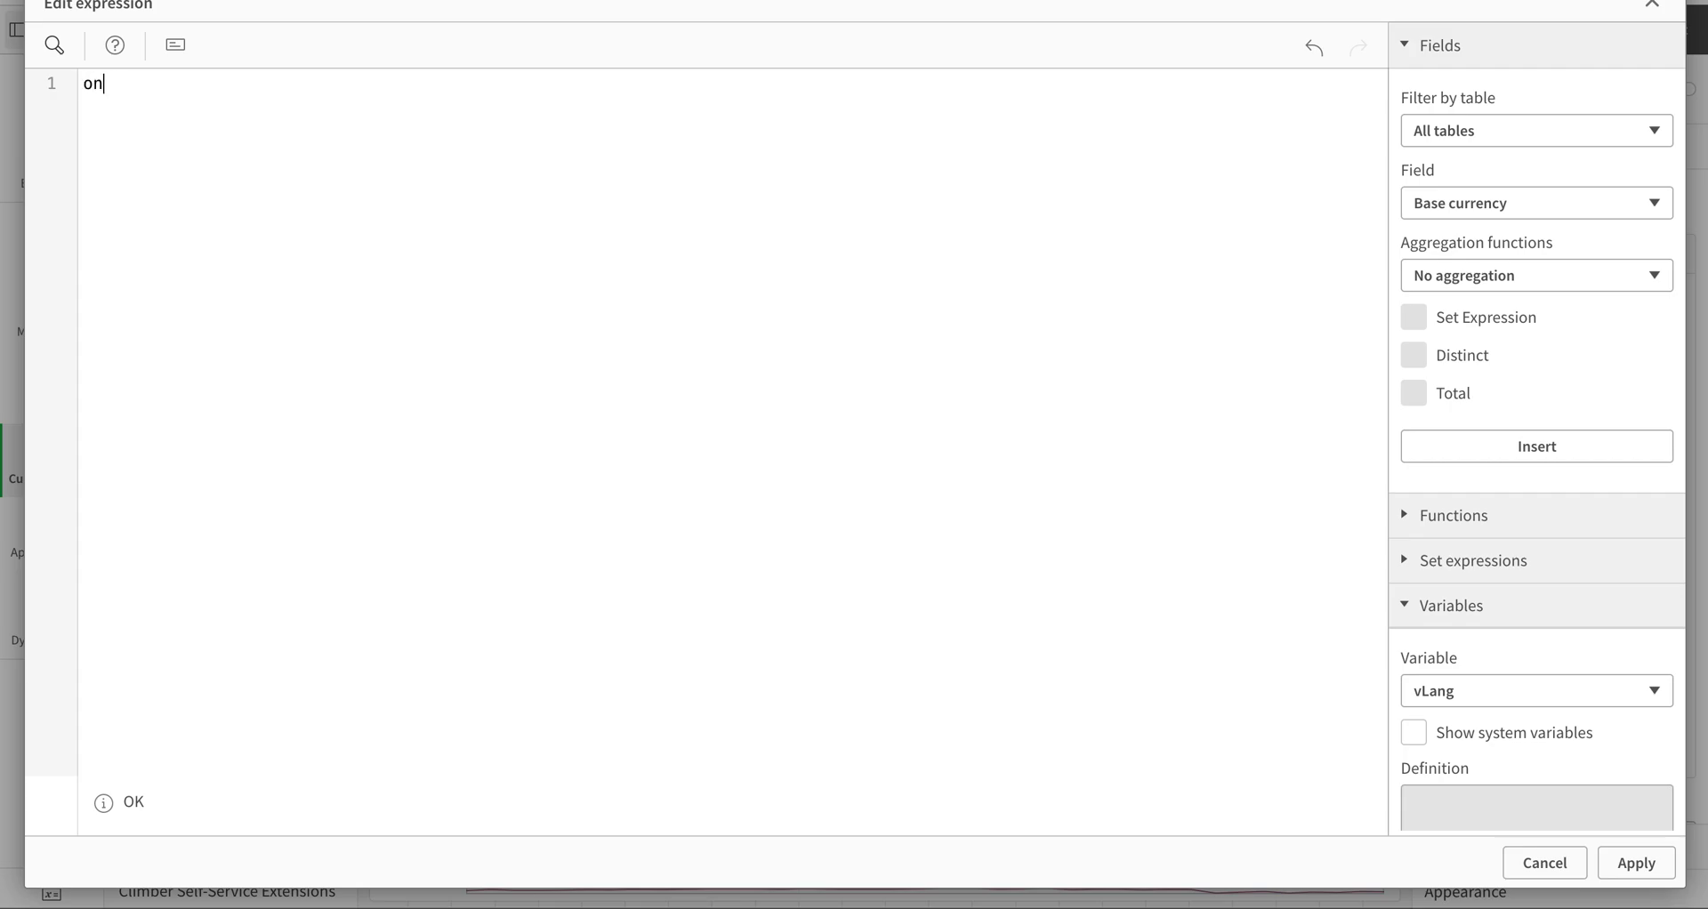
type("ly(")
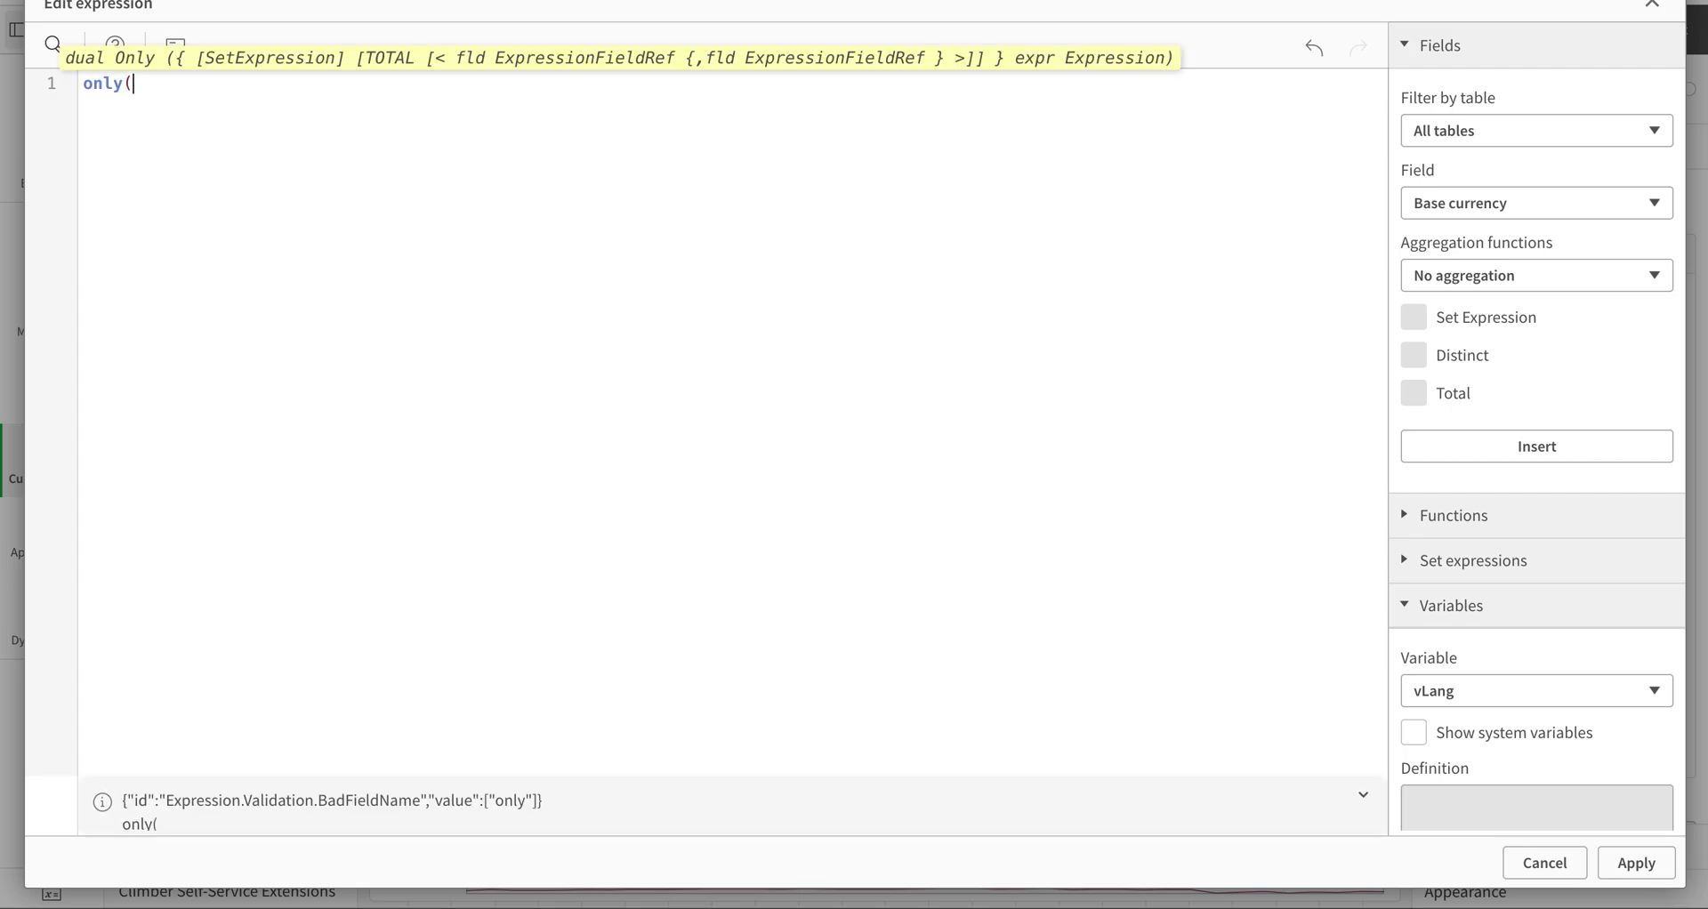
type("$(")
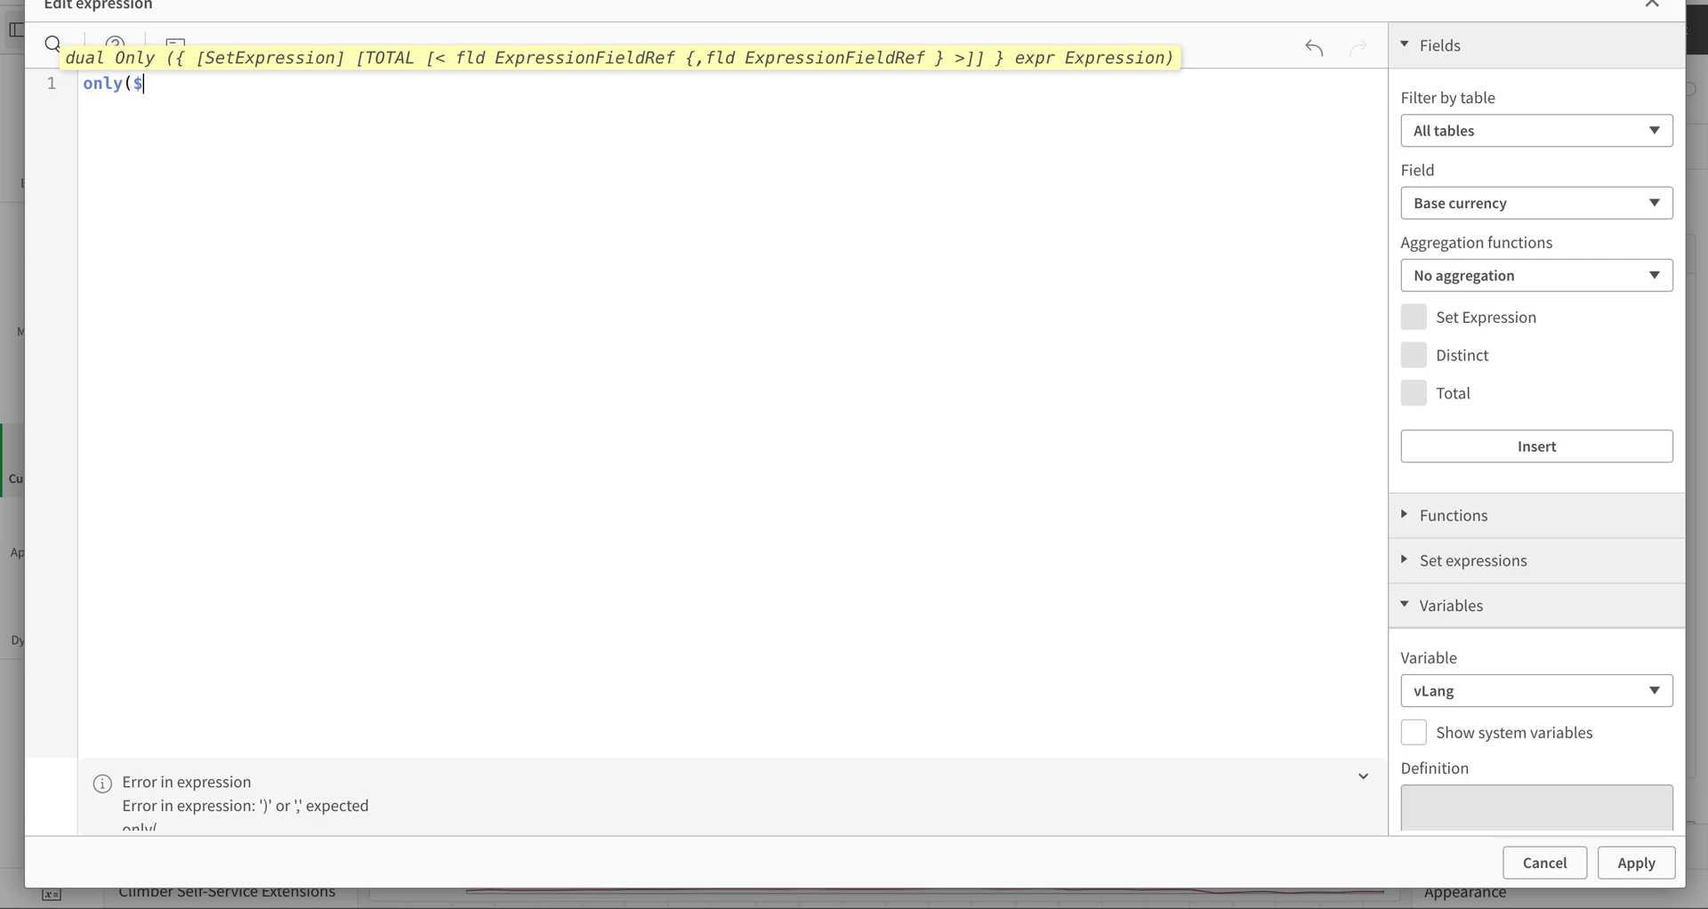
key("BackSpace")
key("BackSpace")
type("Engli")
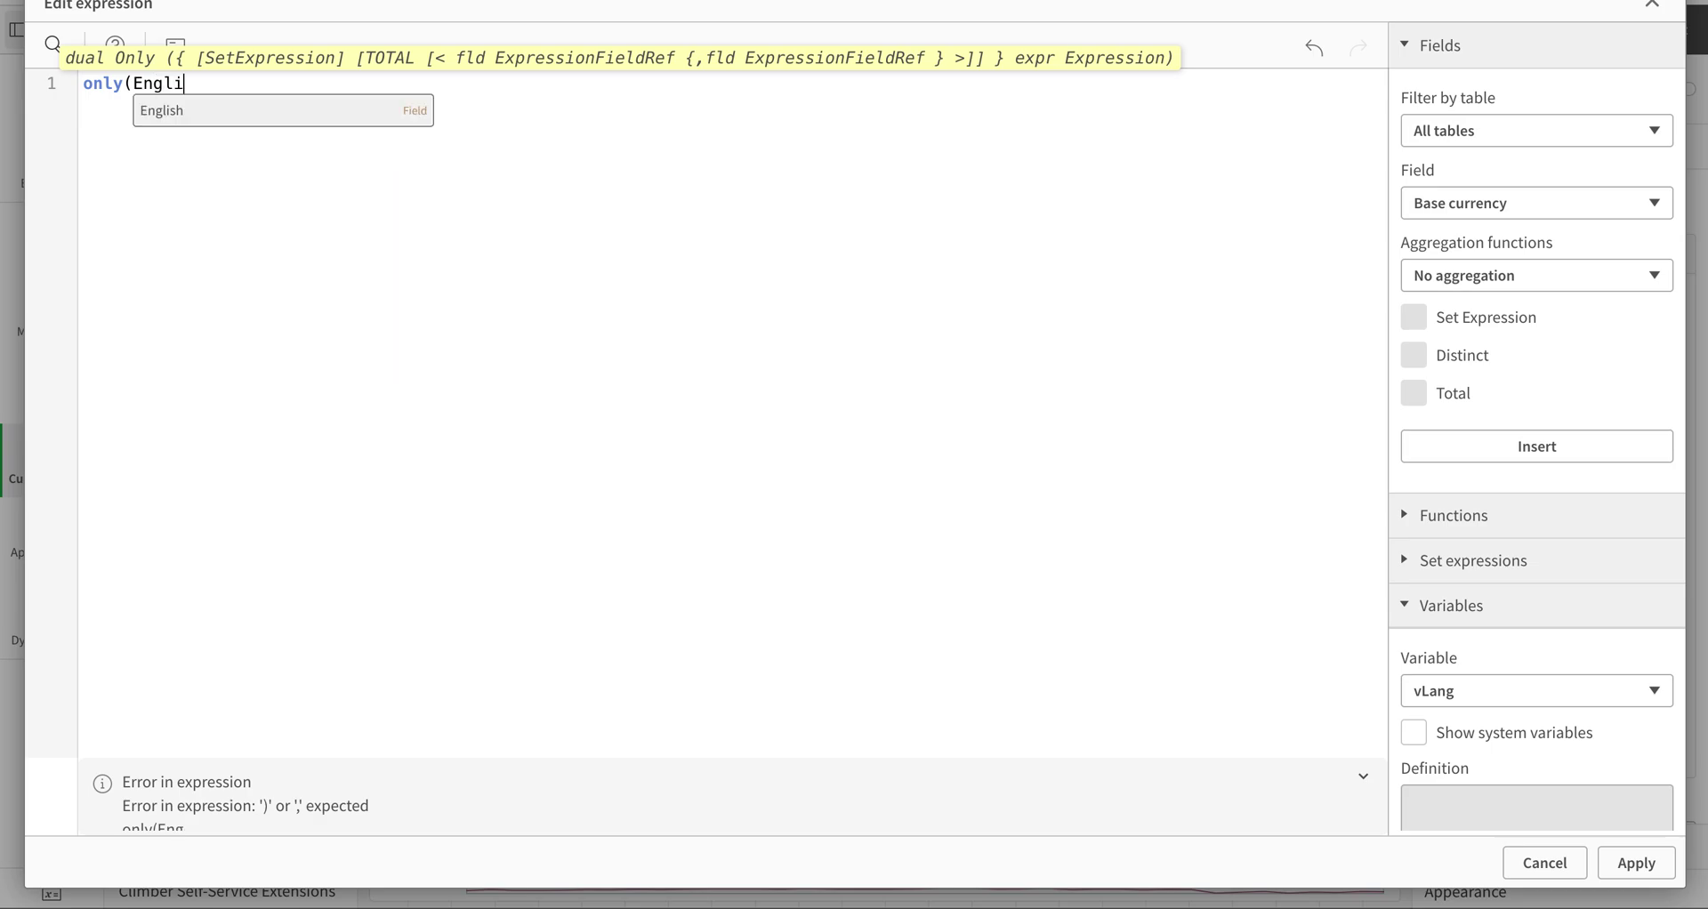
type("sh)")
Insert the empty set expression {<>} in front of the English field in the label expression.
key("Left")
key("Left")
key("Left")
key("Left")
key("Left")
key("Left")
key("Left")
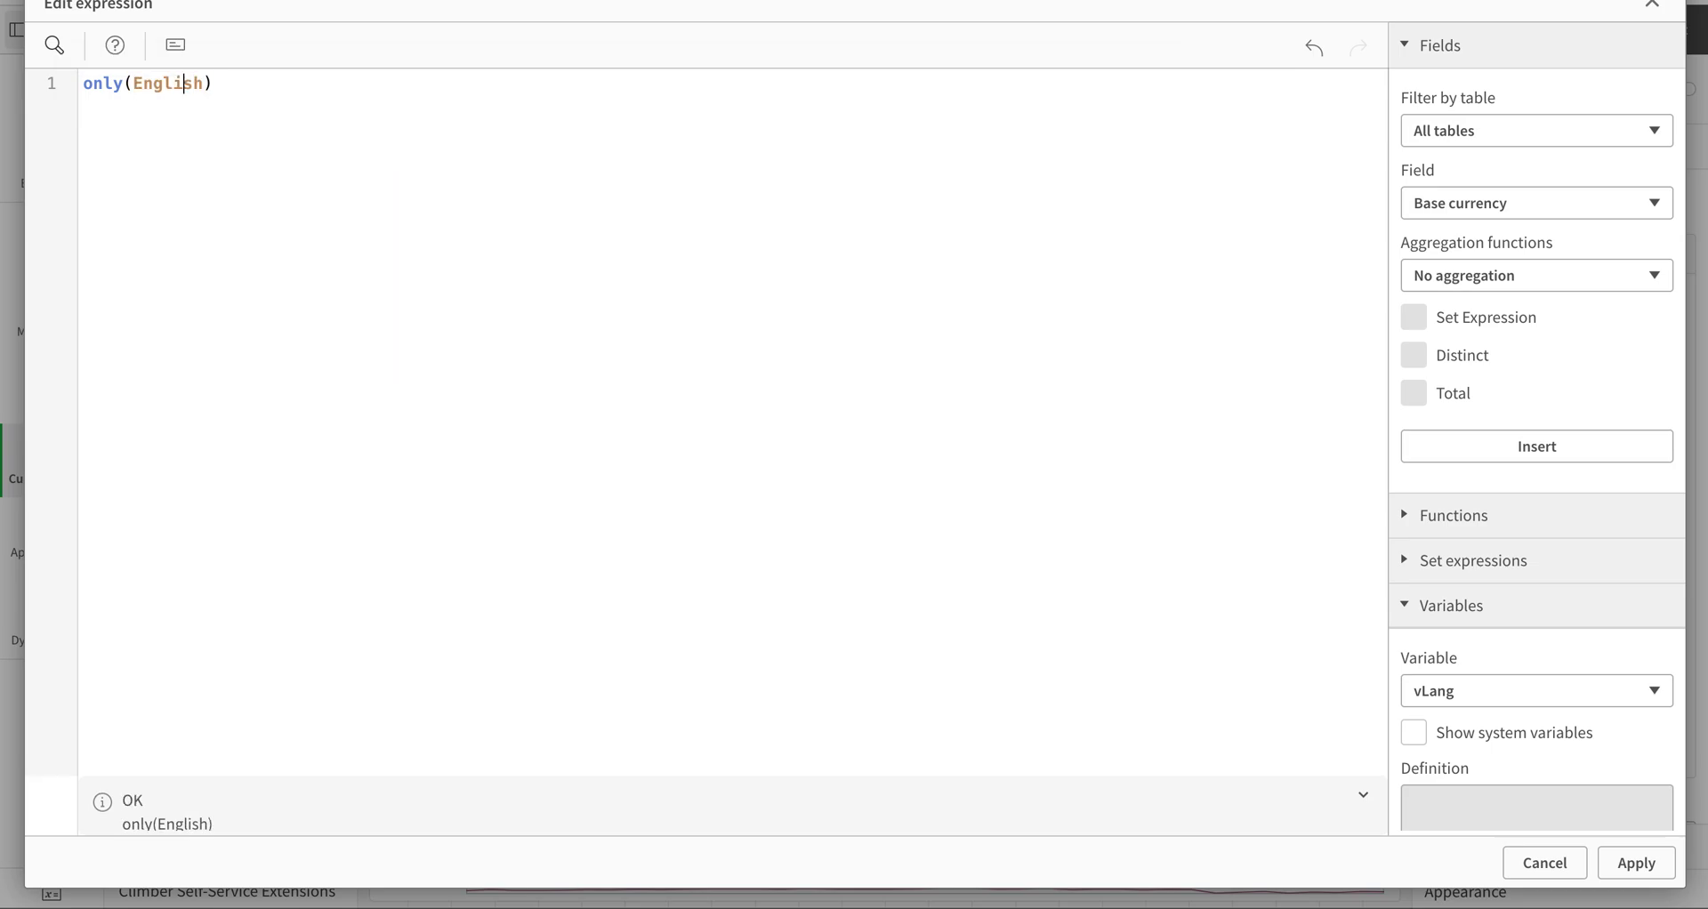
type("{<>")
Switch to the Excel translation sheet, look up the ExpressionID of Margin%, and return to the expression editor.
key("ctrl+Left")
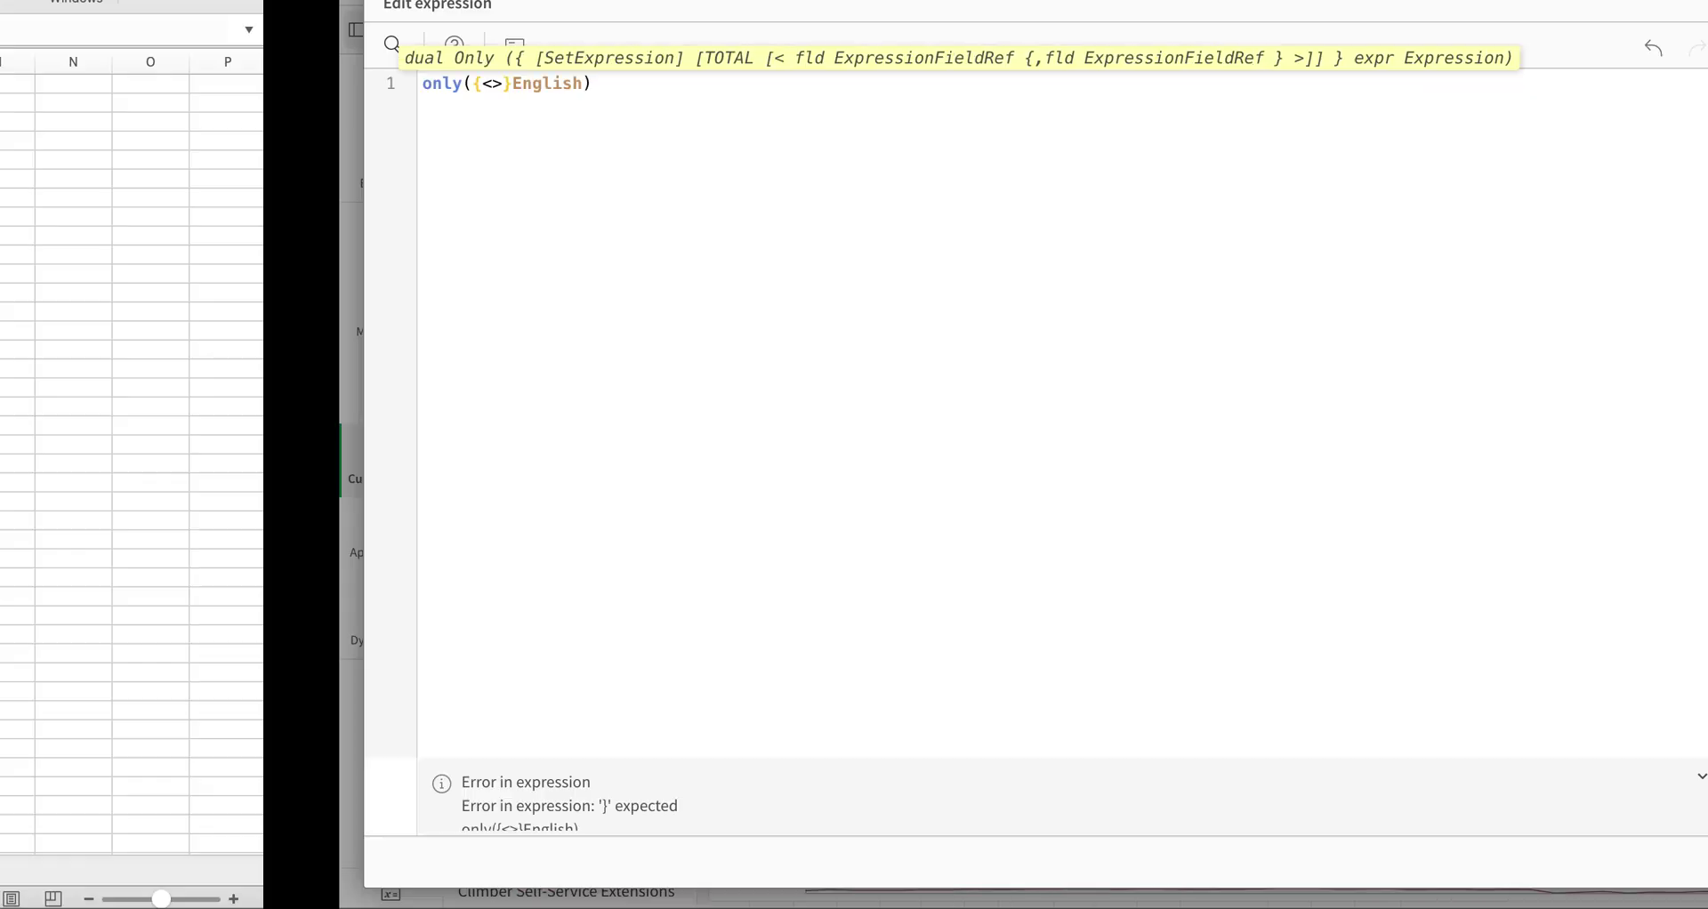
left_click(254, 102)
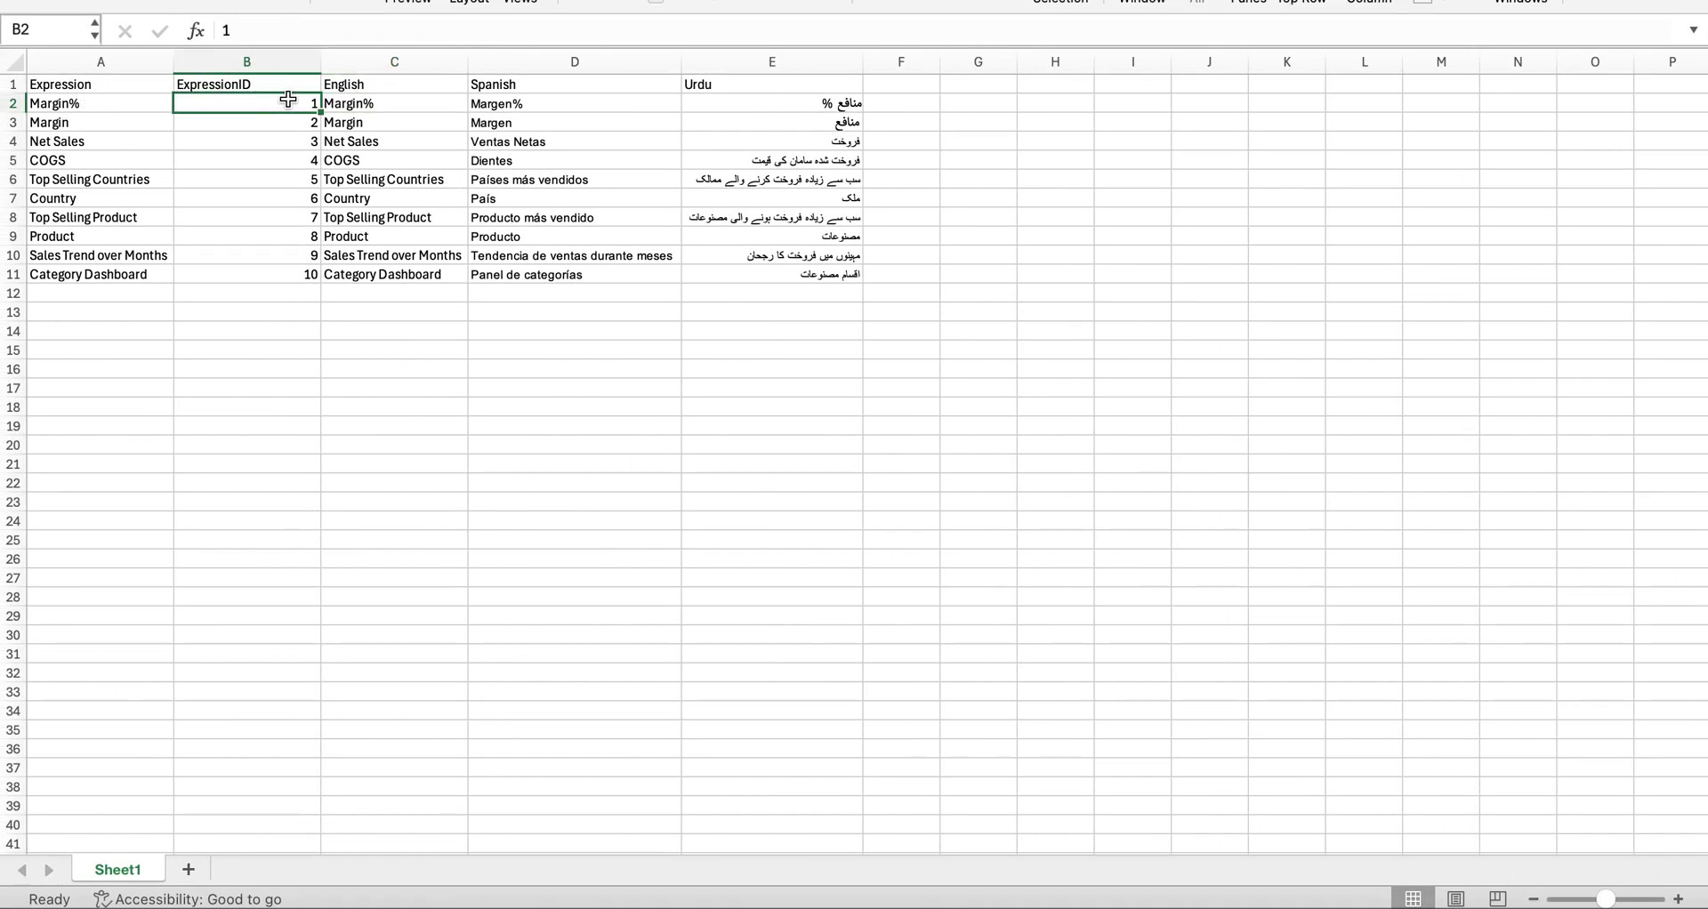
key("ctrl+Right")
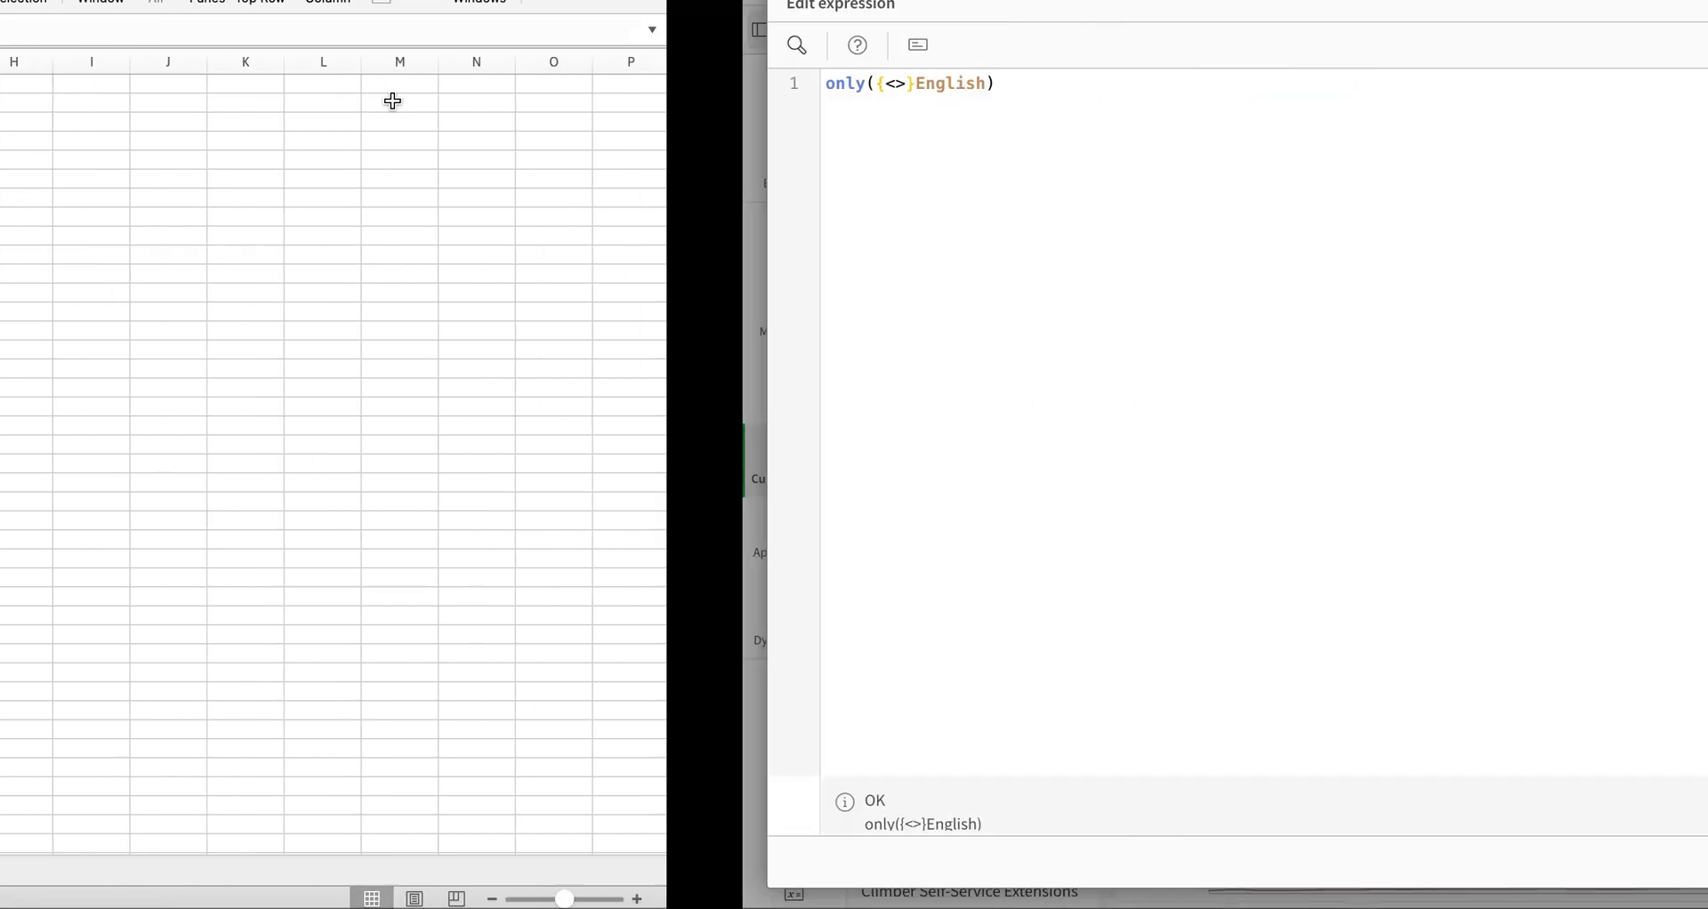
Complete the label expression as only({<ExpressionID ={'1'} >}English) and apply it to the Margin% KPI.
left_click(156, 84)
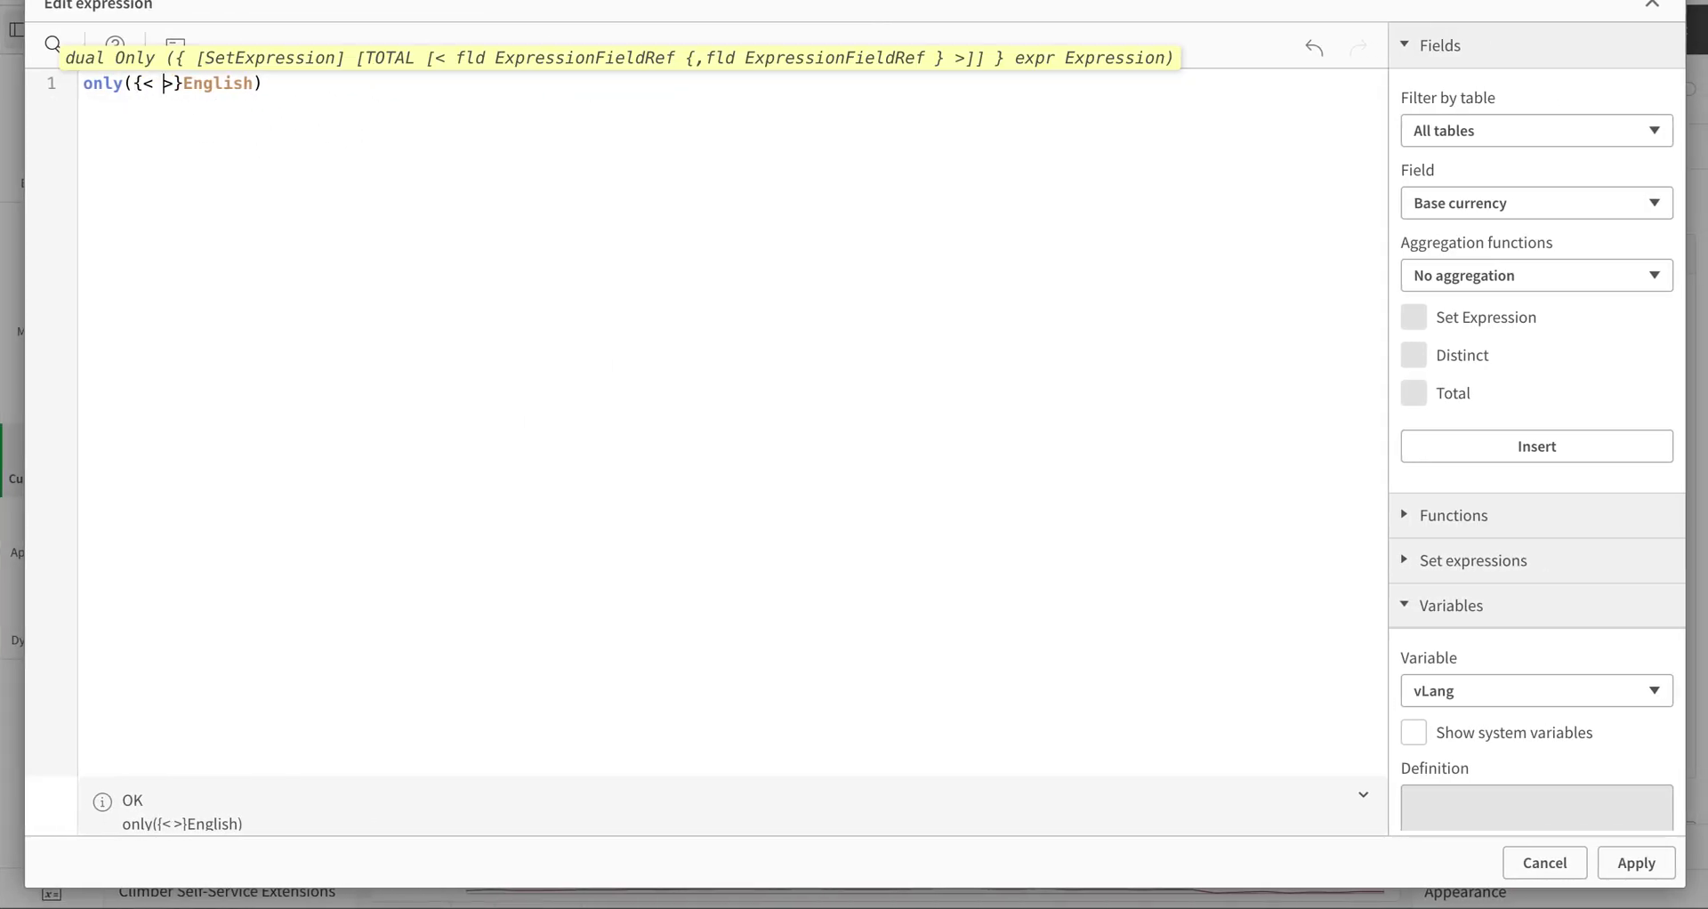
type("E")
type("xpressio")
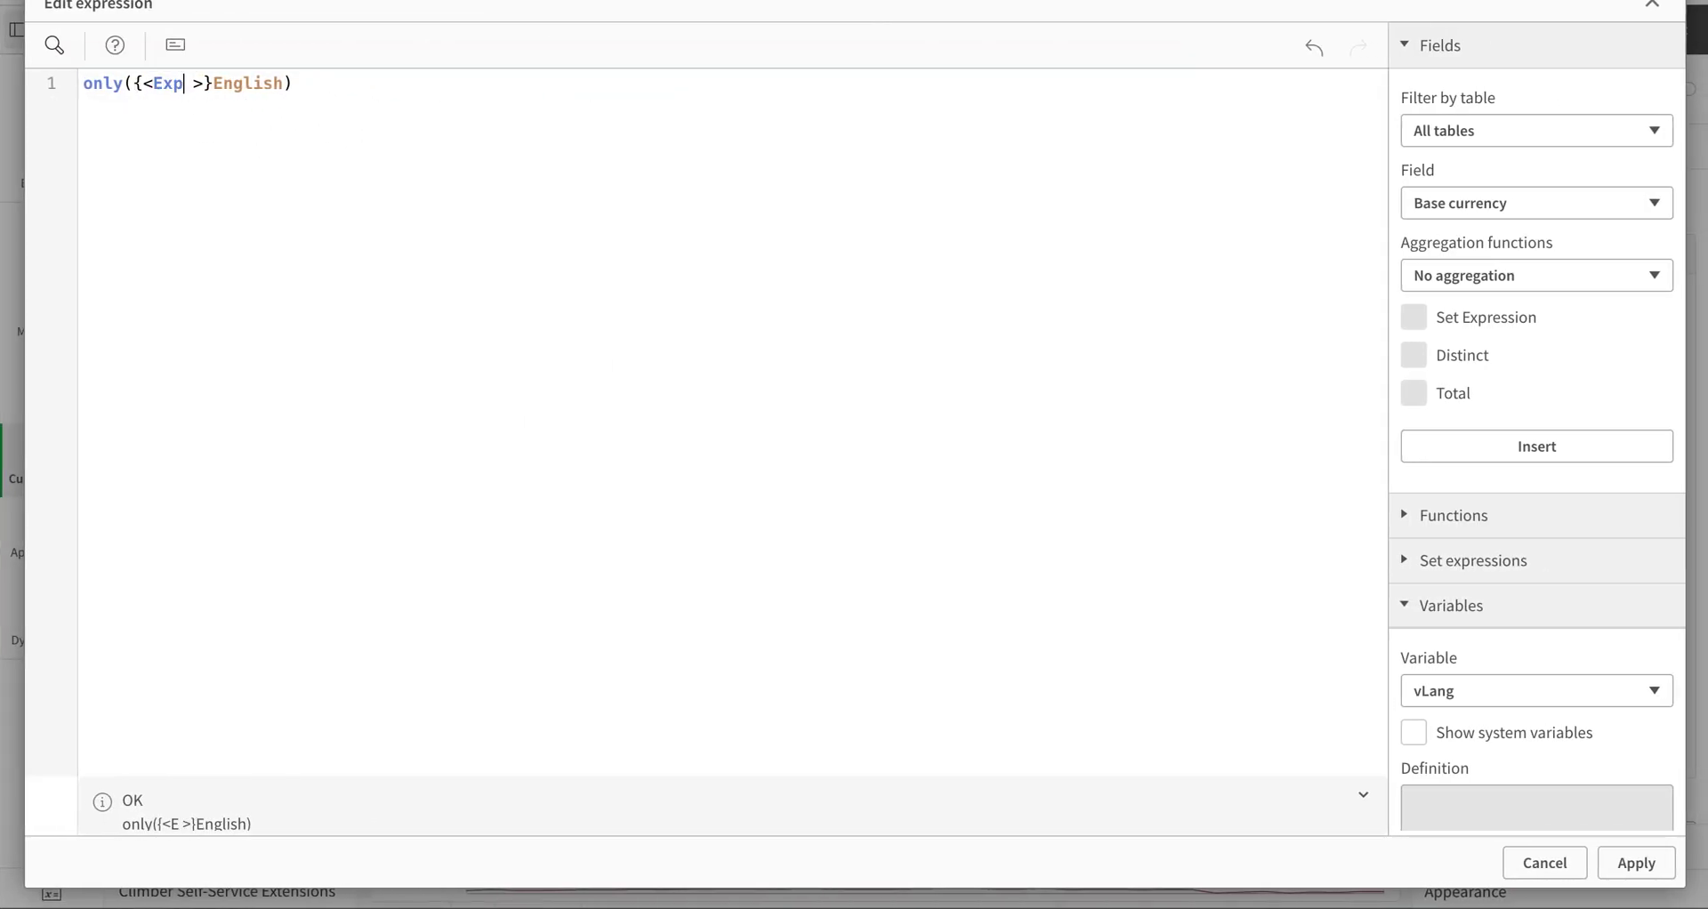
type("n")
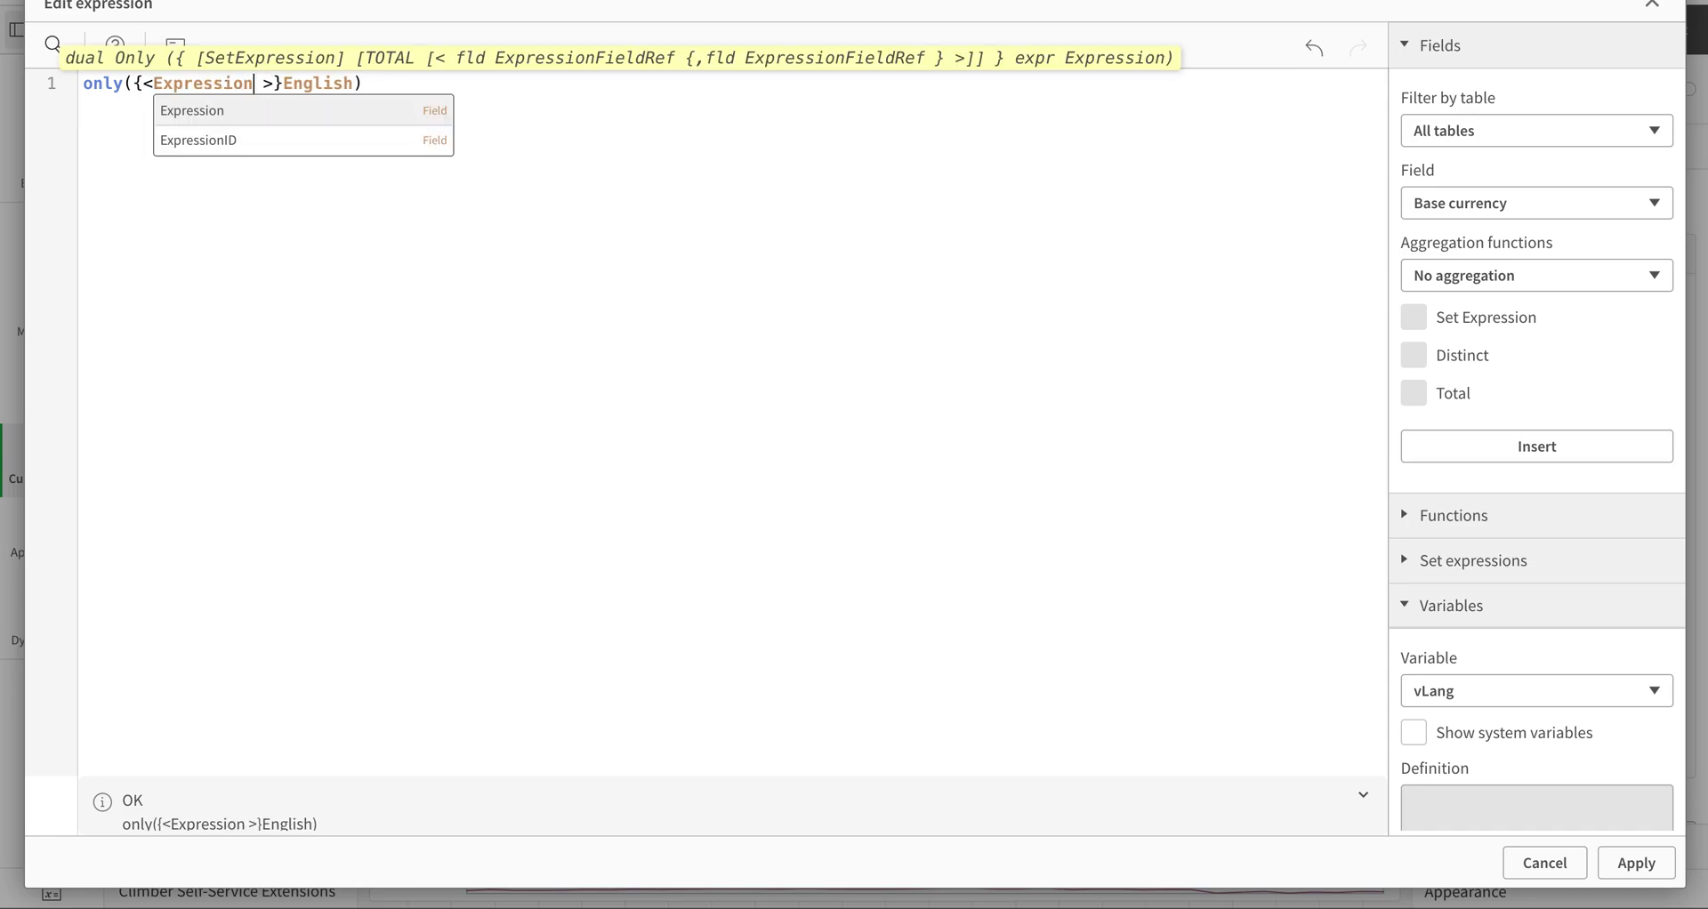
key("Down")
key("Return")
type("={'")
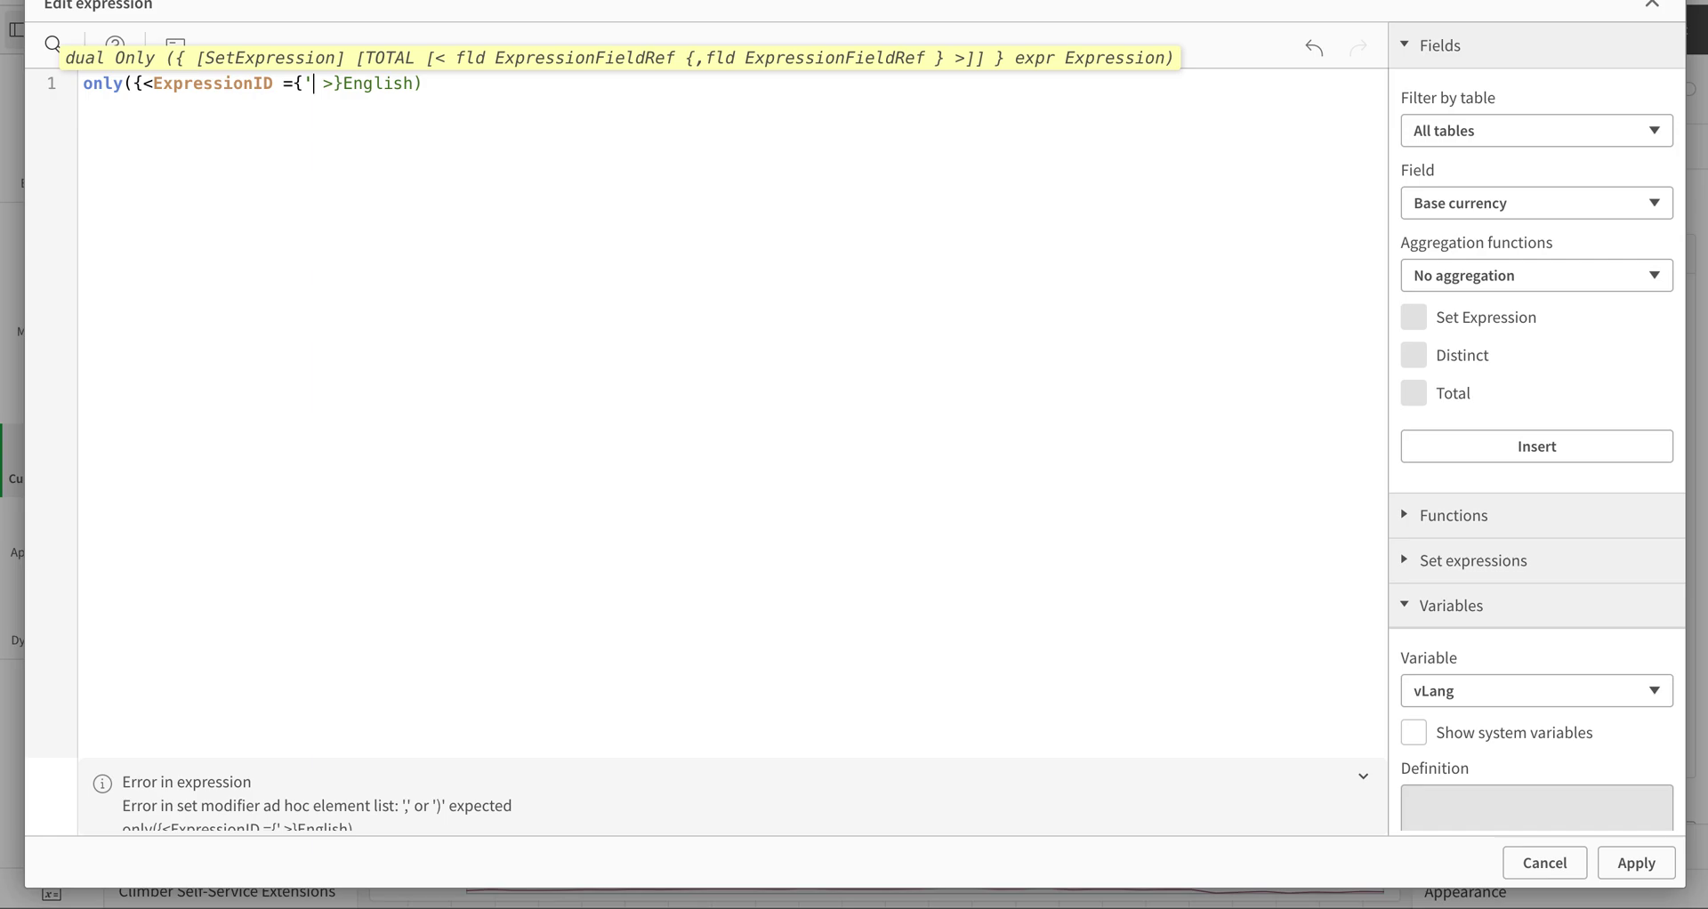
type("1'}")
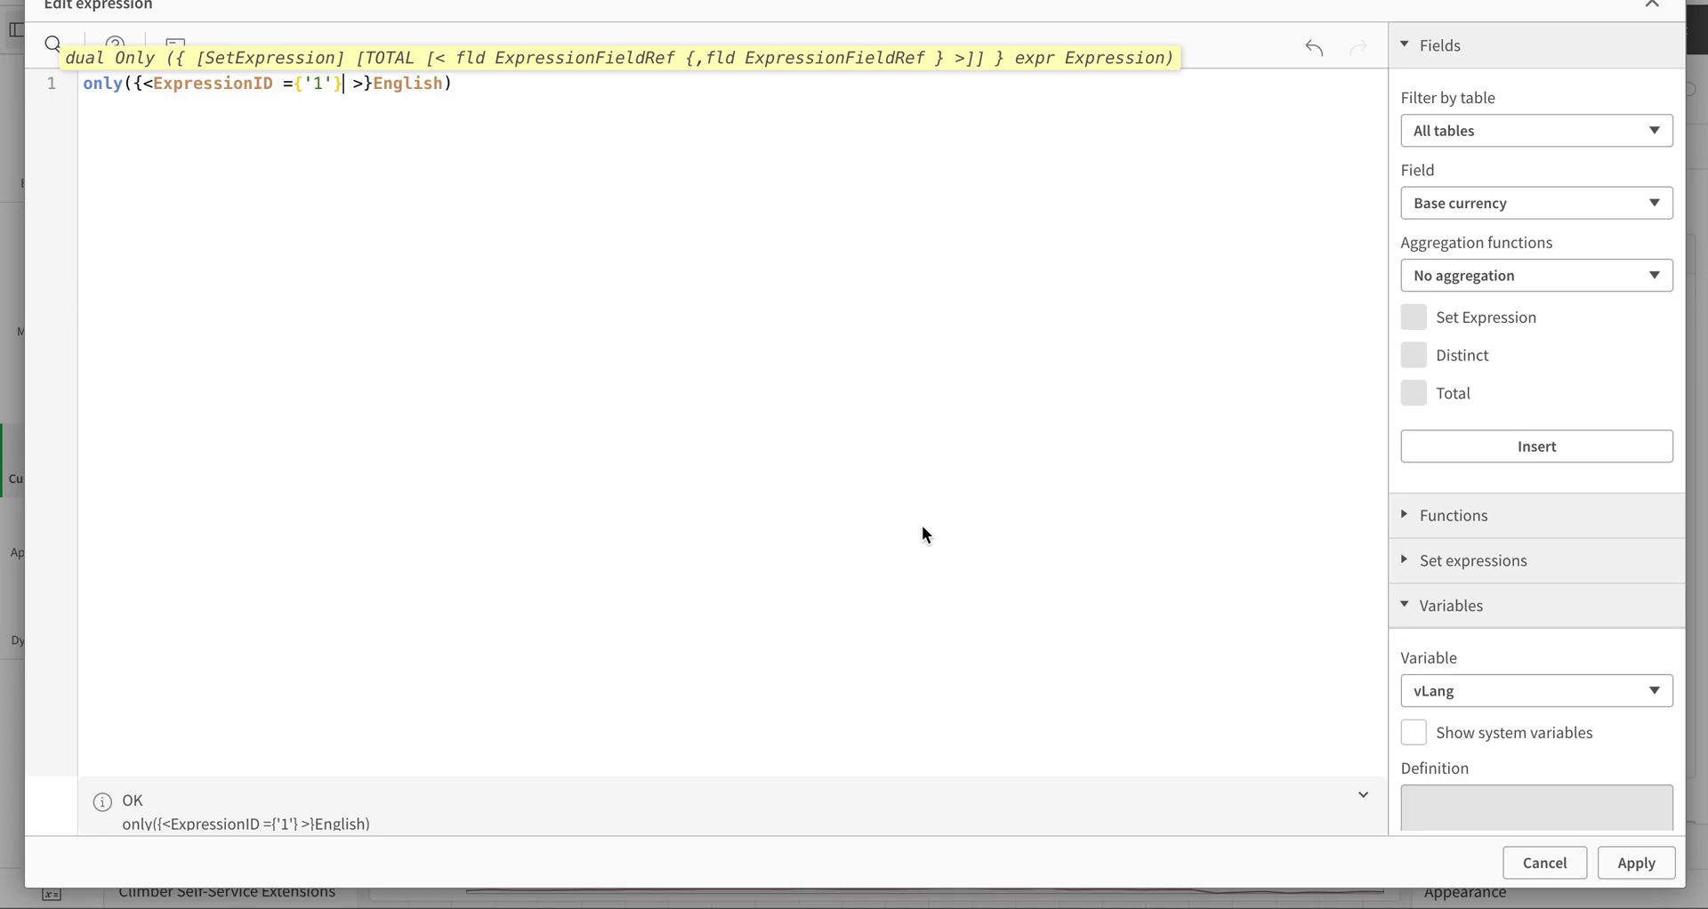
left_click(1642, 865)
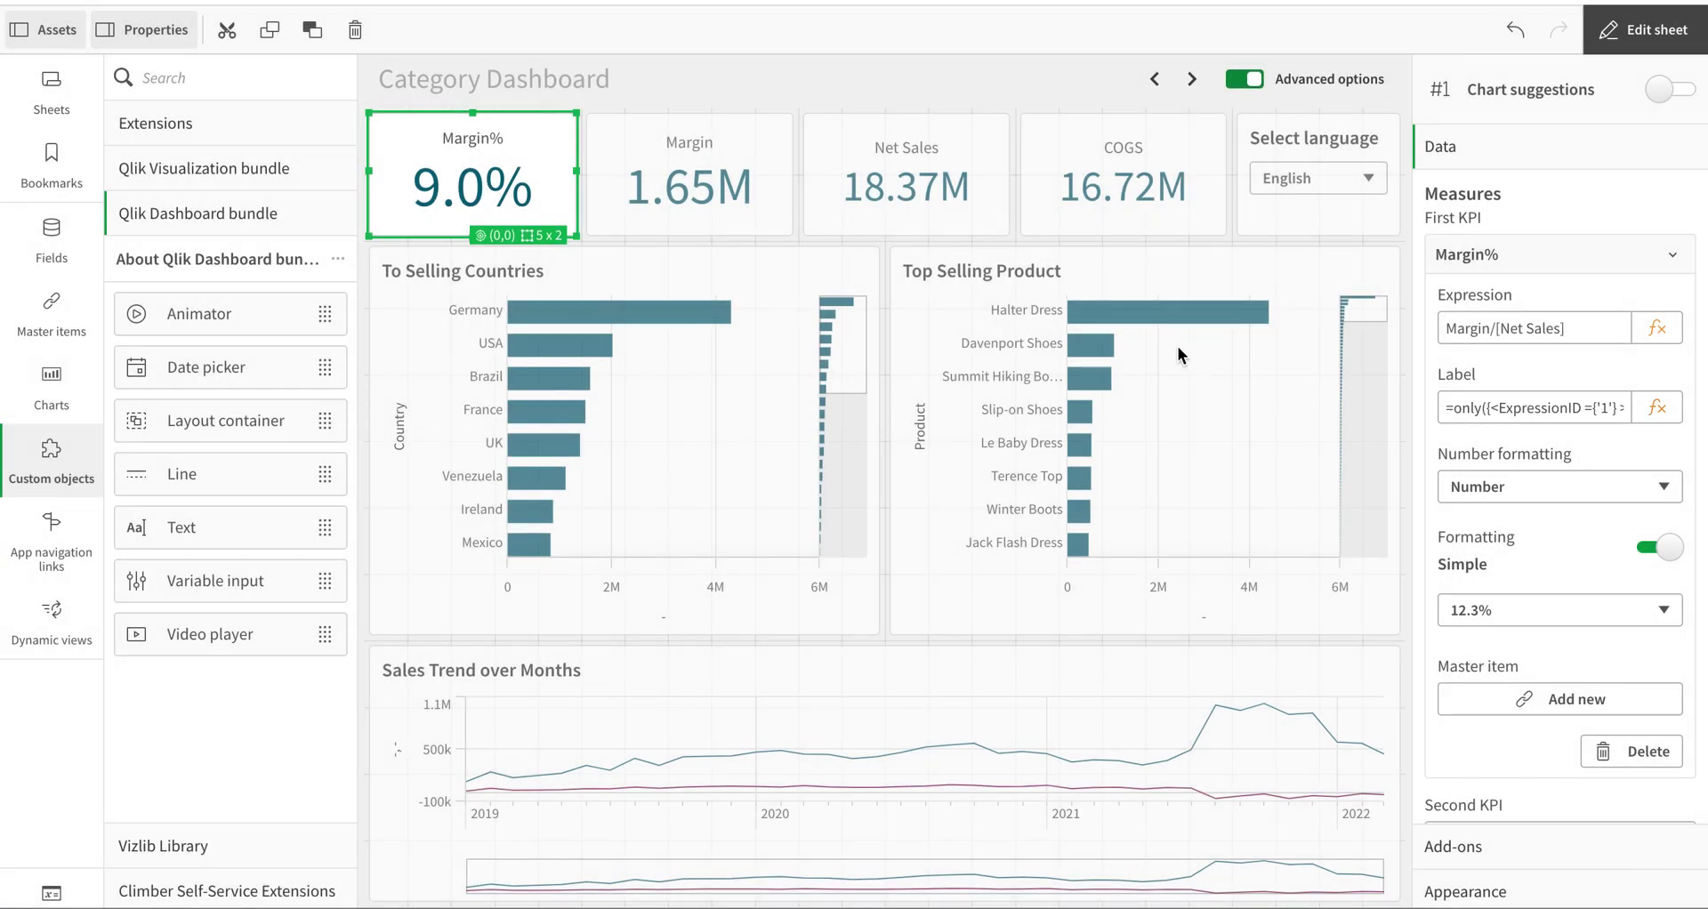
Replace the English field with Spanish in the Margin% KPI's label expression and check the KPI title outside edit mode.
left_click(1657, 407)
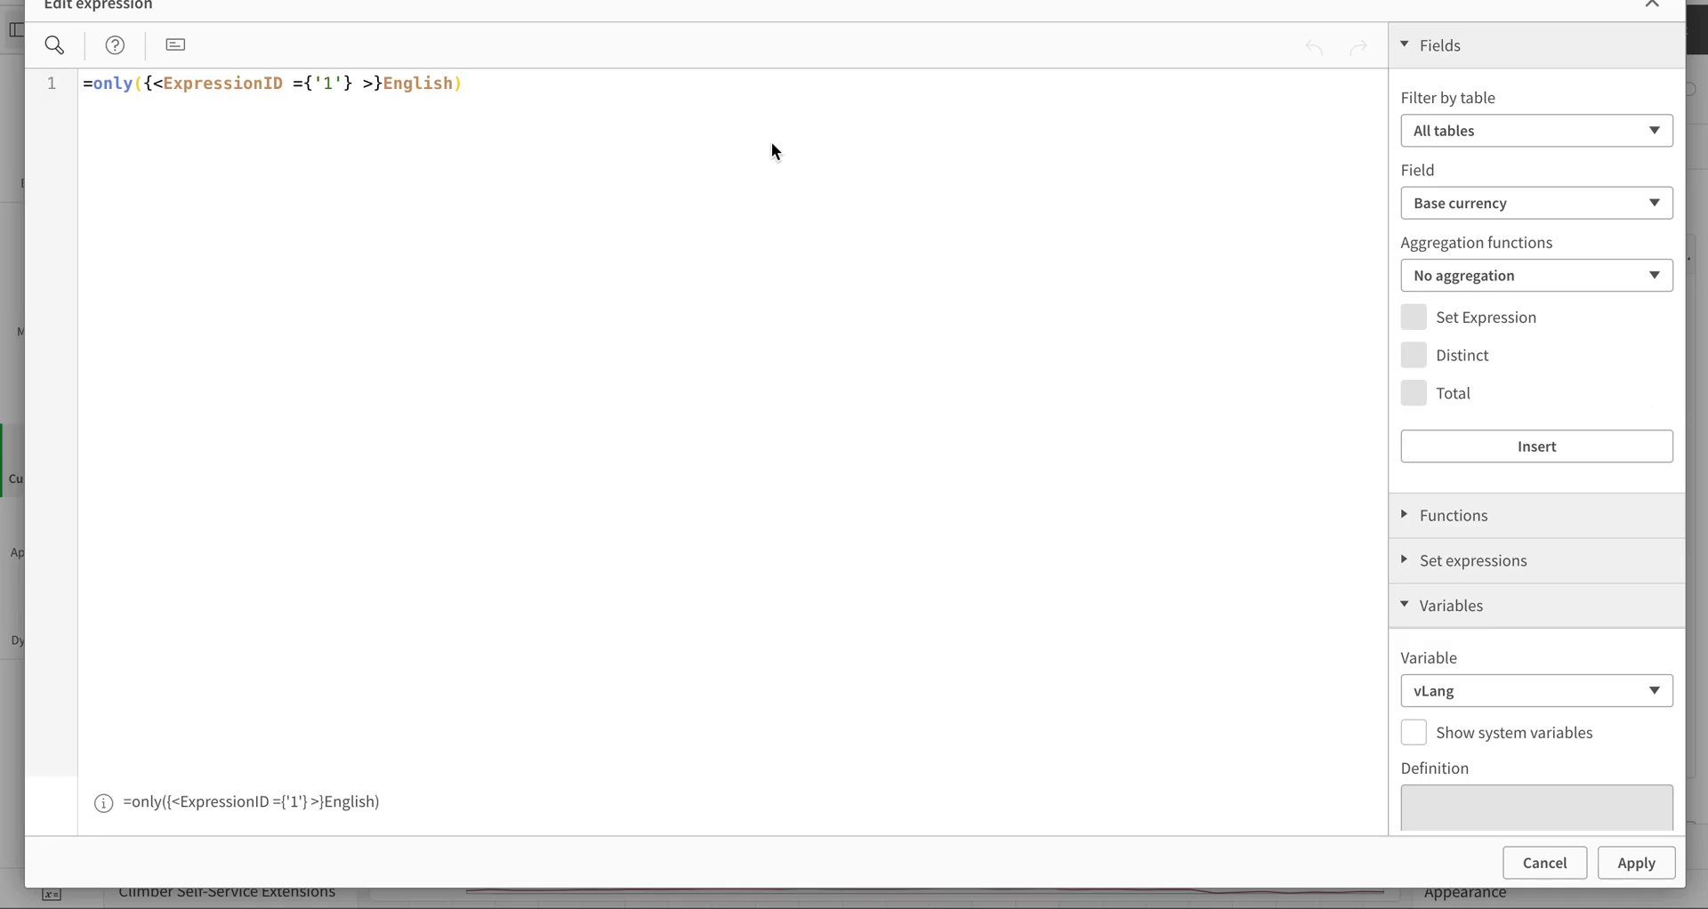
double_click(433, 87)
type("Spanish")
left_click(1656, 867)
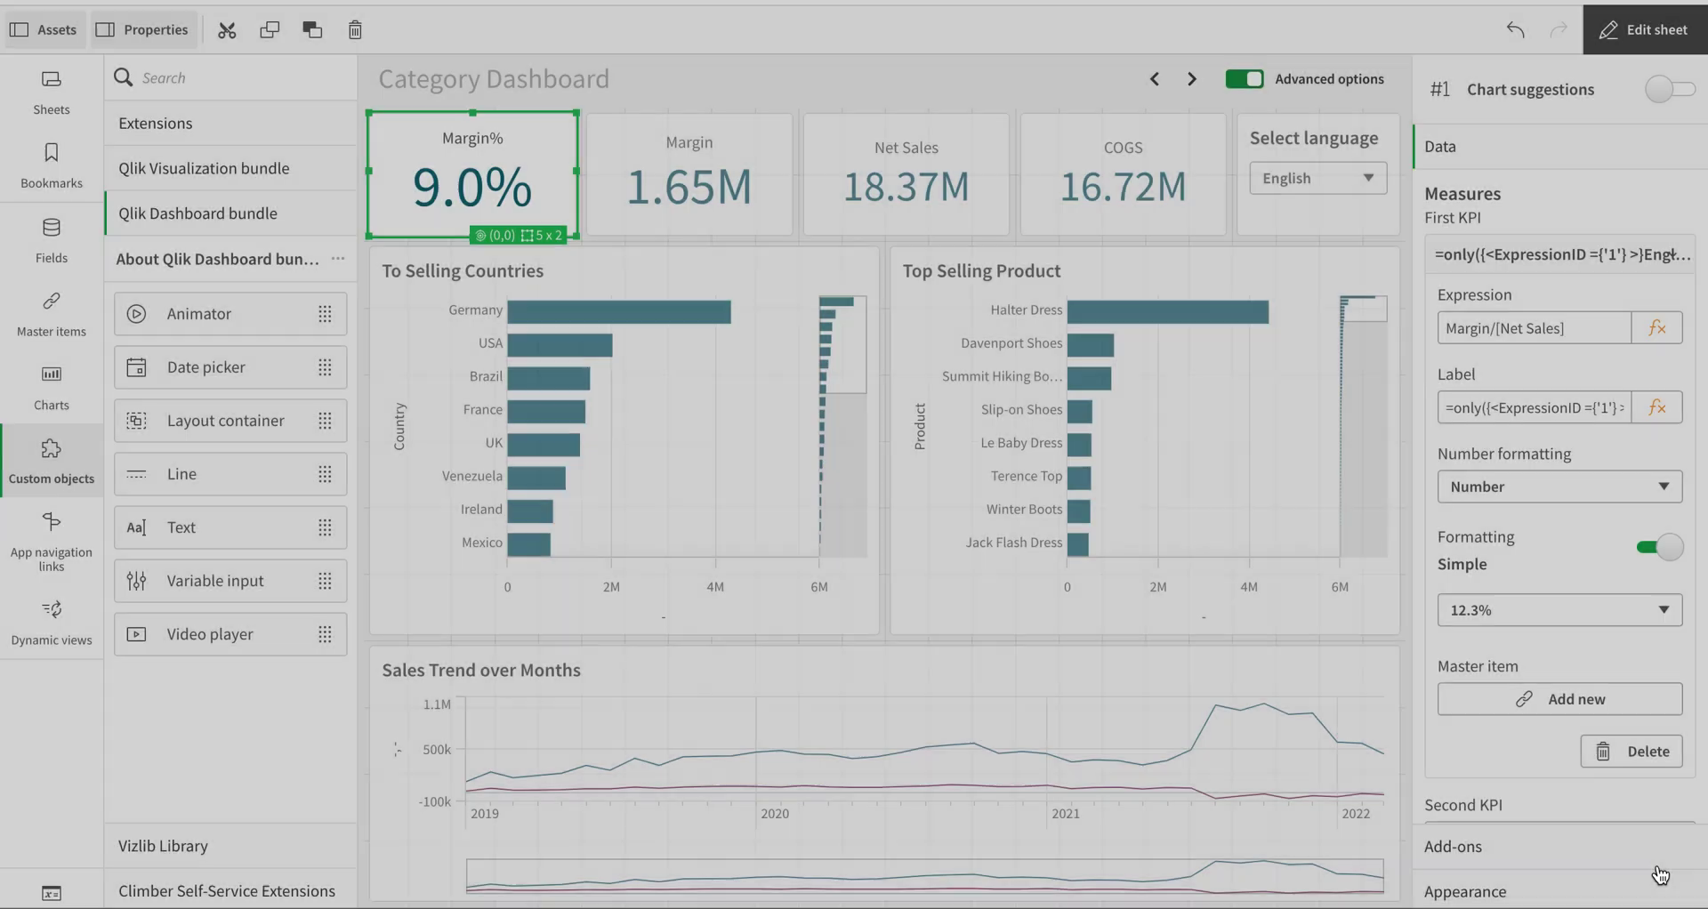
left_click(1665, 45)
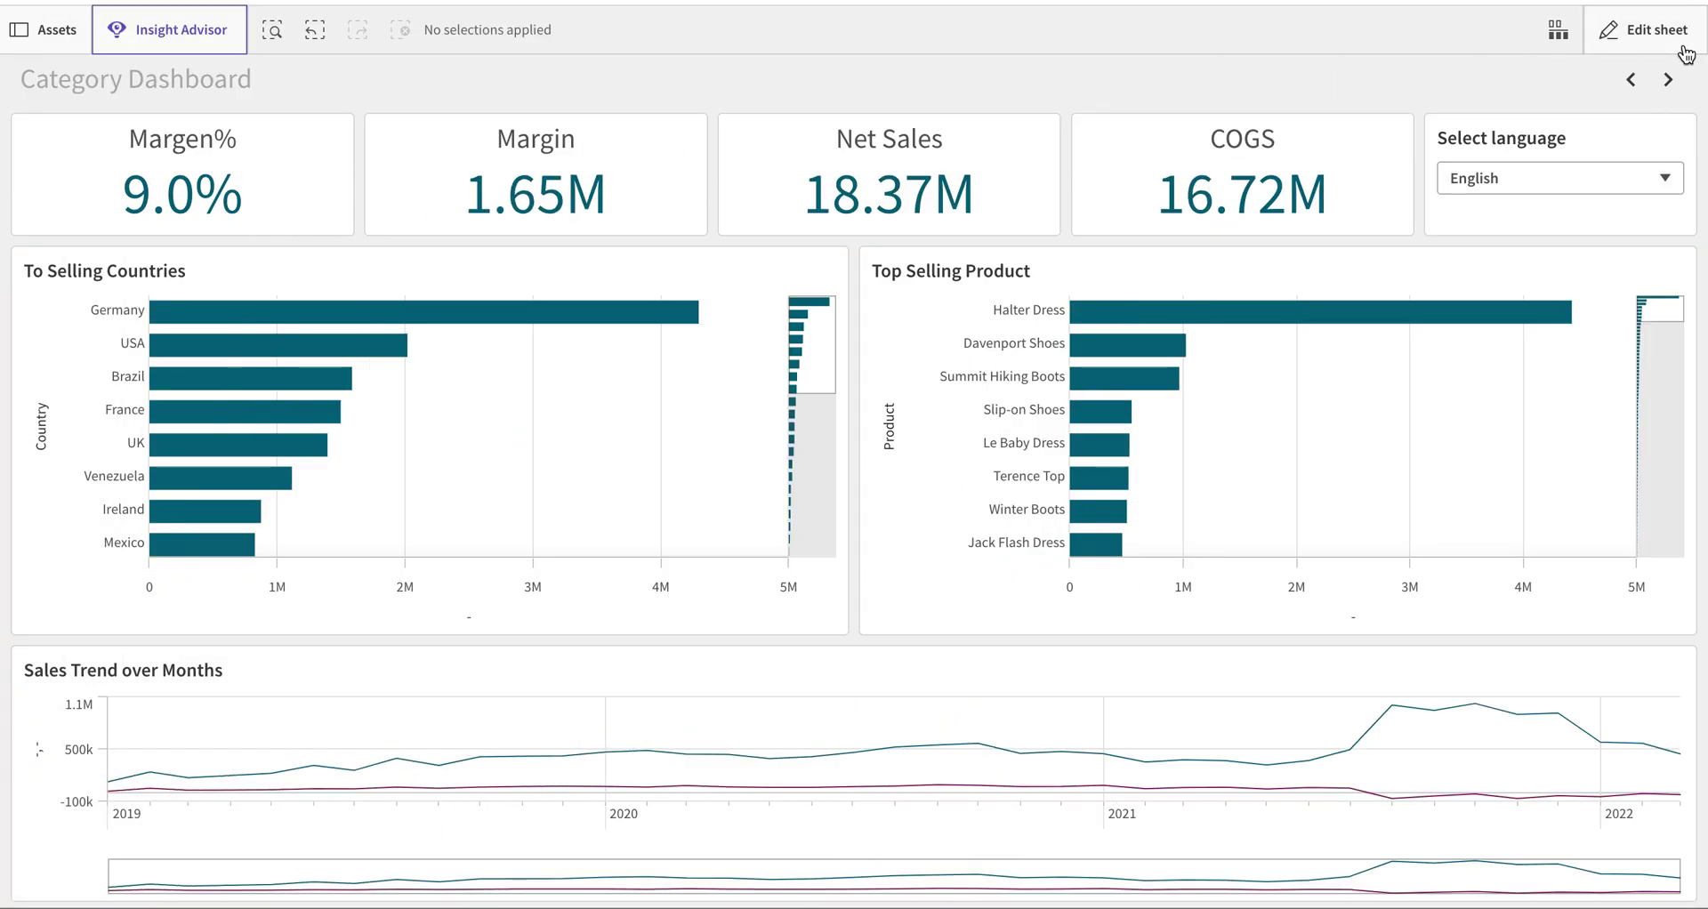
left_click(1684, 46)
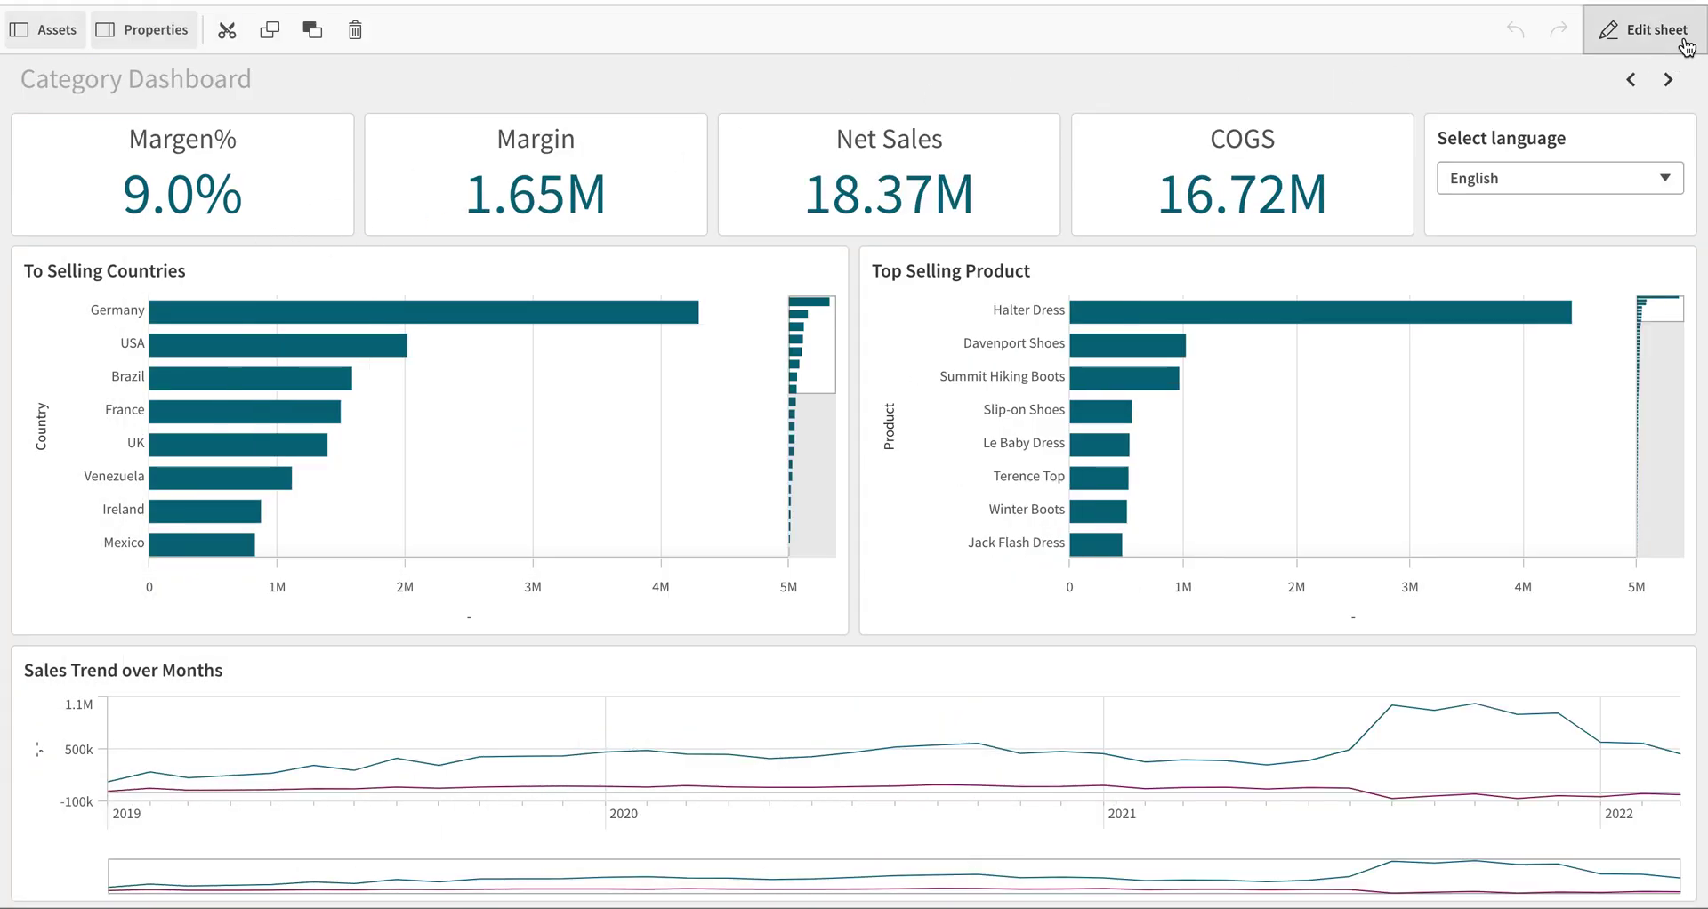
Replace the Spanish field with $(vLang1) in the Margin% KPI's label expression and apply it.
left_click(1657, 409)
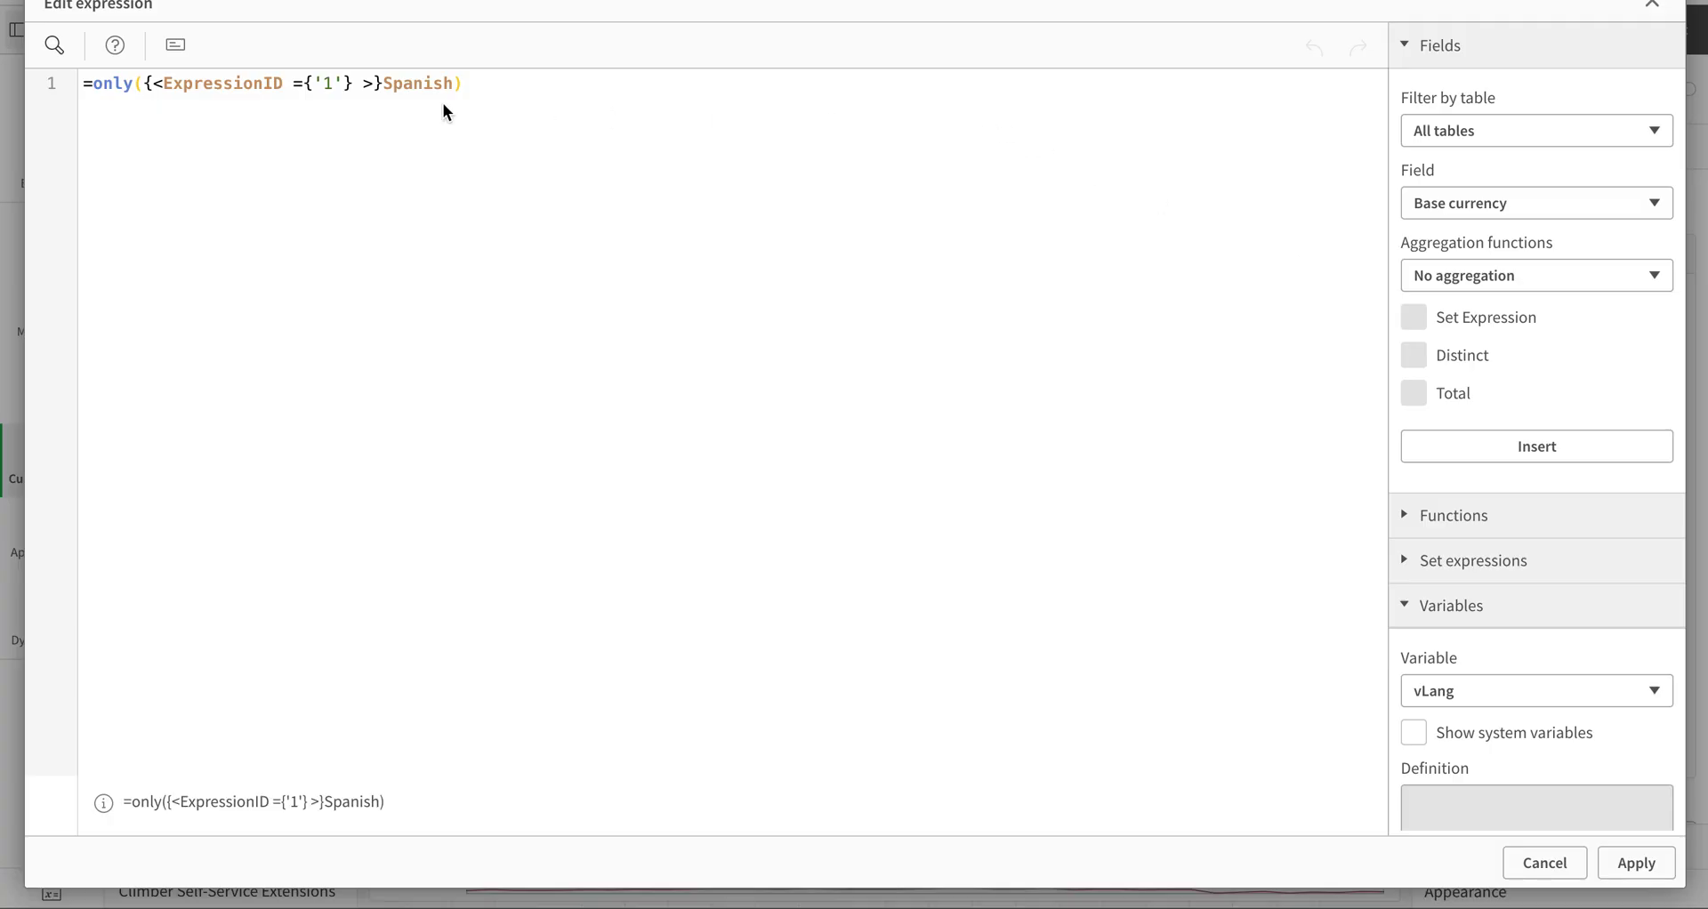
double_click(422, 83)
type("$")
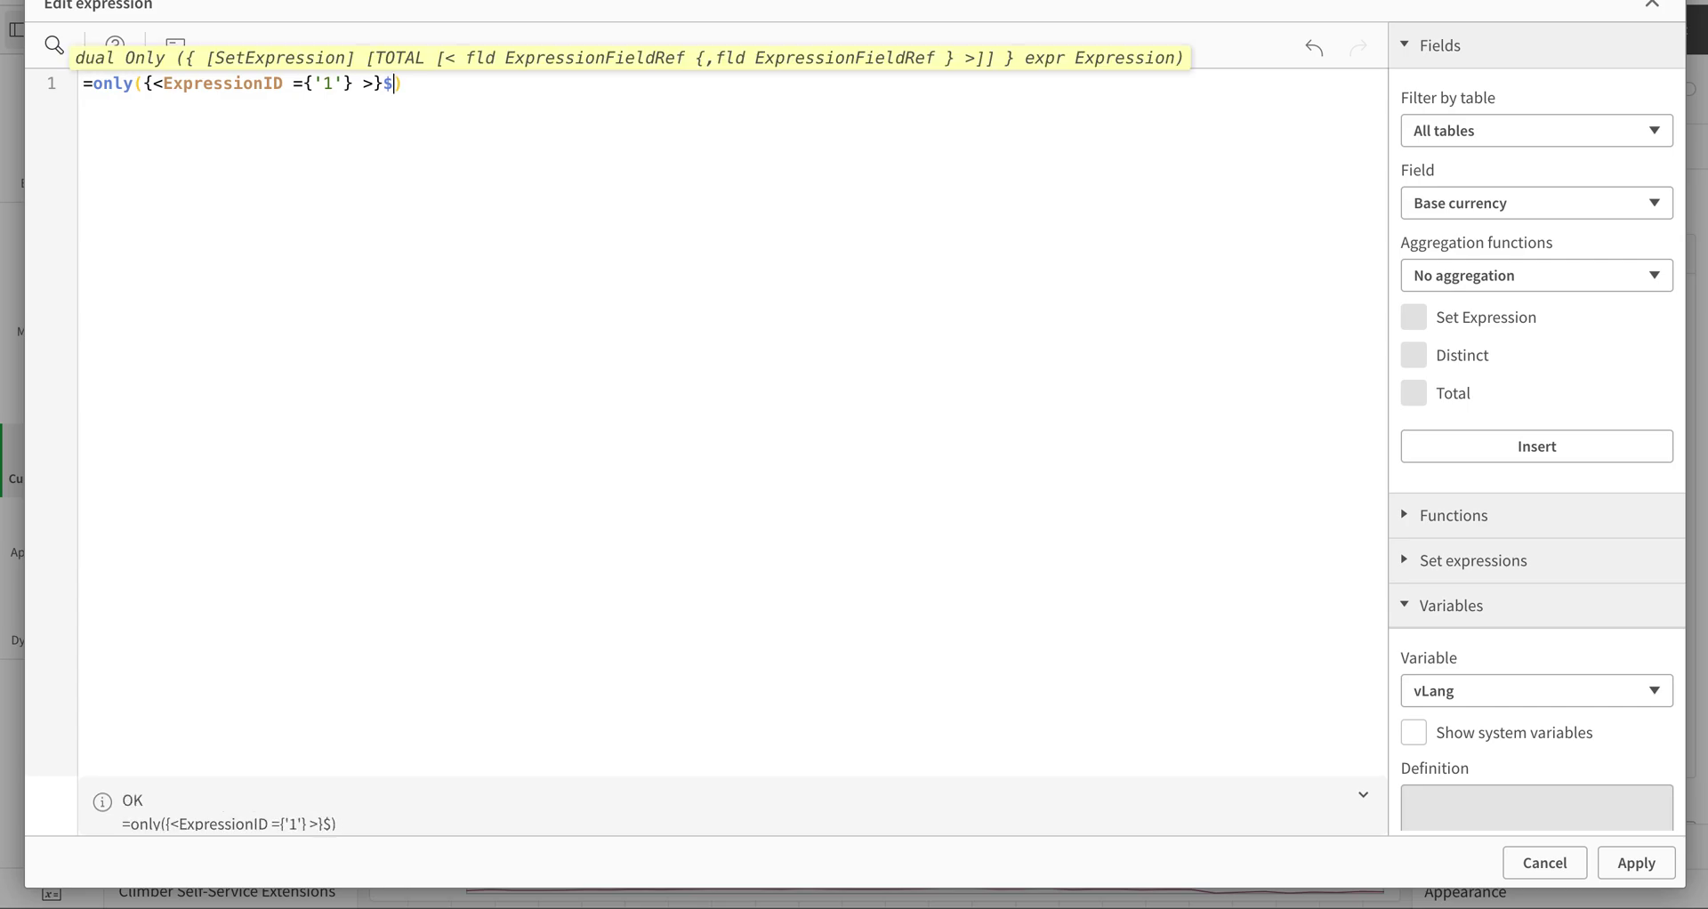
type("(vl")
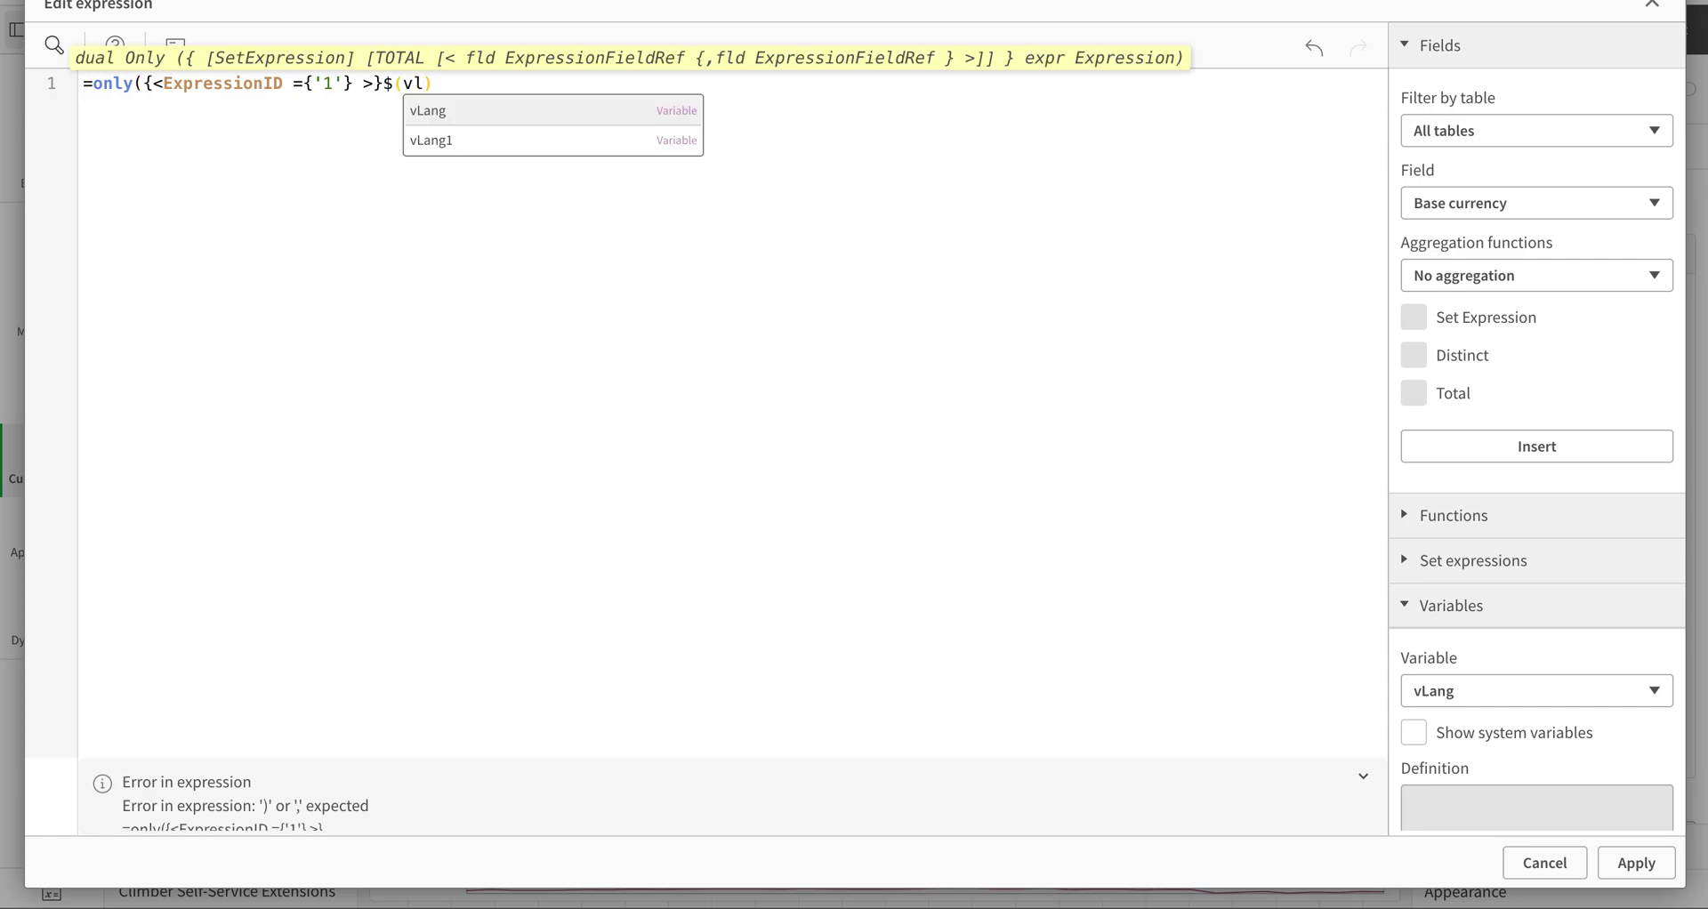
key("Down")
key("Return")
type(")")
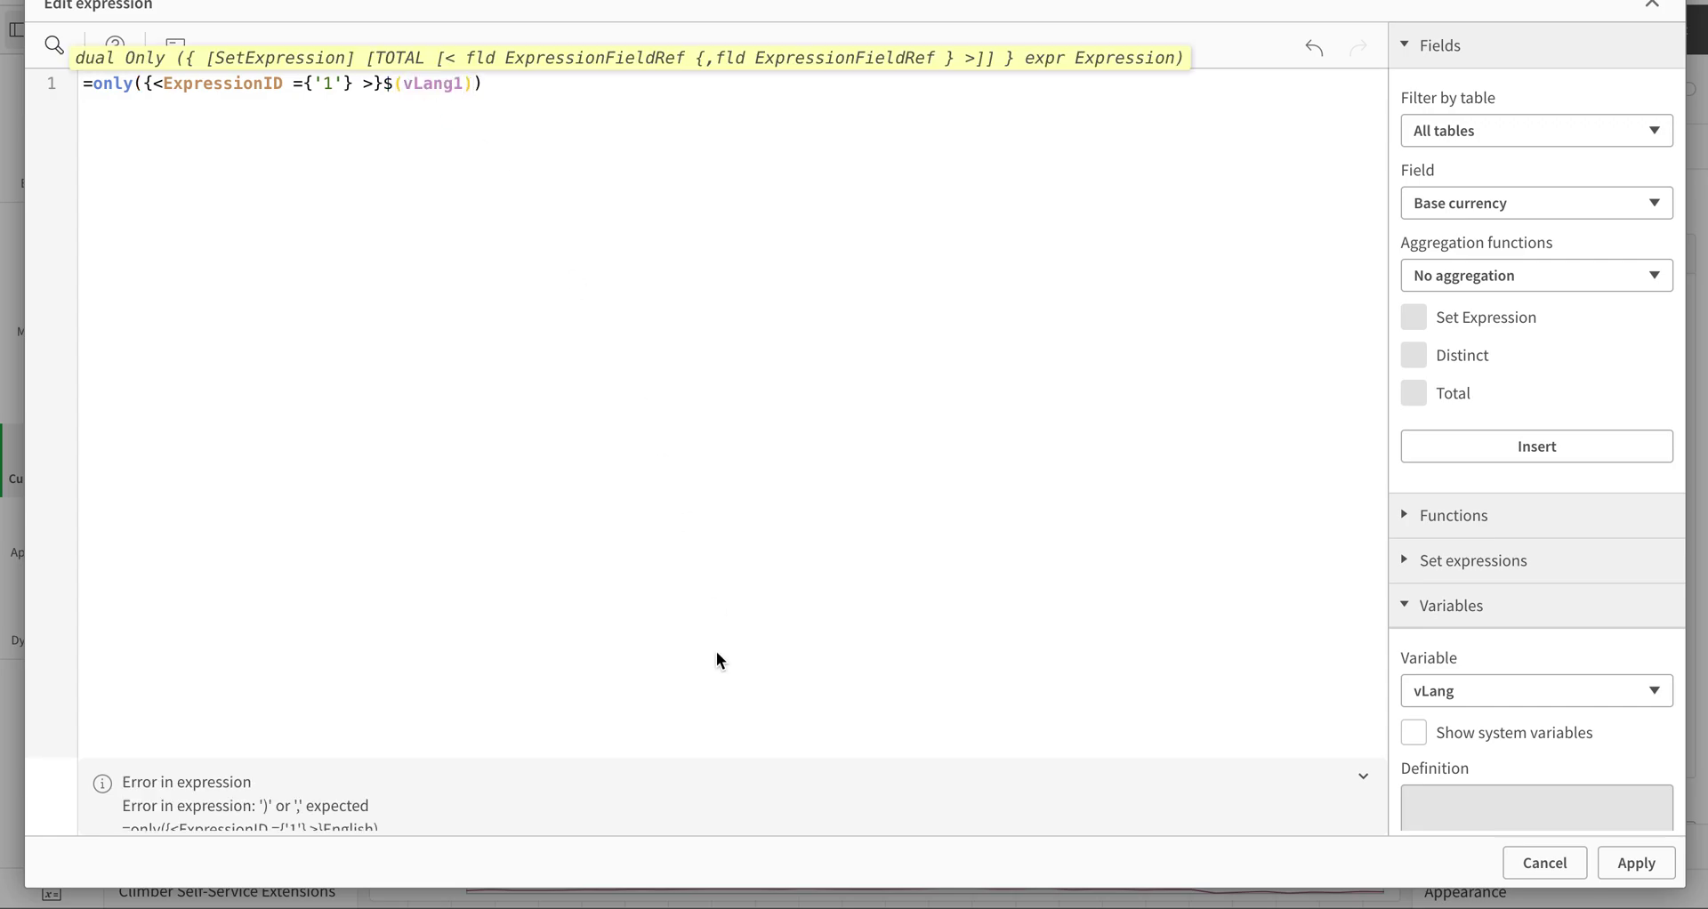
left_click(1628, 864)
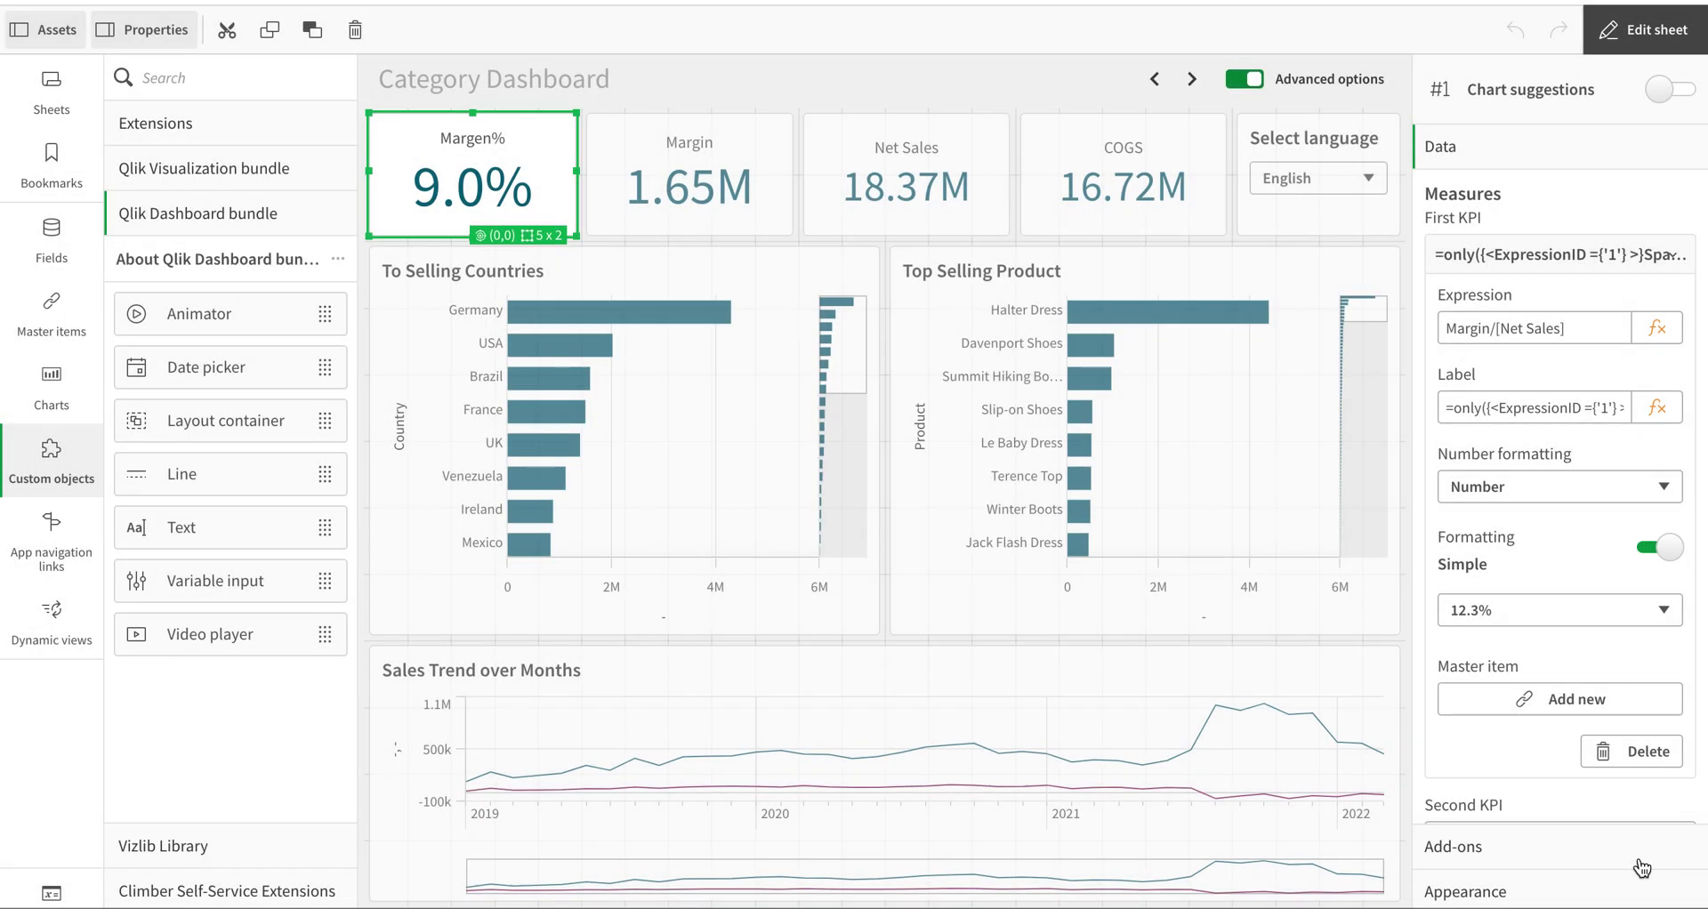
Leave edit mode and test the Margin% KPI title by switching the language to Urdu and Spanish.
left_click(1599, 24)
left_click(1521, 179)
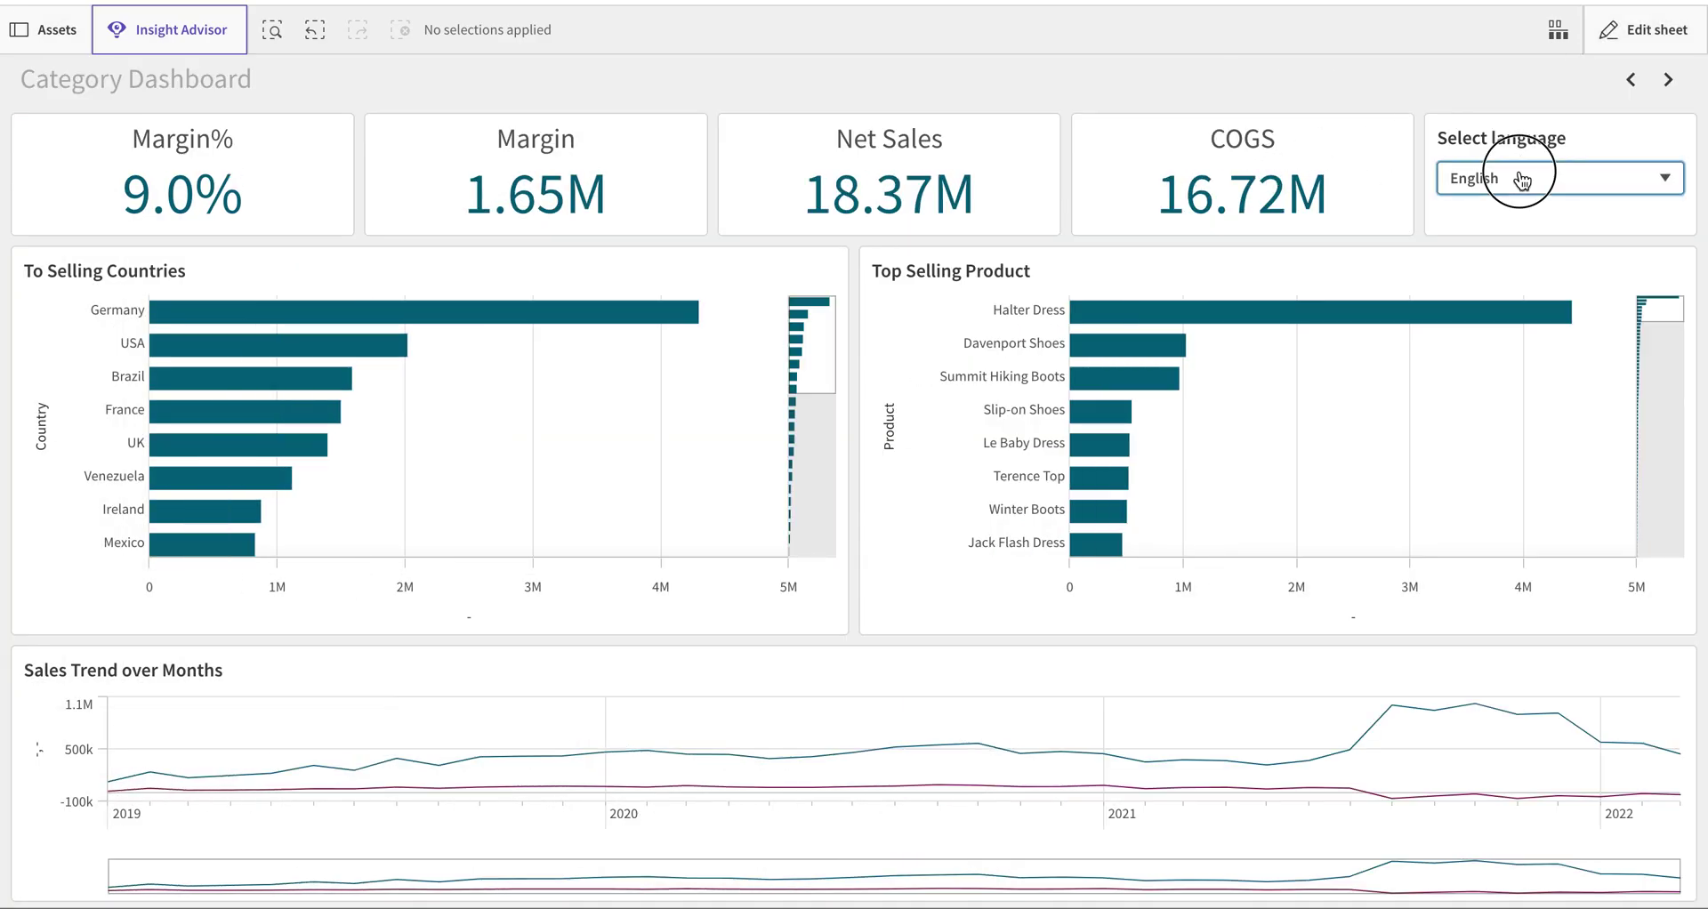
left_click(1504, 204)
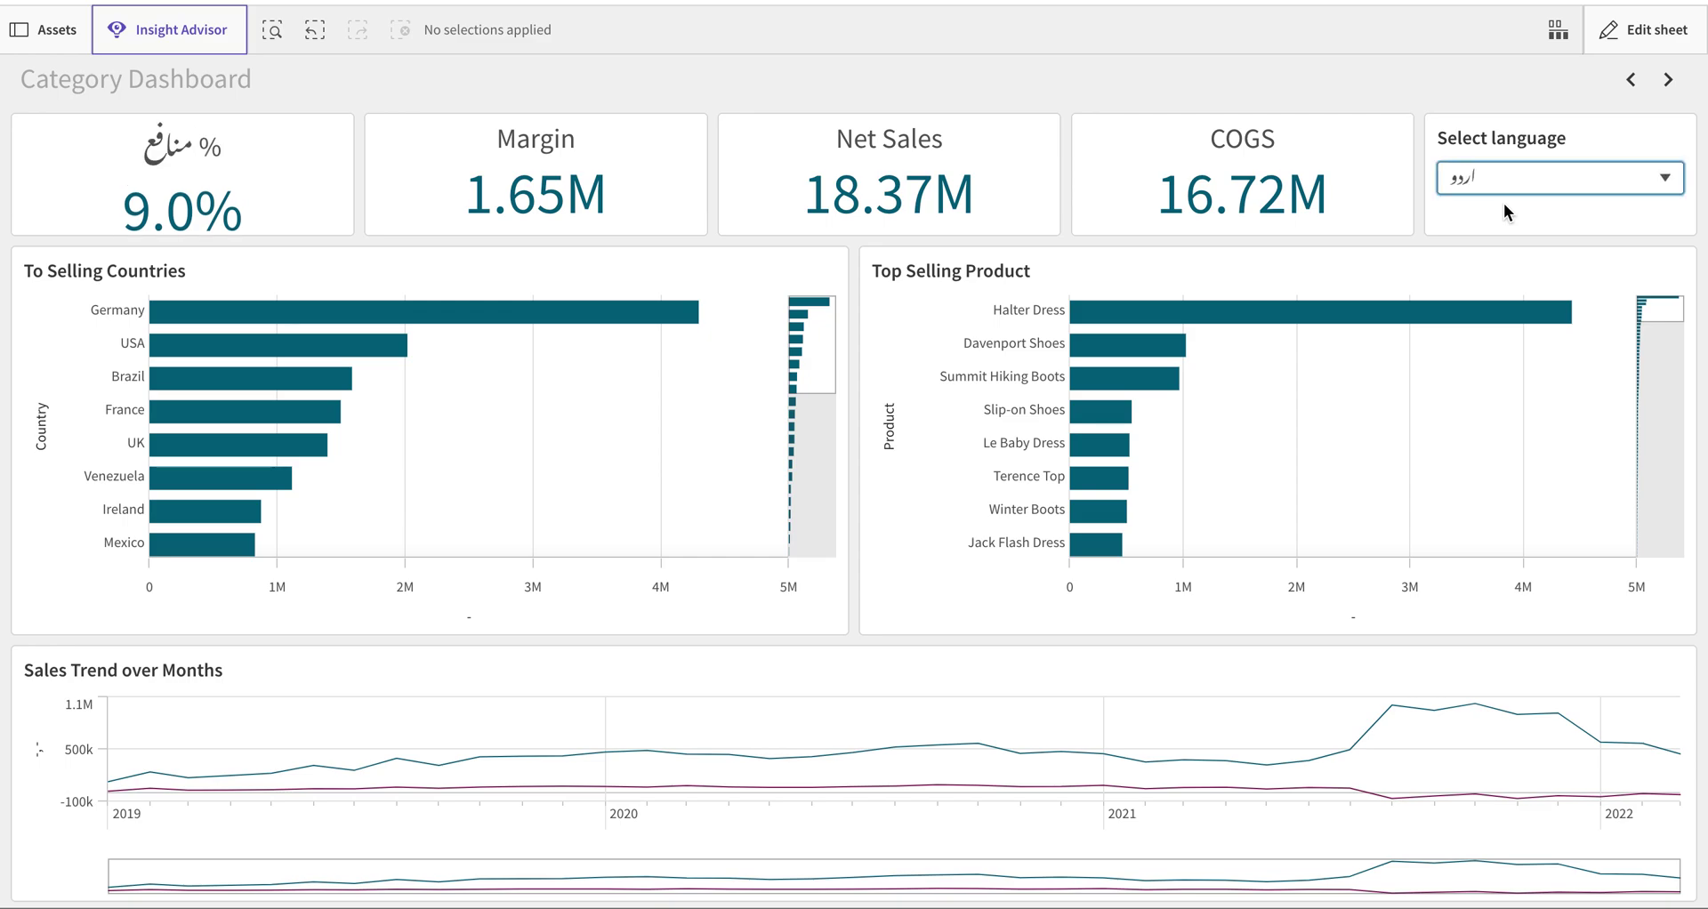
left_click(1506, 173)
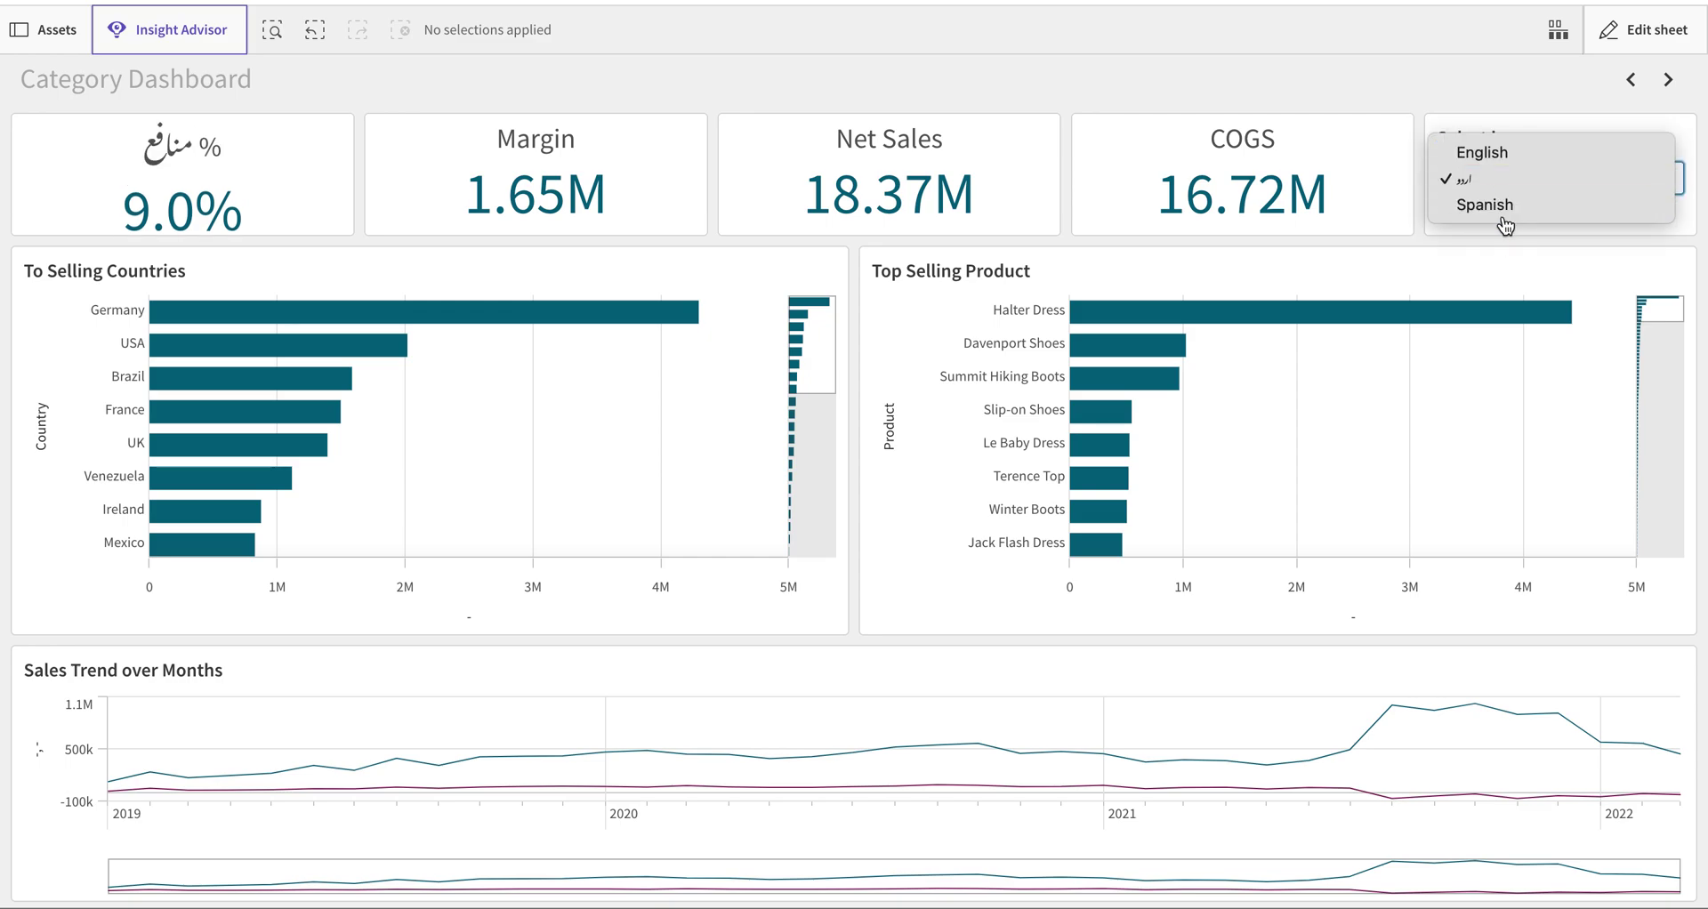
left_click(1503, 217)
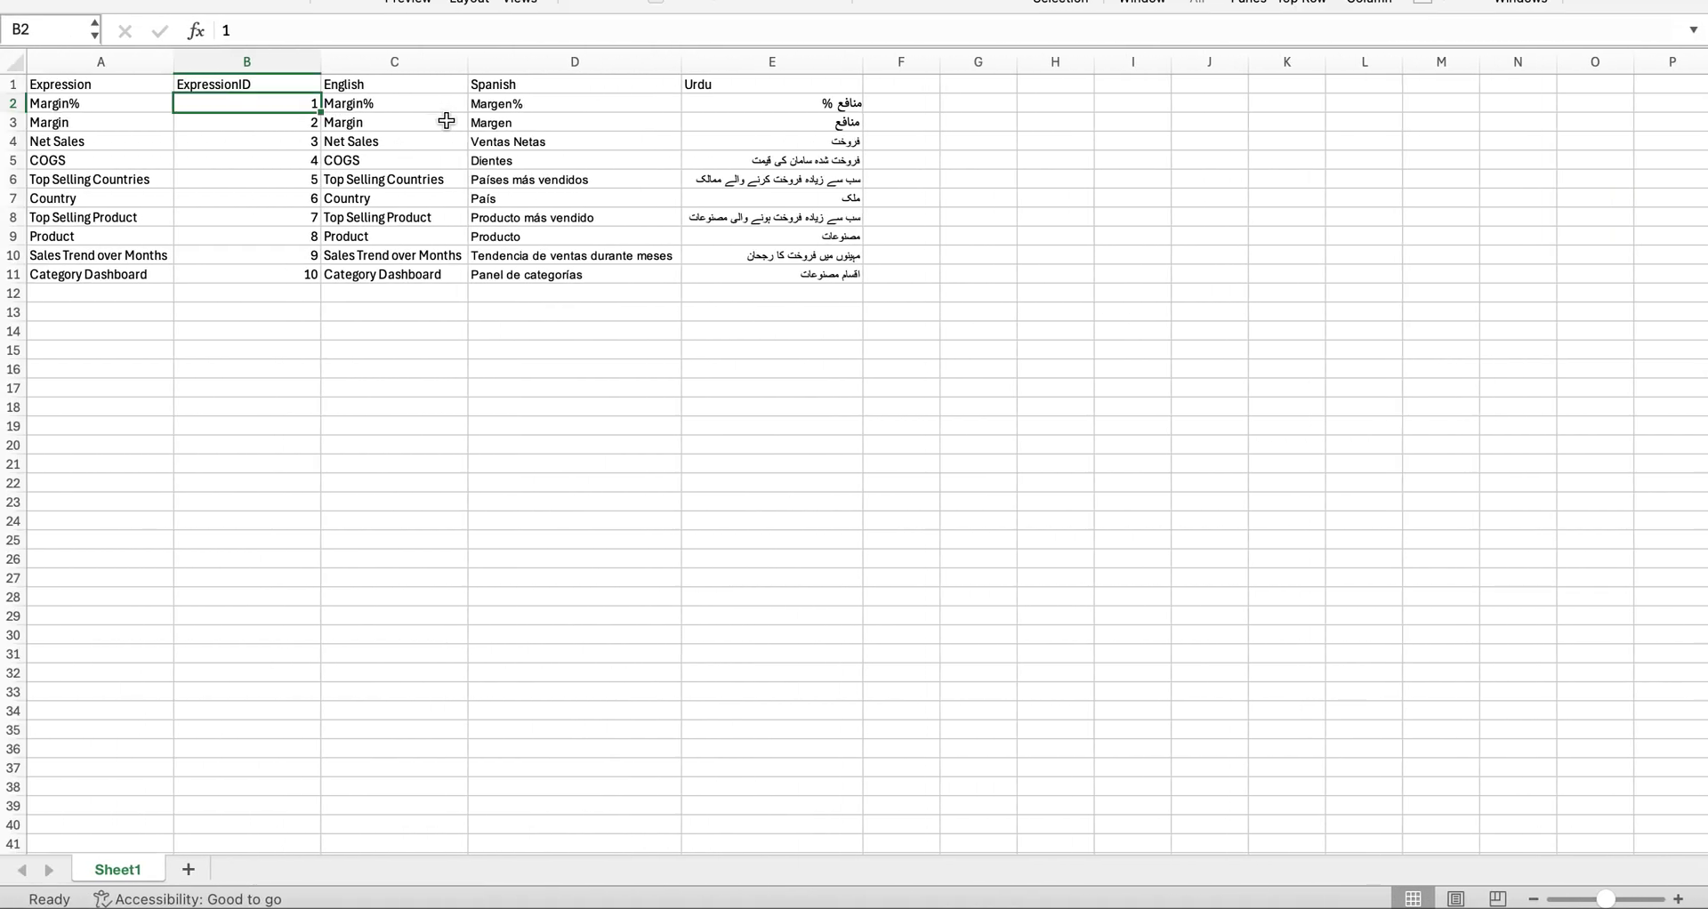
Examine the English and Spanish translations of each expression in the Excel translation sheet, and return to the dashboard.
key("Right")
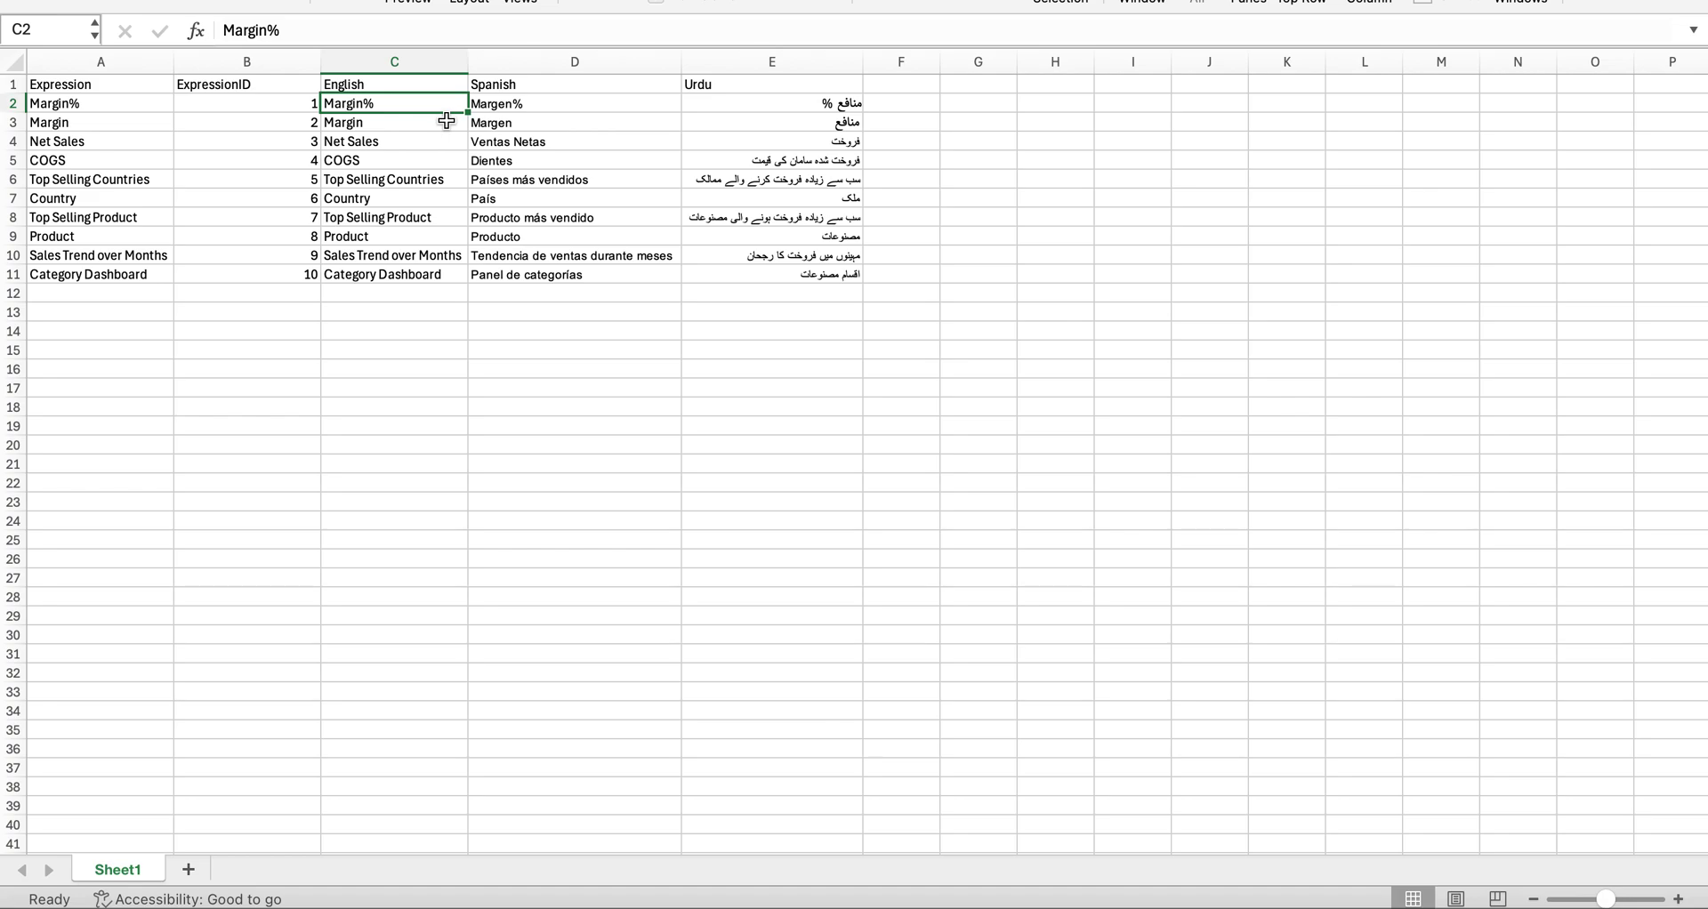
key("Down")
key("Down")
key("Down")
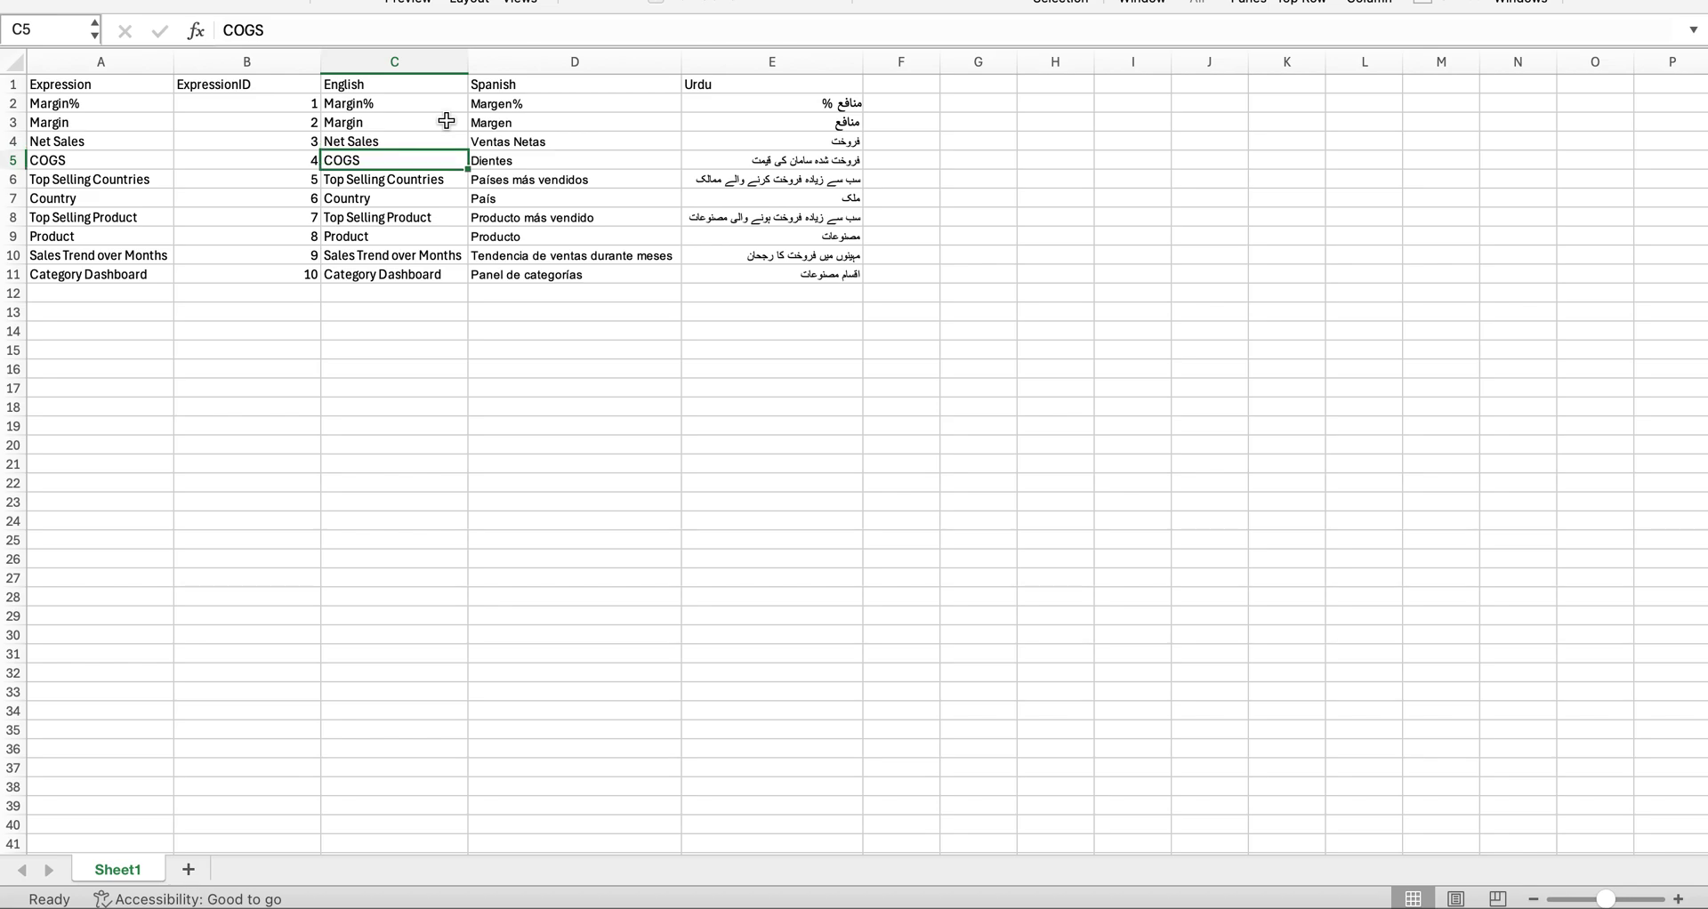
key("Right")
key("Left")
key("Up")
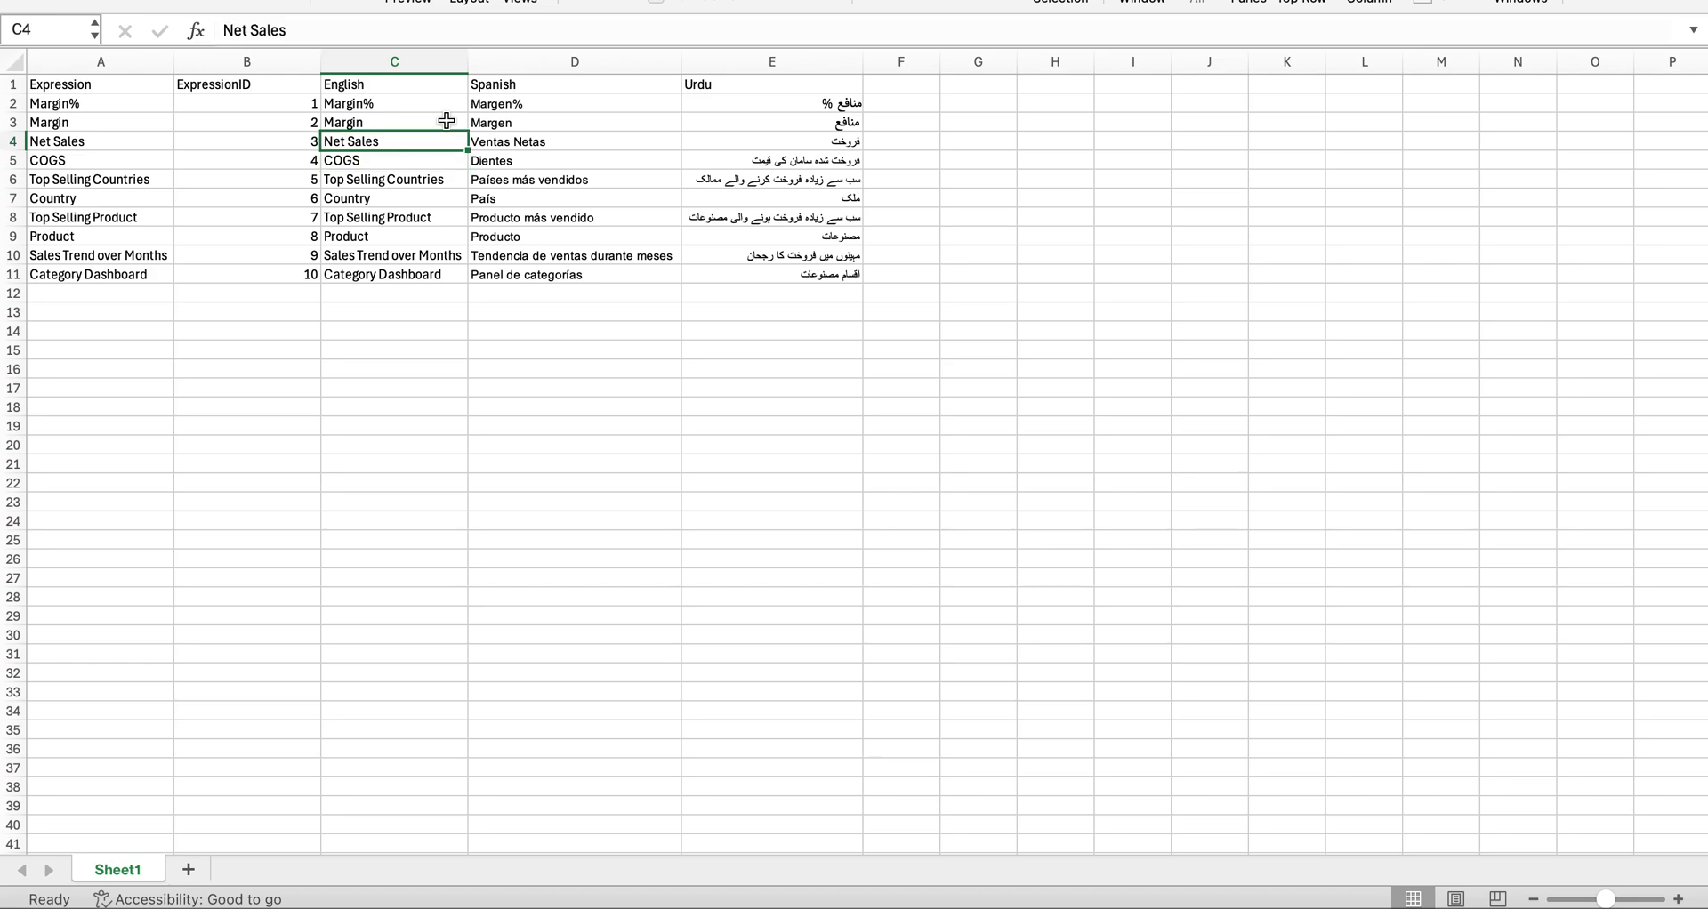
key("Right")
key("Right")
key("Left")
key("Left")
key("Left")
key("Right")
key("ctrl+Right")
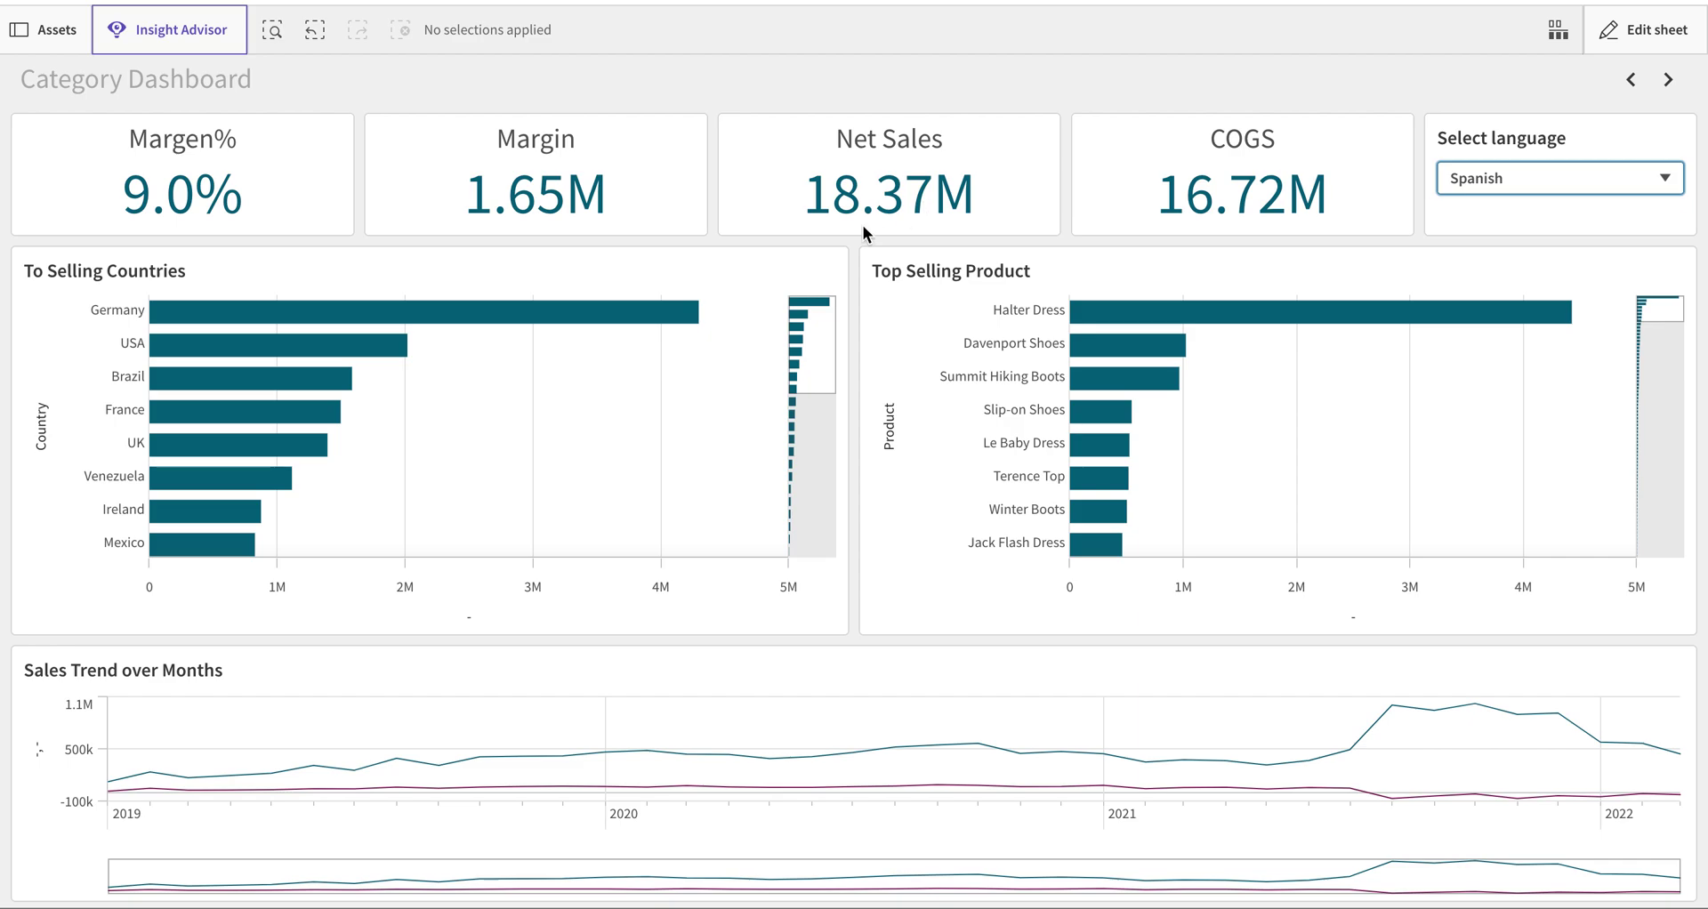
Filter the dashboard by the product Halter Dress and view the Top Selling Product chart's properties in edit mode.
mouse_move(525, 171)
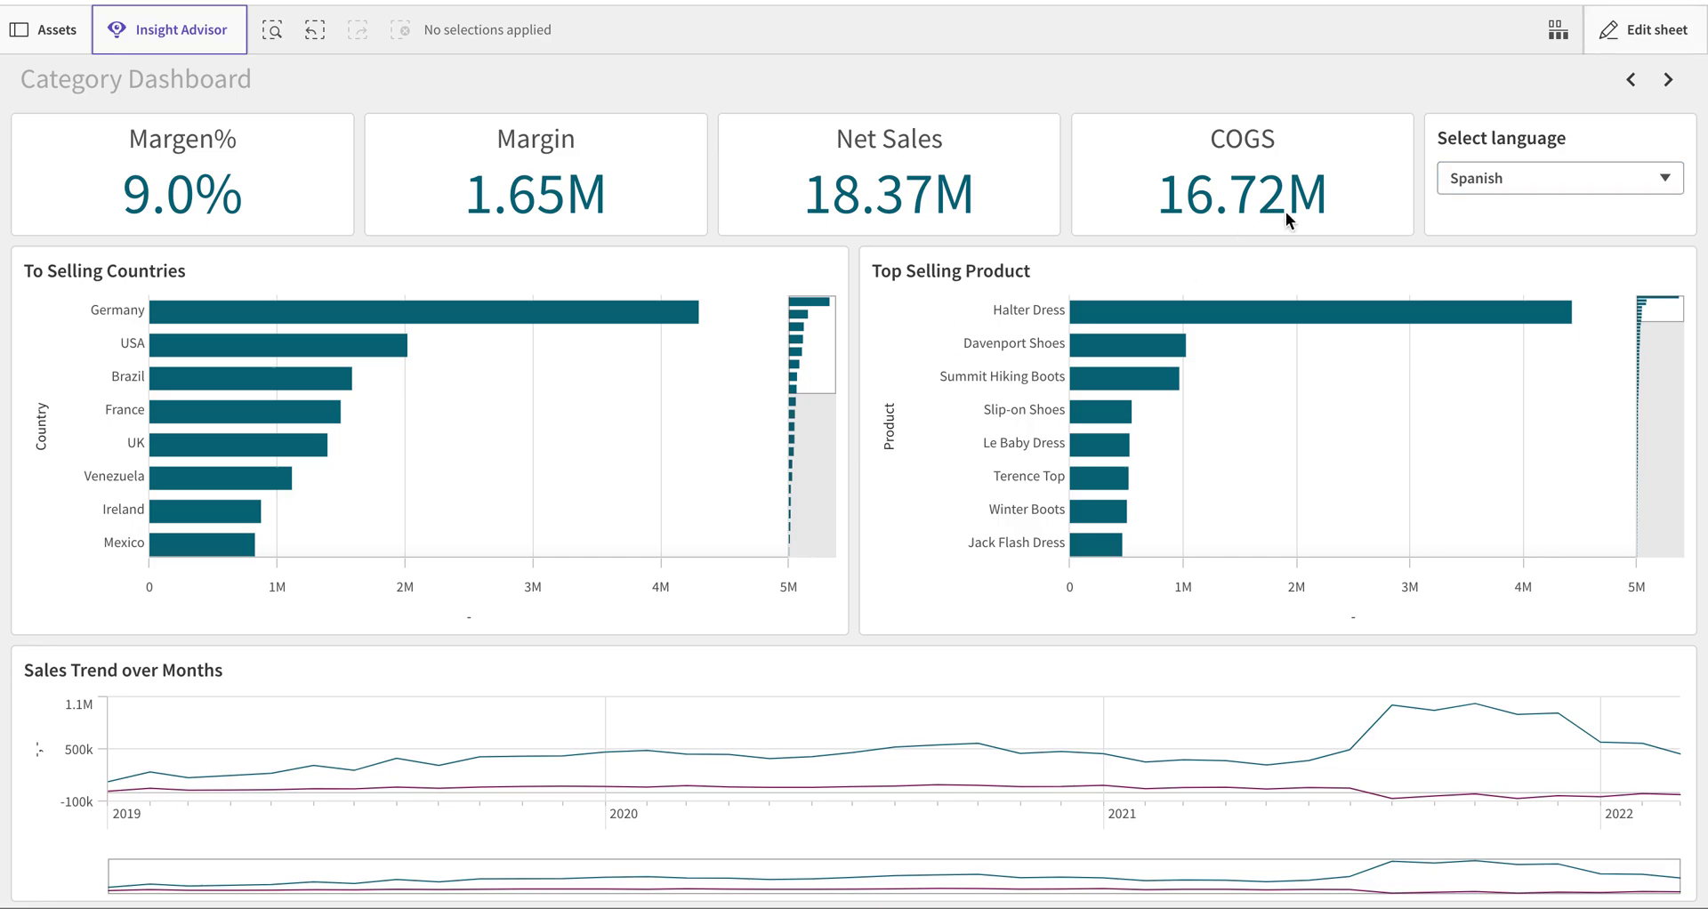
left_click(1001, 312)
left_click(1646, 31)
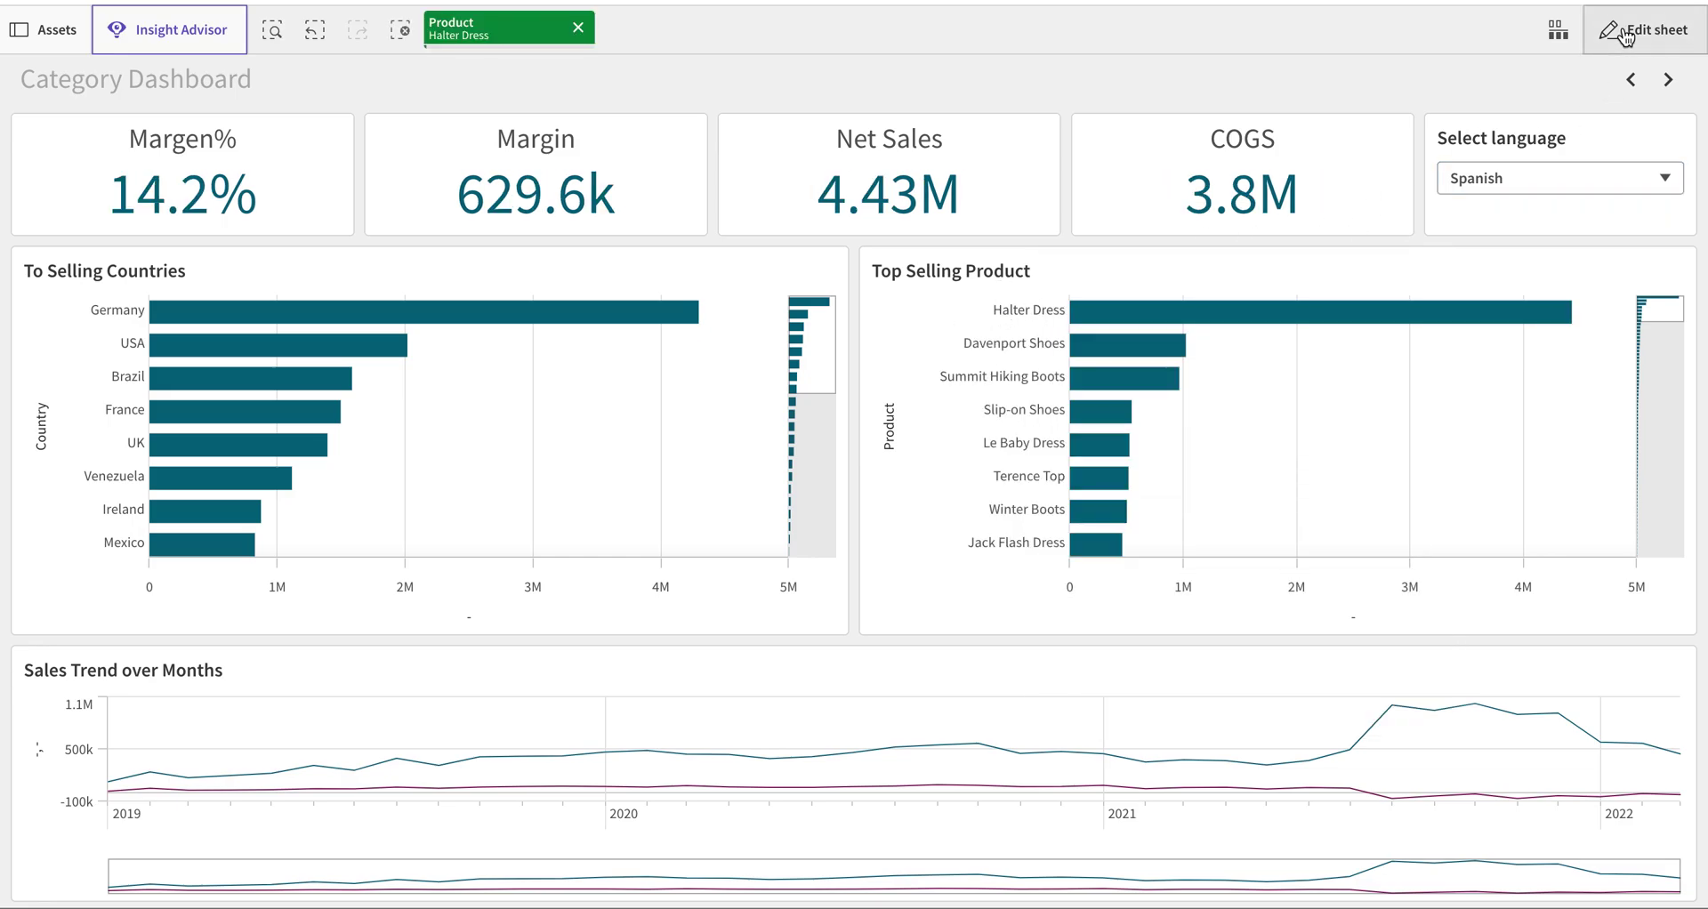
left_click(988, 325)
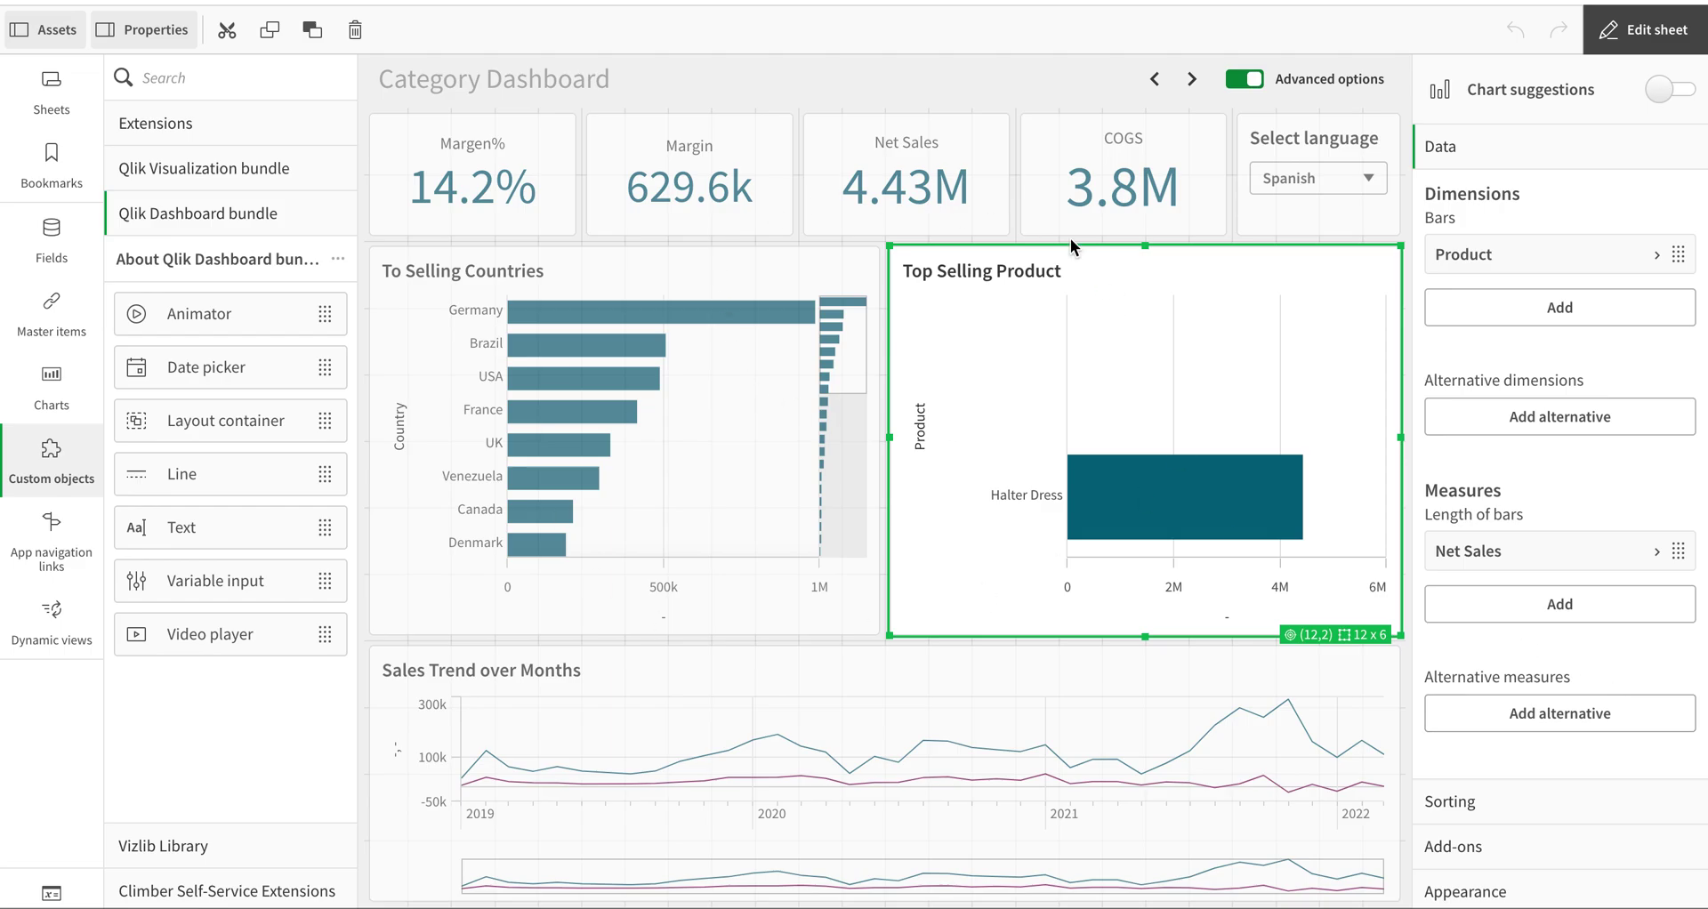
key("ctrl+Left")
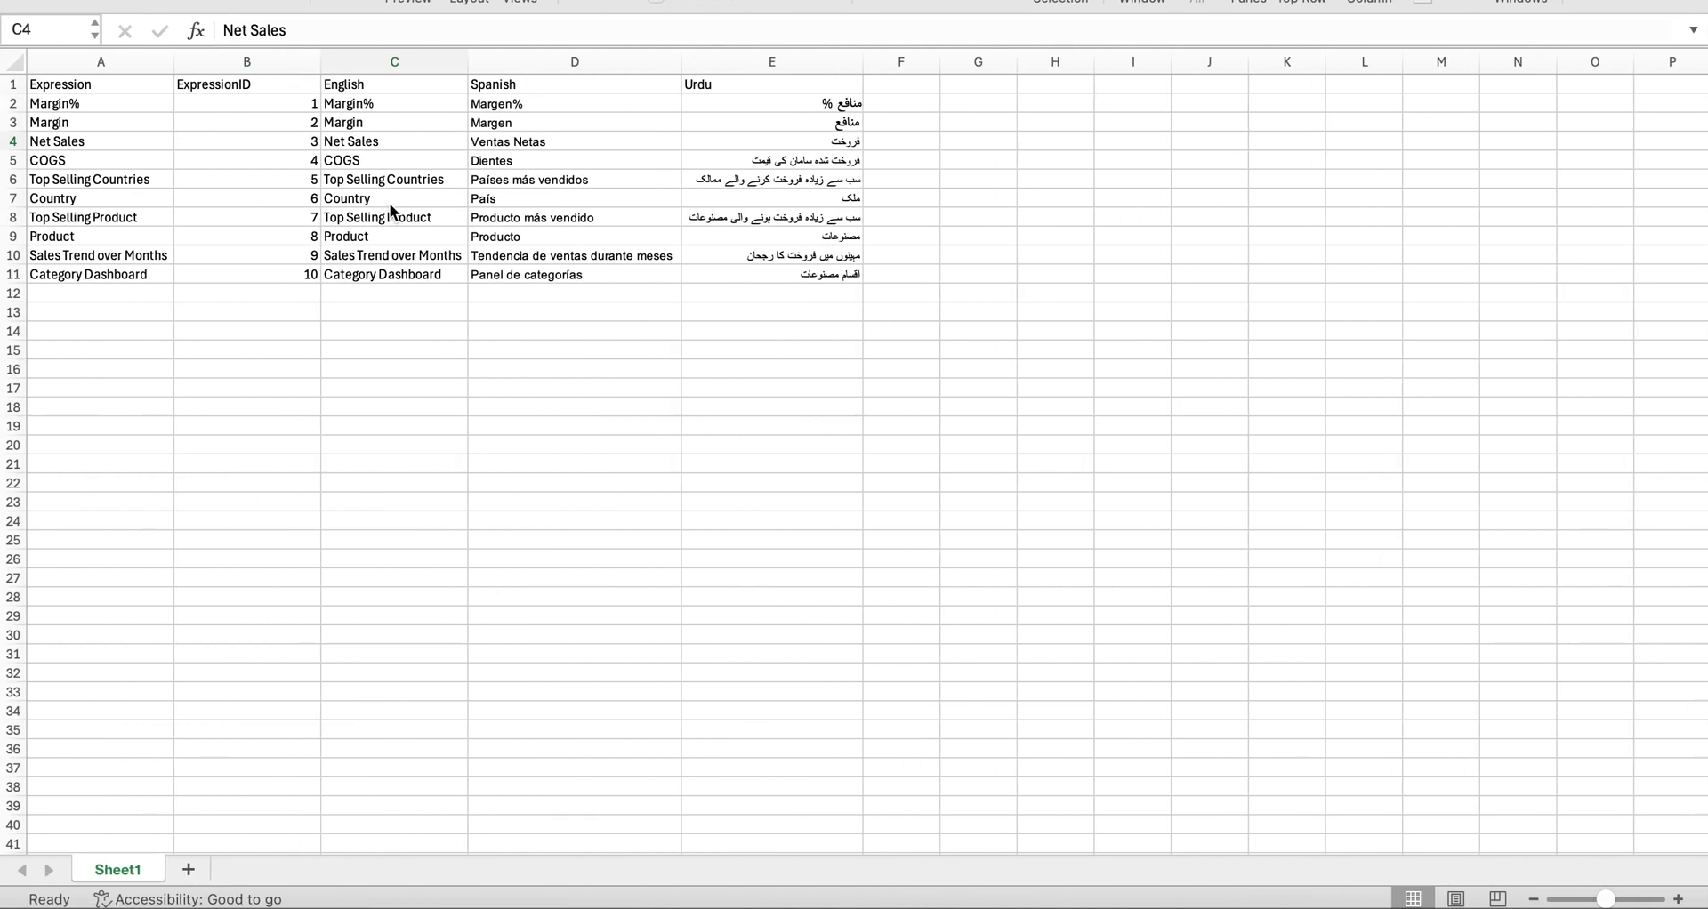
key("ctrl+Right")
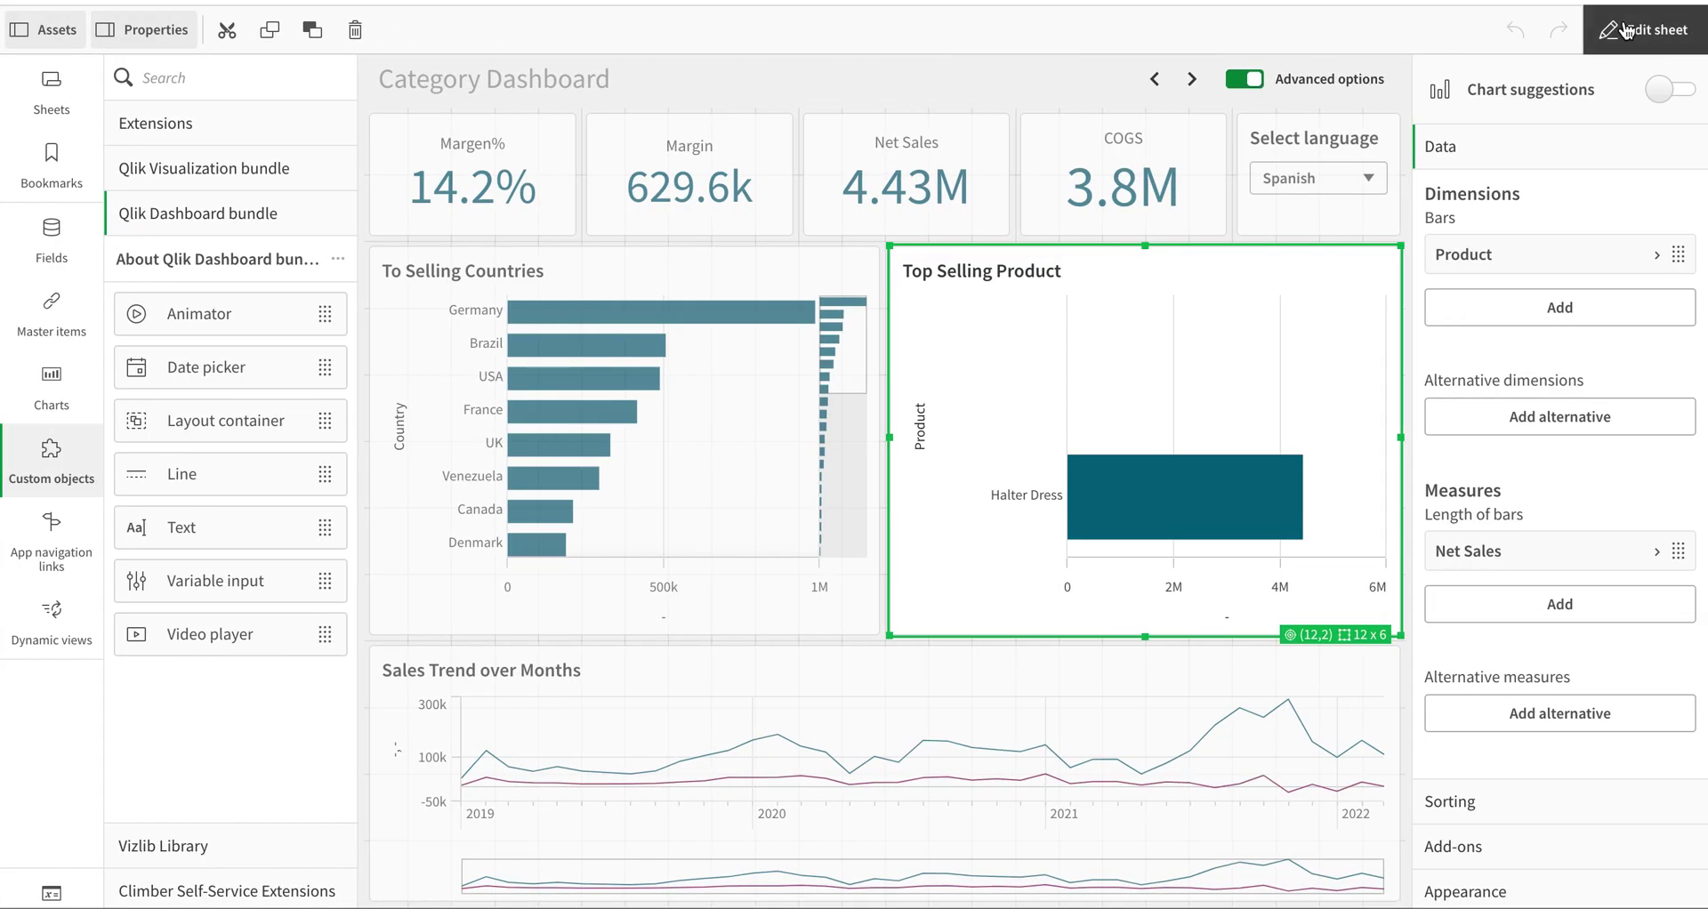
left_click(1646, 30)
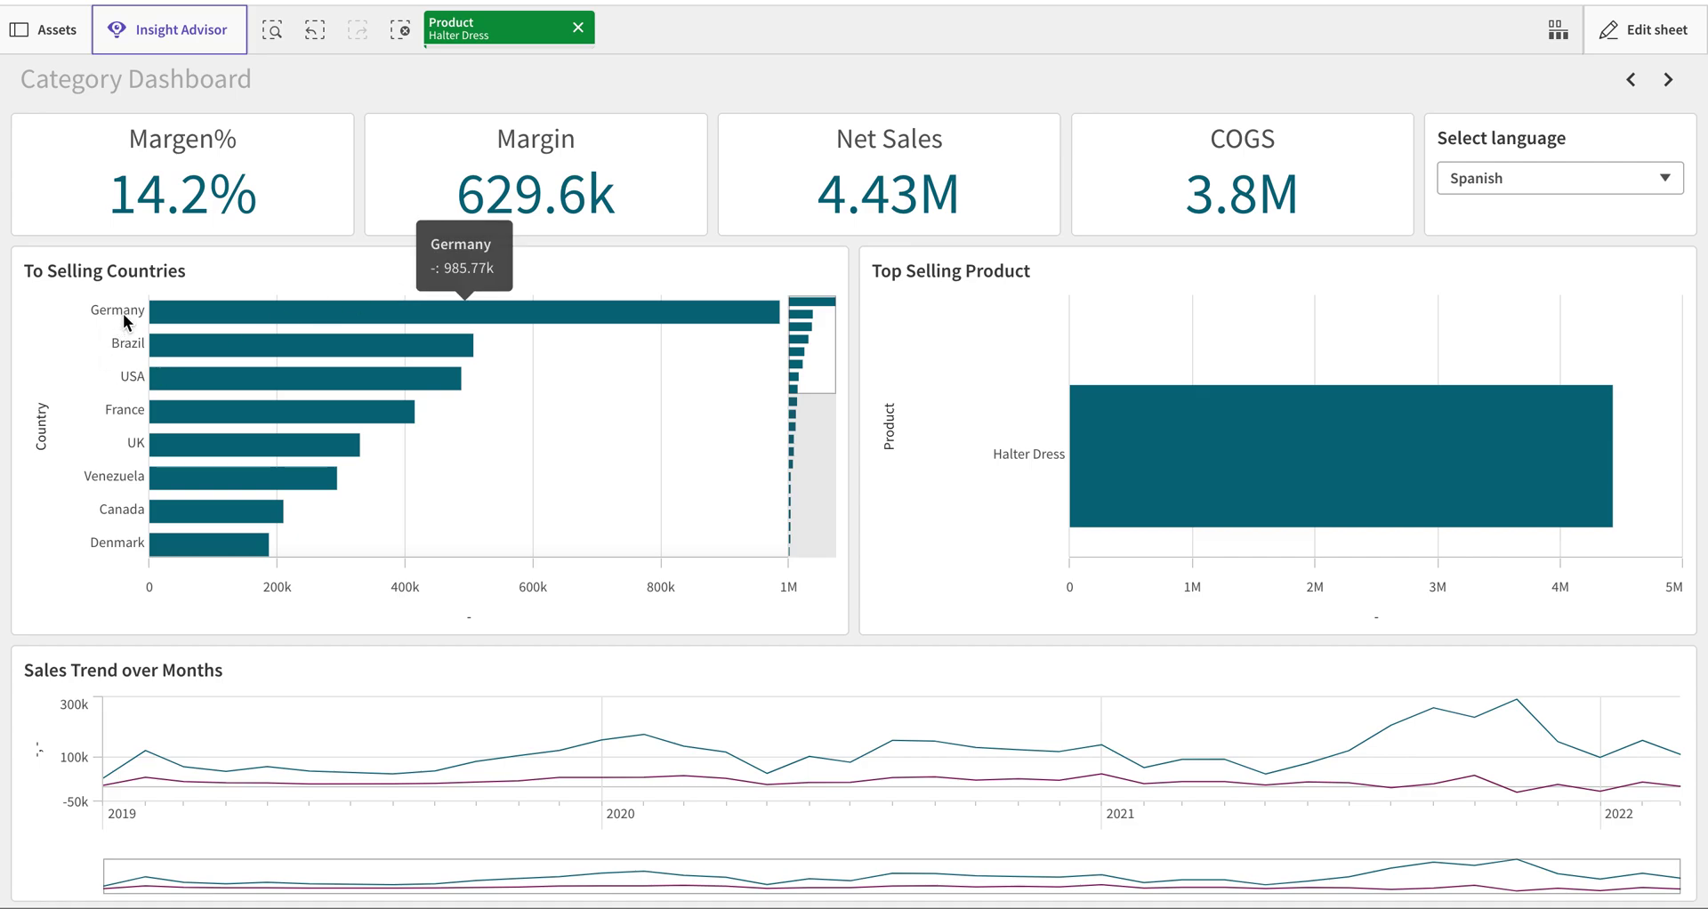
mouse_move(124, 453)
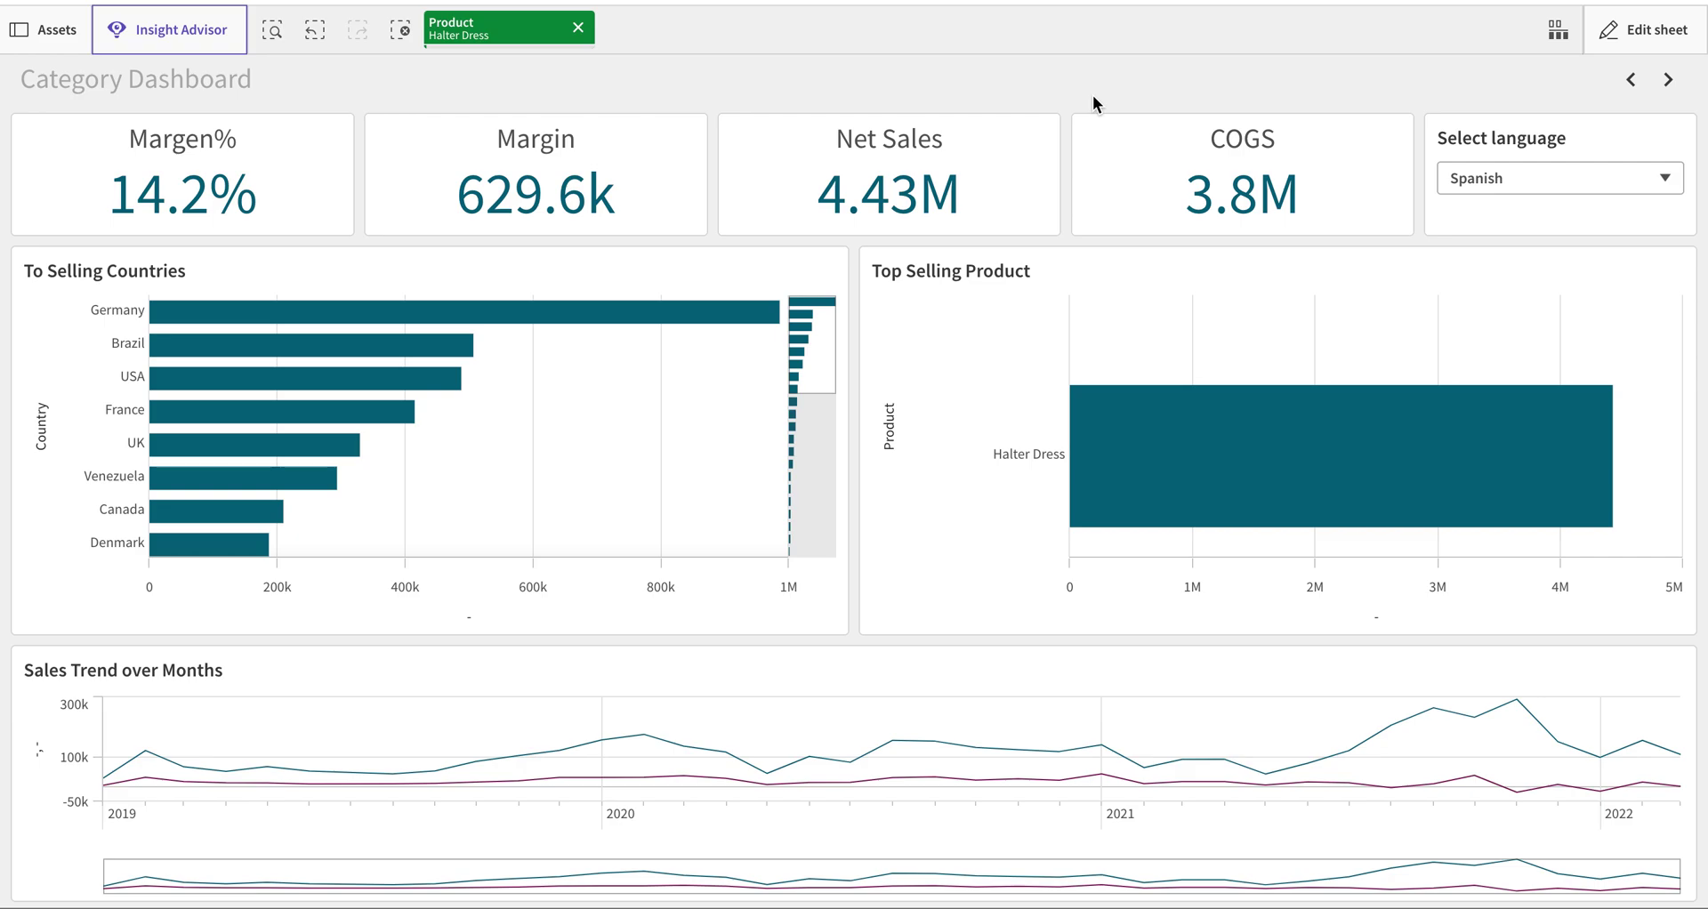
Go to the previous sheet with the finished dashboard and switch its language to Urdu.
left_click(1633, 82)
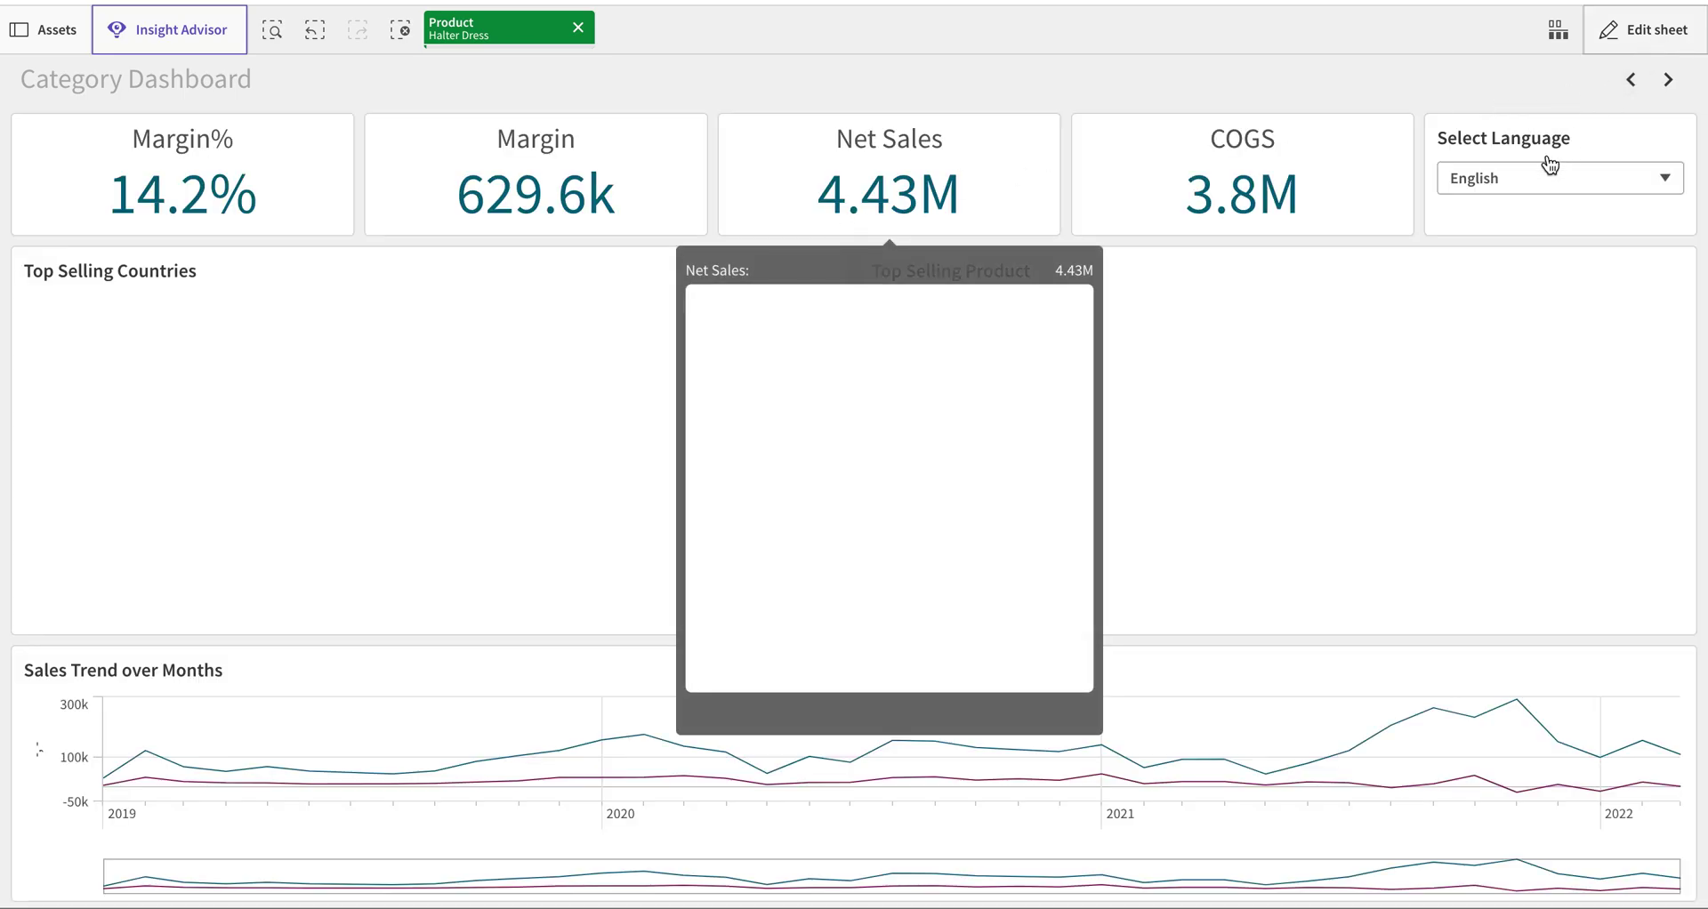
left_click(1551, 170)
left_click(1513, 210)
Examine the Net Sales KPI's label expression in edit mode and close the expression editor without changes.
left_click(1655, 52)
left_click(728, 170)
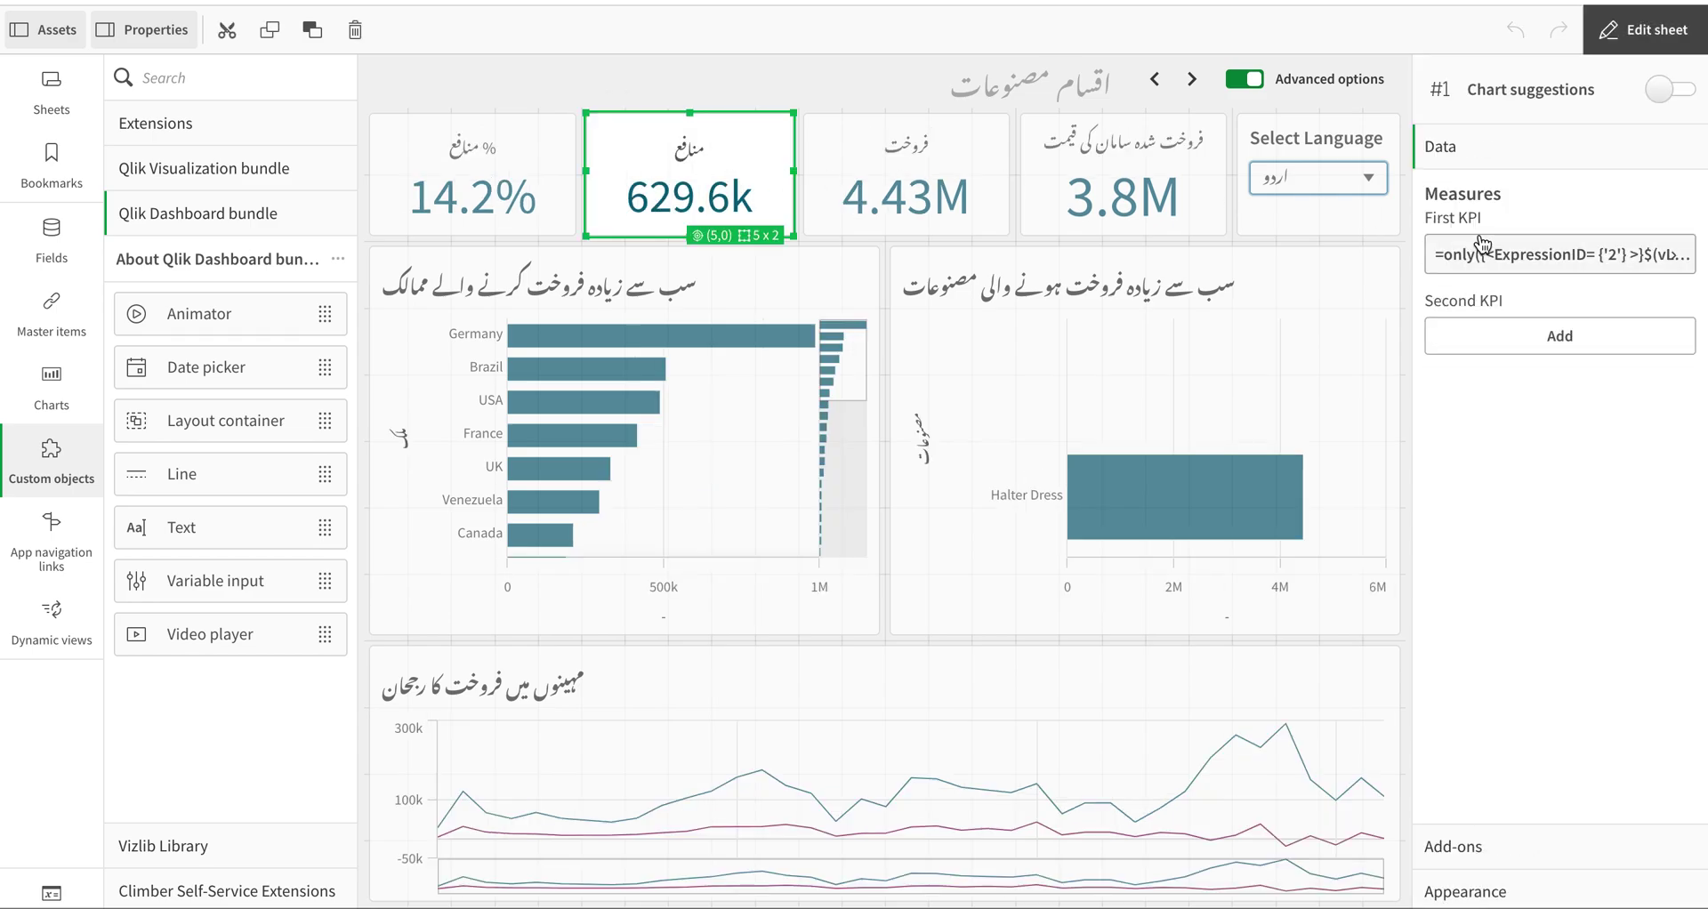
left_click(873, 139)
left_click(1570, 259)
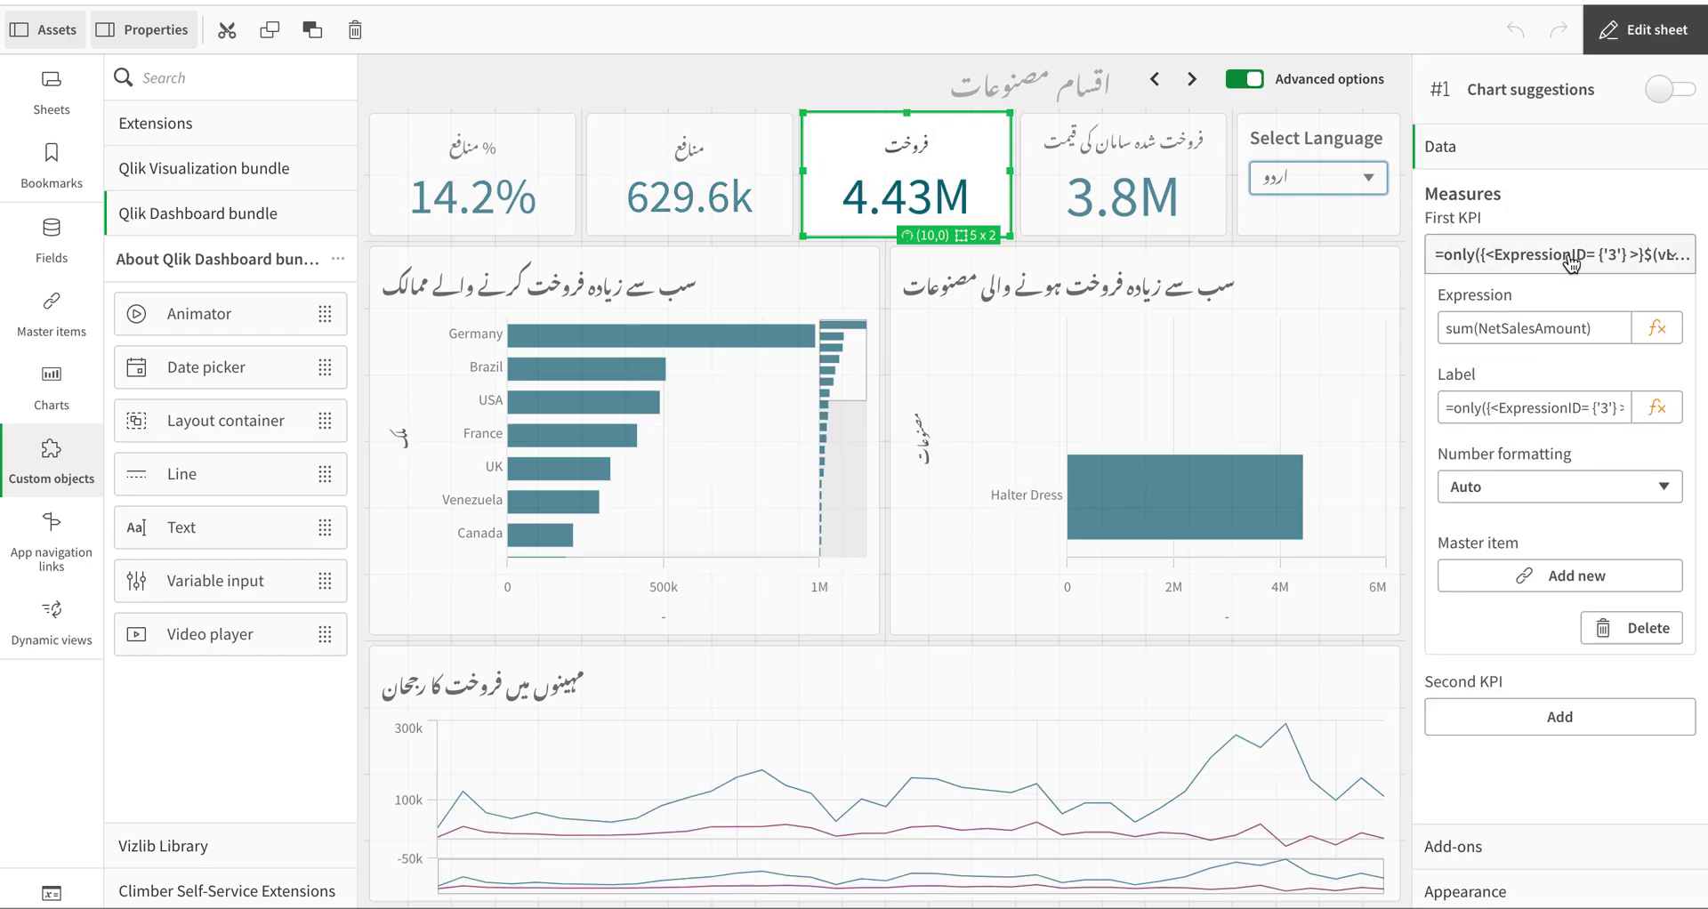
left_click(1571, 258)
left_click(1574, 260)
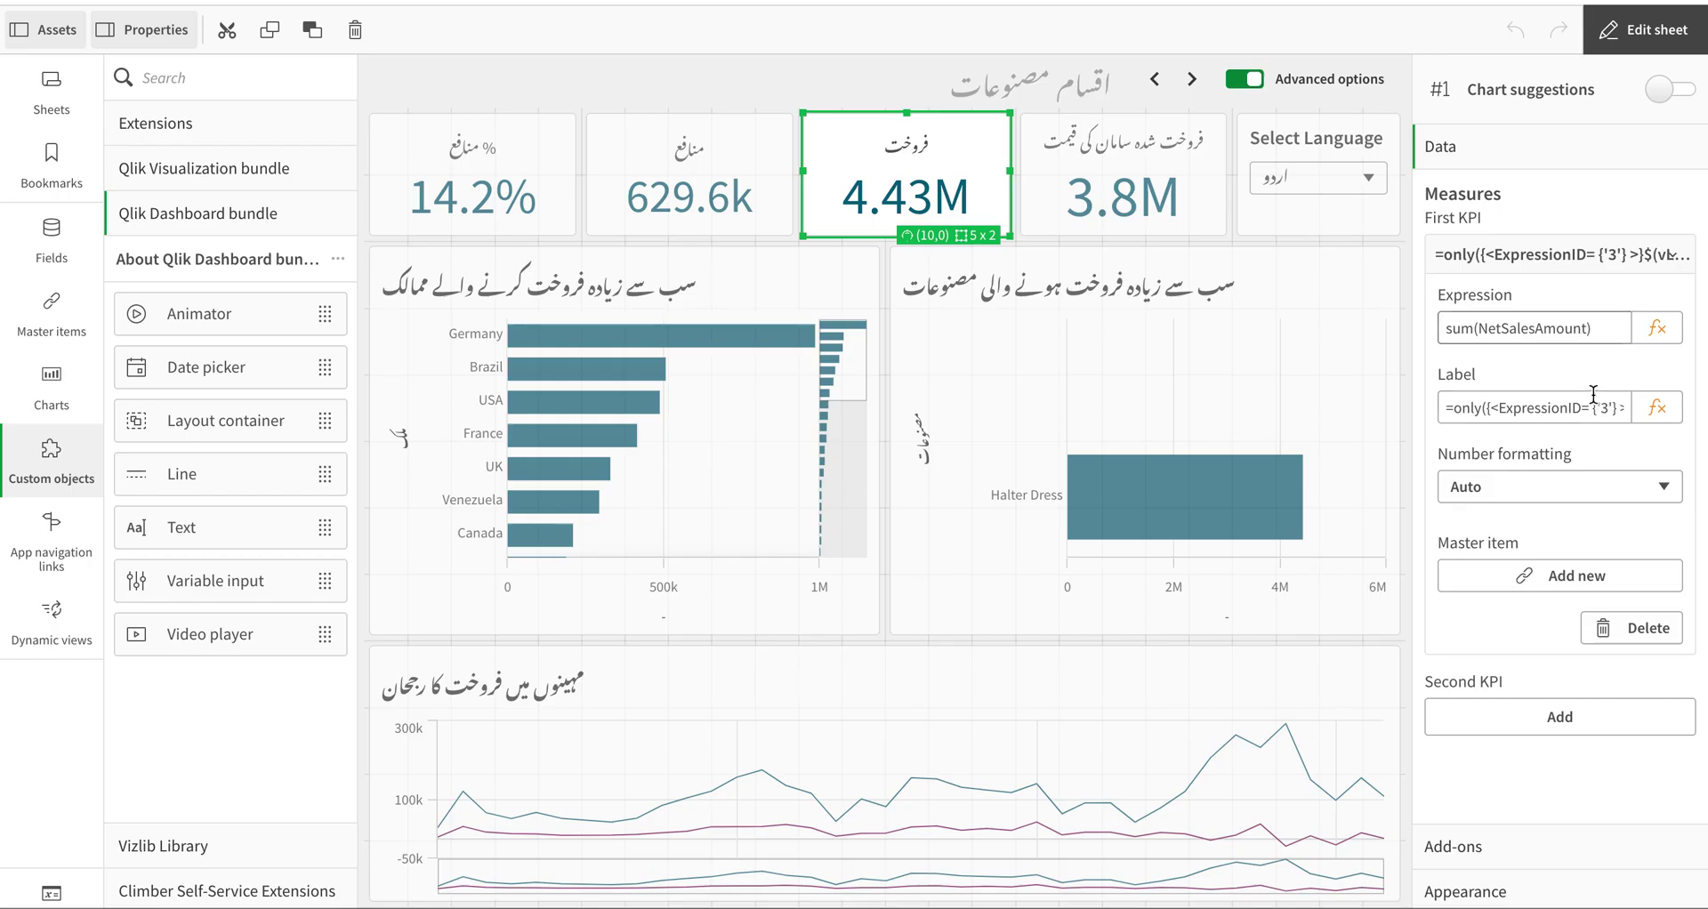
left_click(1657, 407)
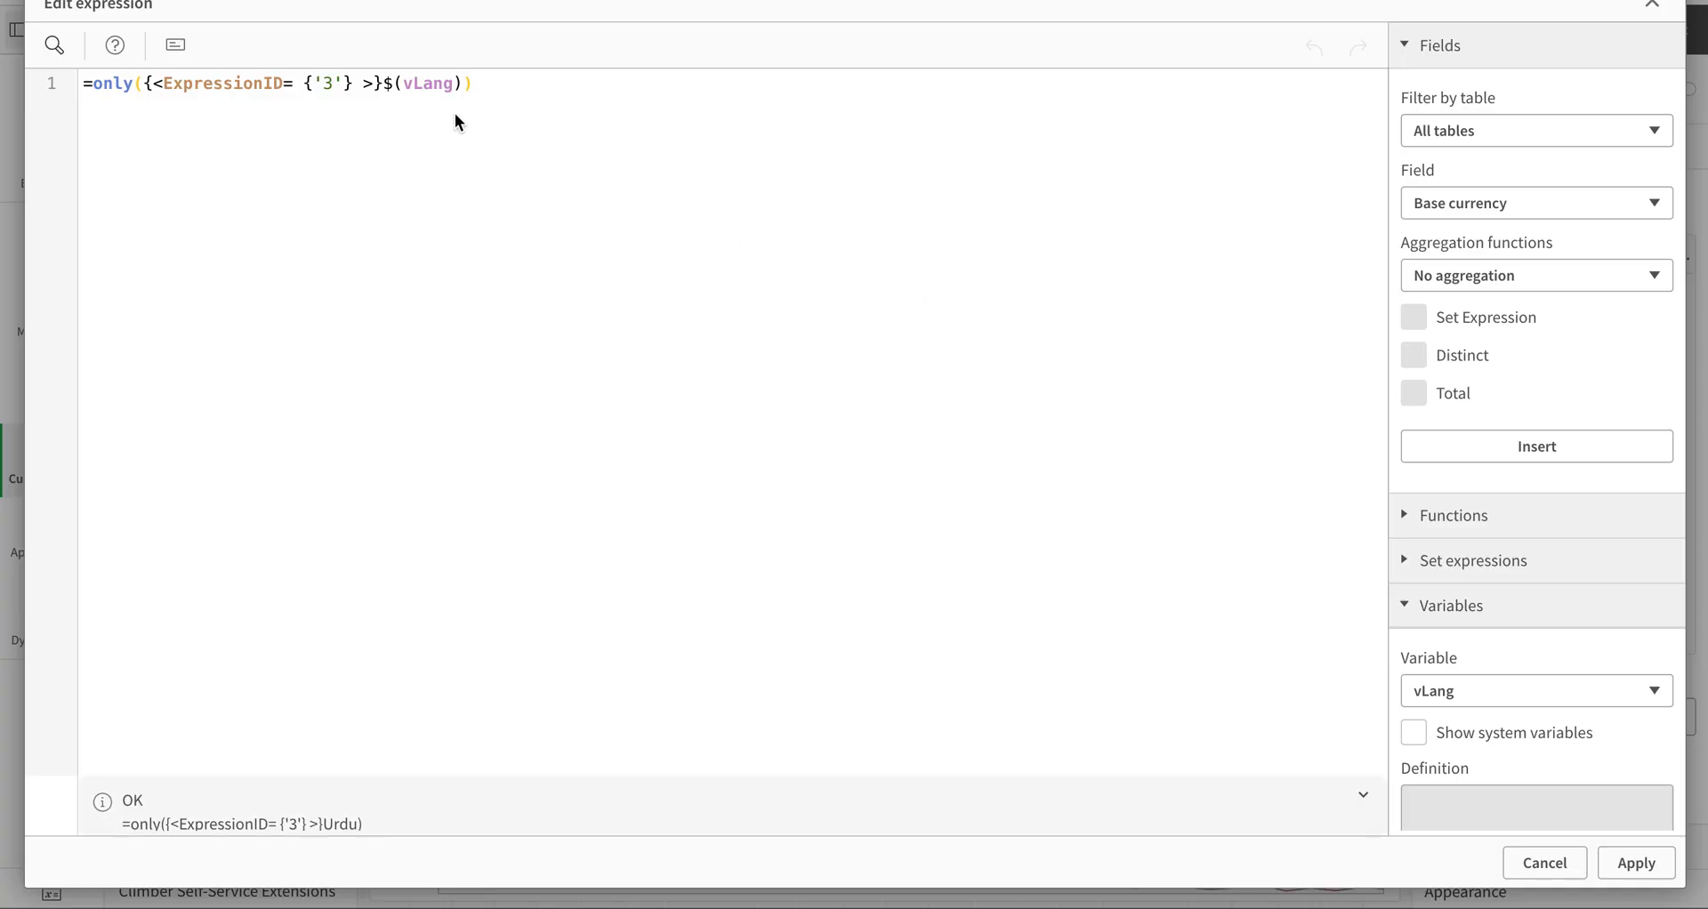
key("Escape")
Examine the COGS KPI's label and the Top Selling Product chart's dimension and title expressions without changing them.
left_click(1145, 199)
left_click(1198, 322)
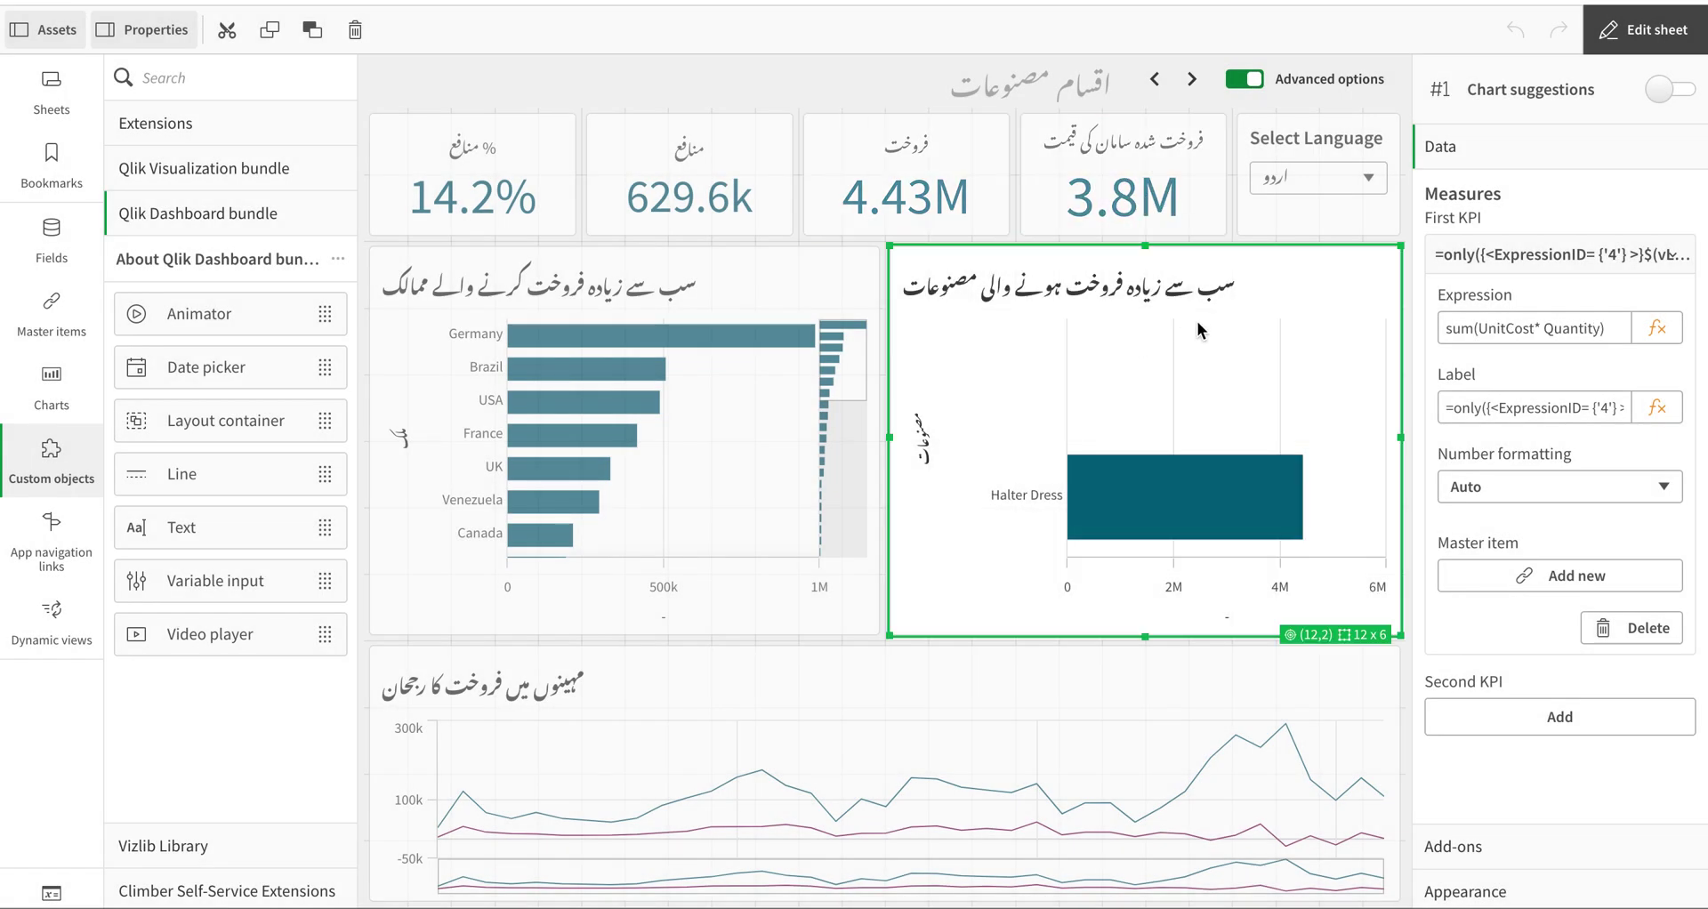
left_click(1518, 260)
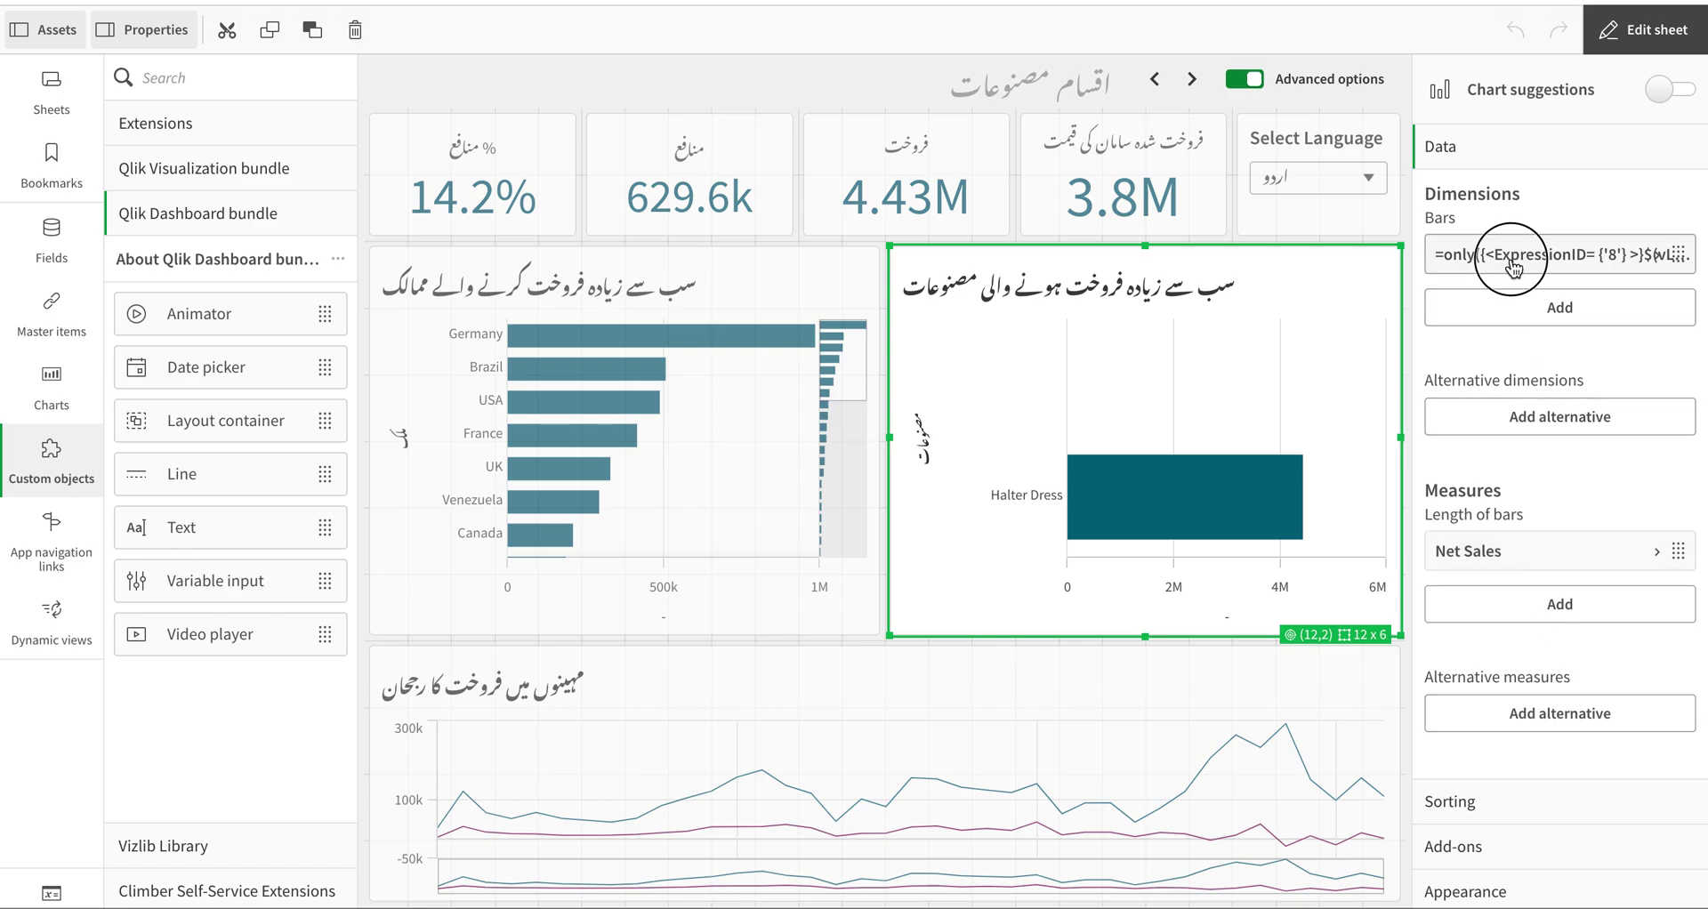
left_click(1518, 259)
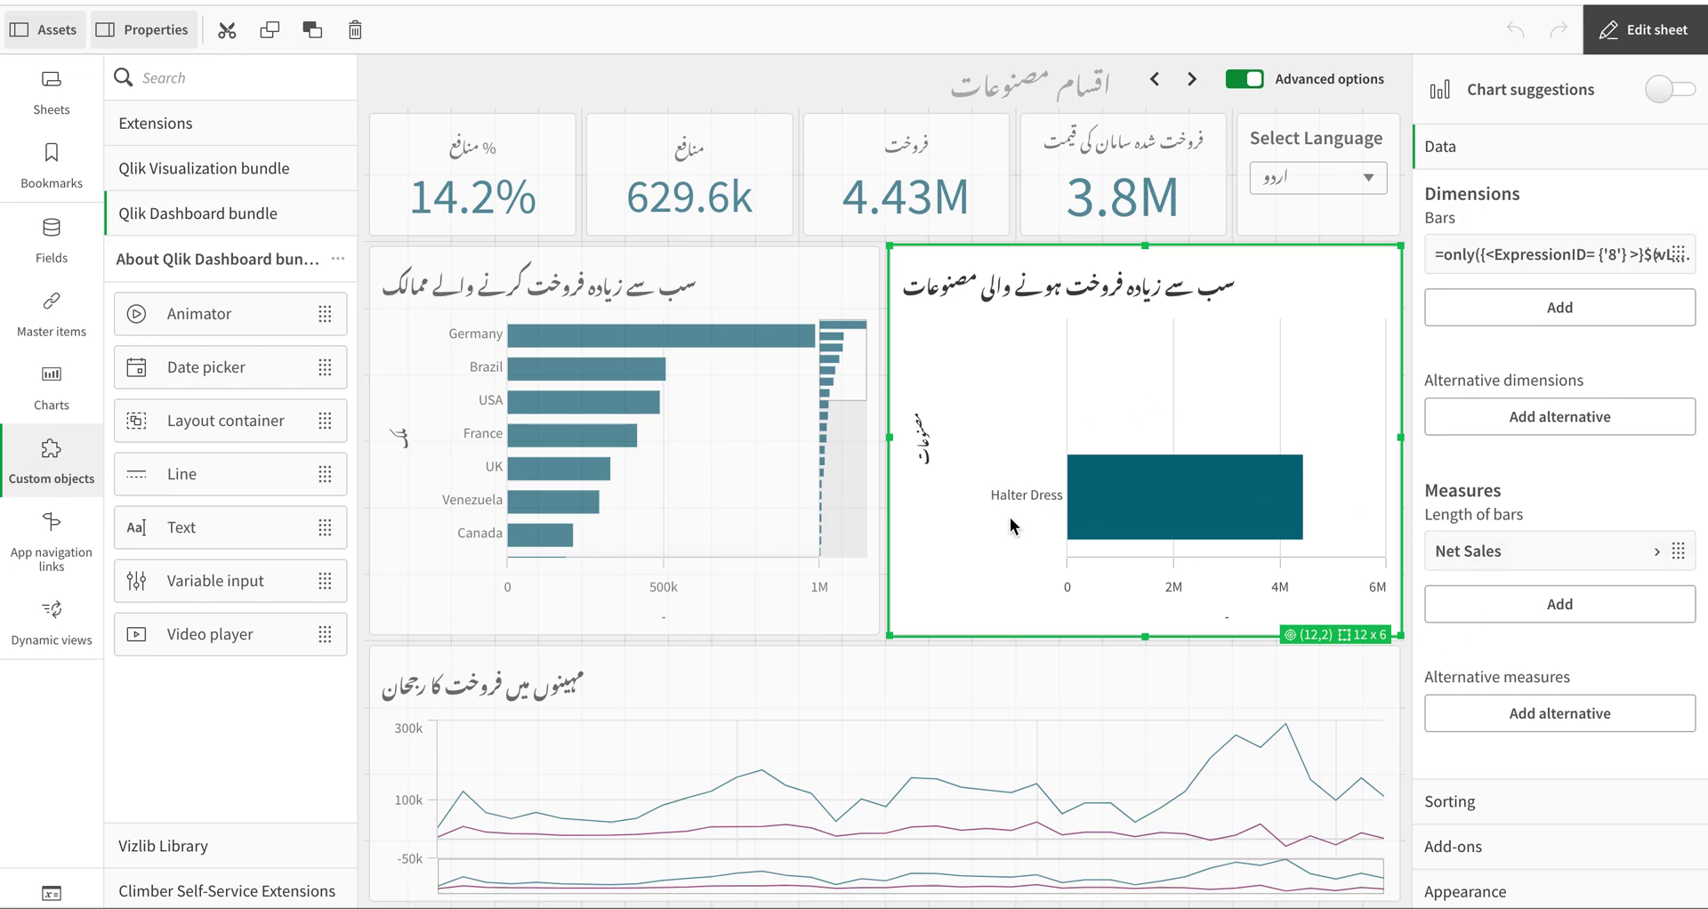
left_click(1597, 888)
left_click(1672, 477)
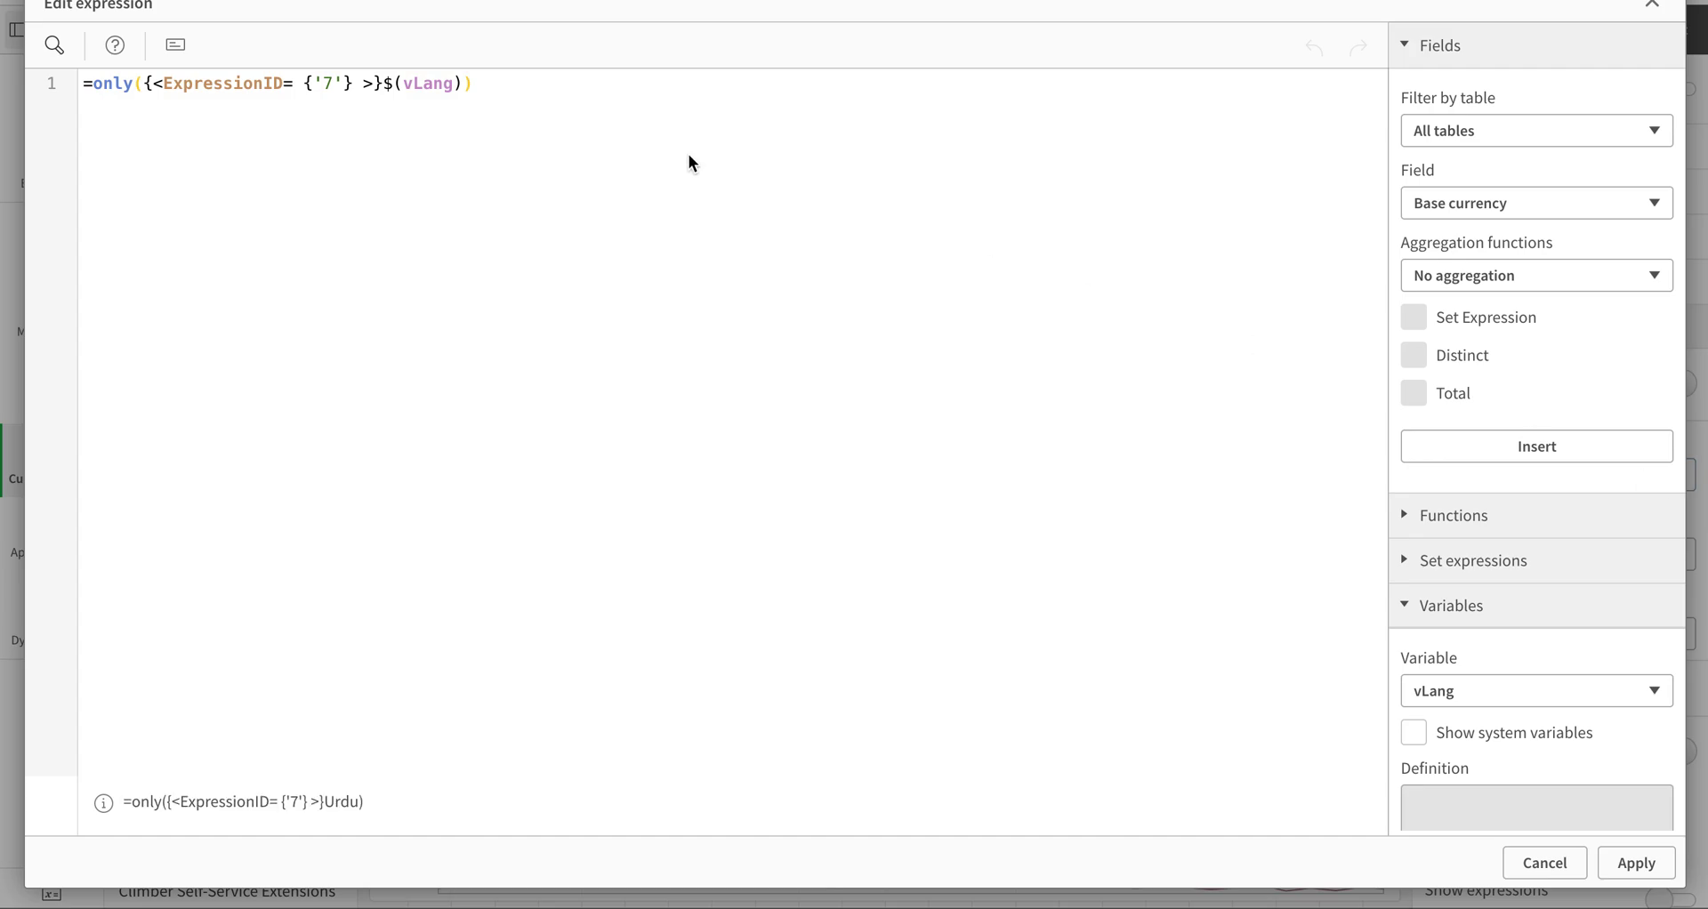
left_click(1544, 863)
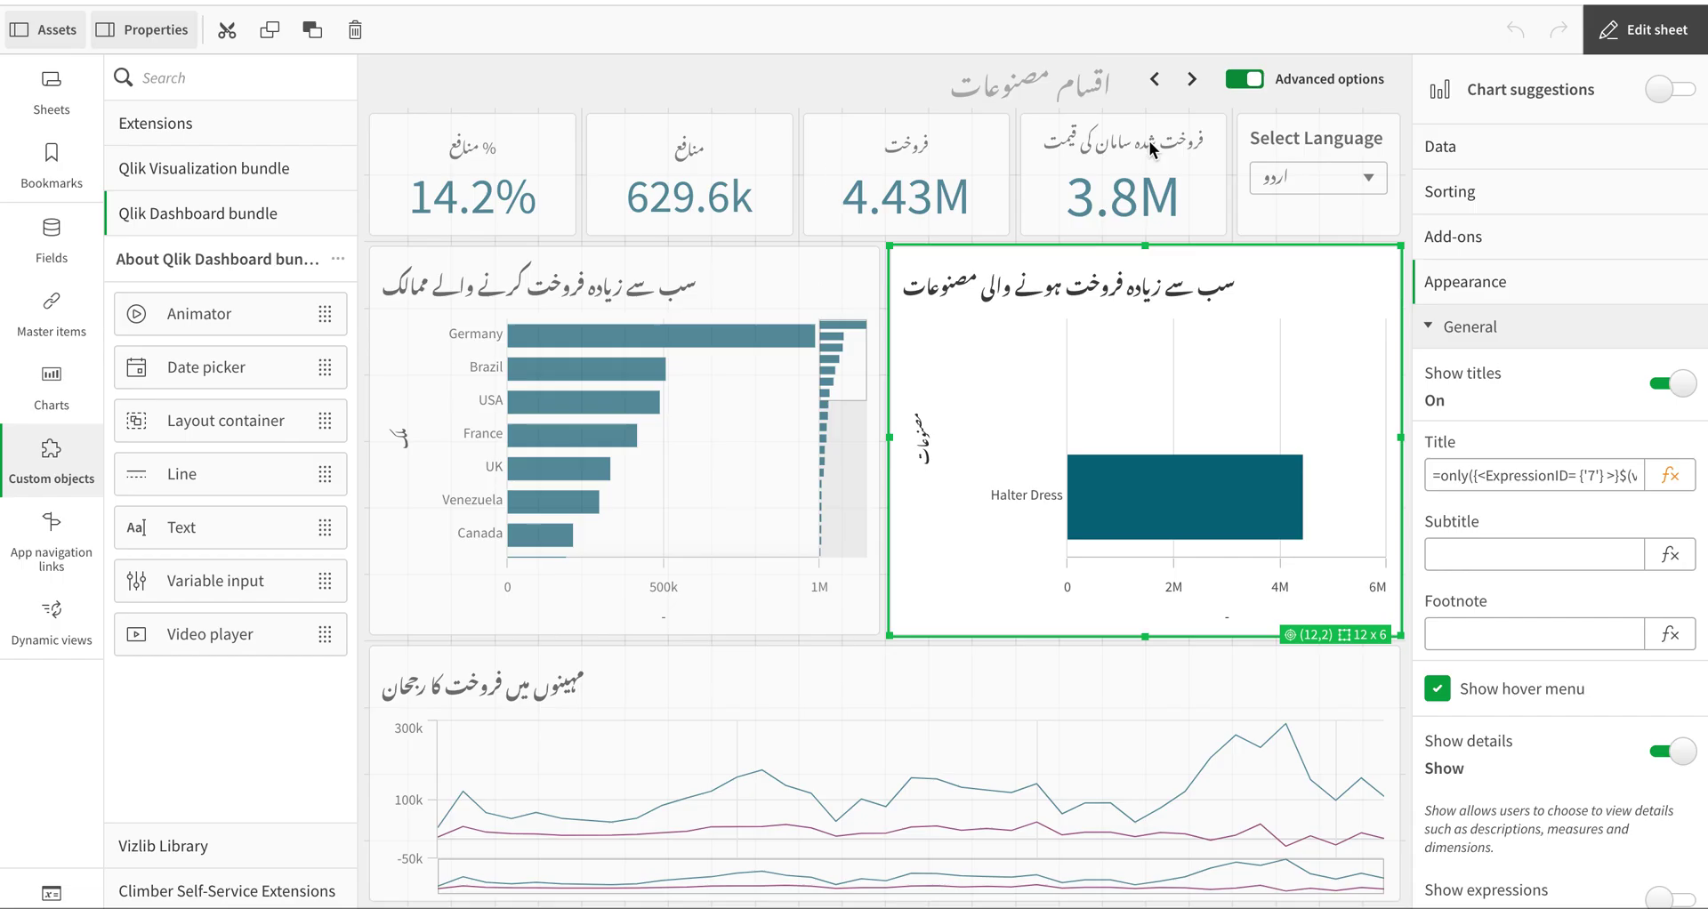
Leave edit mode and switch the finished dashboard's language to English.
left_click(1690, 49)
left_click(1480, 178)
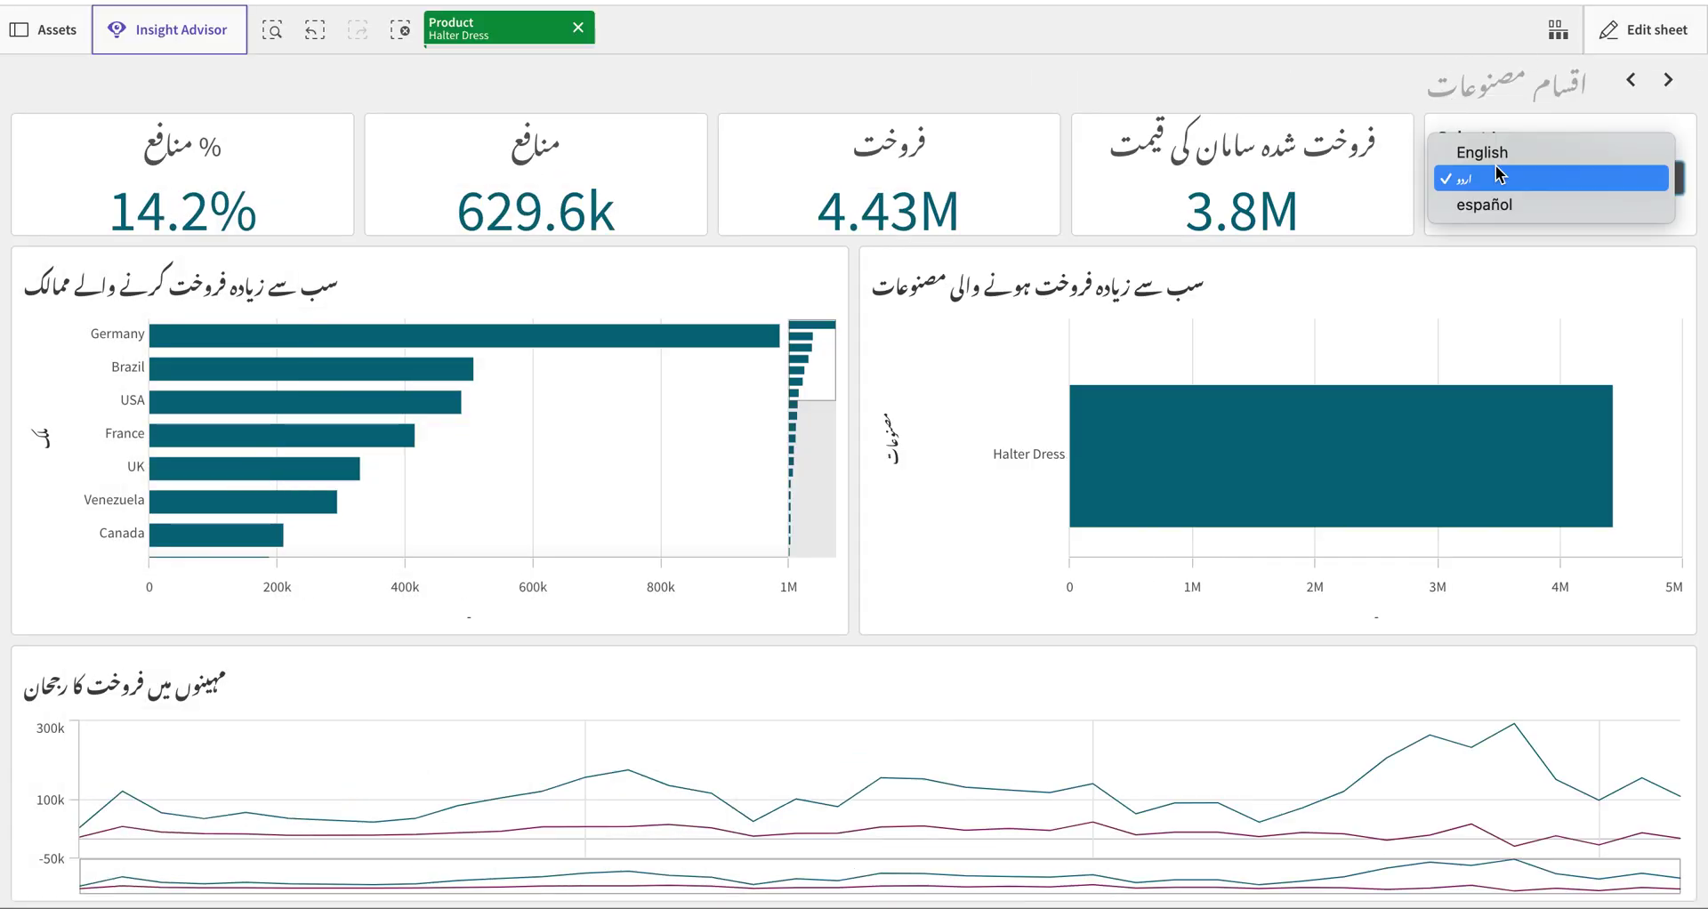
left_click(1486, 157)
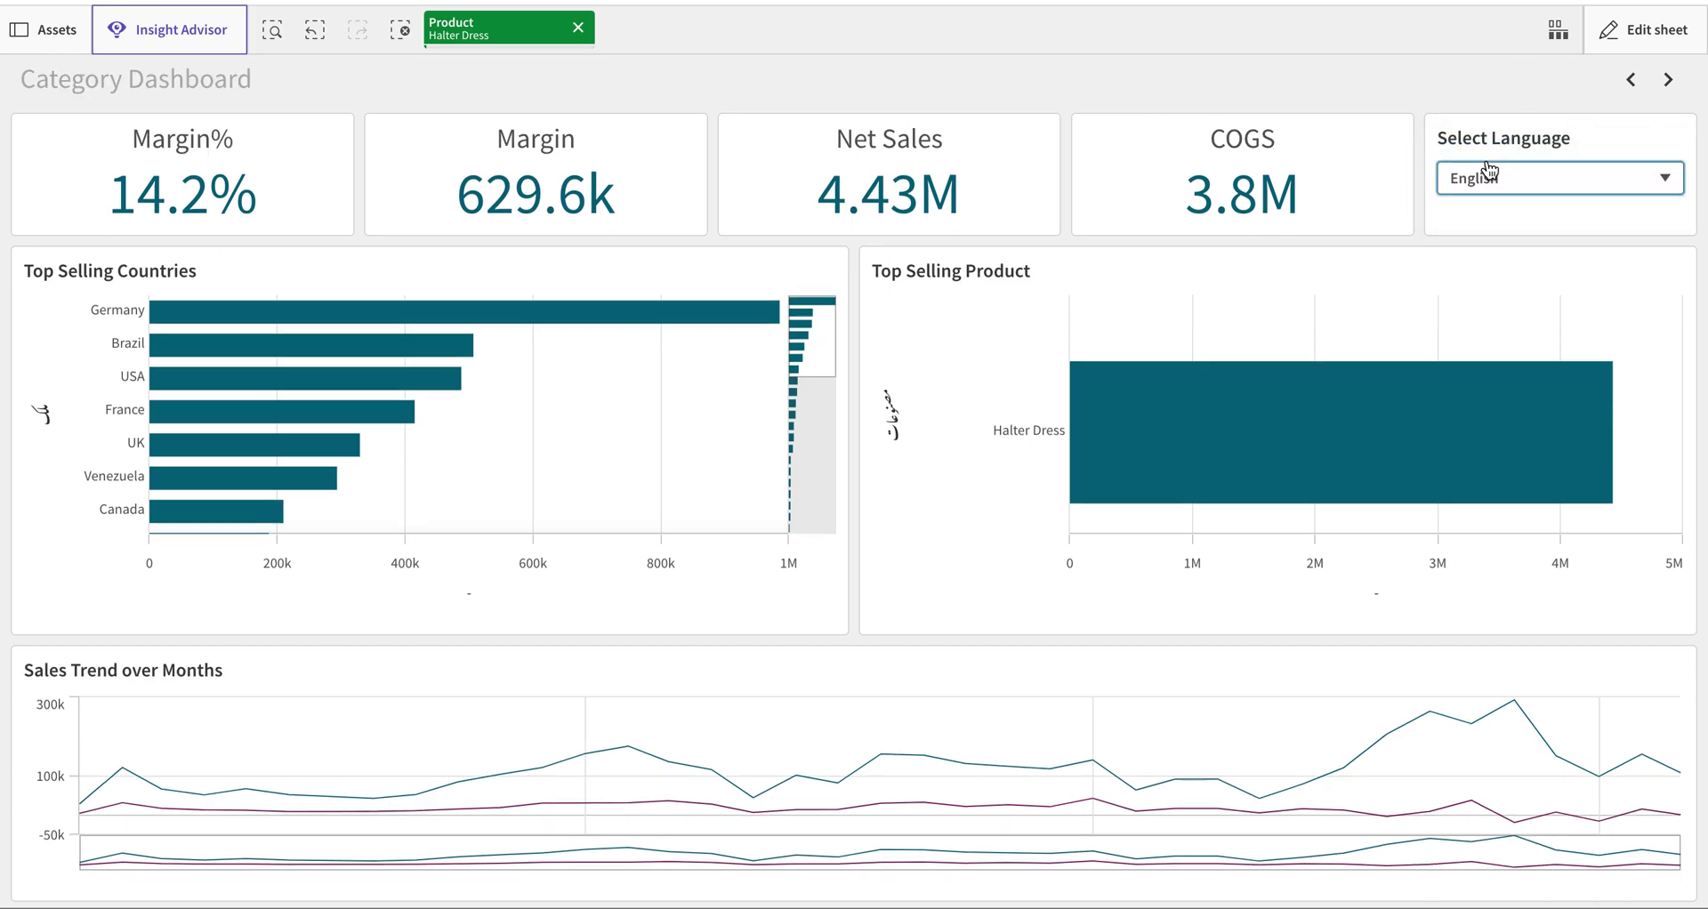
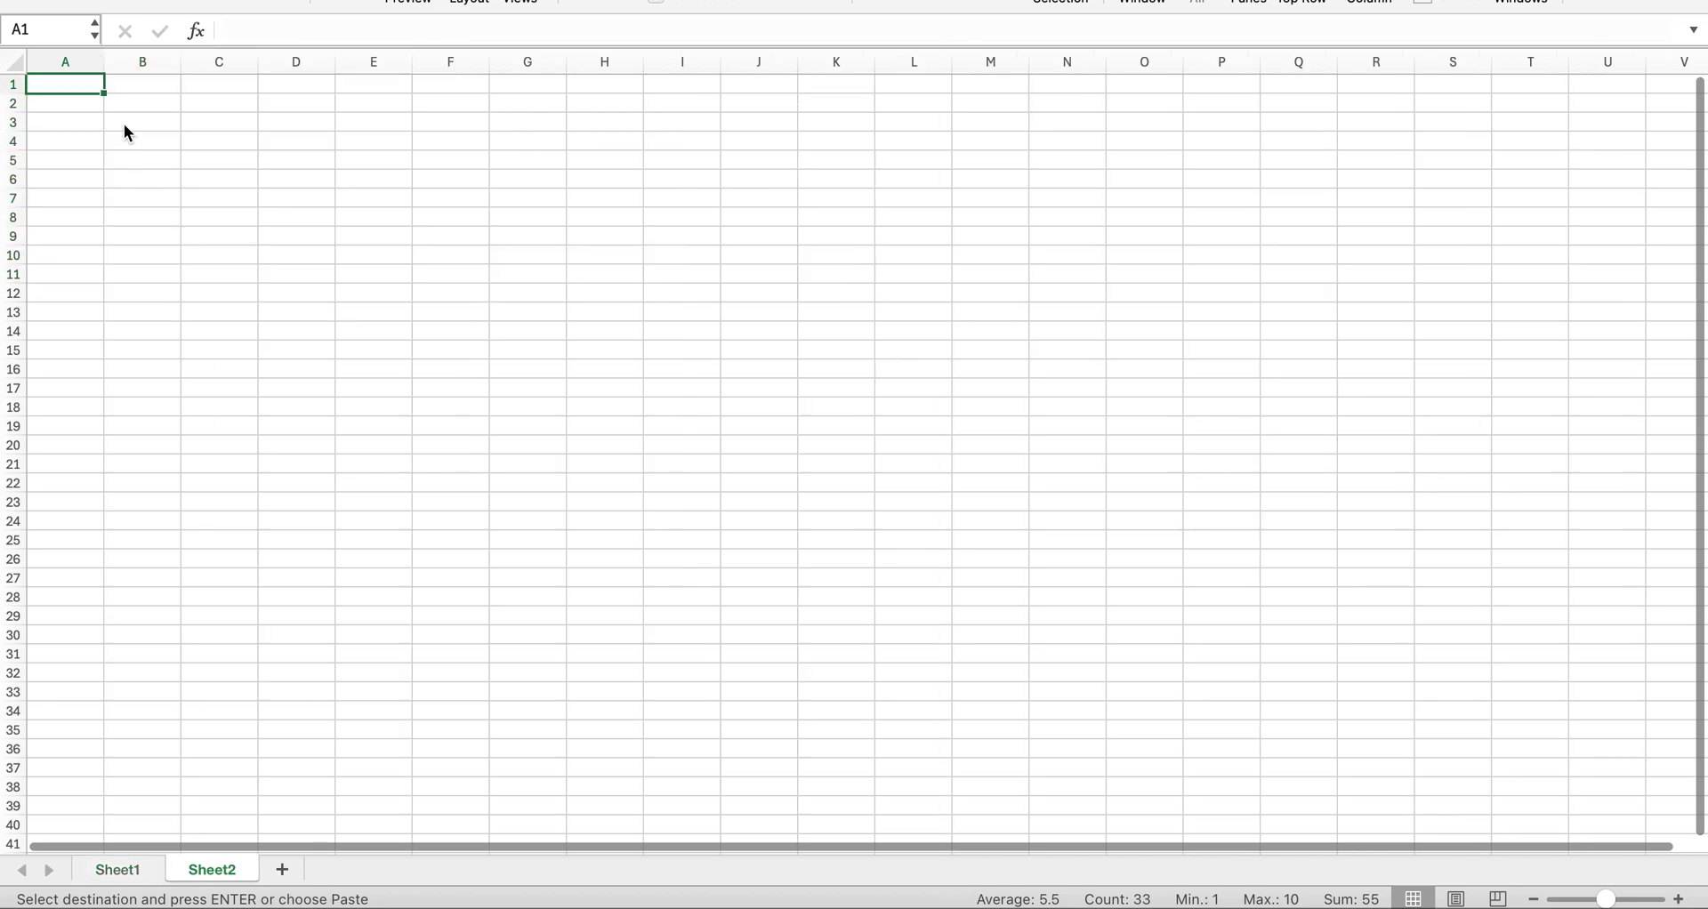
Paste the Expression, ExpressionID and English columns into Sheet2 of the Excel workbook from cell A1, and select the English column.
type("Expression\tExpressionID\tEnglish Margin%\t1\tMargin% Margin\t2\tMargin Net Sales\t3\tNet Sales COGS\t4\tCOGS Top Selling Countries\t5\tTop Selling Countries Country\t6\tCountry Top Selling Product\t7\tTop Selling Product Product\t8\tProduct Sales Trend over Months\t9\tSales Trend over Months Category Dashboard\t10\tCategory Dashboard")
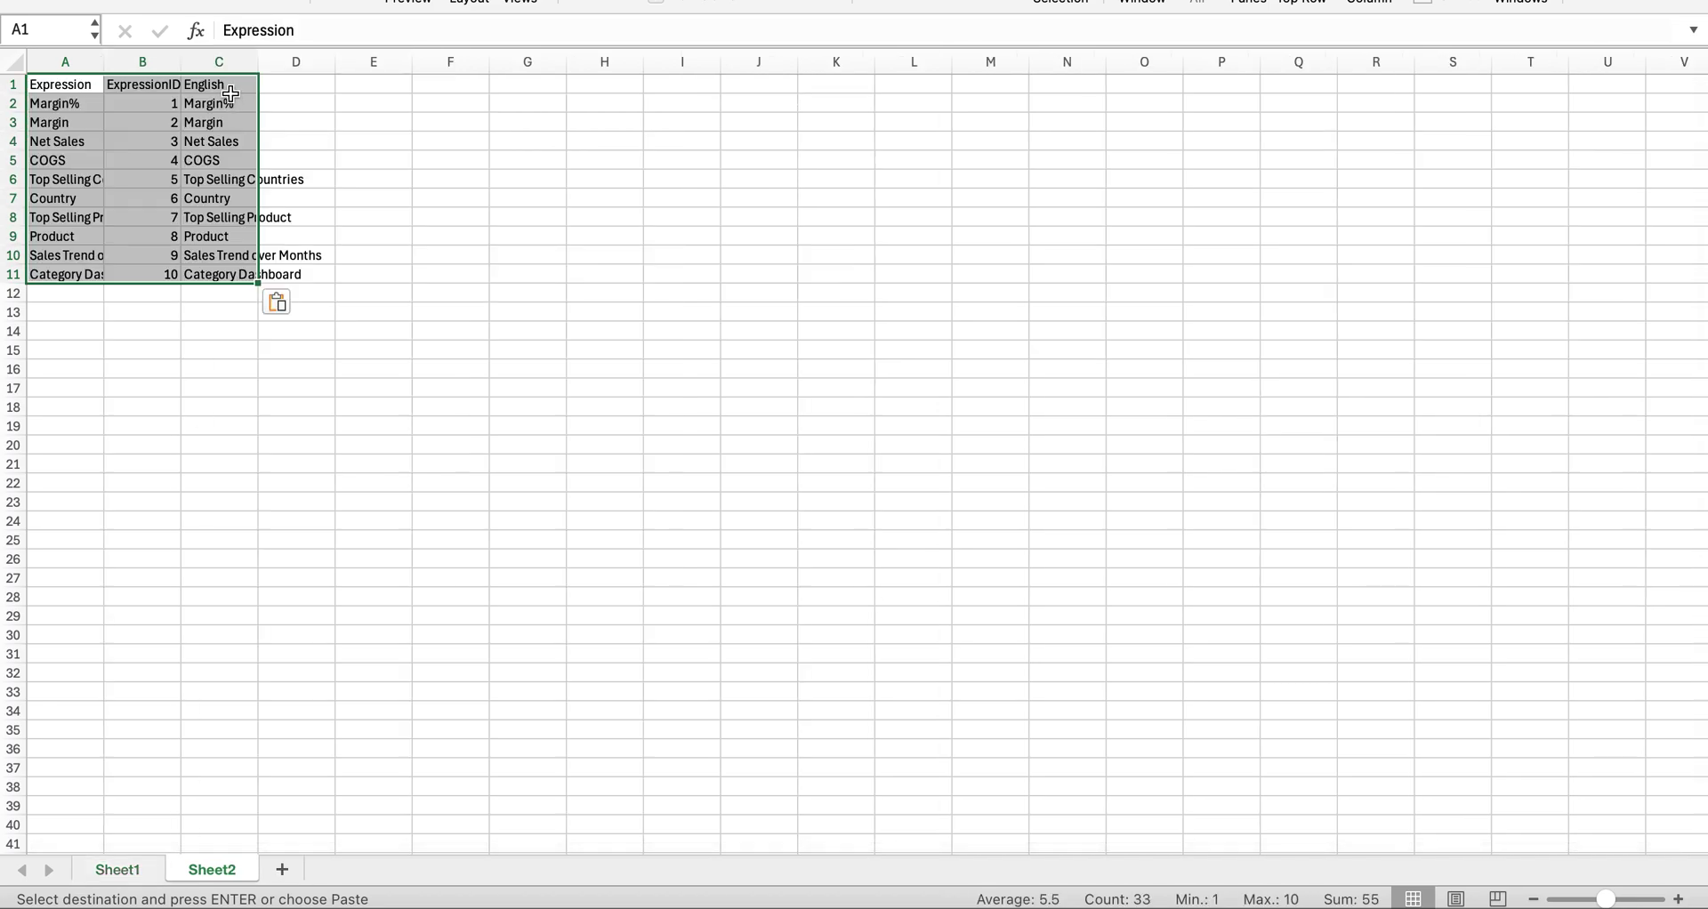
left_click(230, 93)
left_click(233, 70)
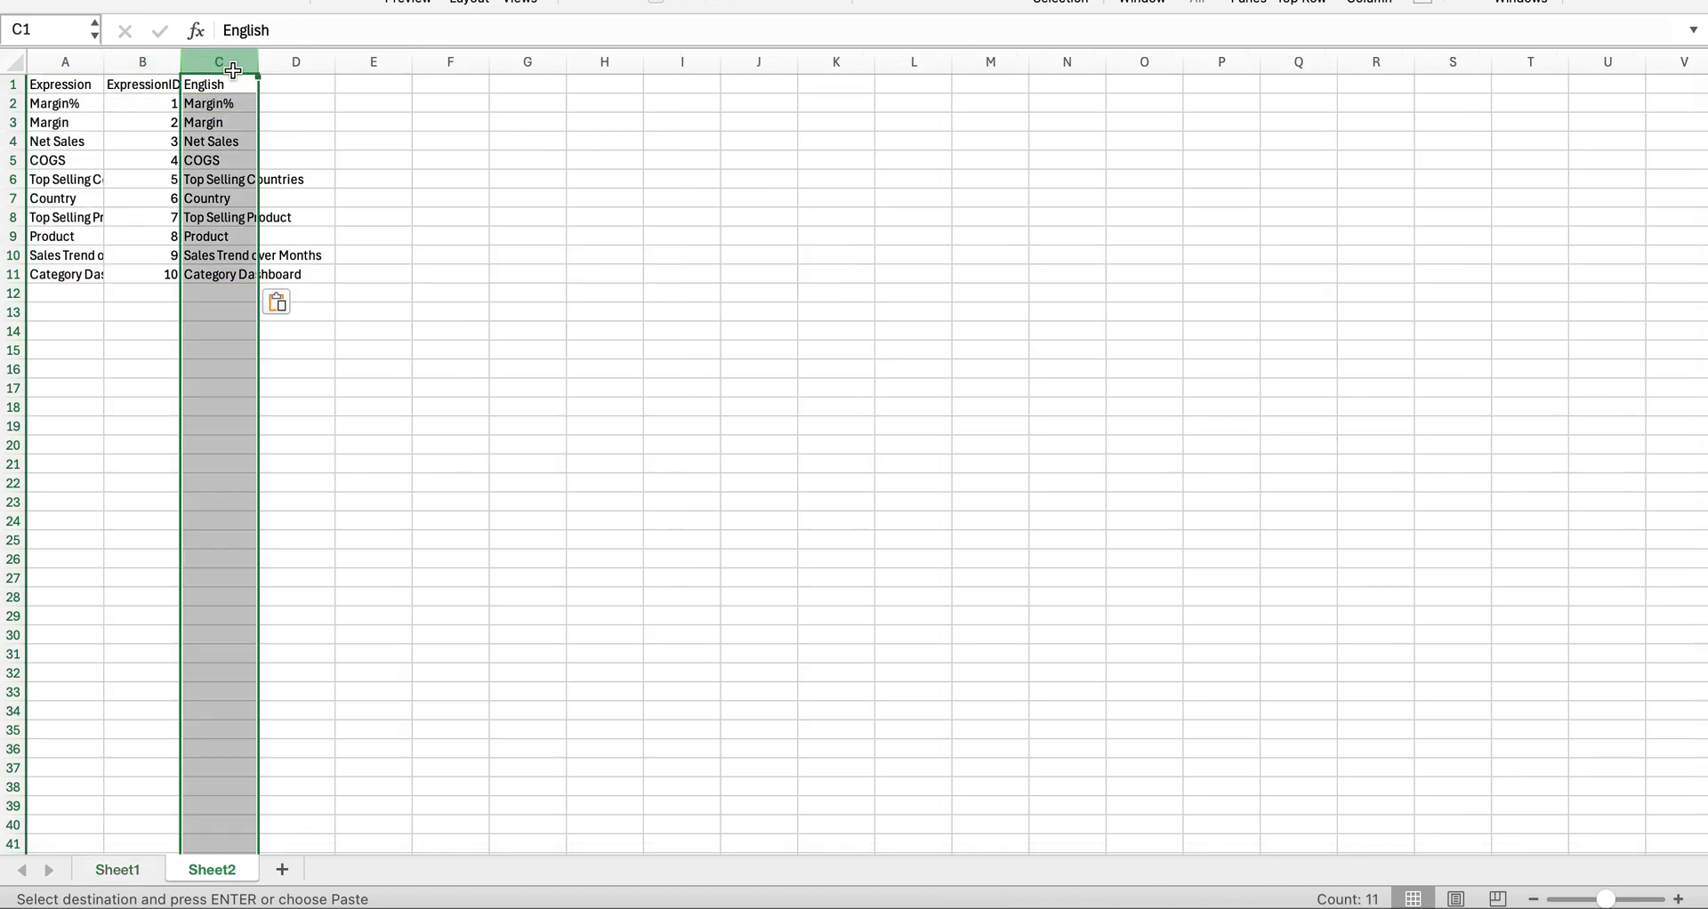
Insert a blank column before the English column on Sheet2 and give it the header Language.
key("ctrl+shift+plus")
left_click(231, 89)
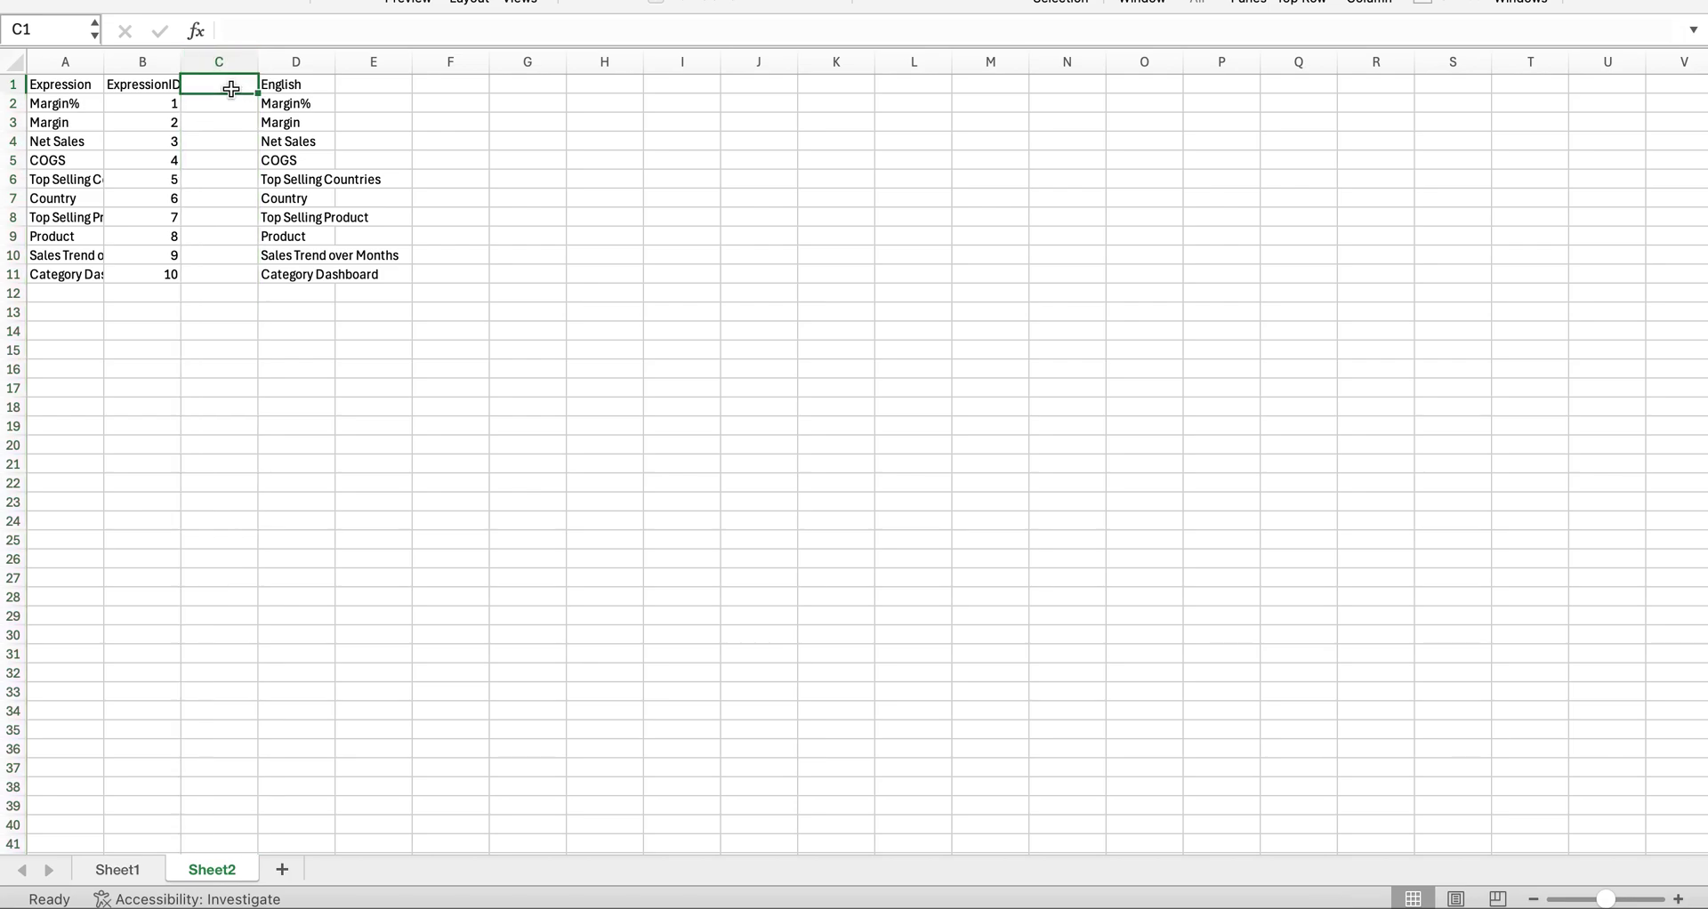
type("Eng")
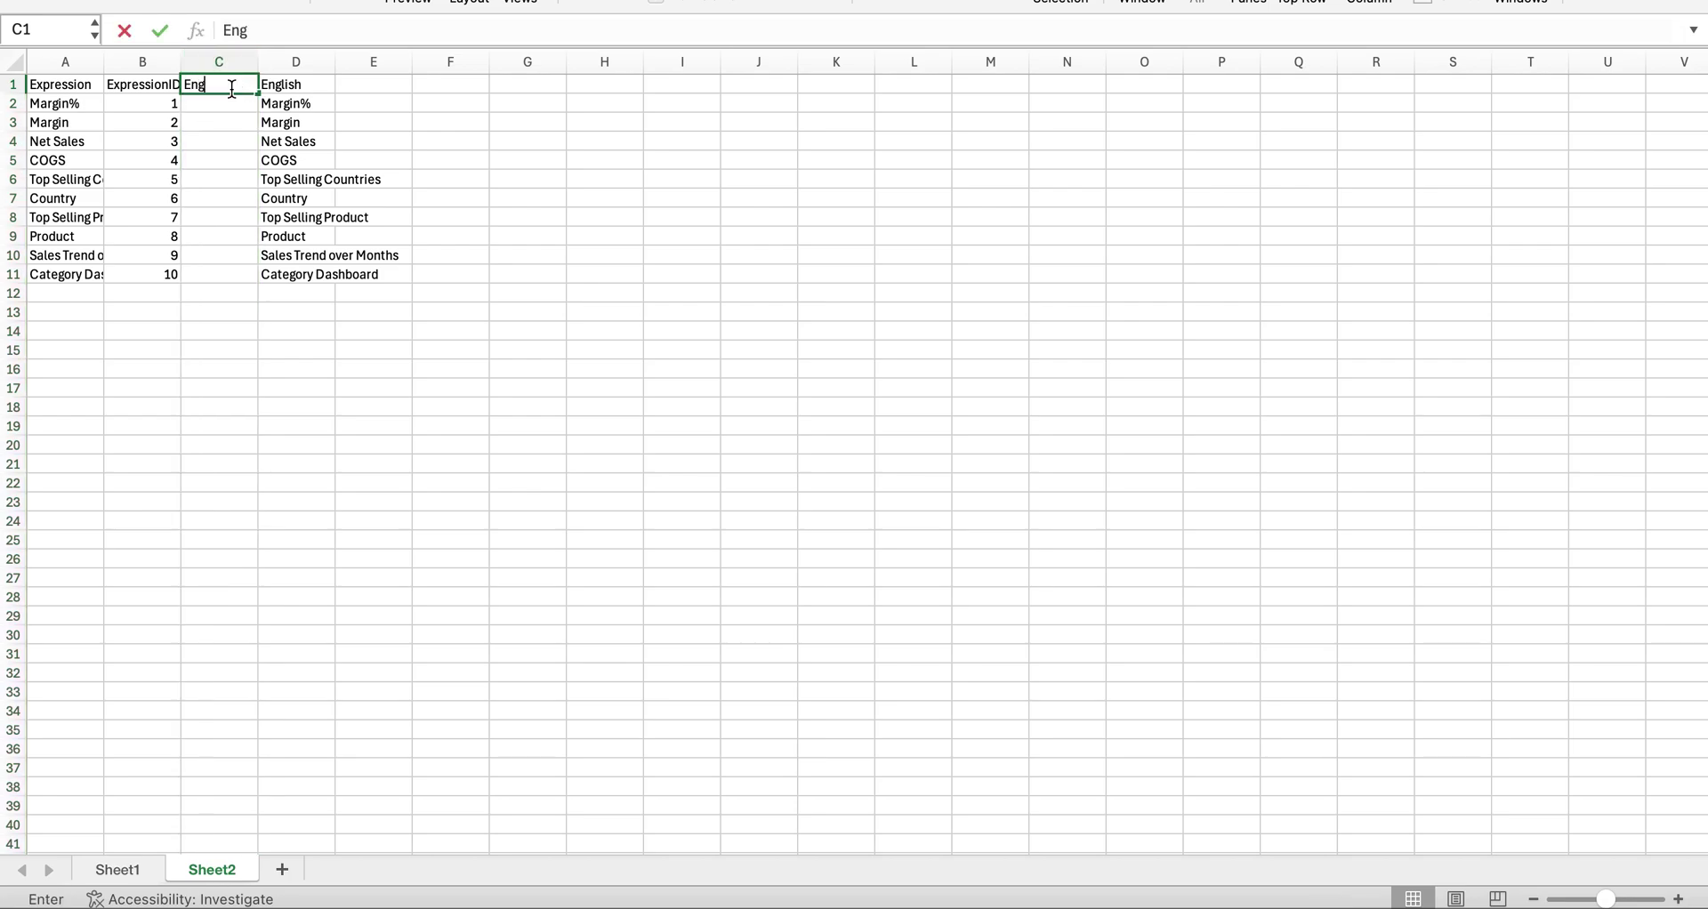
type("Language")
key("Return")
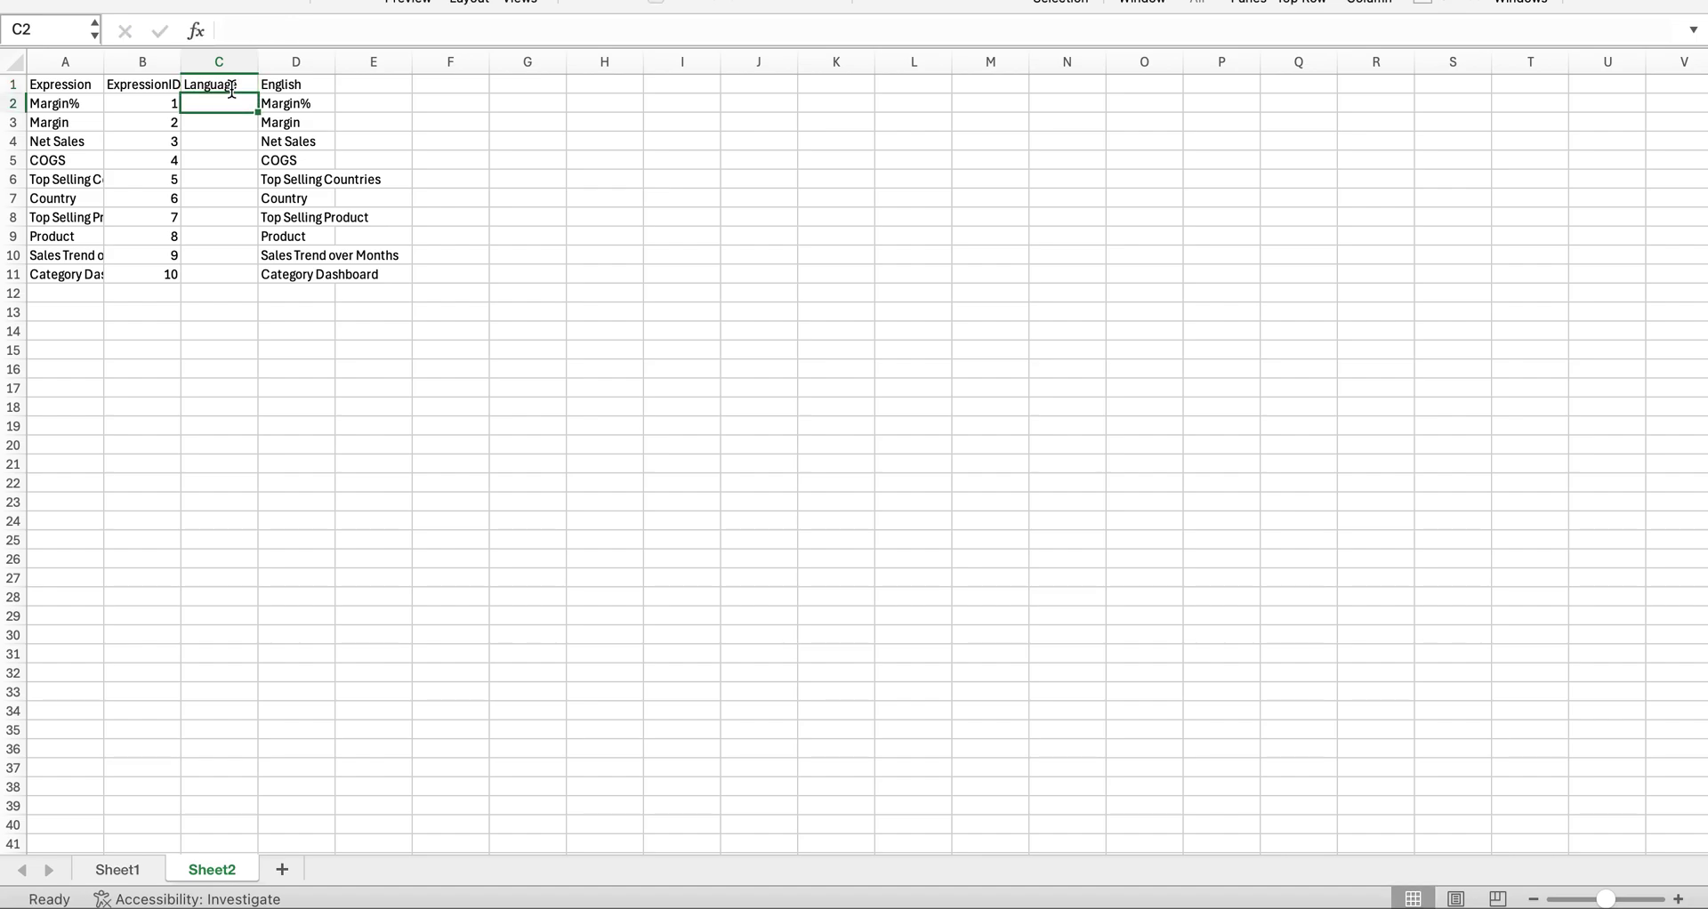
Fill the Language column with English for rows 2 to 11 and rename the translation column's header to value.
left_click(303, 85)
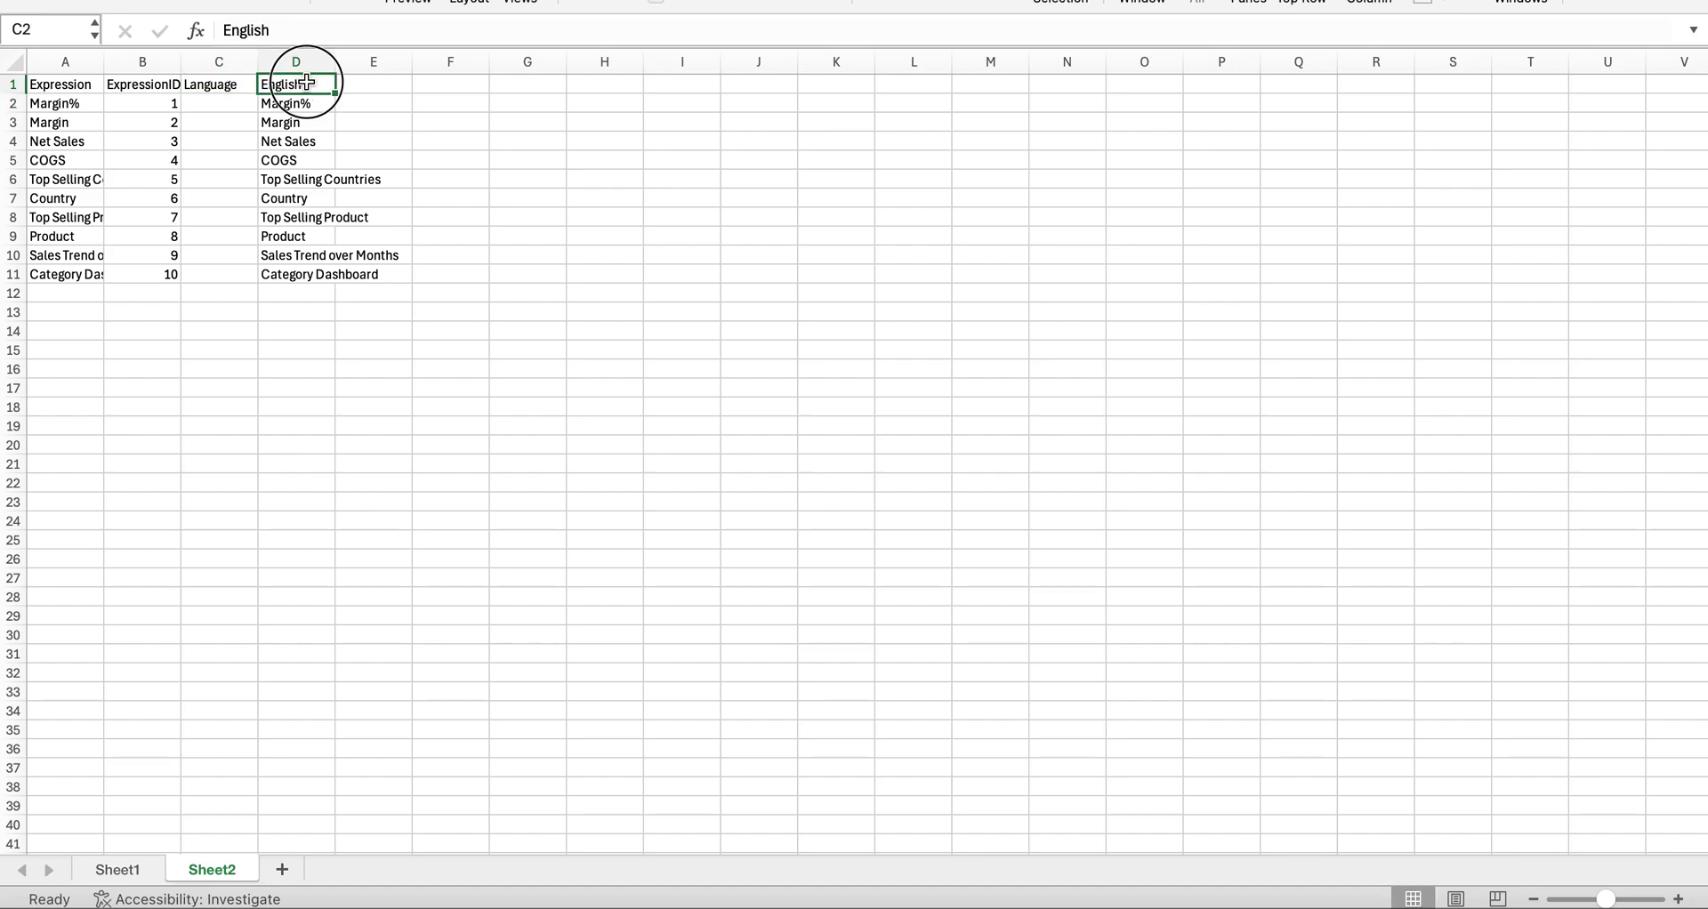
key("ctrl+c")
left_click(214, 107)
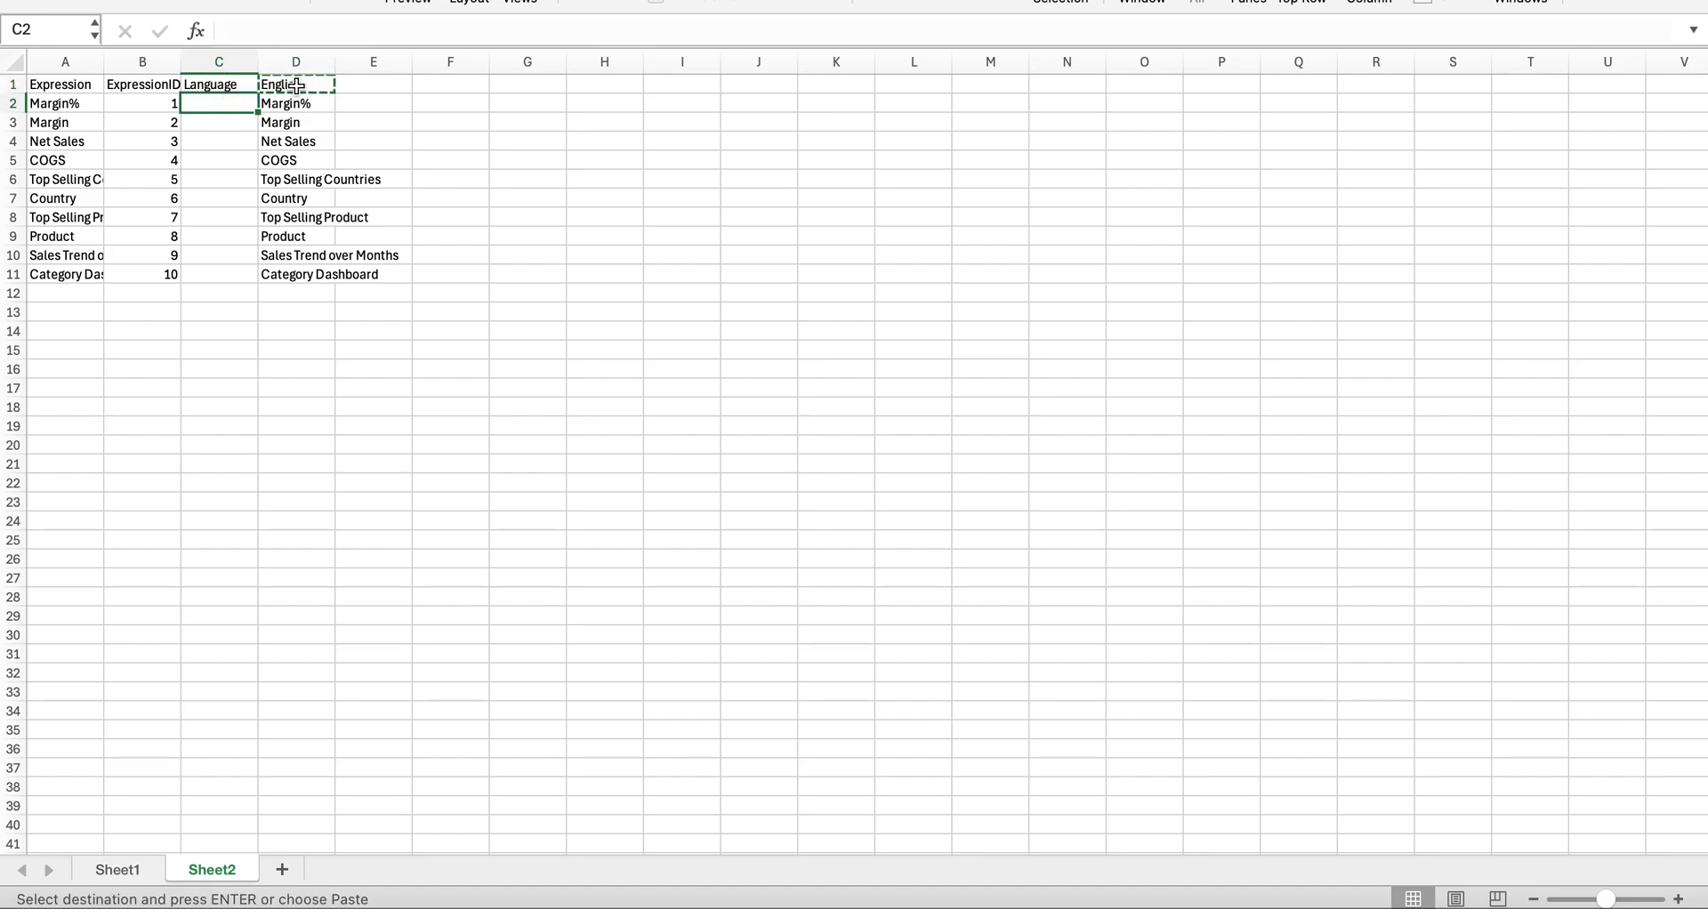
key("ctrl+v")
key("BackSpace")
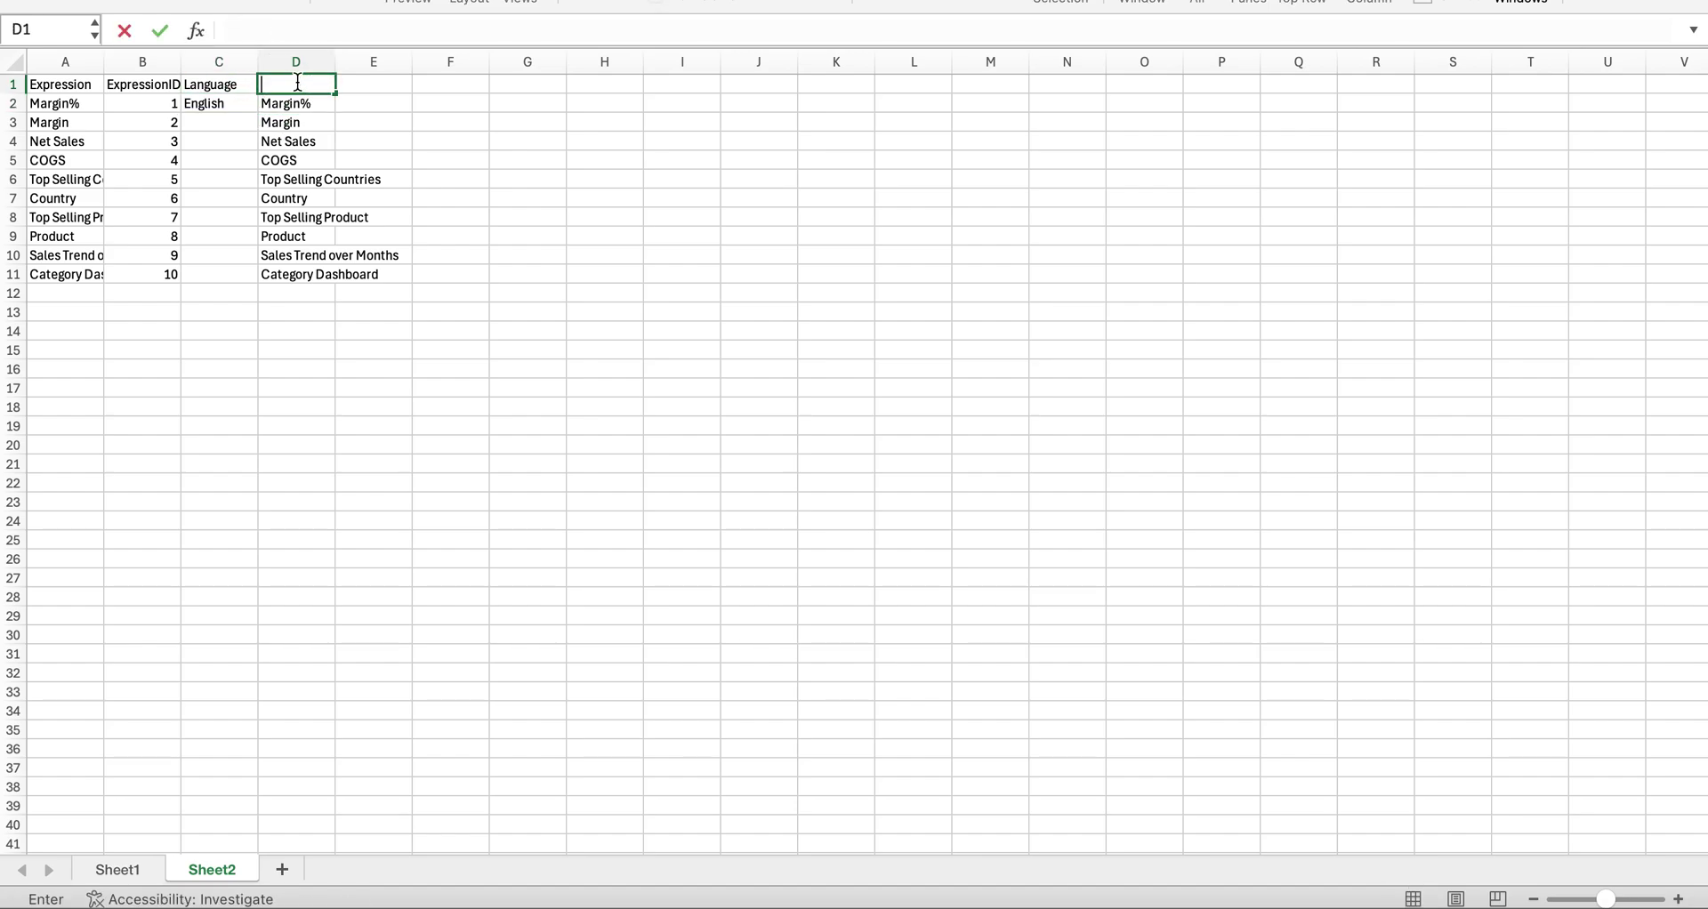
key("Return")
left_click(243, 106)
double_click(256, 111)
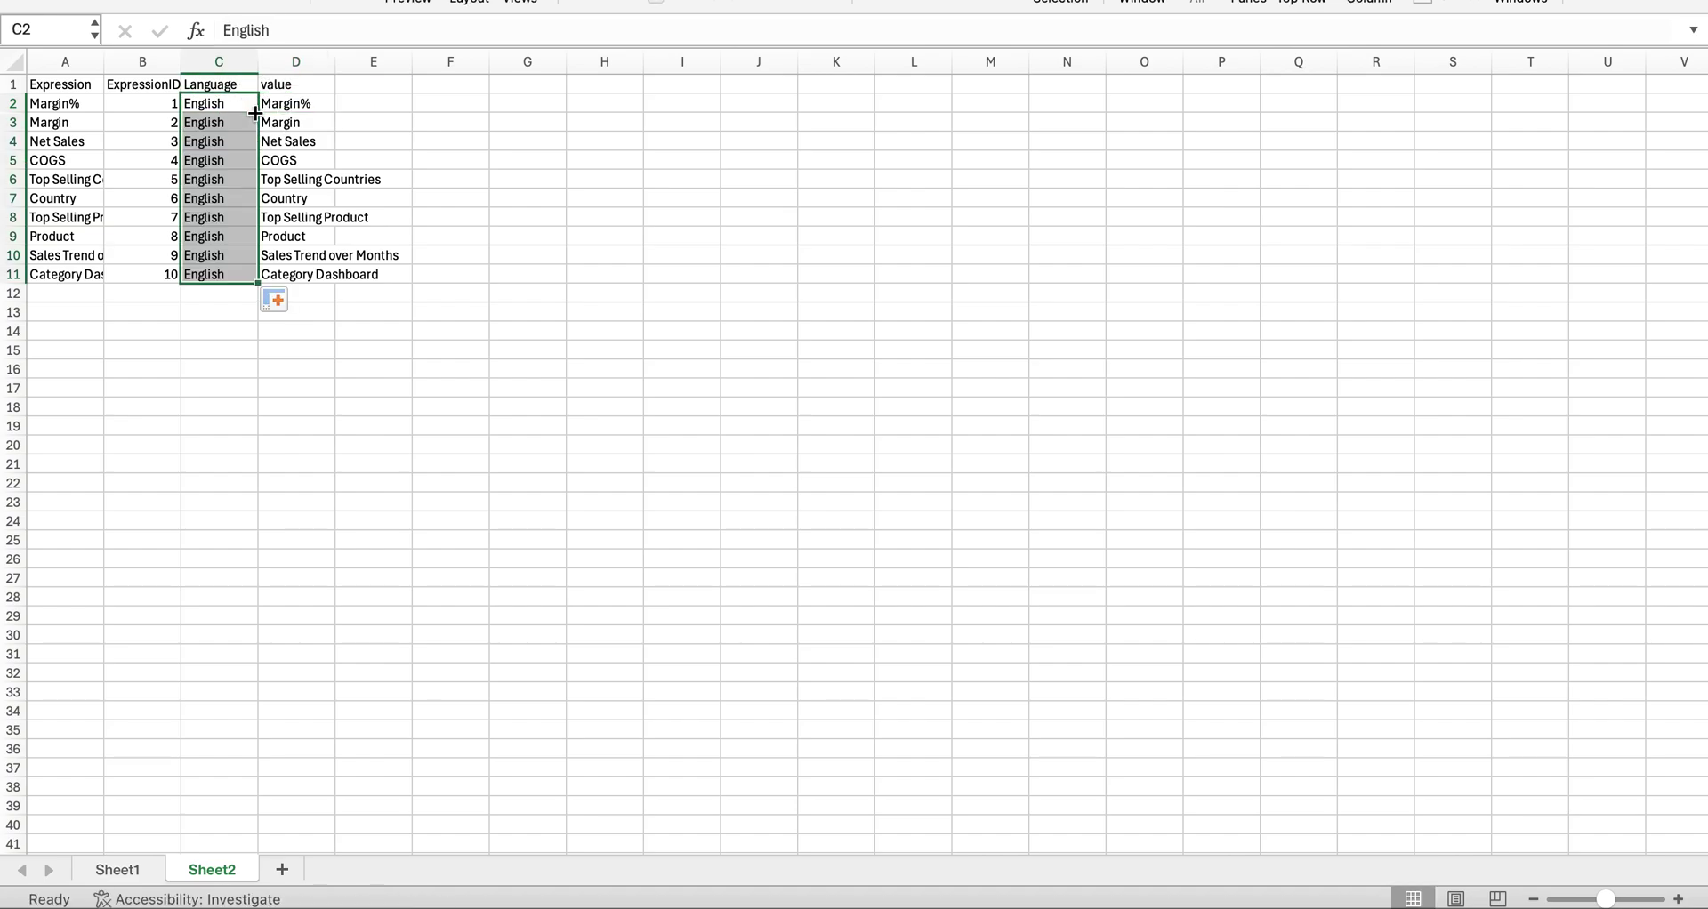
Copy the expressions and their IDs from A2:B11 into the rows starting at A12.
left_click_drag(49, 109, 173, 278)
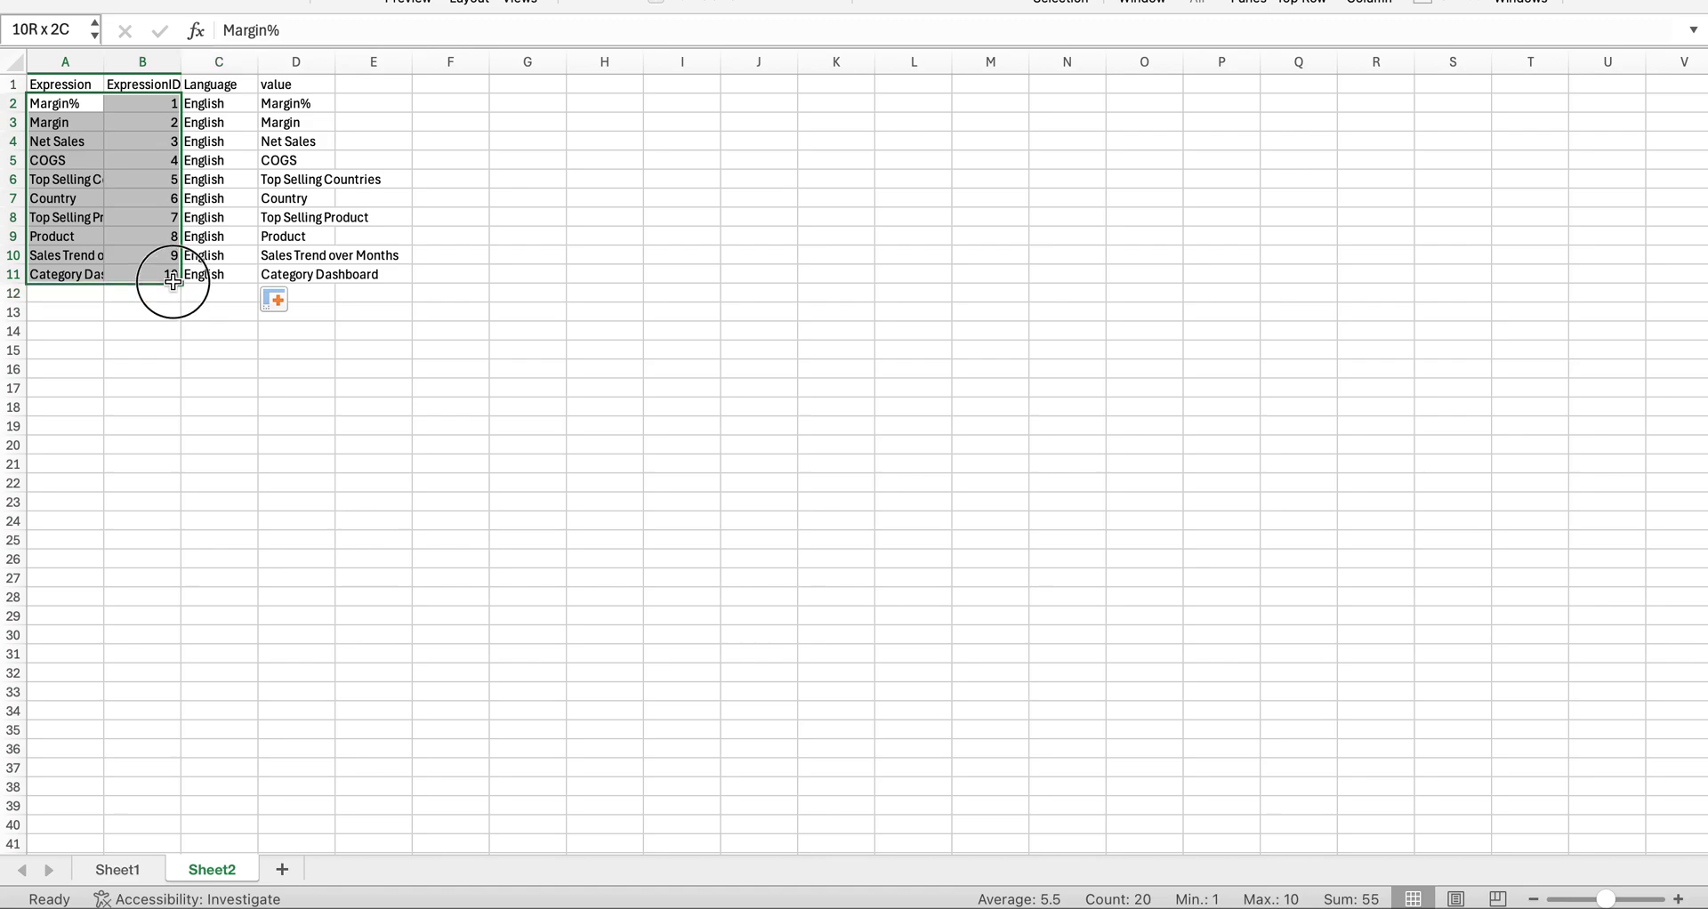
key("super+c")
left_click(79, 304)
left_click(78, 294)
key("super+v")
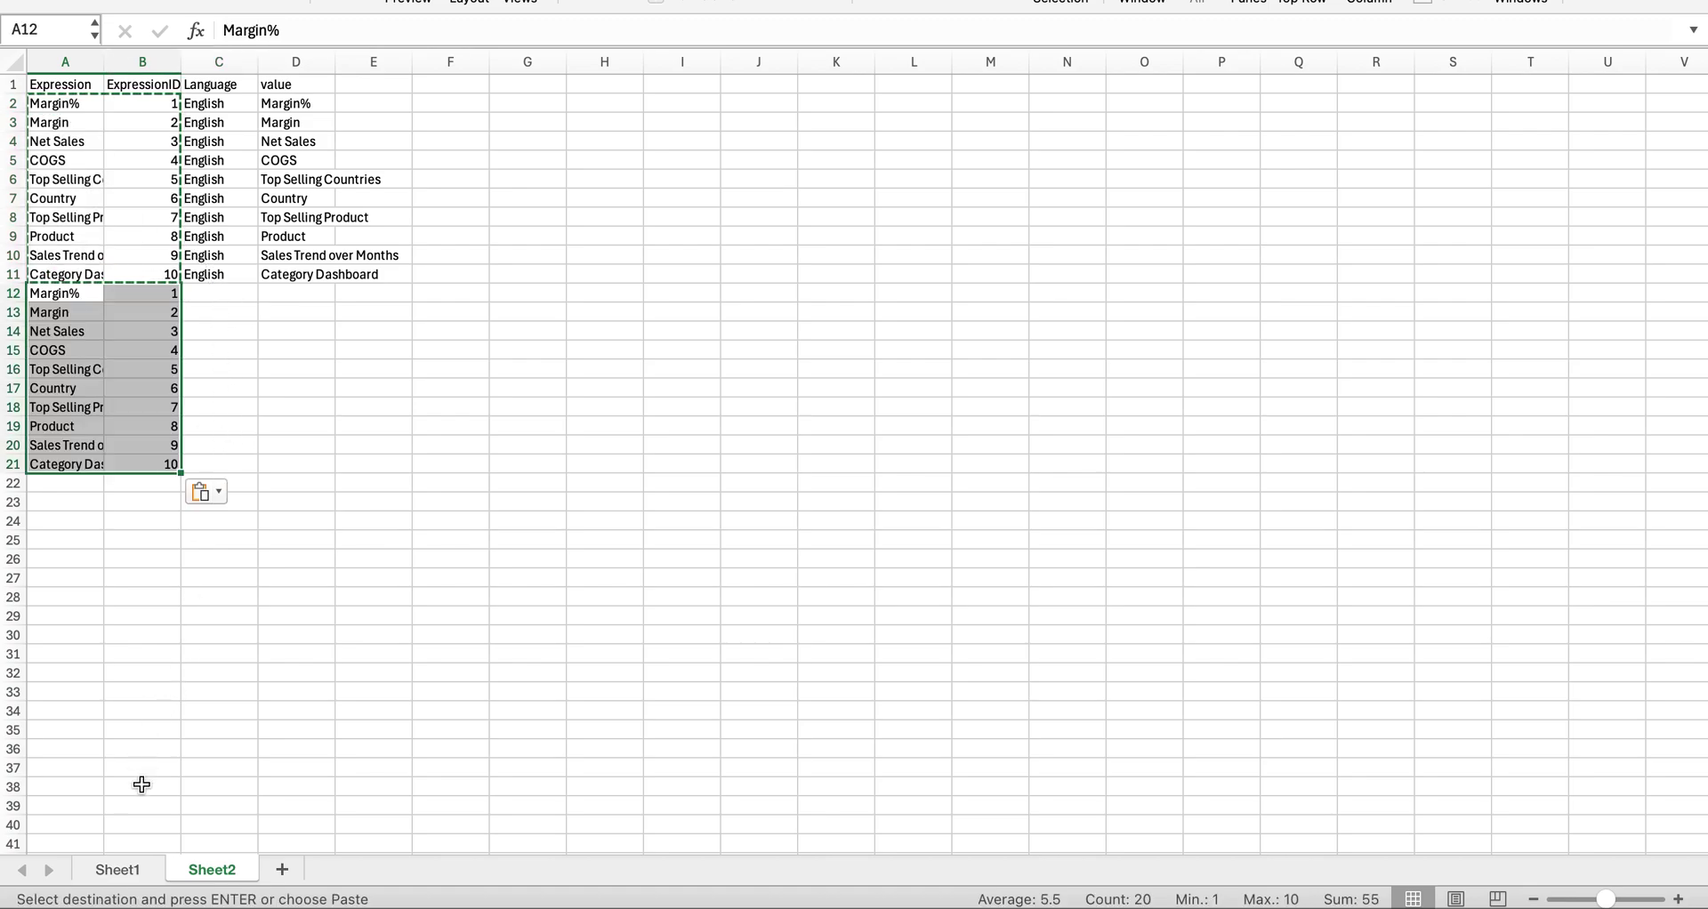
Copy the Spanish header from Sheet1 into C12 of Sheet2 and fill it down to row 21.
left_click(120, 869)
left_click(540, 85)
key("super+c")
left_click(238, 879)
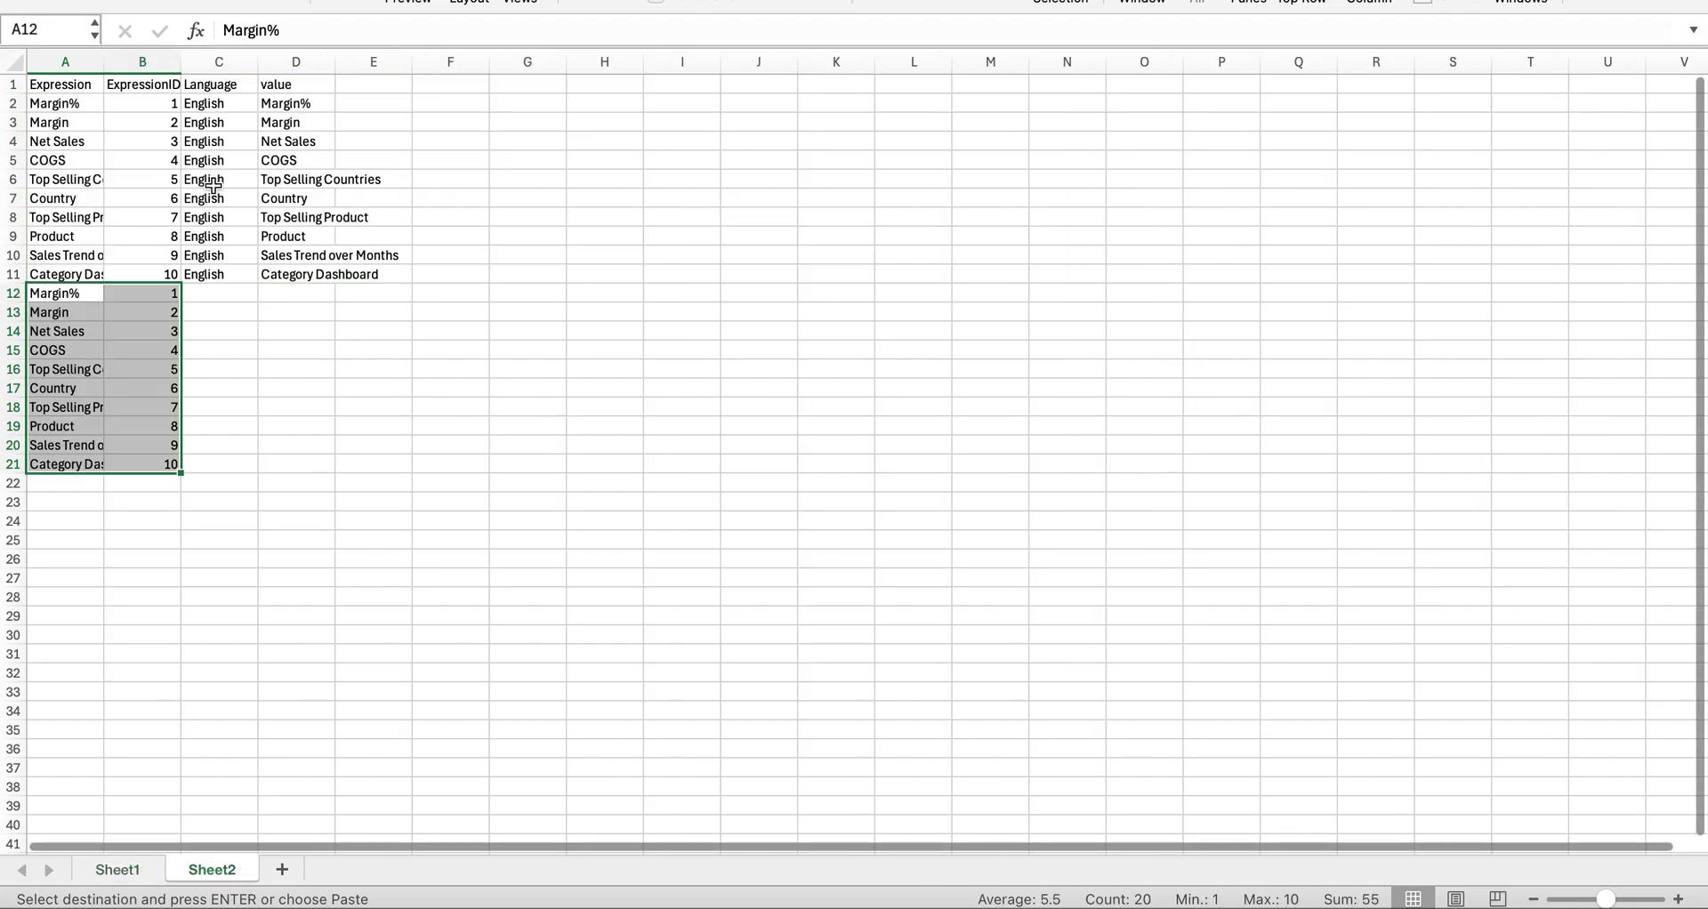
left_click(233, 294)
key("super+v")
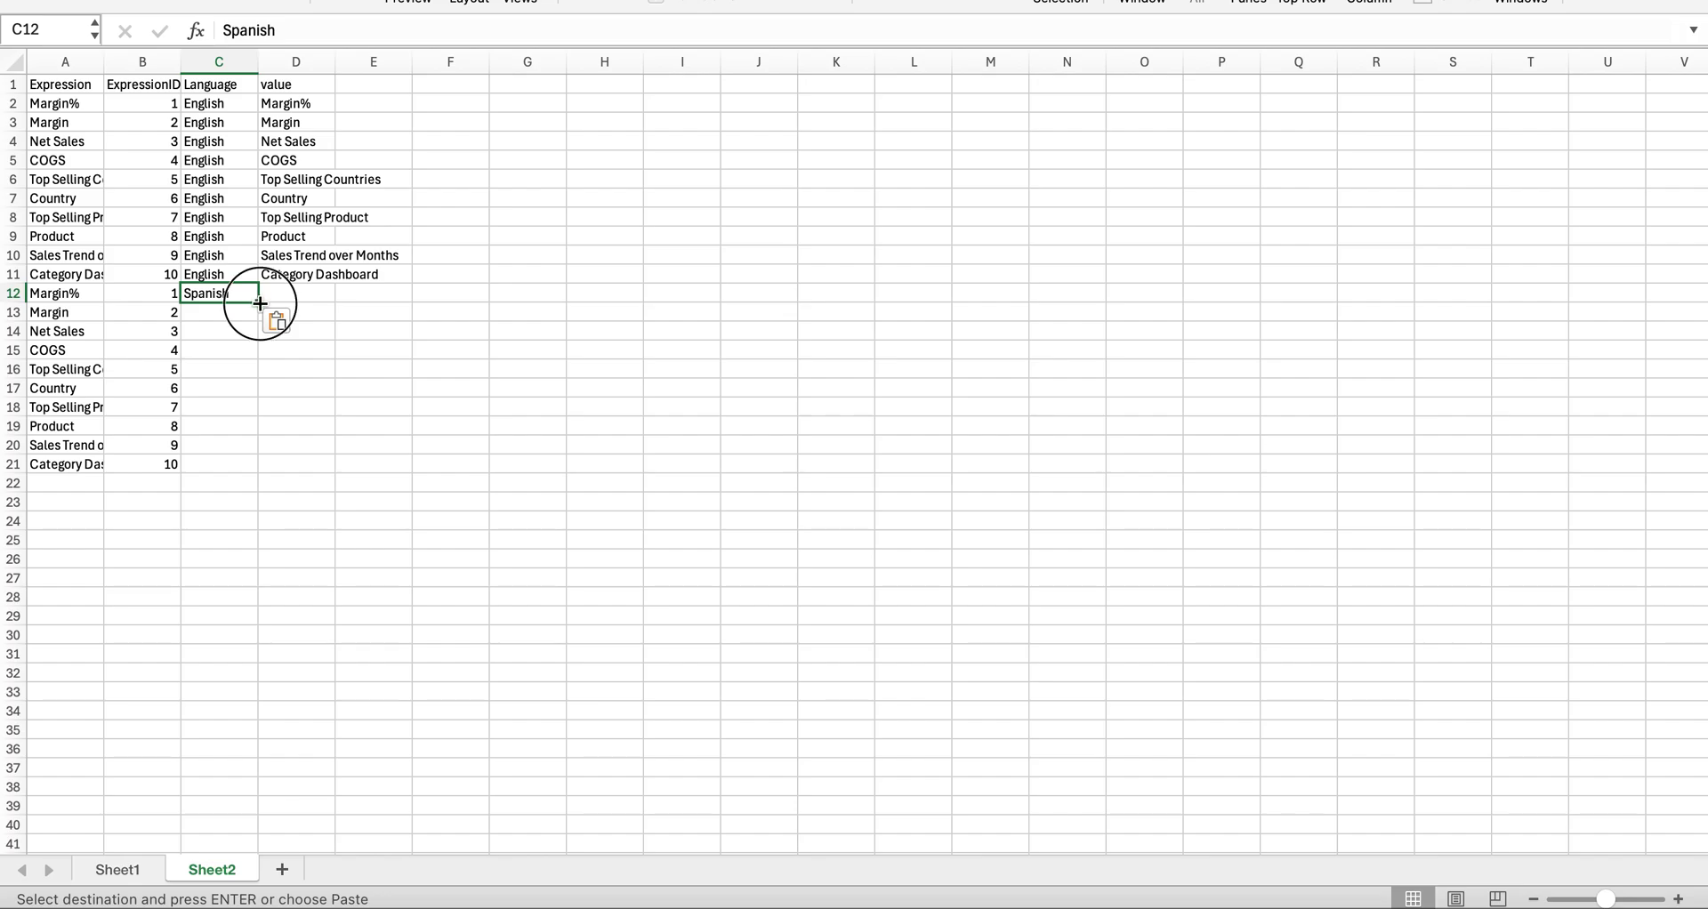
double_click(253, 300)
Copy the Spanish translations D2:D11 from Sheet1 into the value column of Sheet2 from D12.
left_click(151, 871)
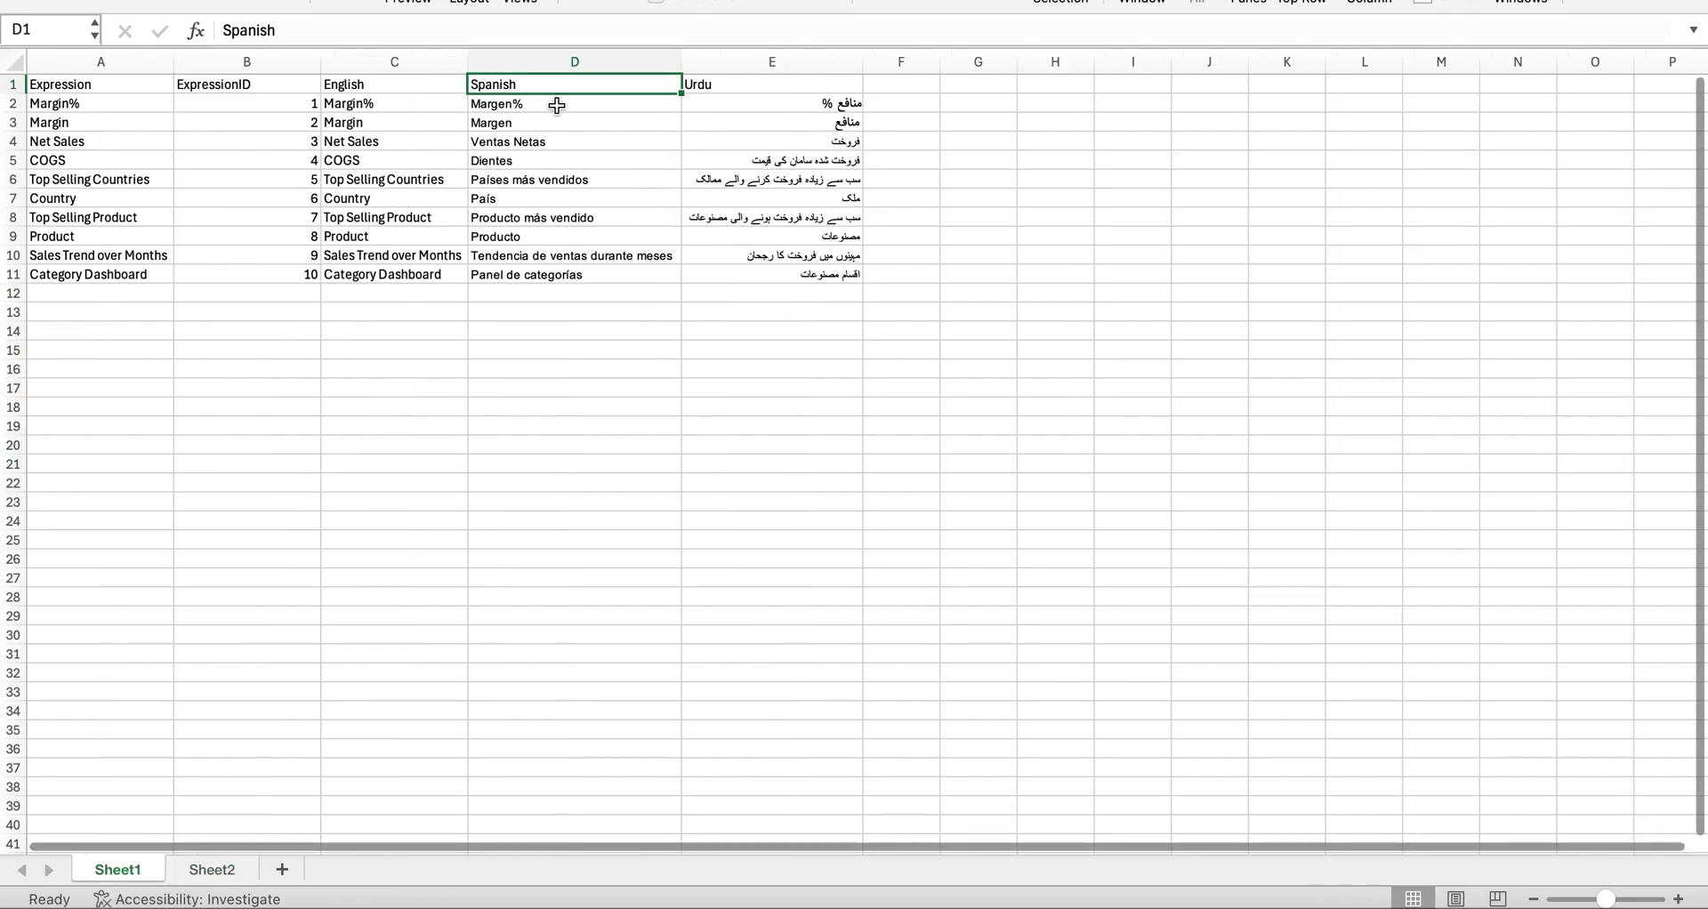
left_click_drag(556, 103, 584, 277)
key("super+c")
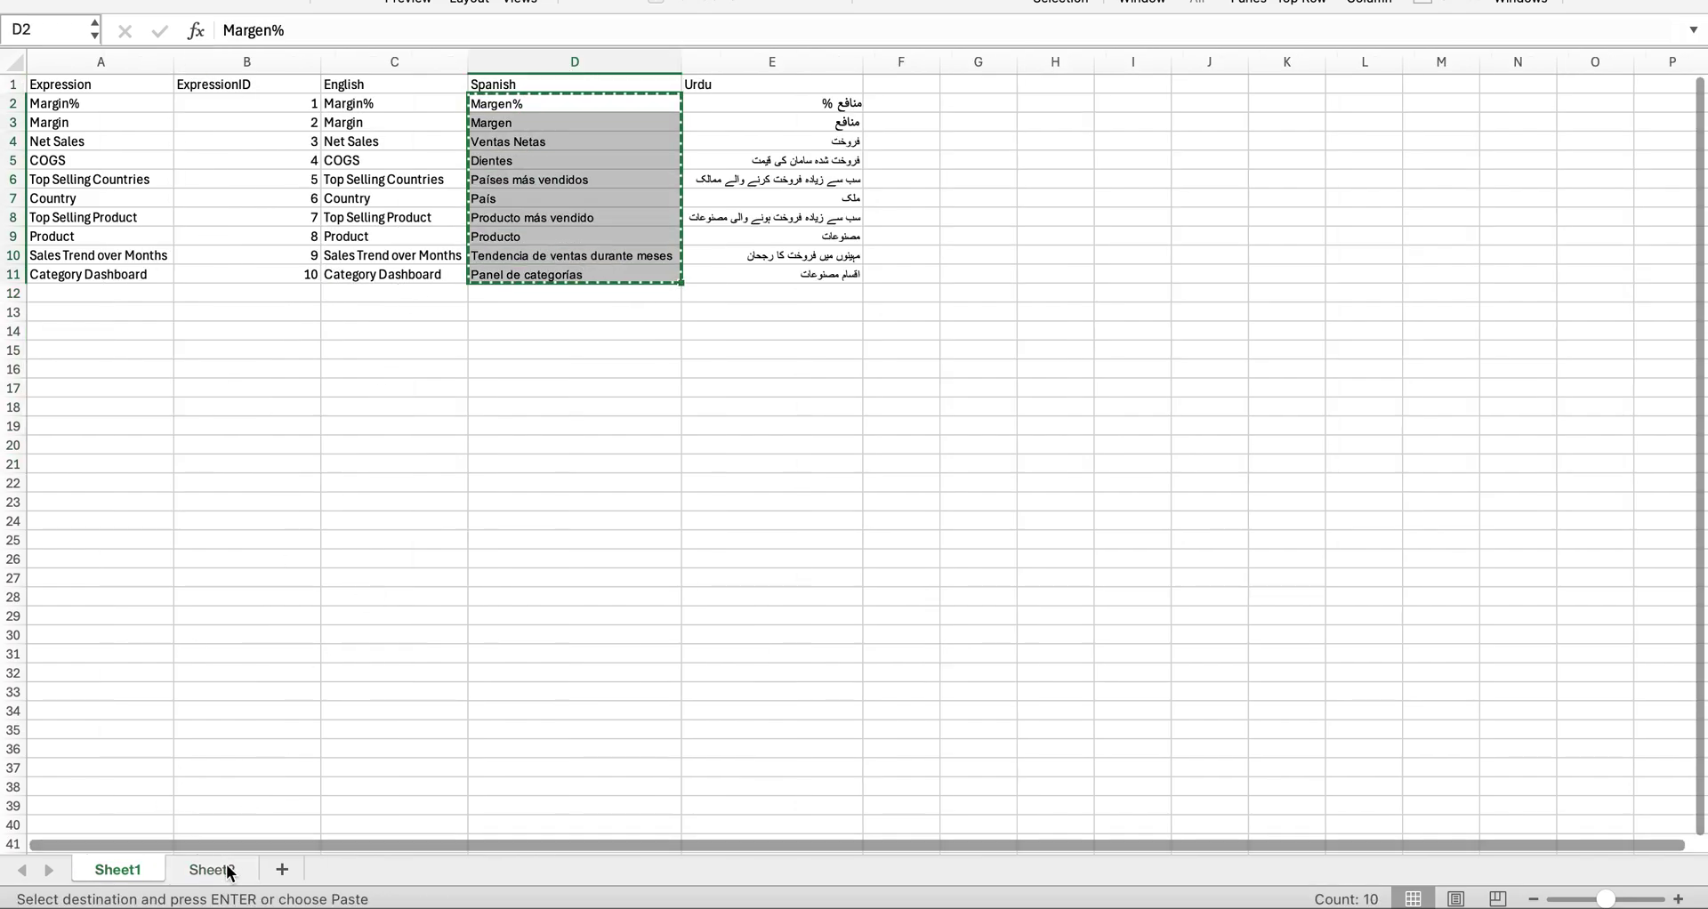
left_click(218, 870)
left_click(299, 297)
key("super+v")
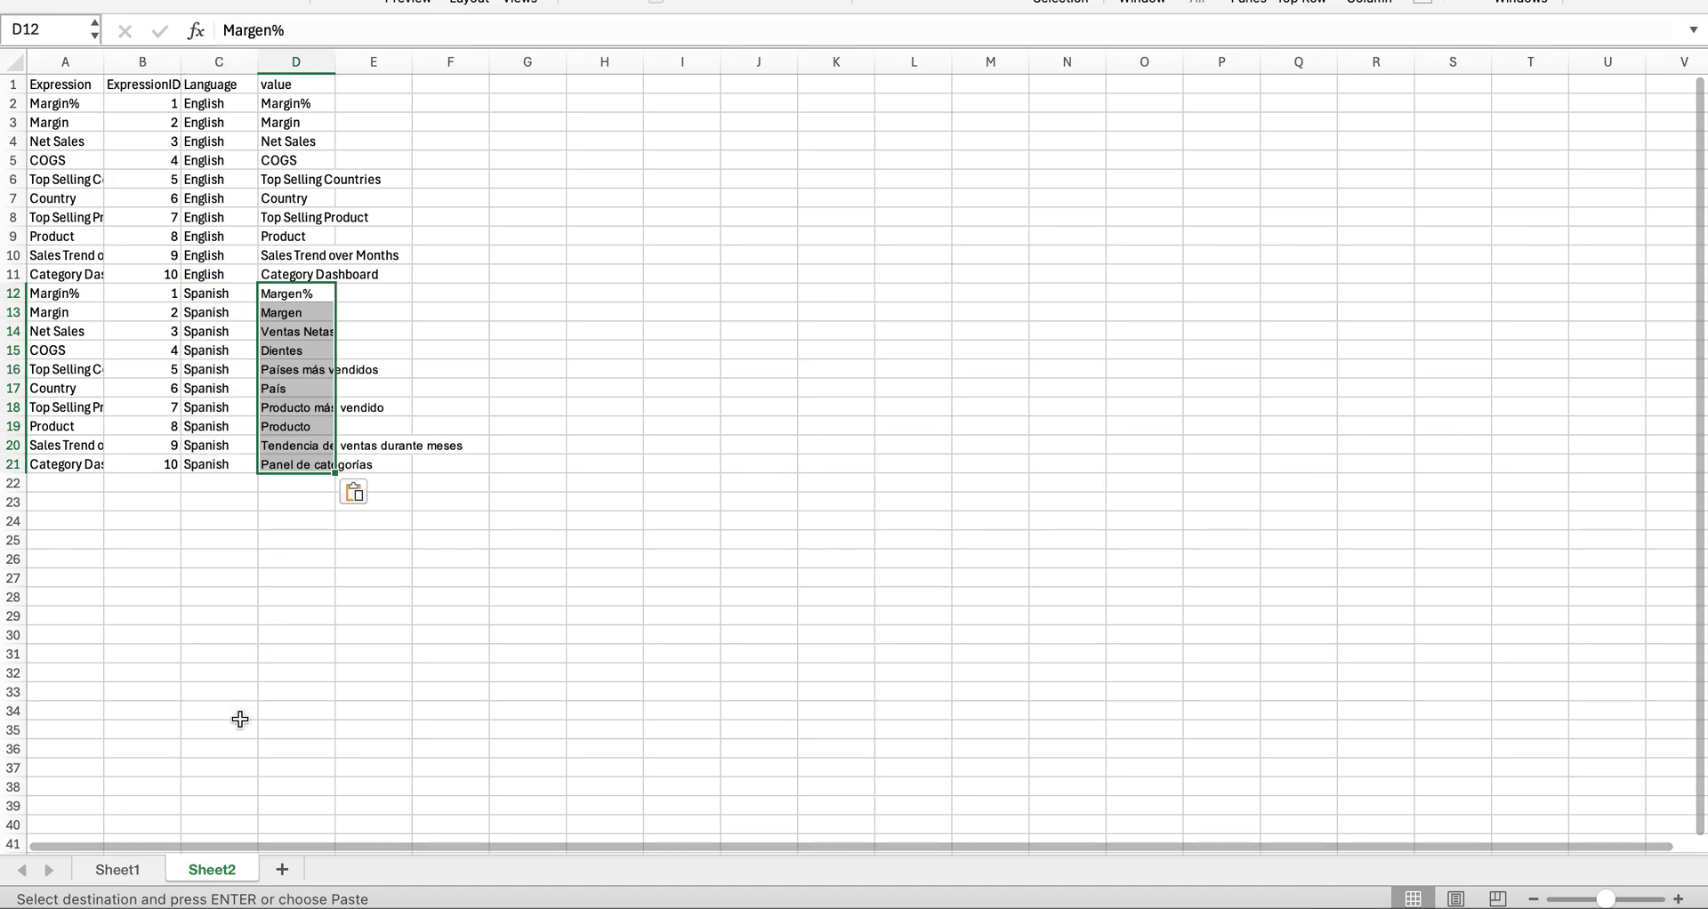
Copy the Urdu header from Sheet1 into cells C22 and C23 of Sheet2's Language column.
left_click(117, 870)
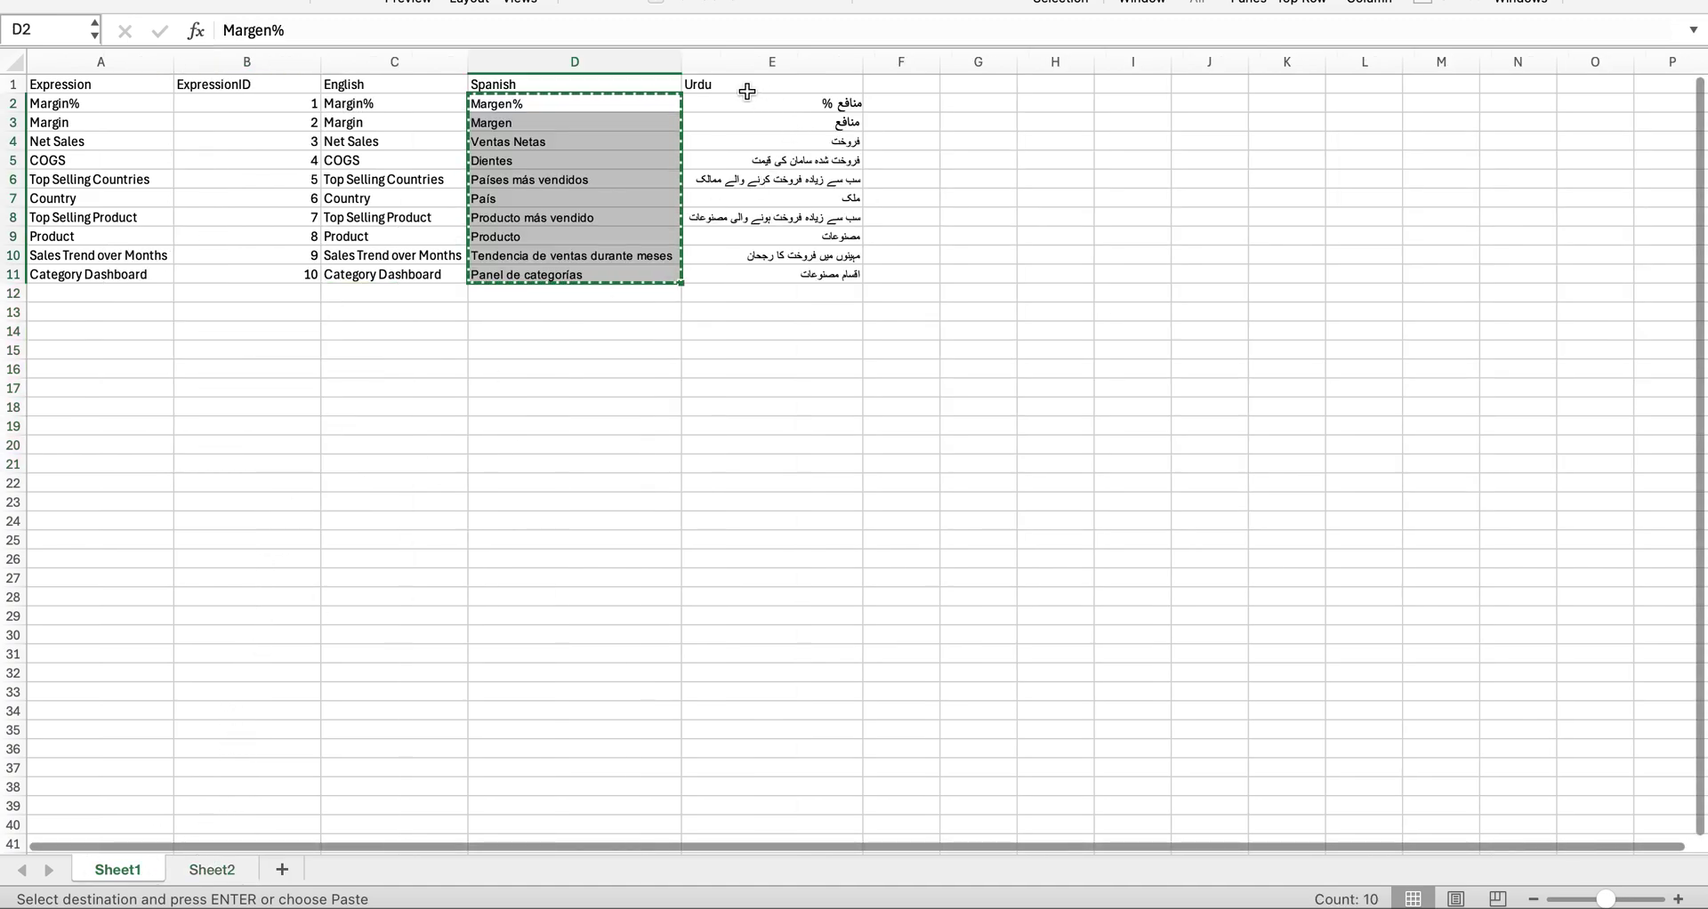
left_click(749, 84)
key("super+c")
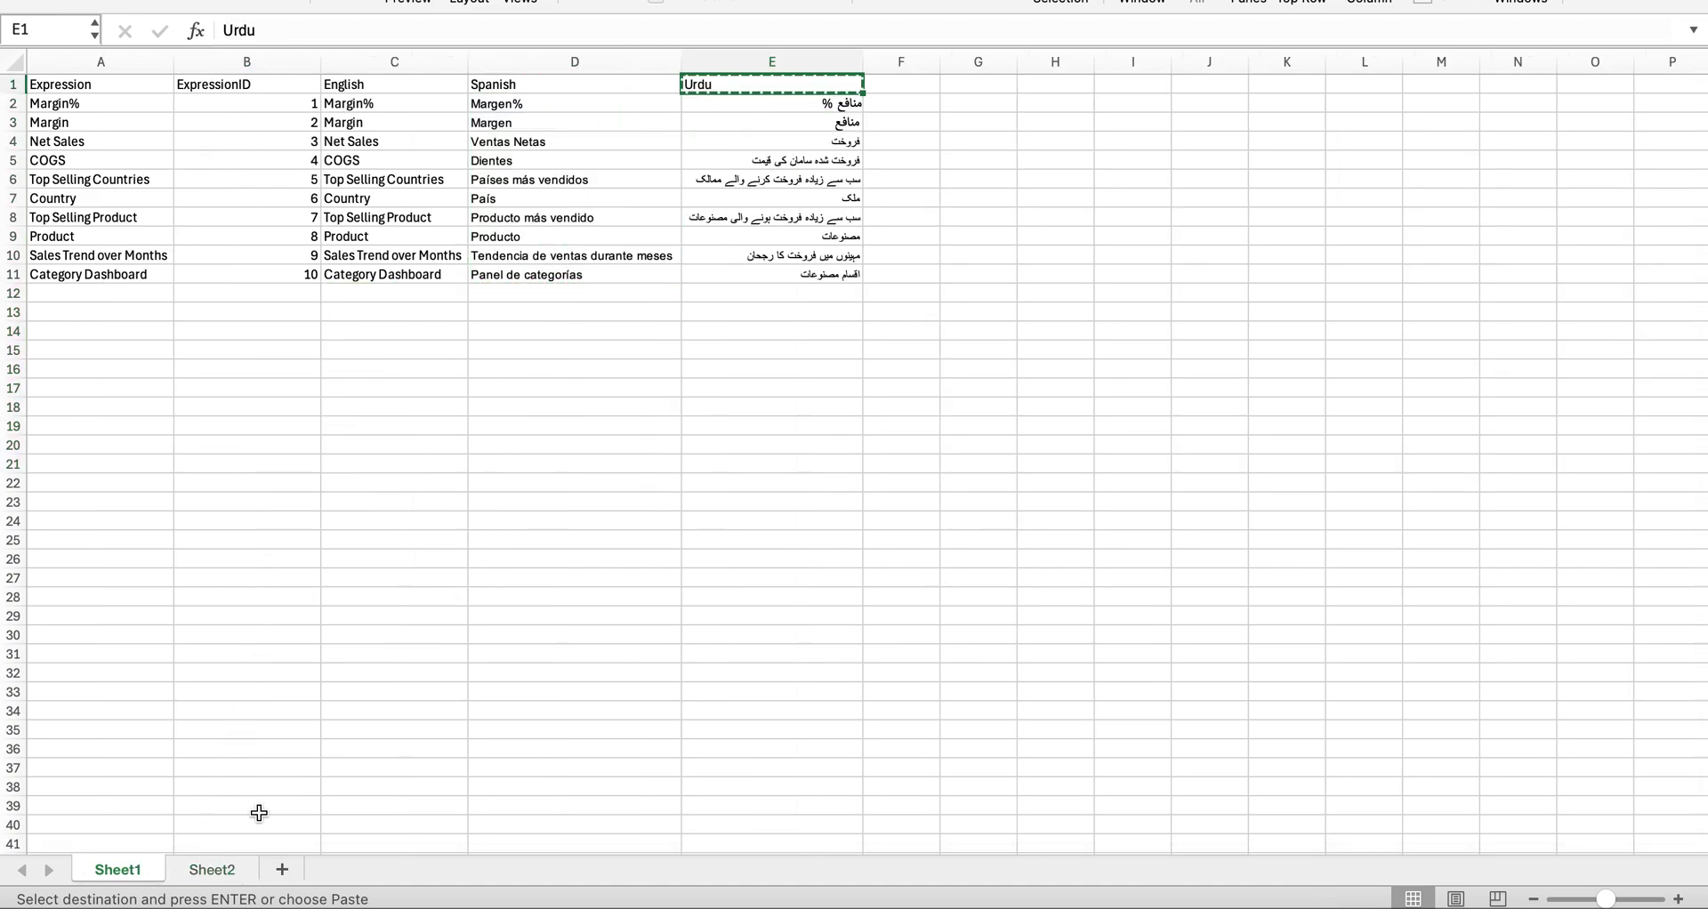
left_click(223, 871)
left_click(227, 494)
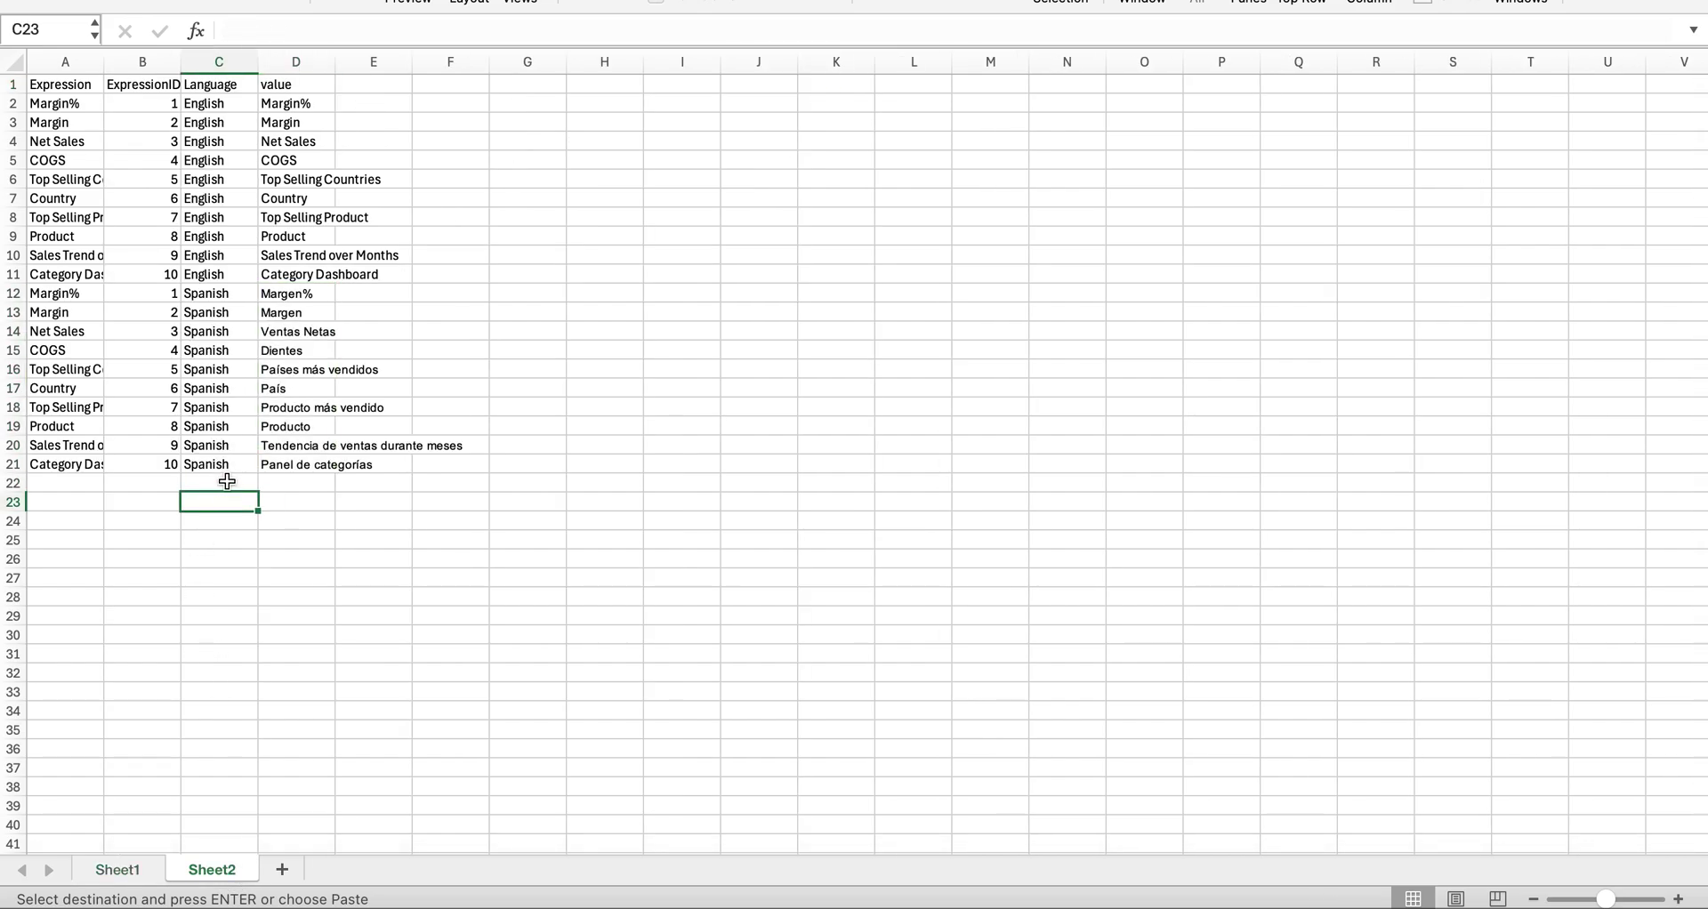
key("super+v")
left_click(228, 477)
key("super+v")
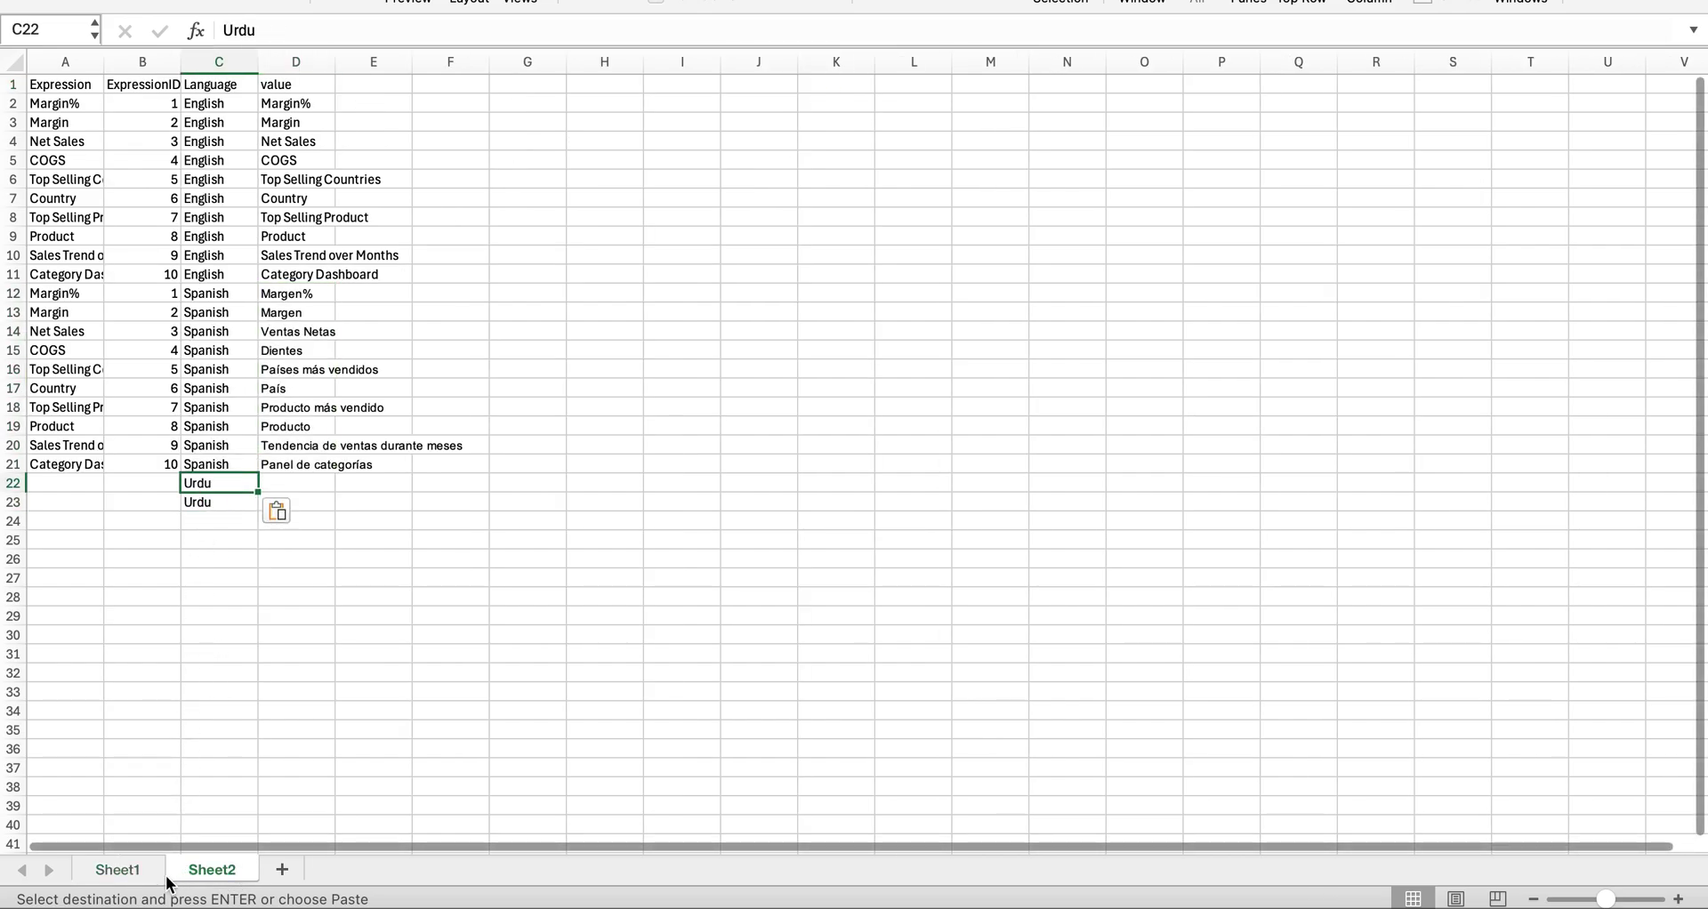
Copy the Urdu translations E2:E11 from Sheet1 into the value column of Sheet2 from D22.
left_click(133, 871)
left_click_drag(767, 104, 793, 283)
key("super+c")
left_click(213, 869)
left_click(296, 481)
key("super+v")
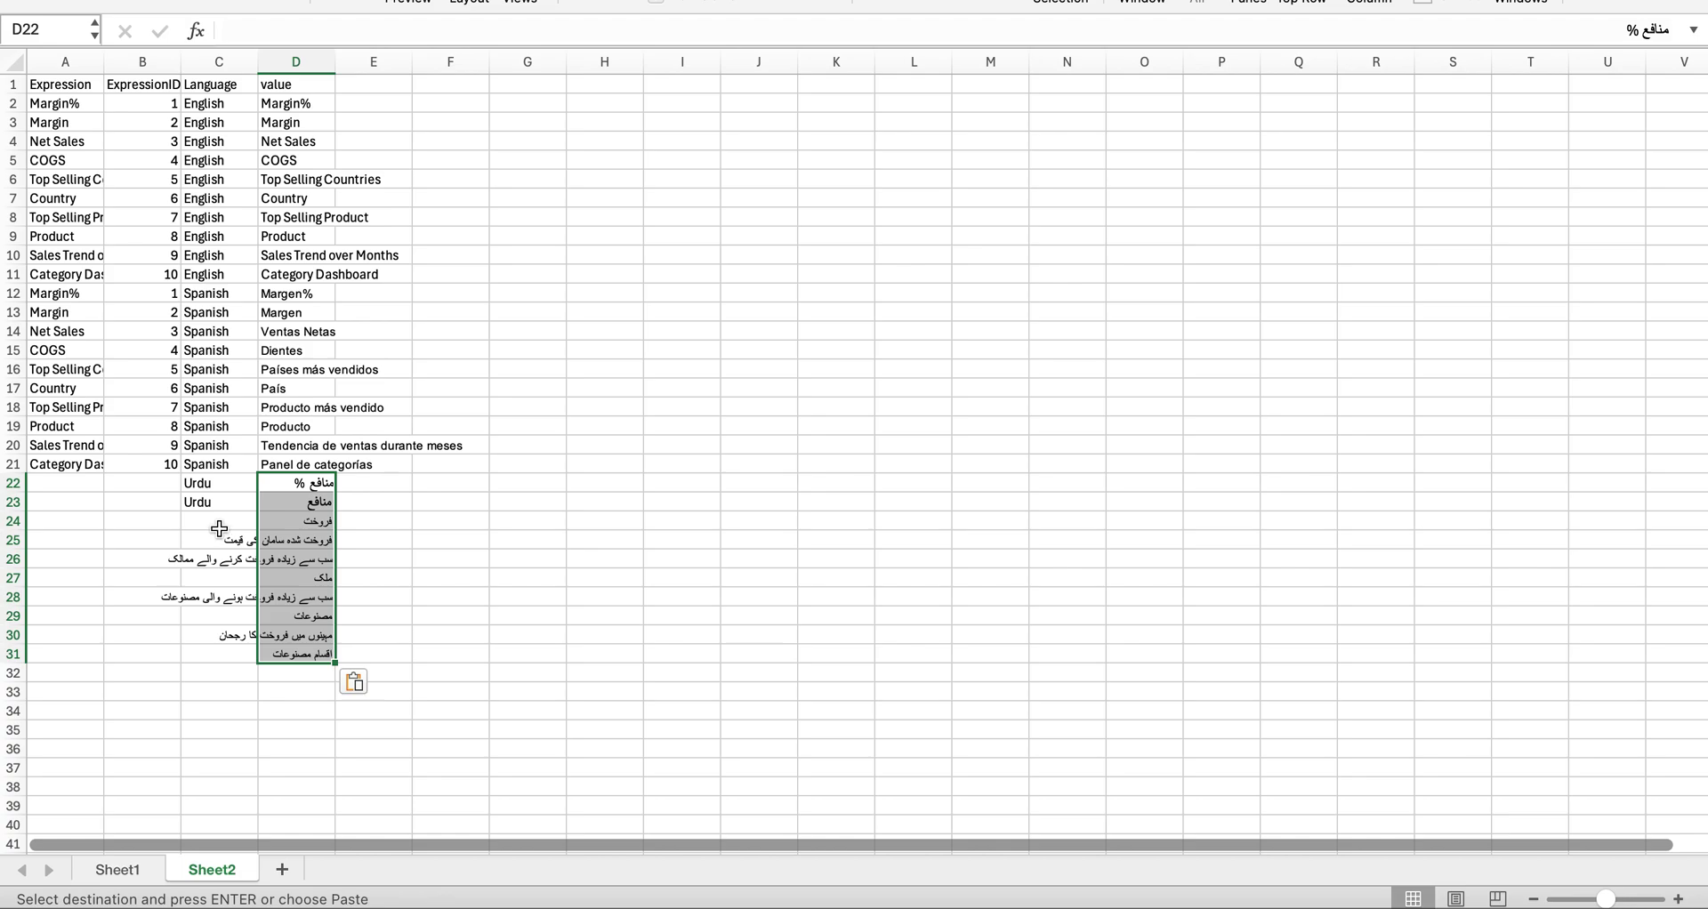
Copy the ten expressions into A22:A31 and their ExpressionIDs 1 to 10 into B22:B31 for the Urdu rows.
left_click(61, 276)
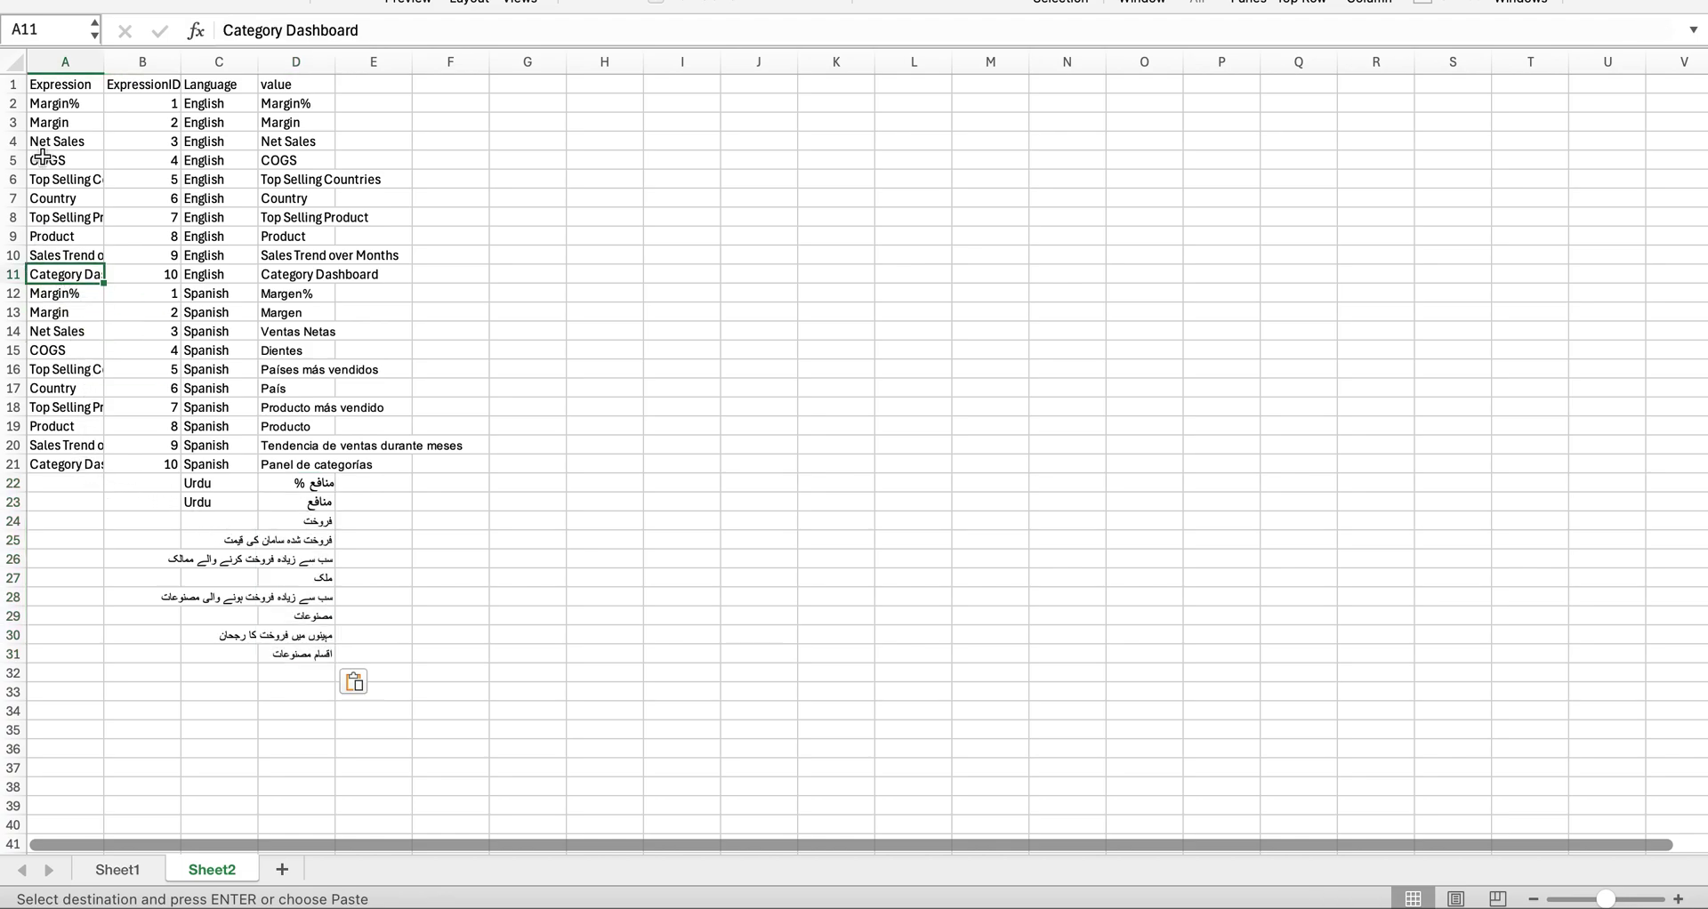
left_click_drag(55, 105, 60, 275)
key("super+c")
left_click(62, 485)
key("super+v")
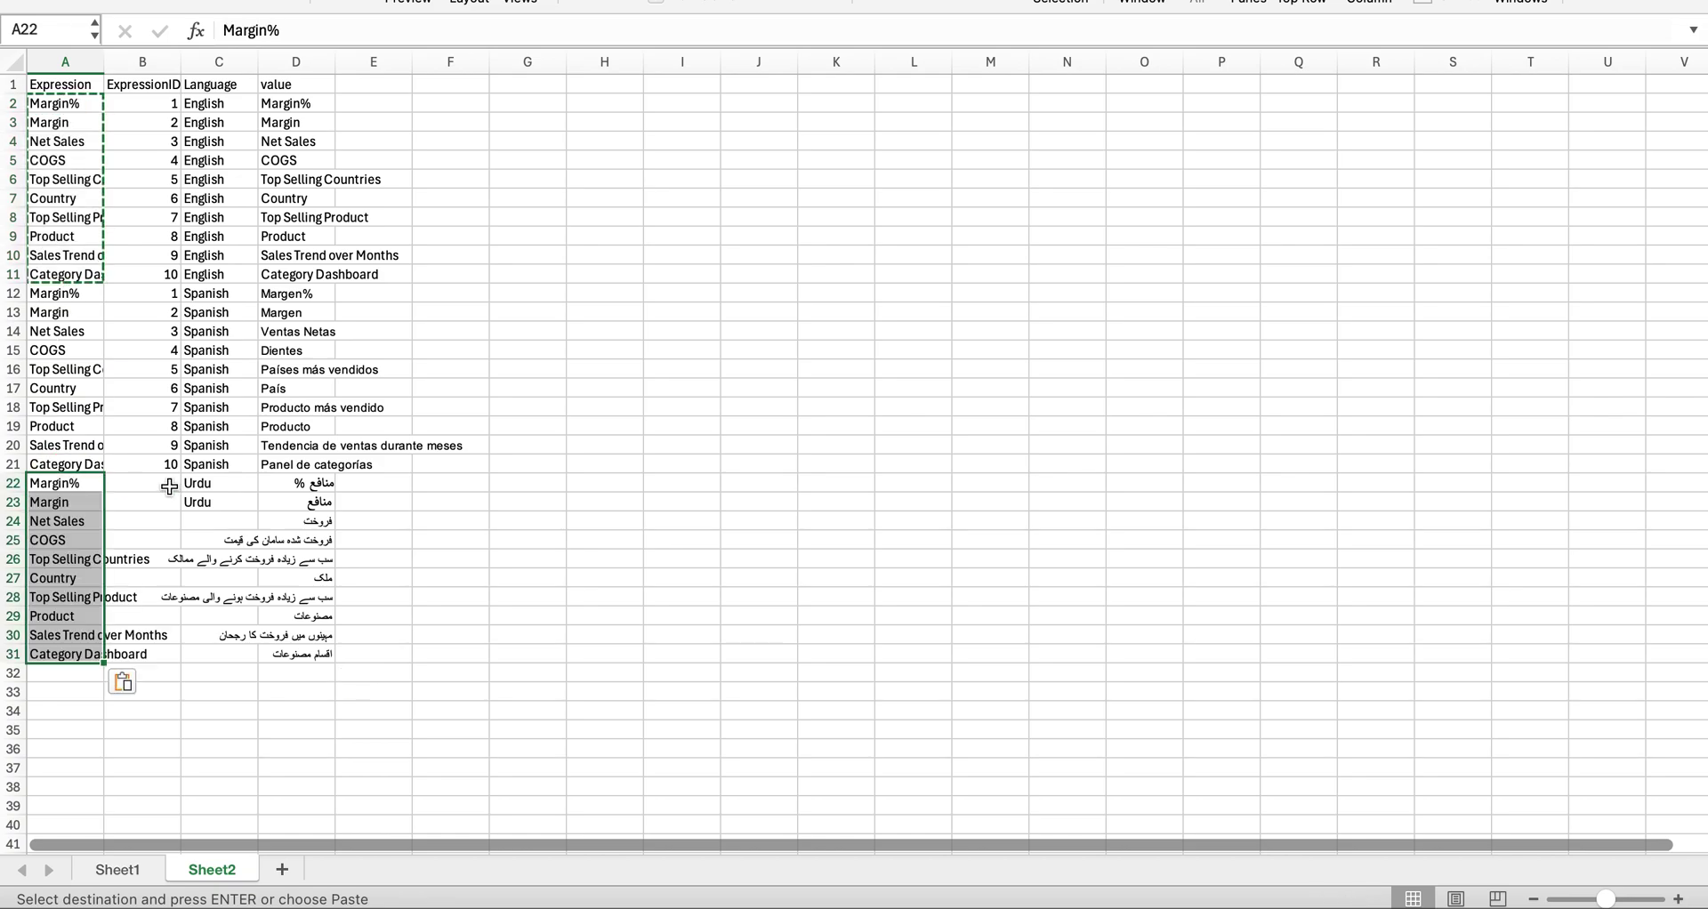
left_click_drag(169, 293, 168, 470)
key("super+c")
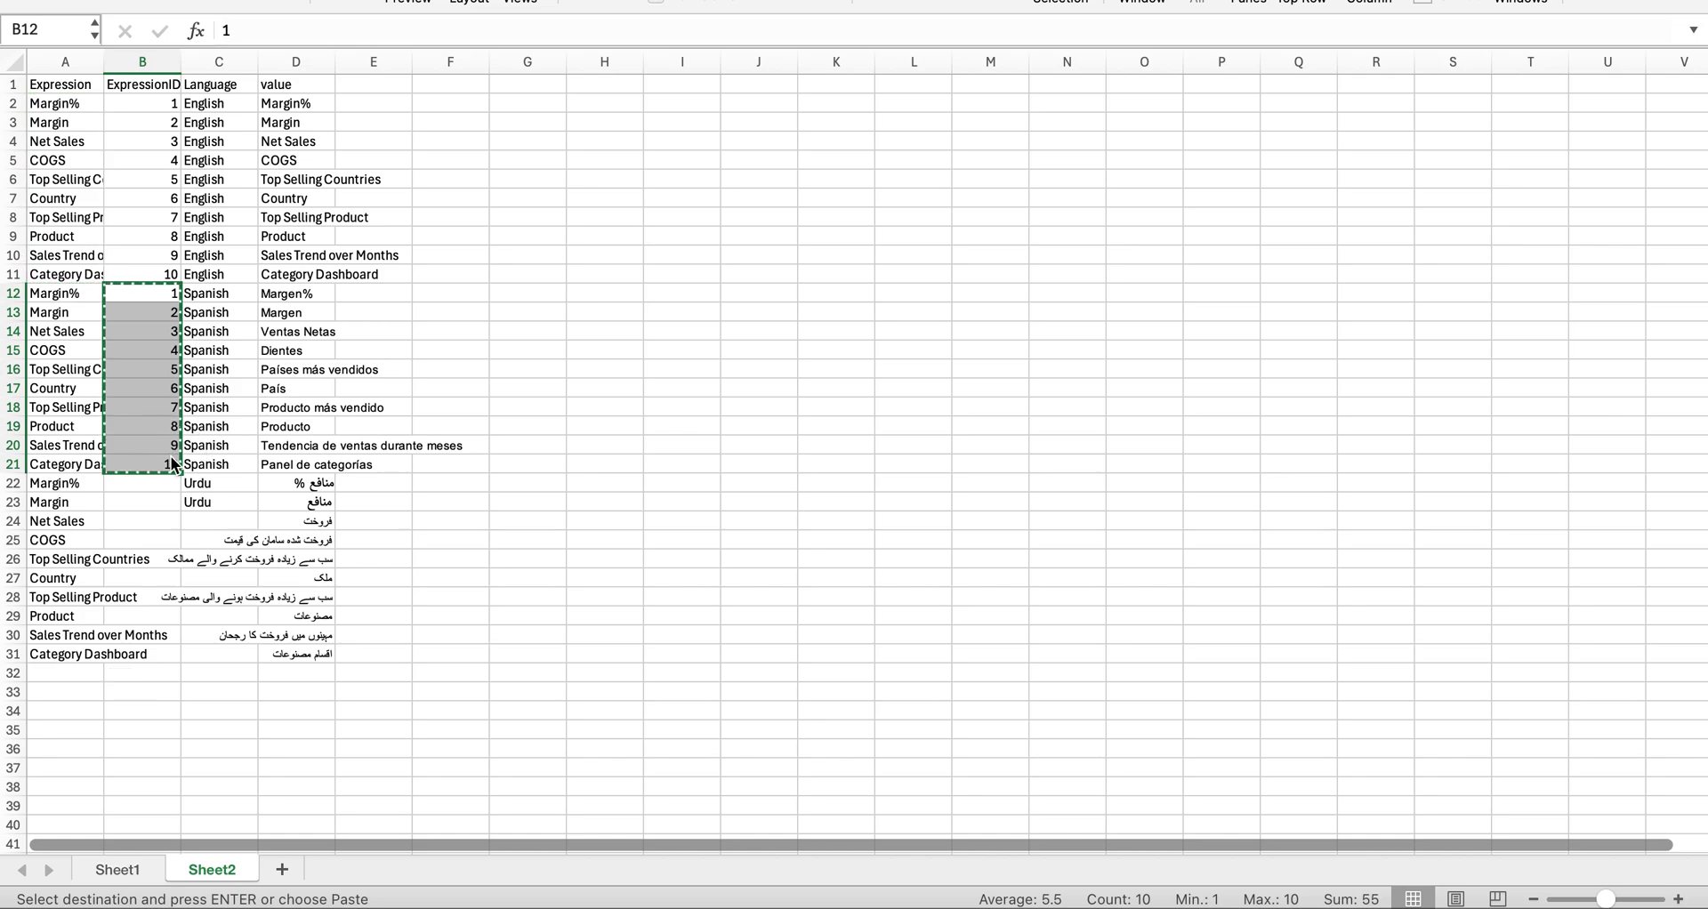
left_click(167, 484)
key("super+v")
Fill the Language value Urdu down from C23 to row 31.
left_click(245, 504)
double_click(258, 511)
left_click(313, 539)
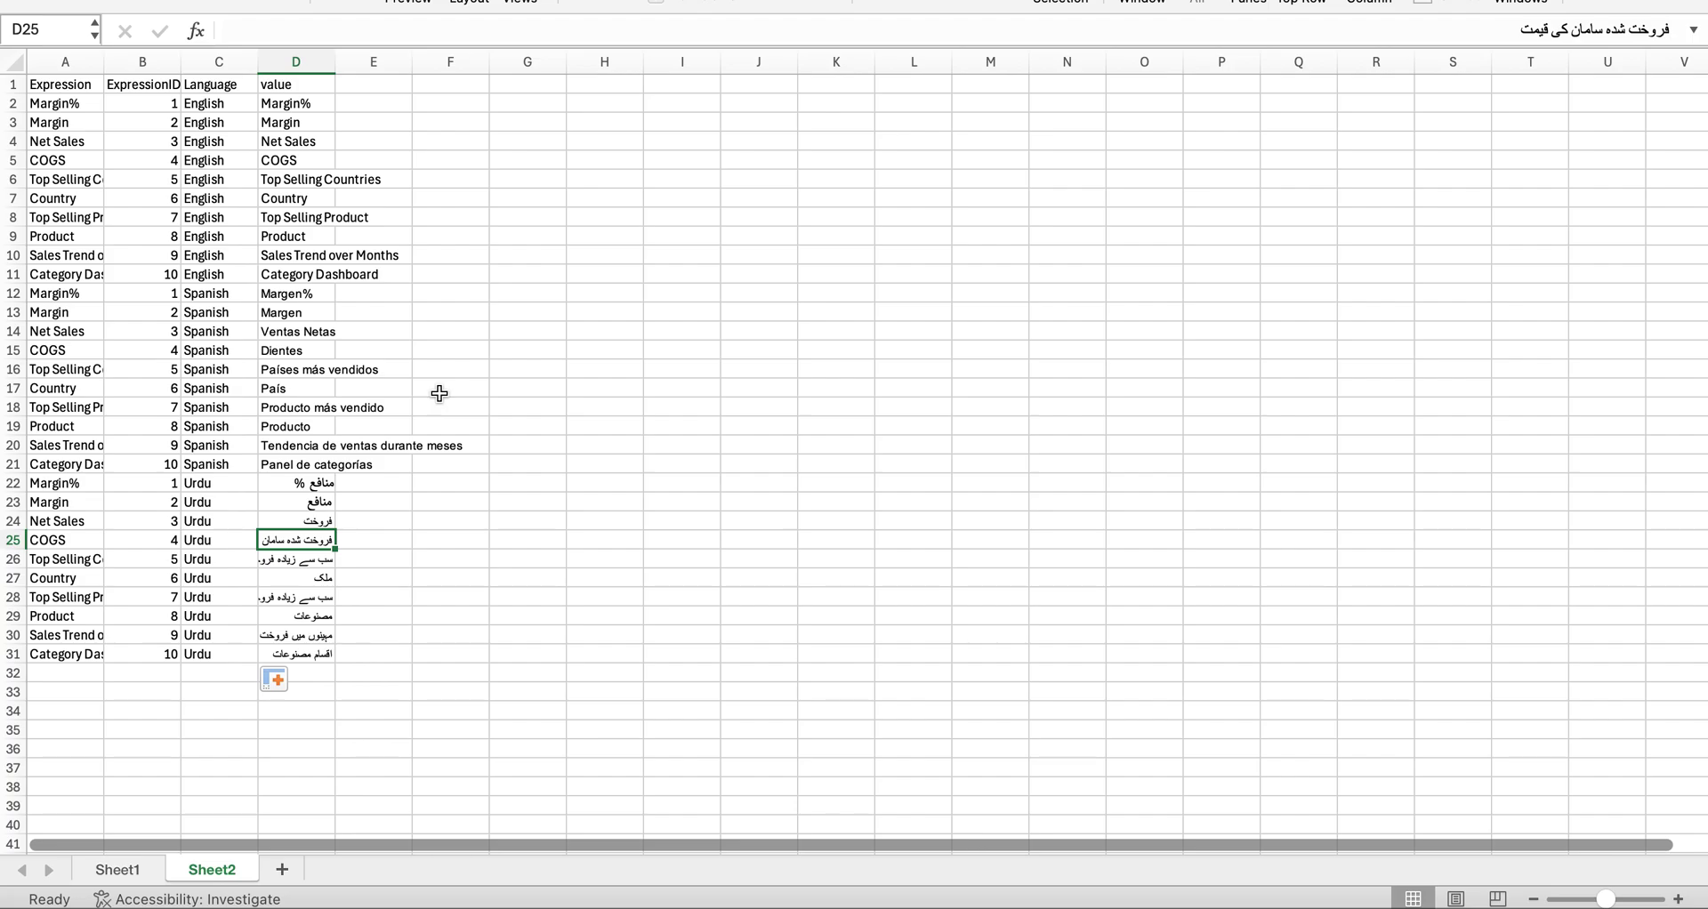
Switch to the Qlik Sense app and open the data load editor's Section script at the Lang table load.
key("super+Tab")
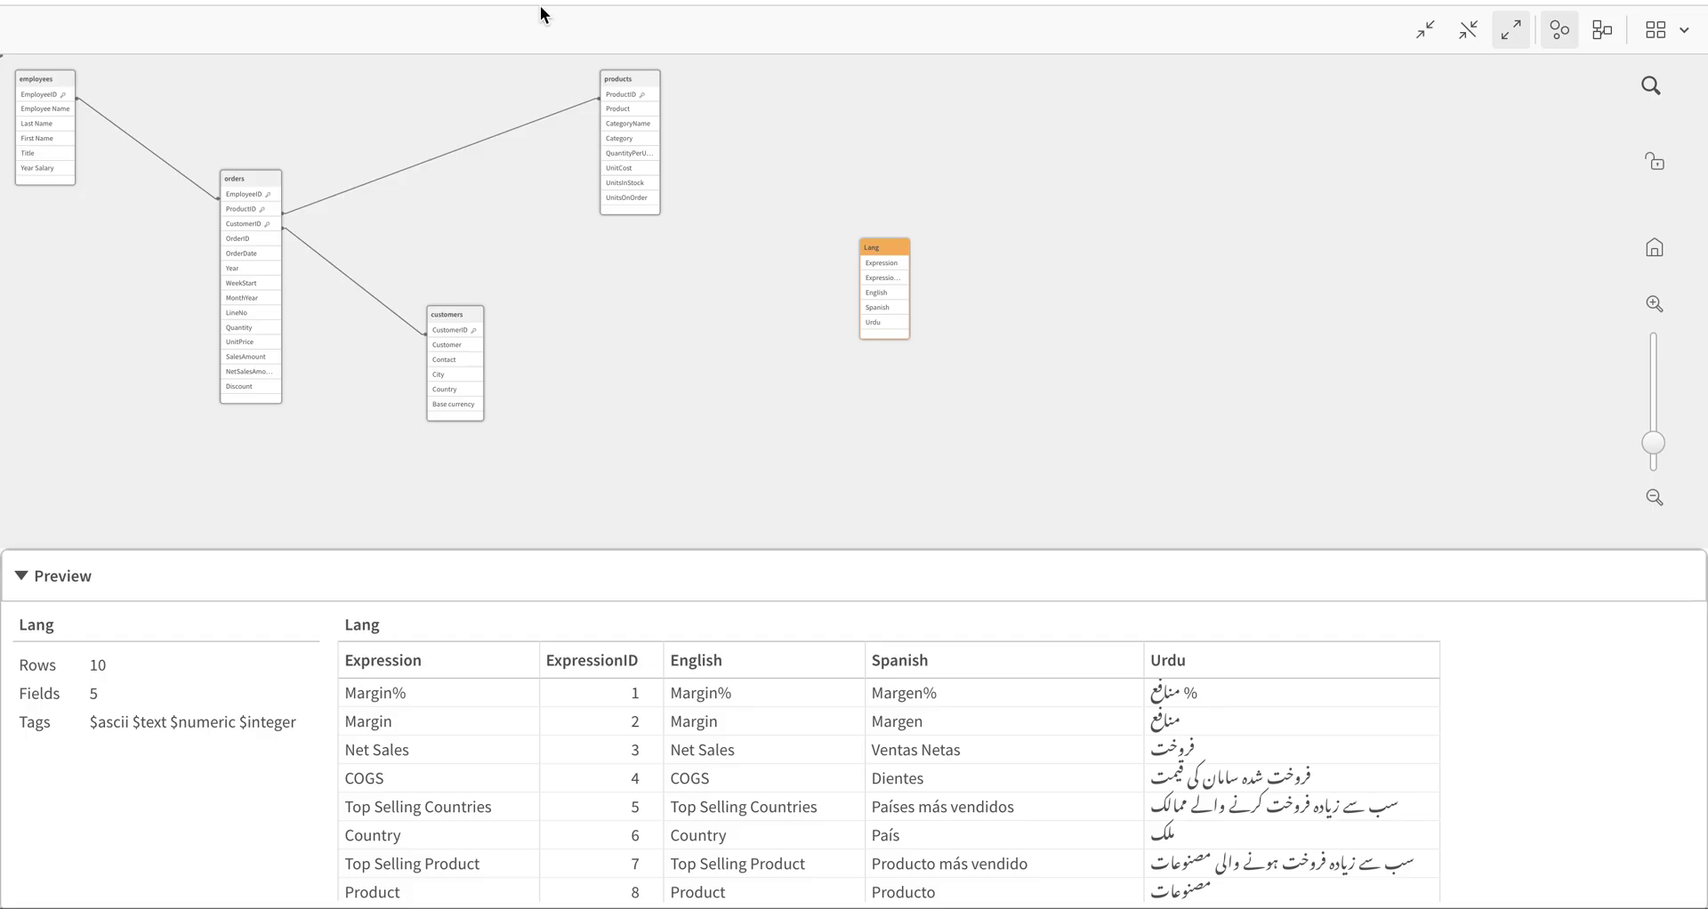
left_click(540, 15)
left_click(417, 160)
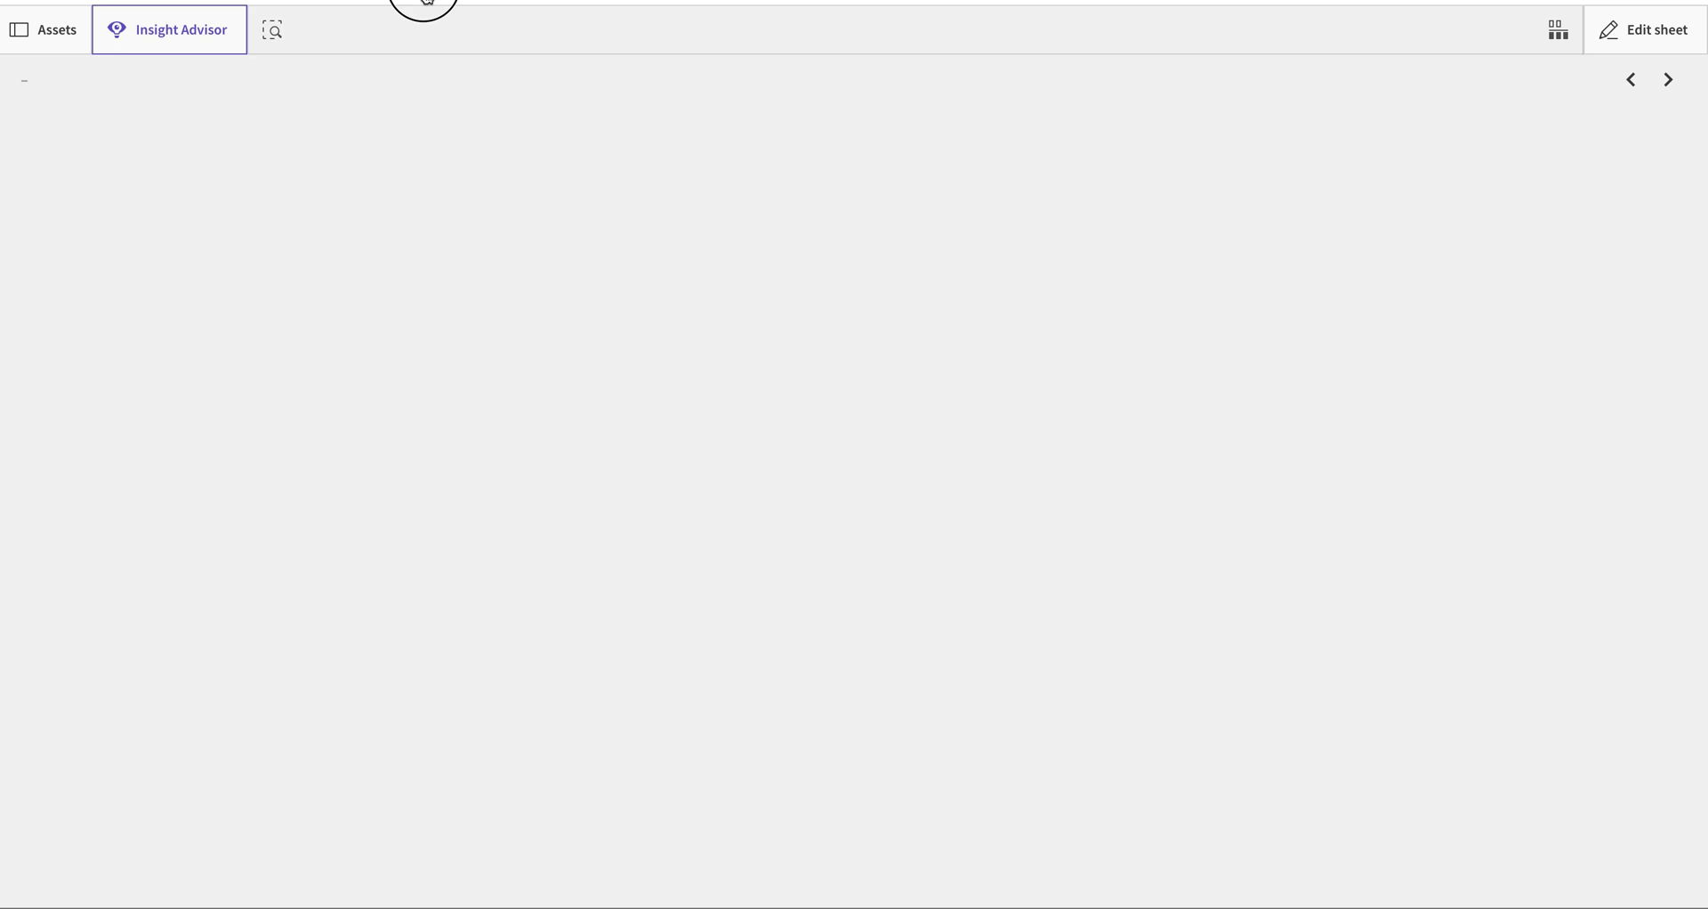
left_click(425, 5)
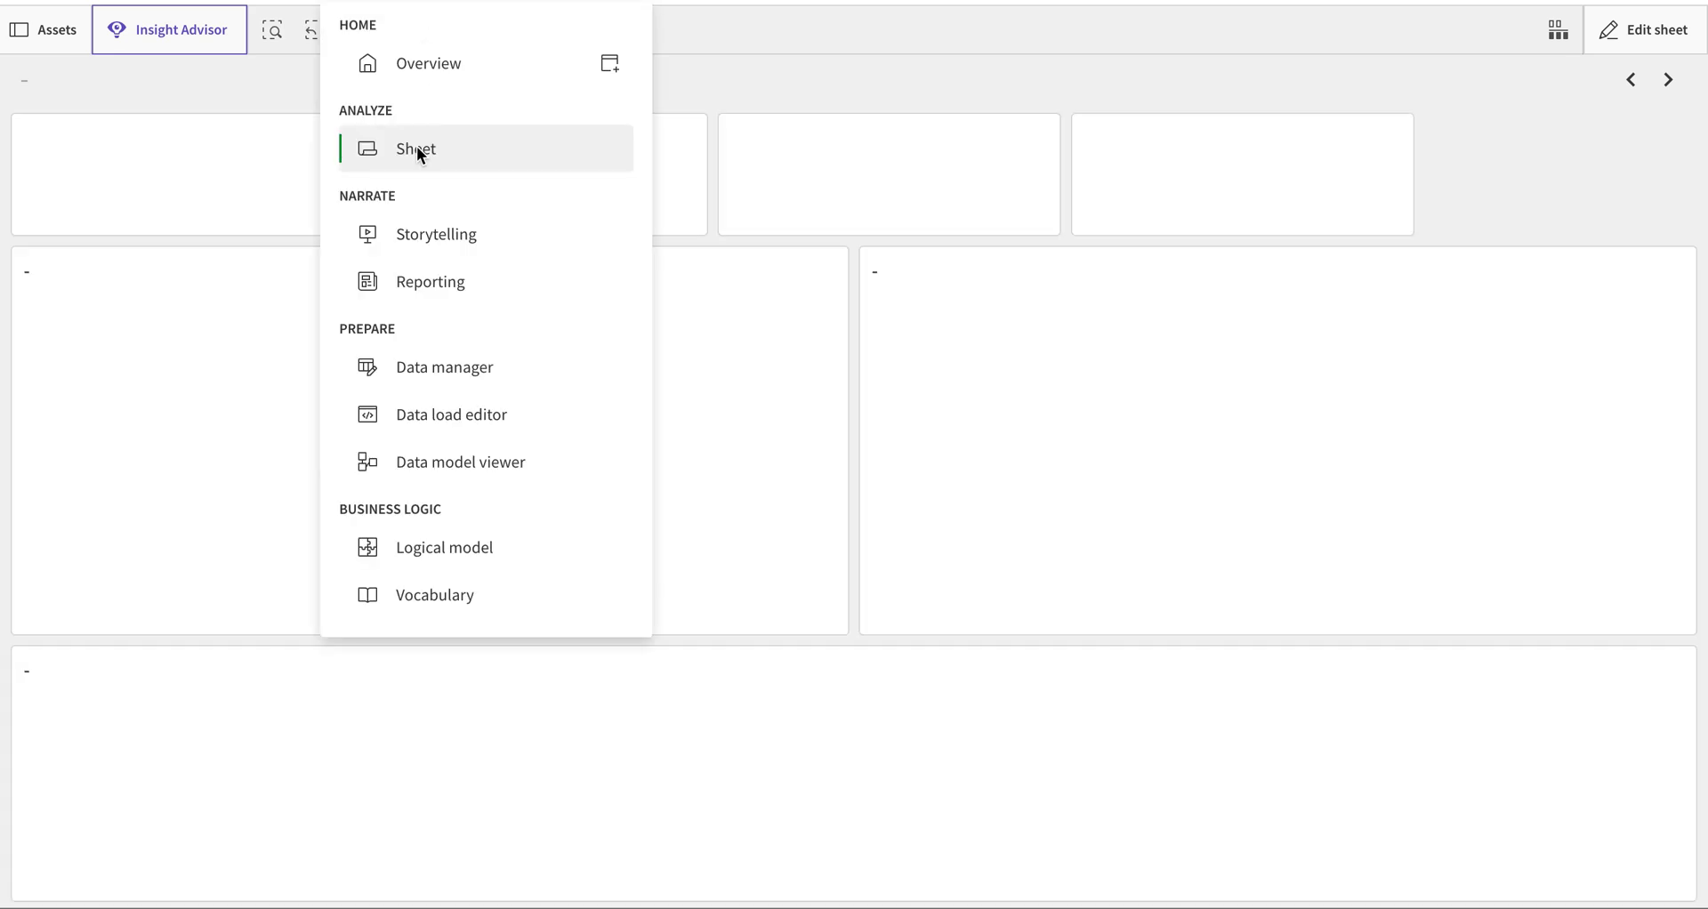
left_click(433, 421)
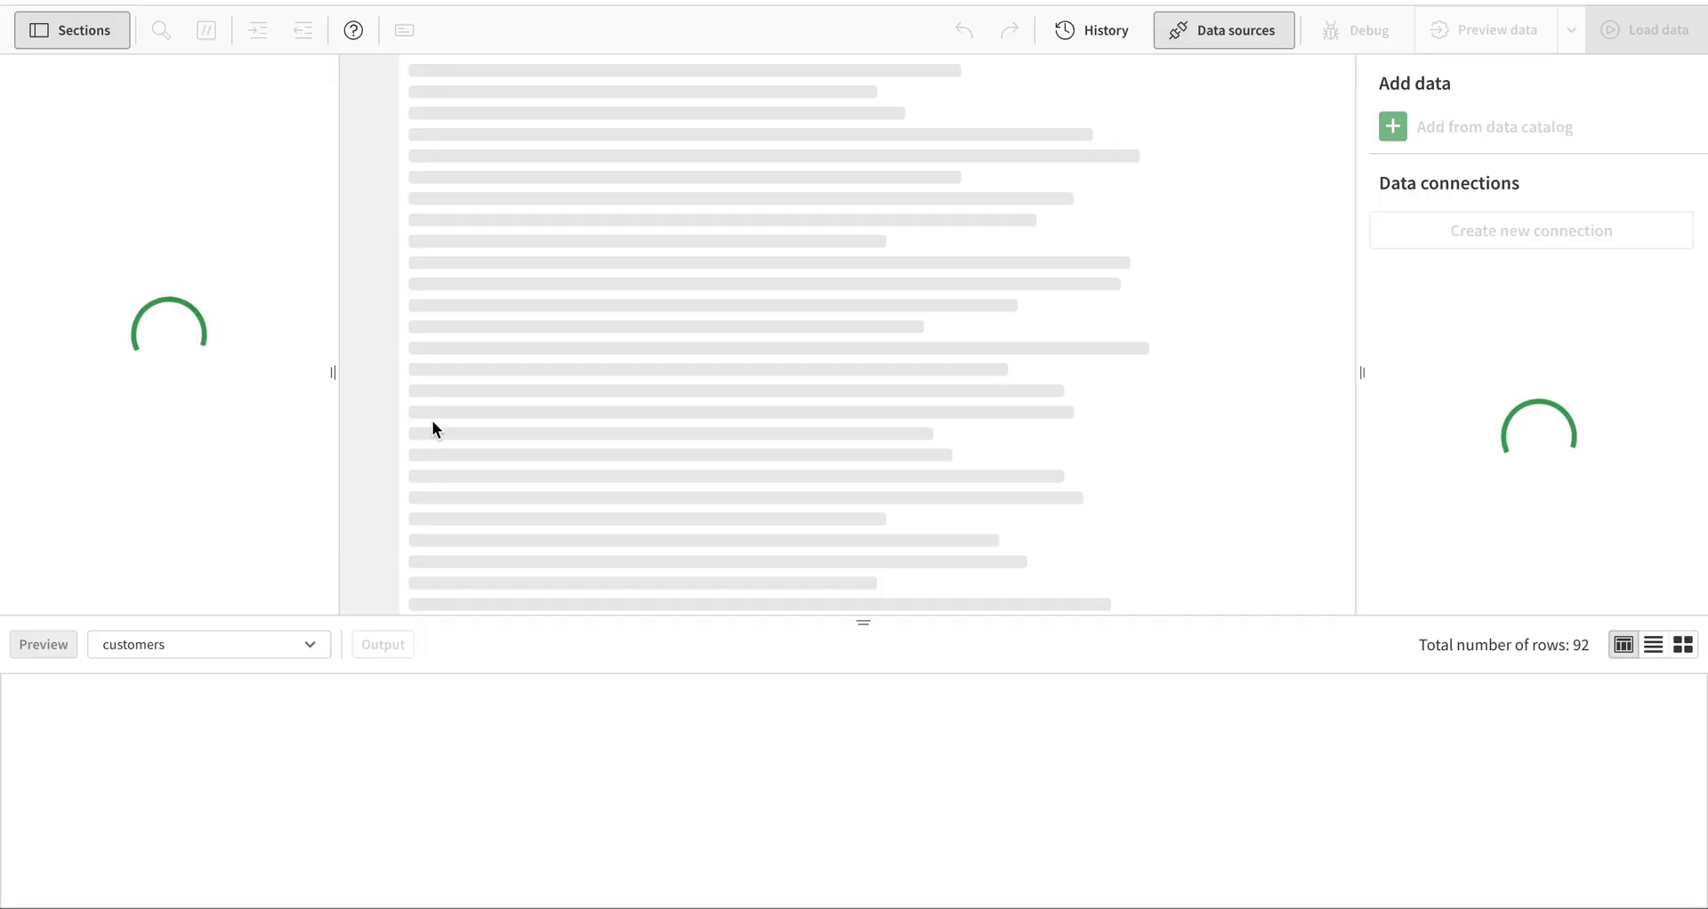
left_click(175, 229)
scroll(448, 309, "down", 15)
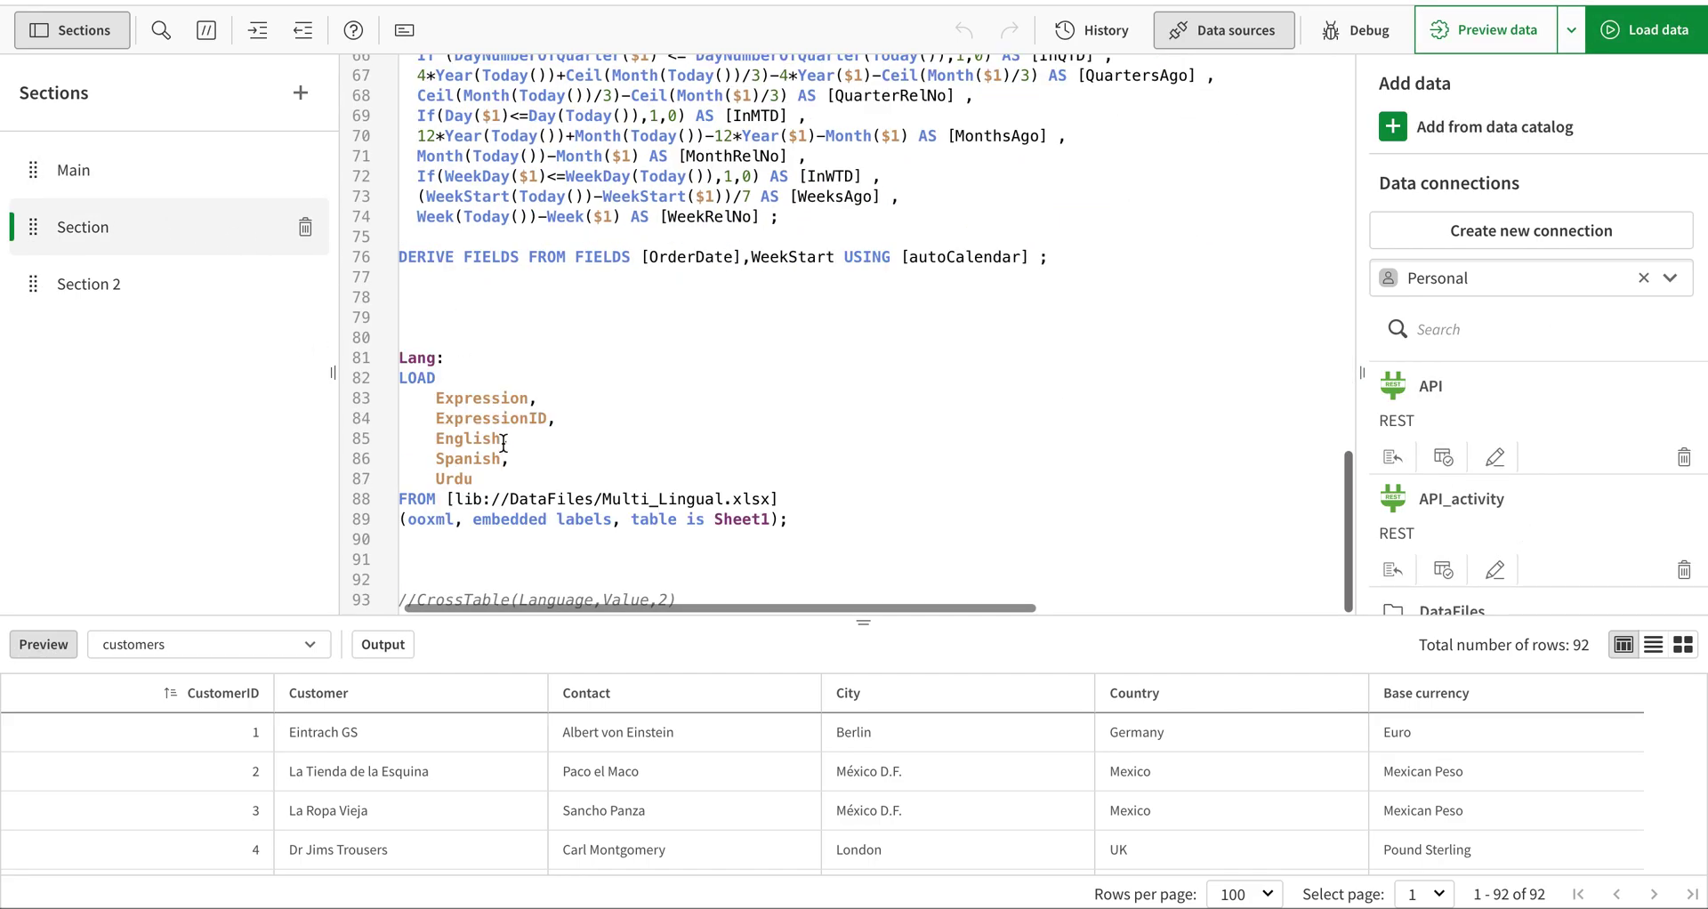
Move the commented CrossTable(Language,Value,2) line between the Lang: label and its LOAD statement, and uncomment it.
left_click_drag(698, 599, 389, 599)
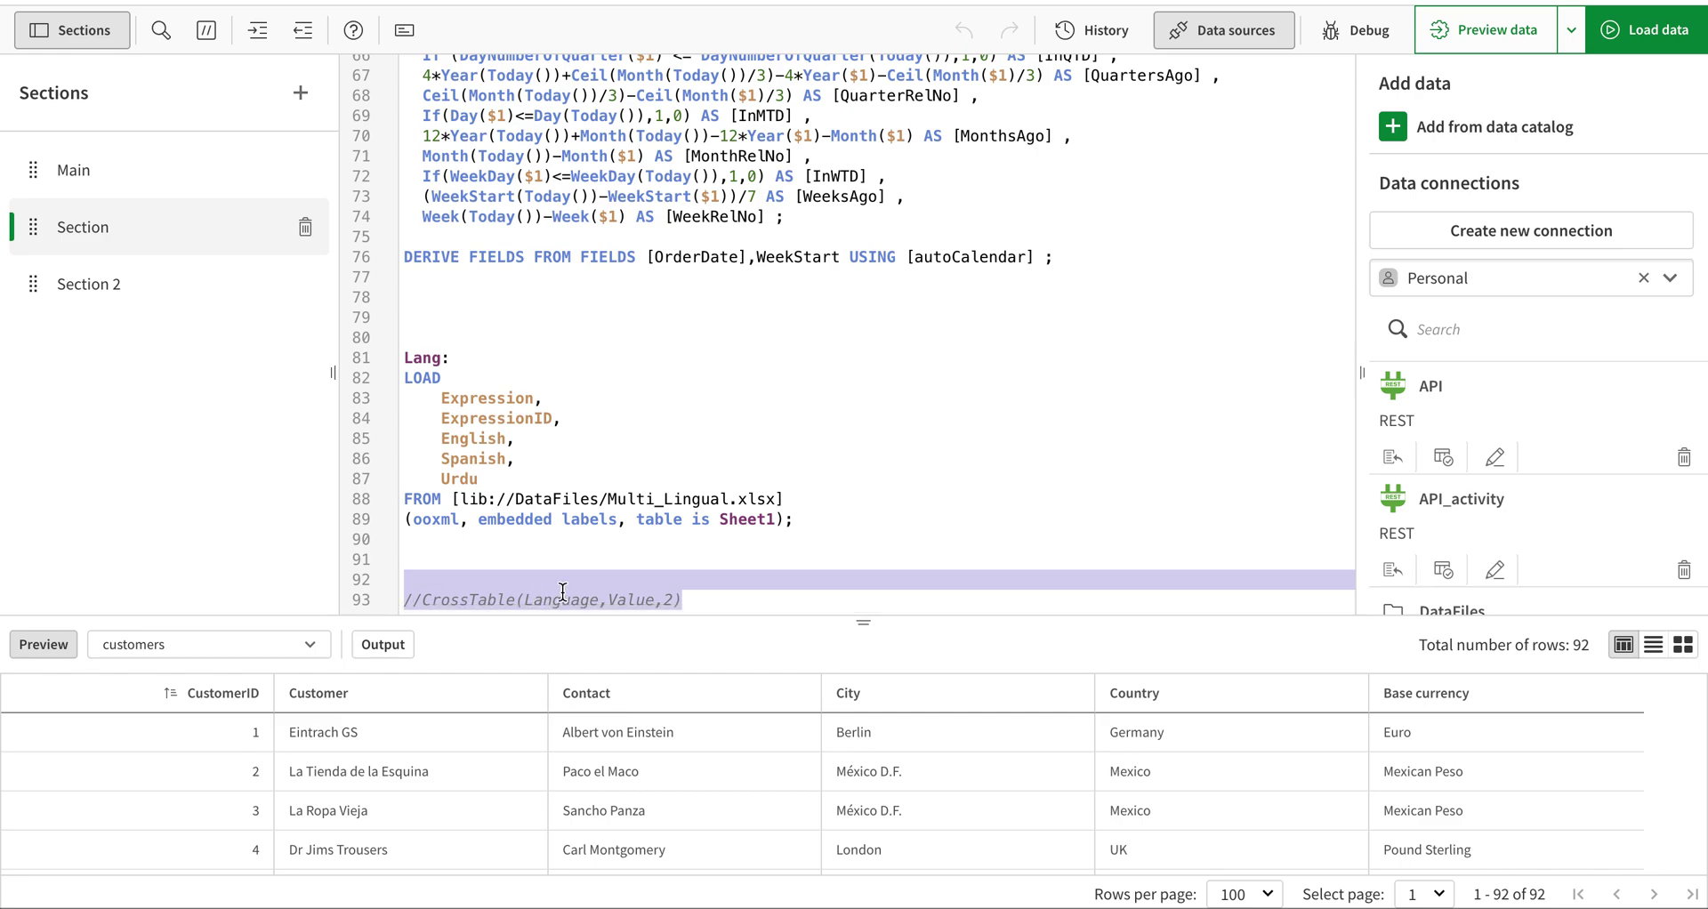
key("shift+Down")
key("ctrl+x")
left_click(475, 359)
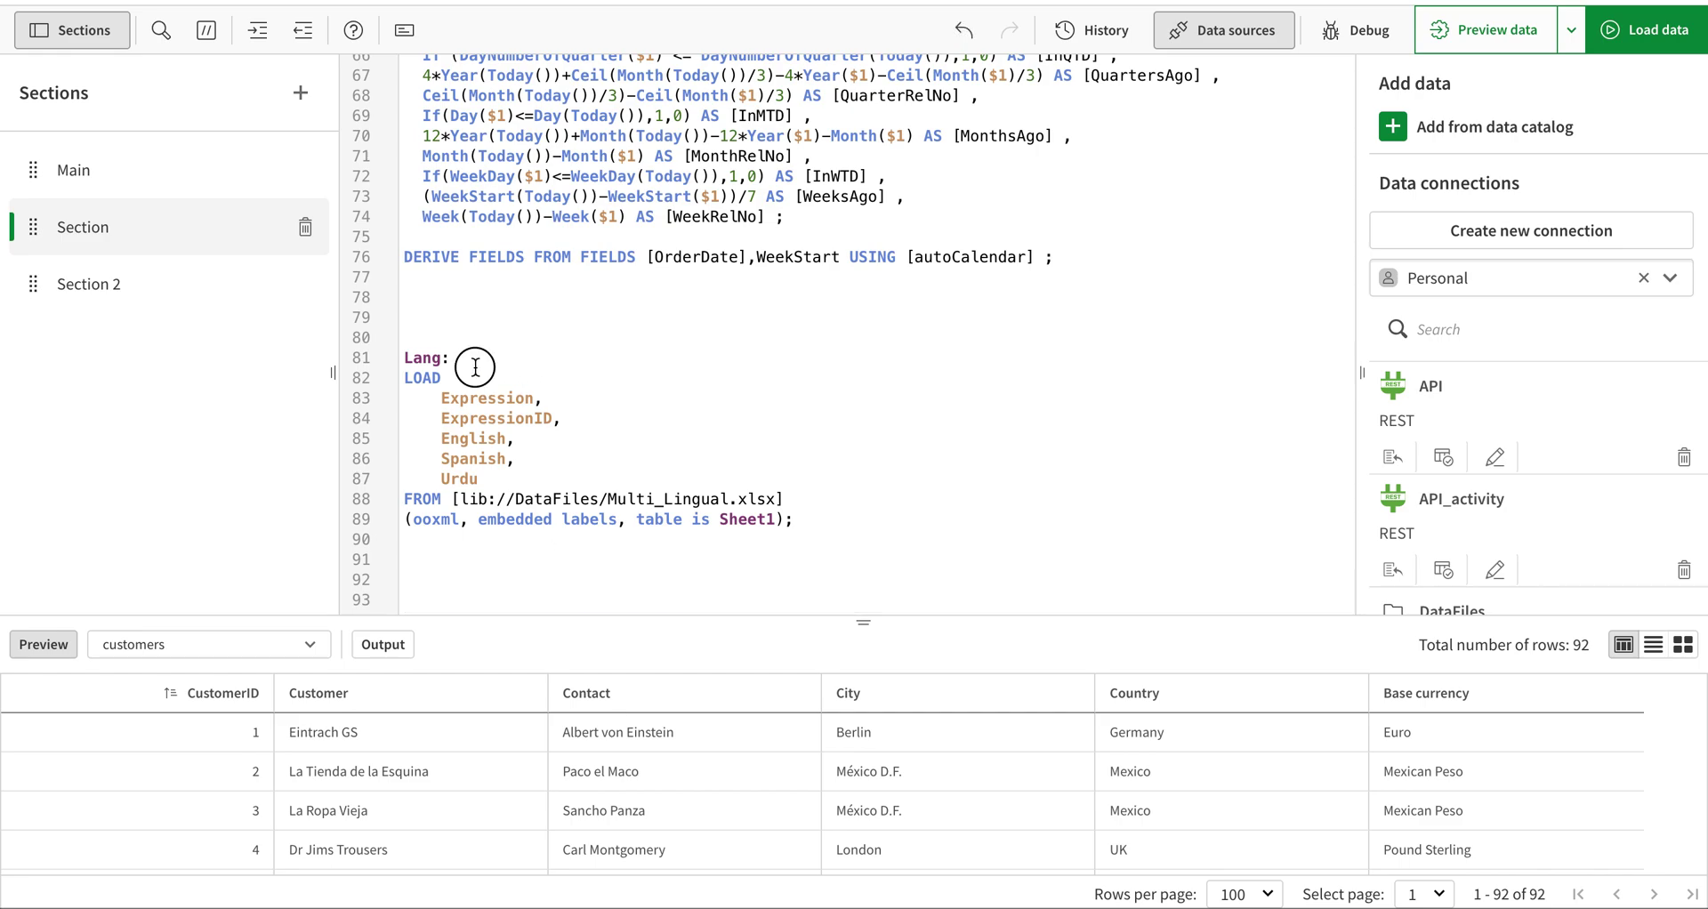
key("Return")
key("ctrl+v")
left_click(421, 380)
key("BackSpace")
key("BackSpace")
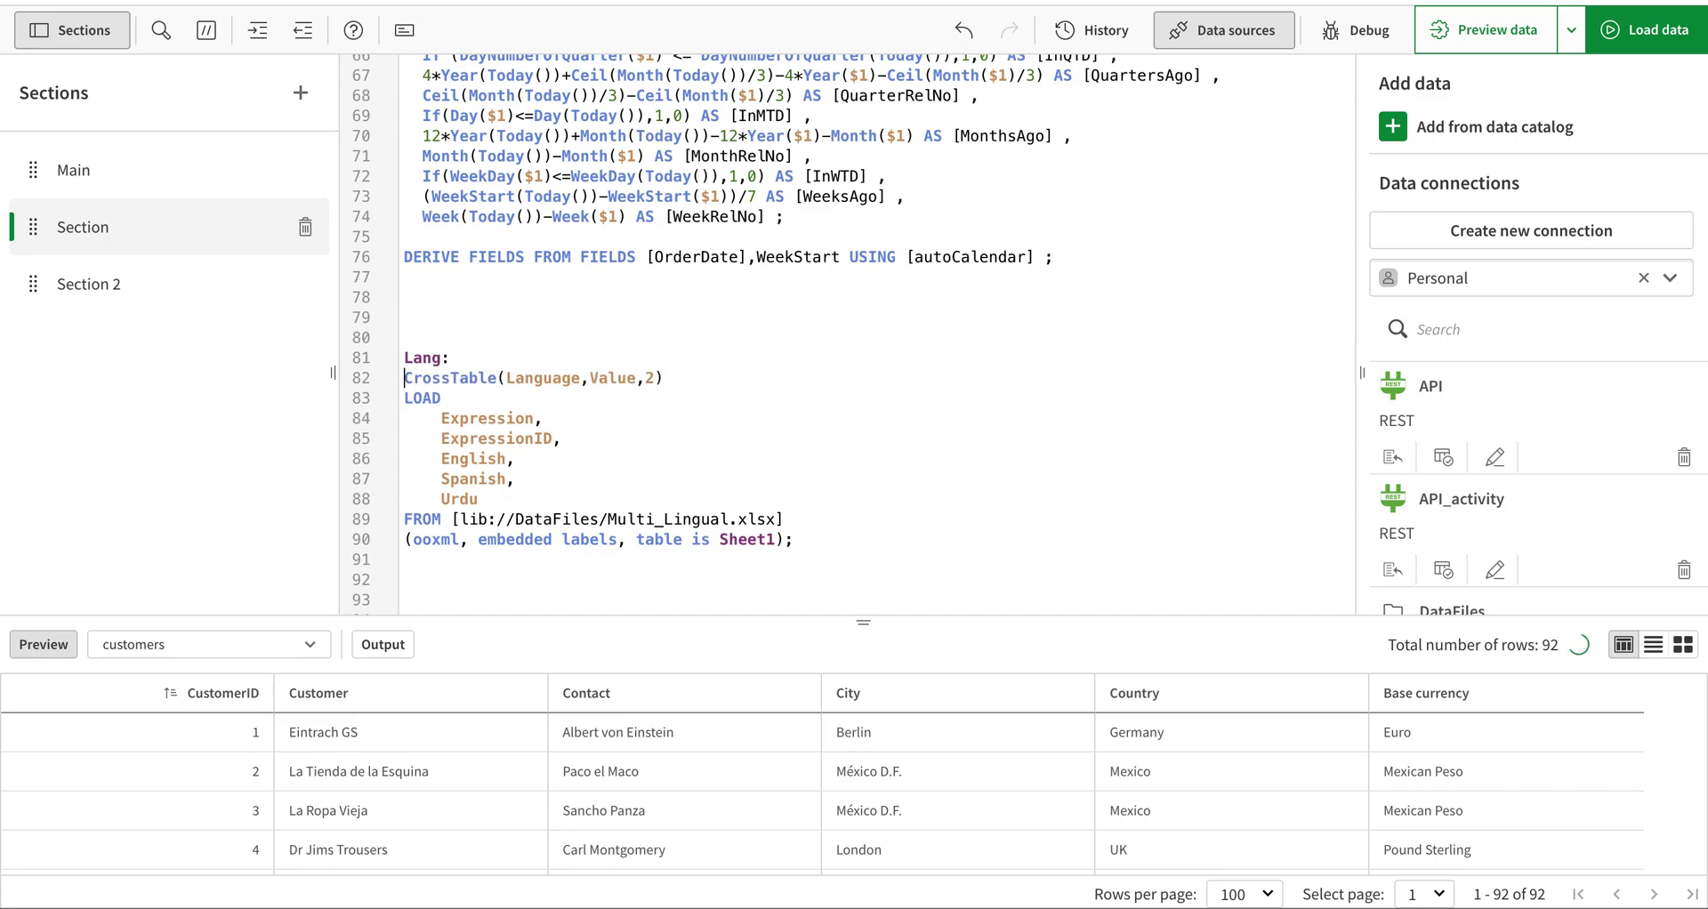
Load the data with the updated script and open the data model viewer to check the Lang table.
left_click(1640, 45)
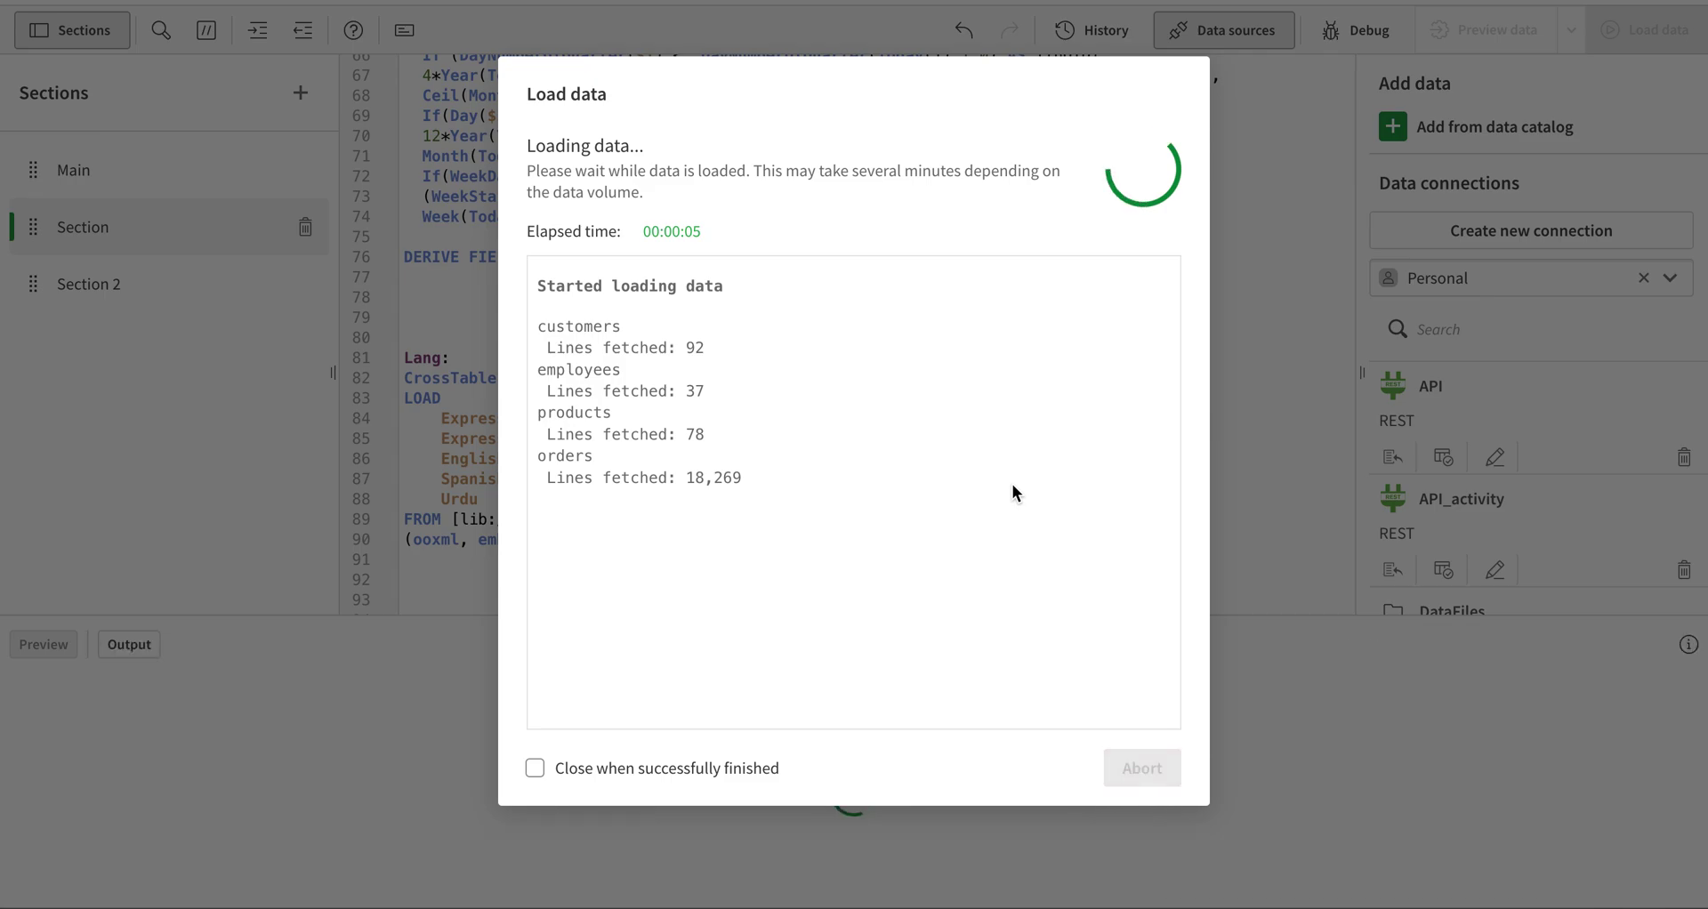
left_click(1142, 768)
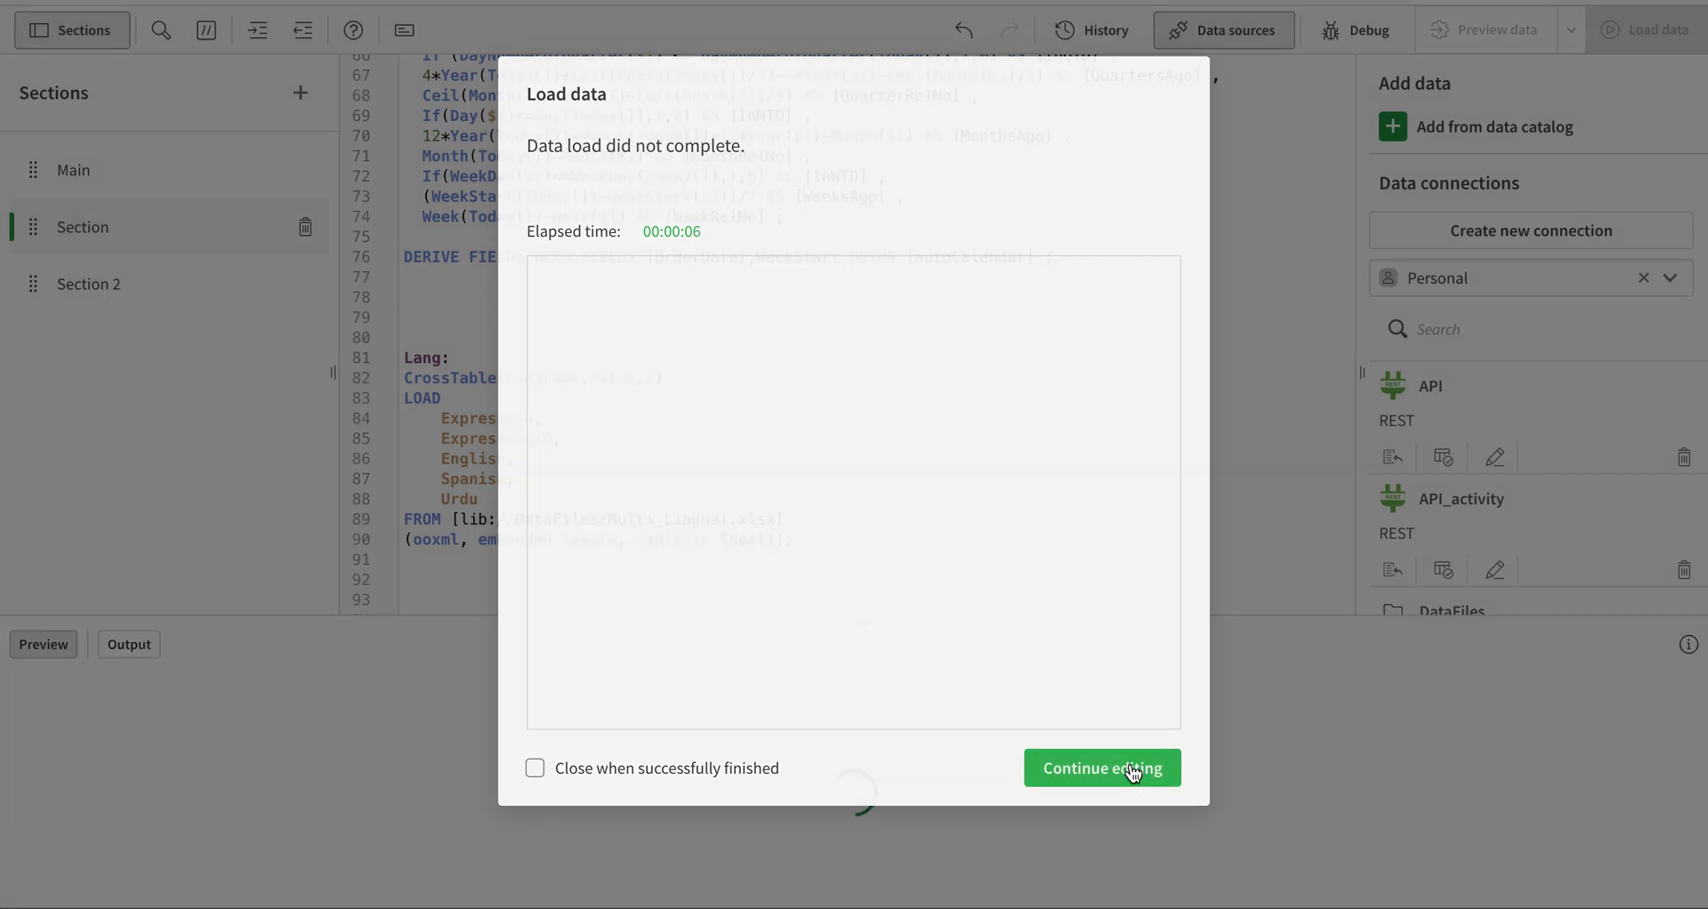
left_click(451, 9)
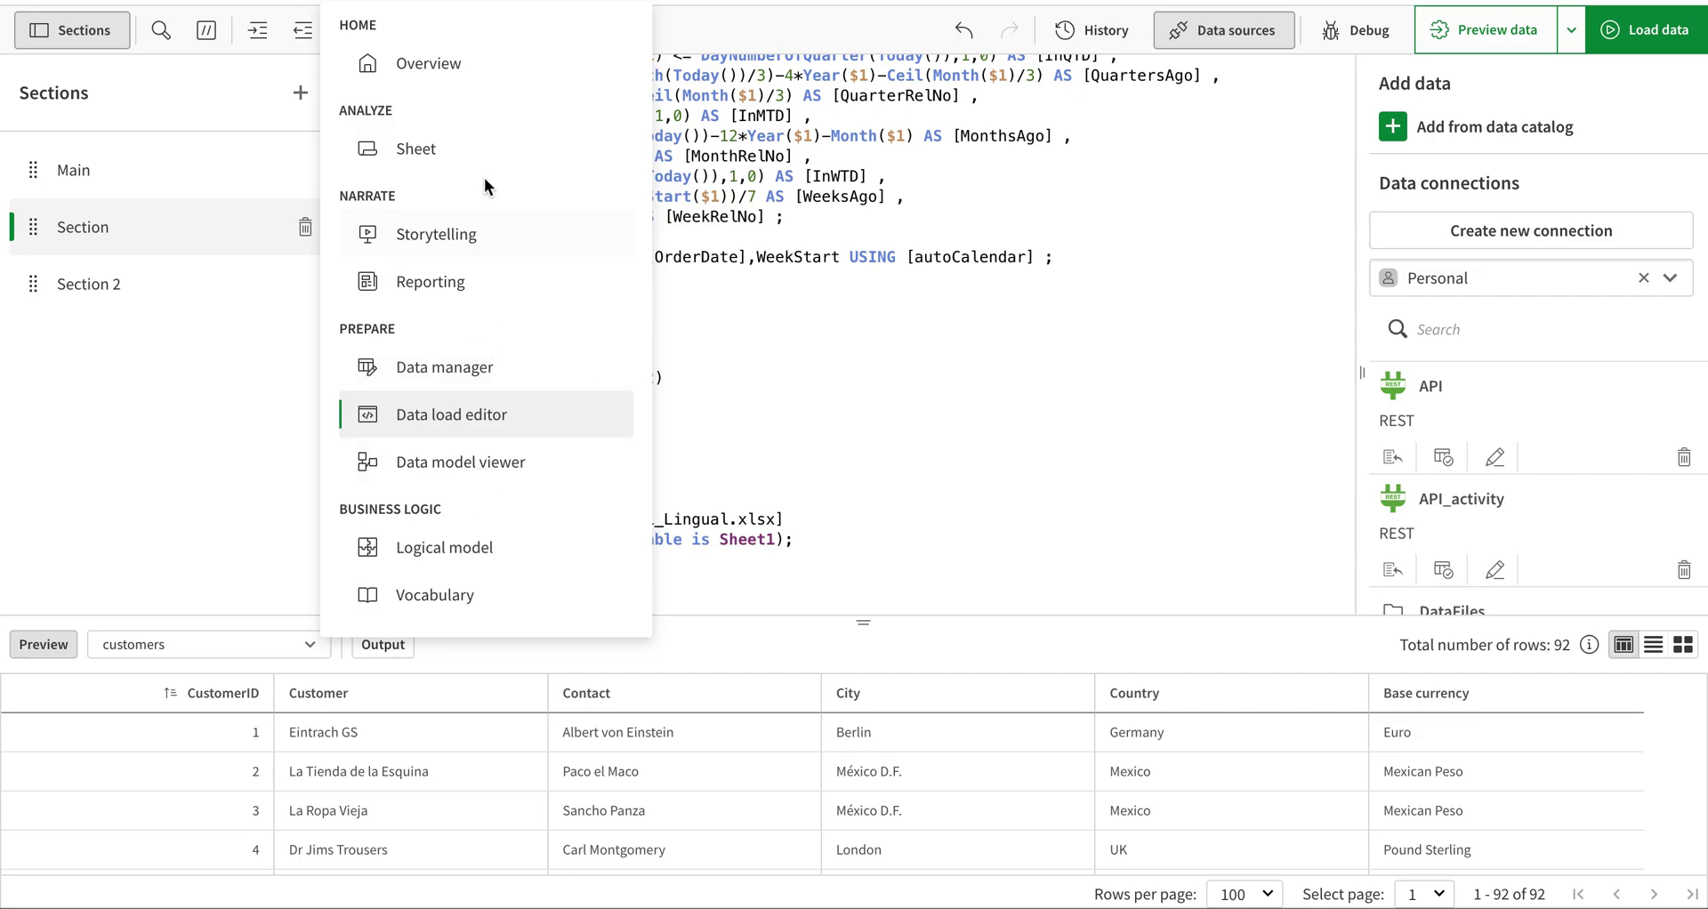
left_click(445, 462)
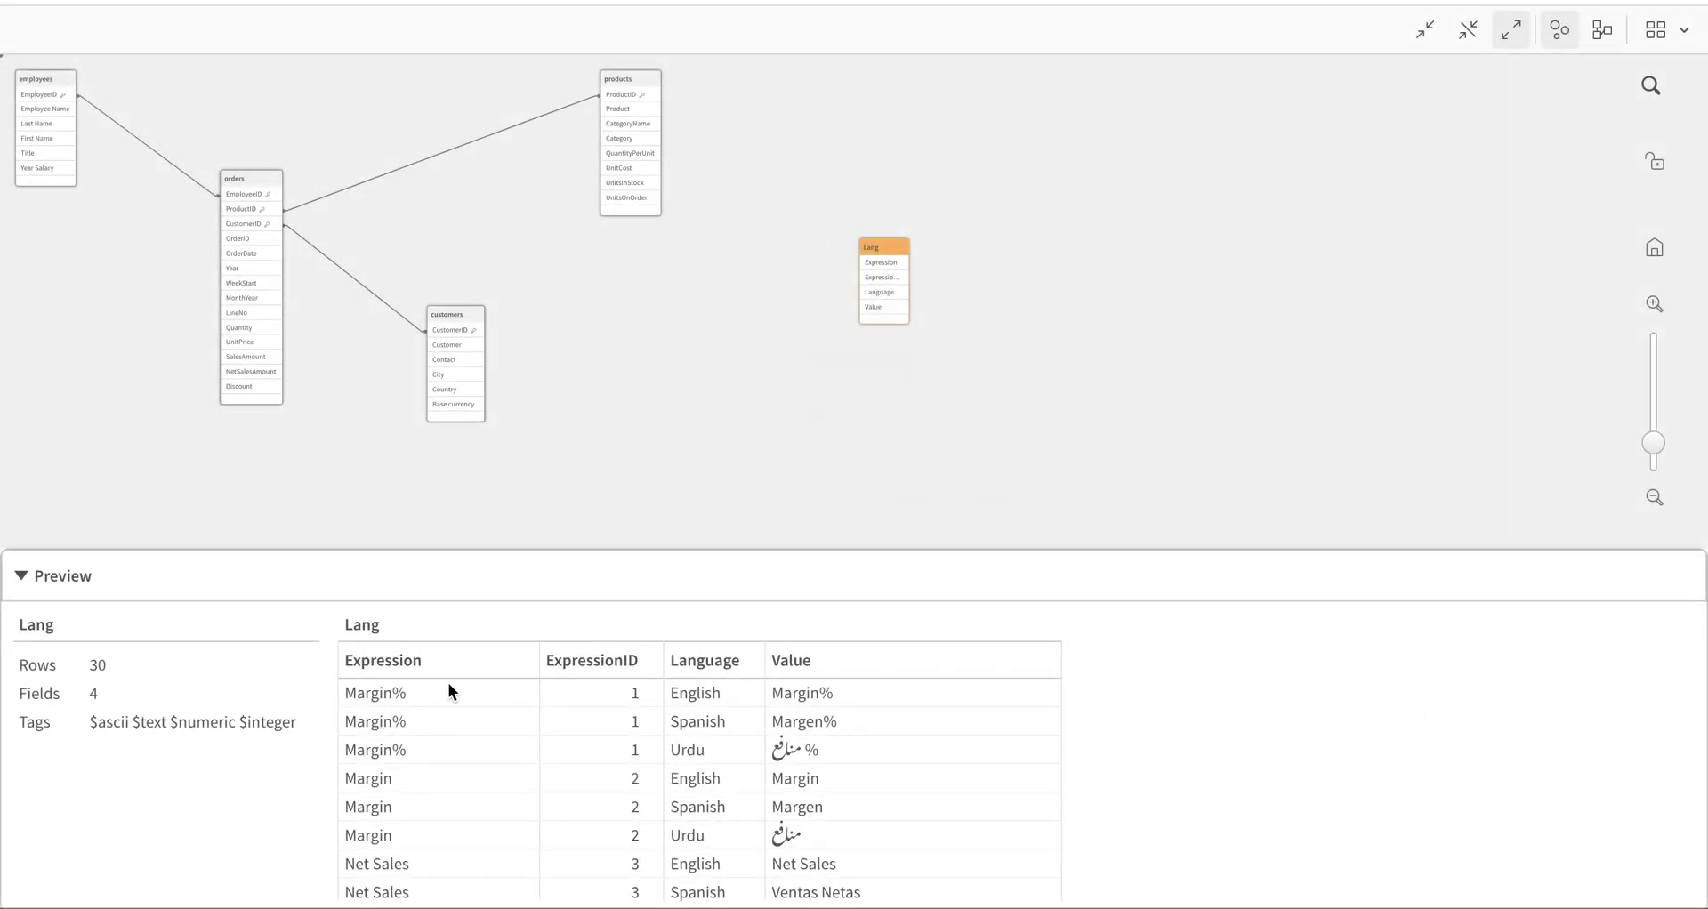
Review the Lang table's rows in the data preview and switch to the previous dashboard sheet.
scroll(705, 721, "down", 7)
scroll(705, 721, "up", 7)
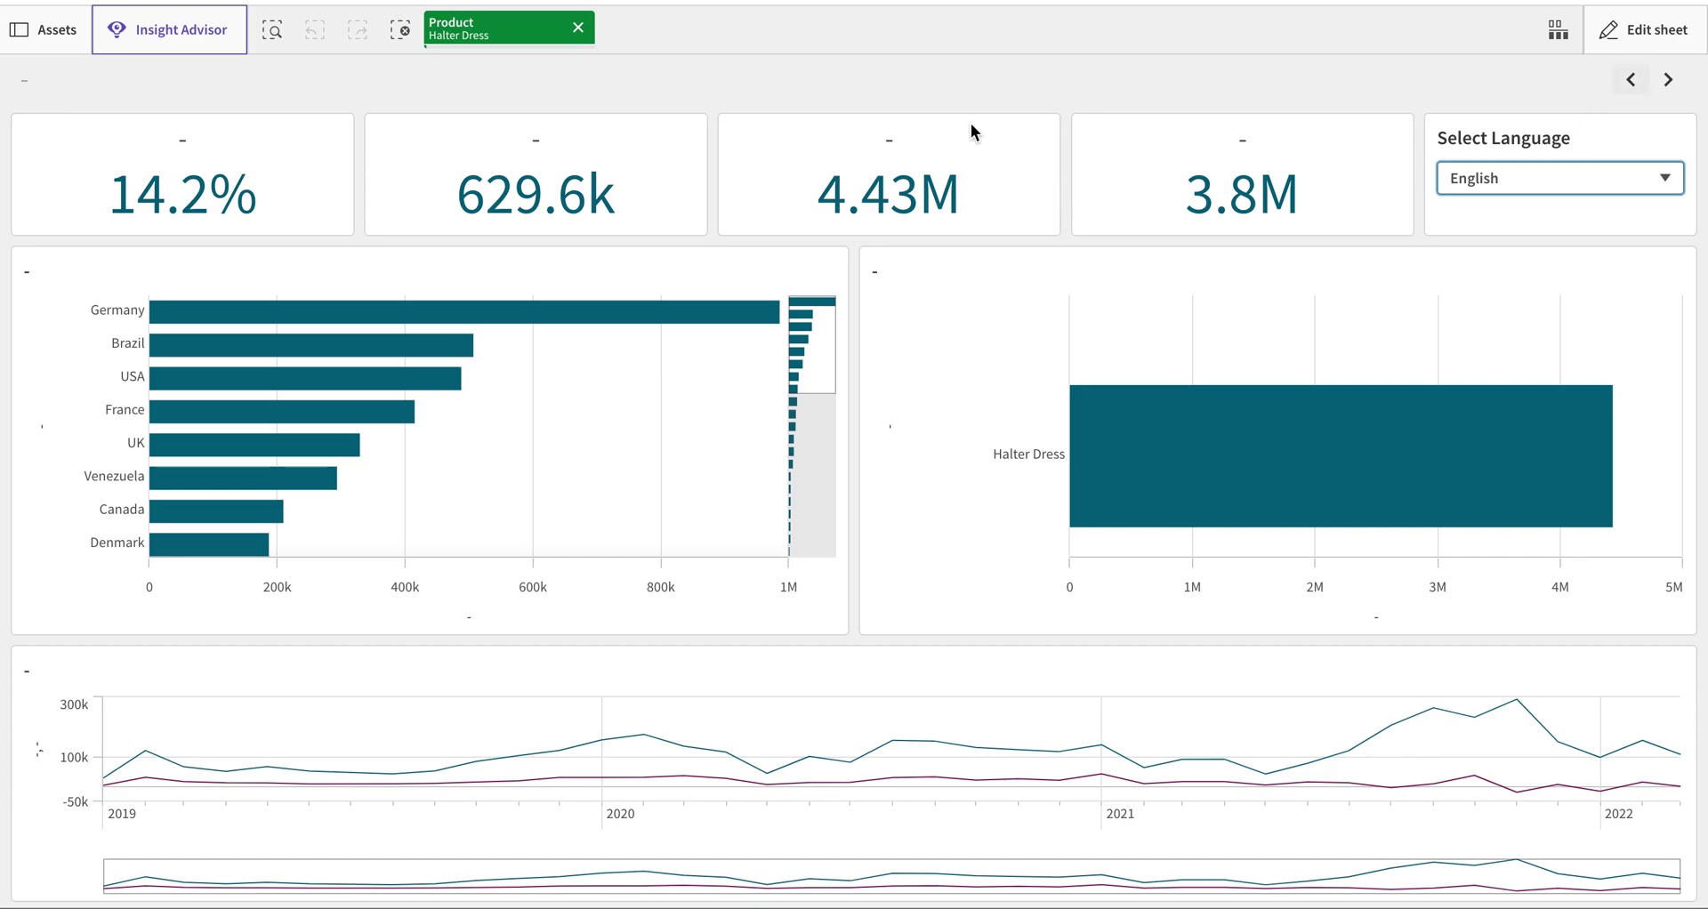
left_click(1631, 79)
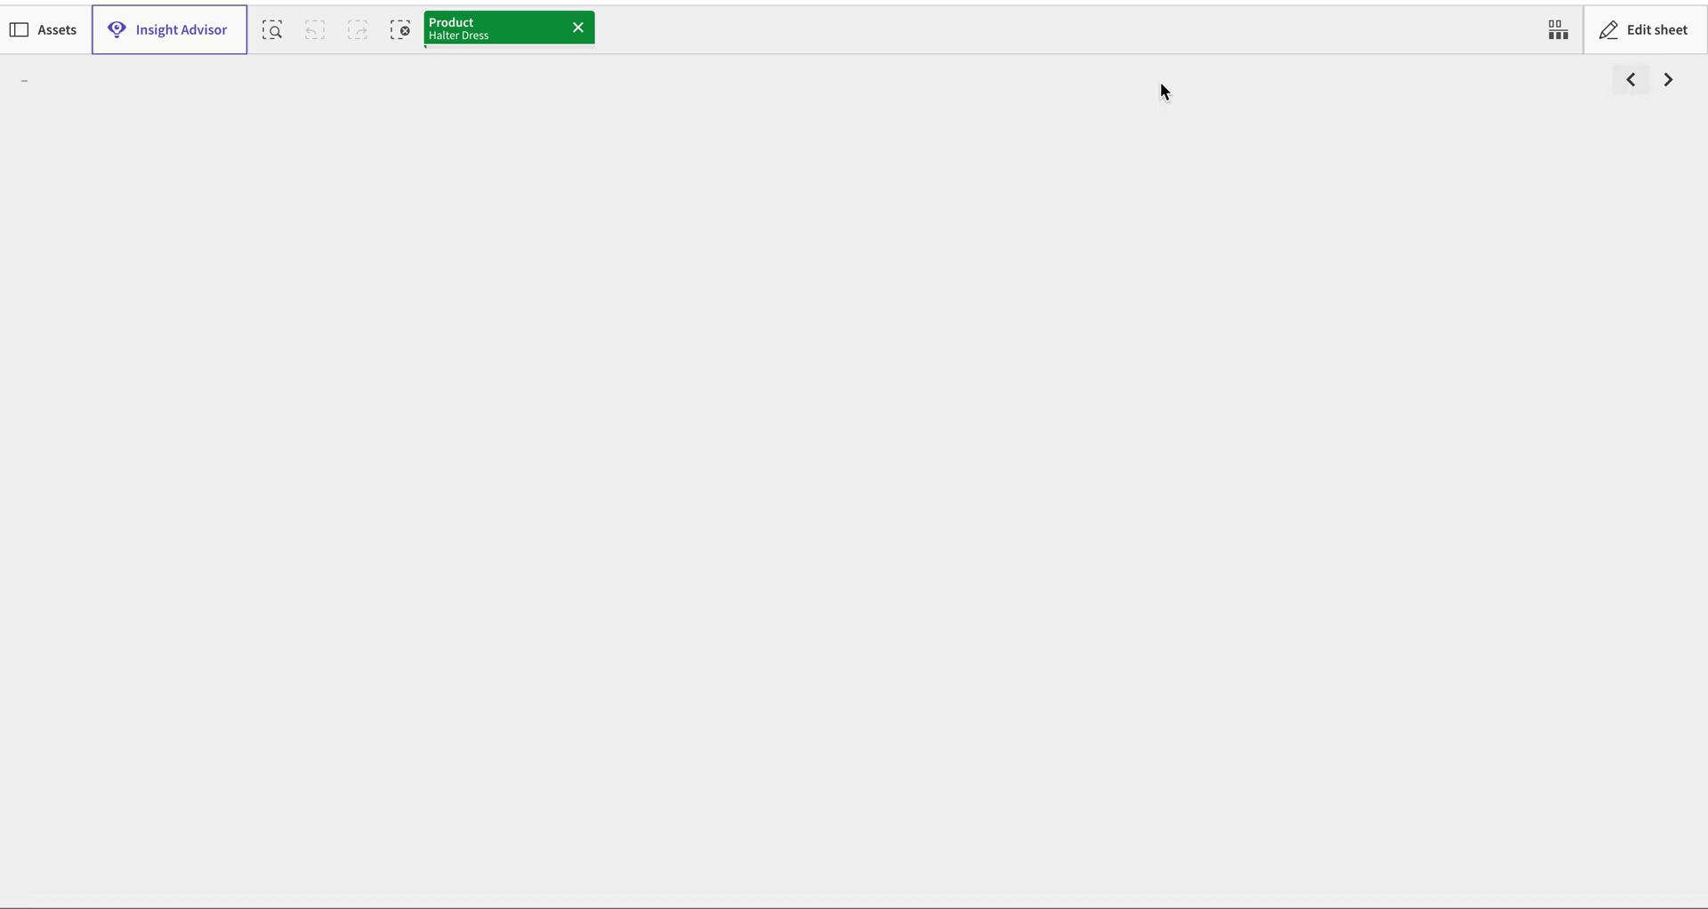
Examine the label expression of the Margin% master measure used in the first KPI, leaving the measure unchanged.
left_click(1634, 29)
left_click(389, 133)
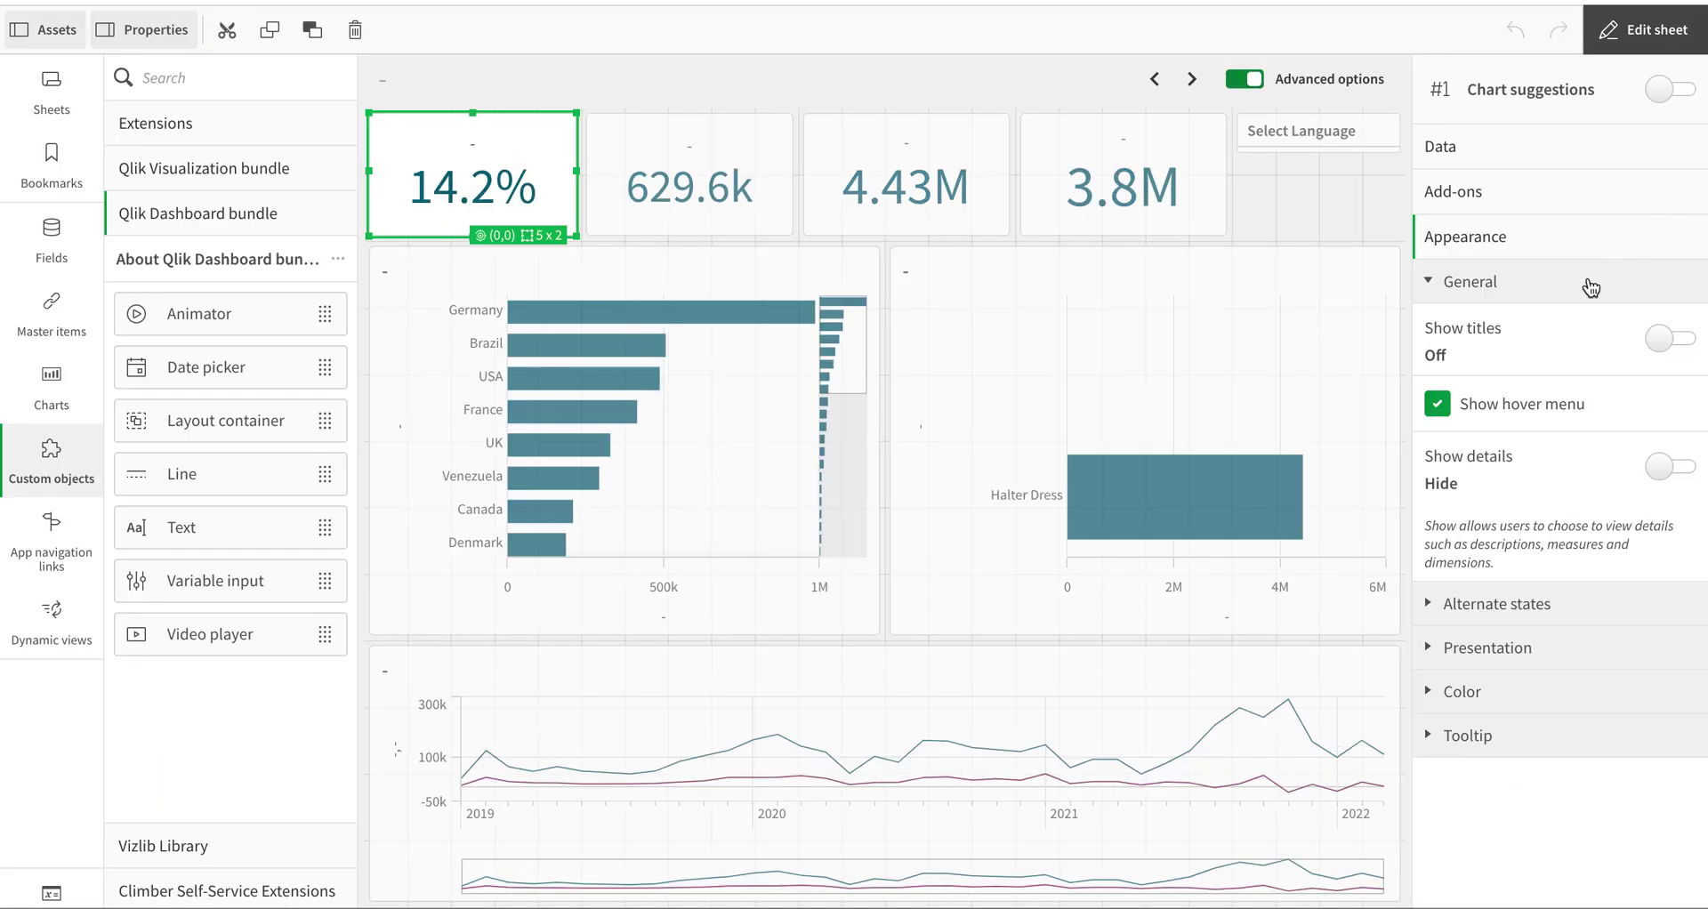
left_click(1541, 133)
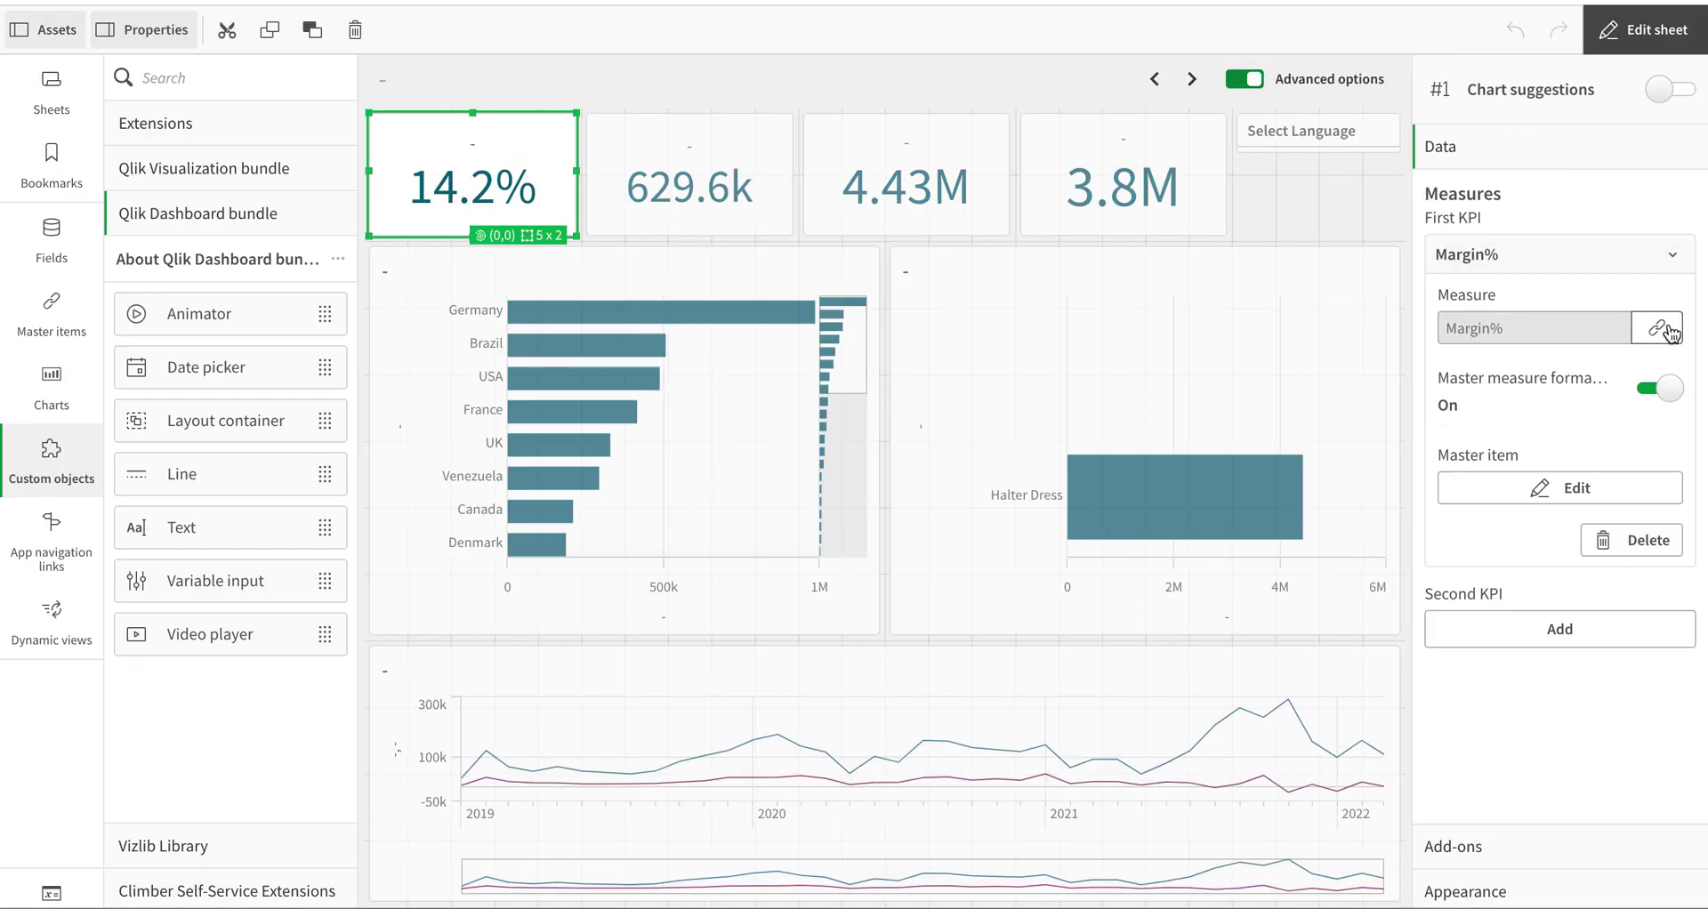
left_click(1575, 487)
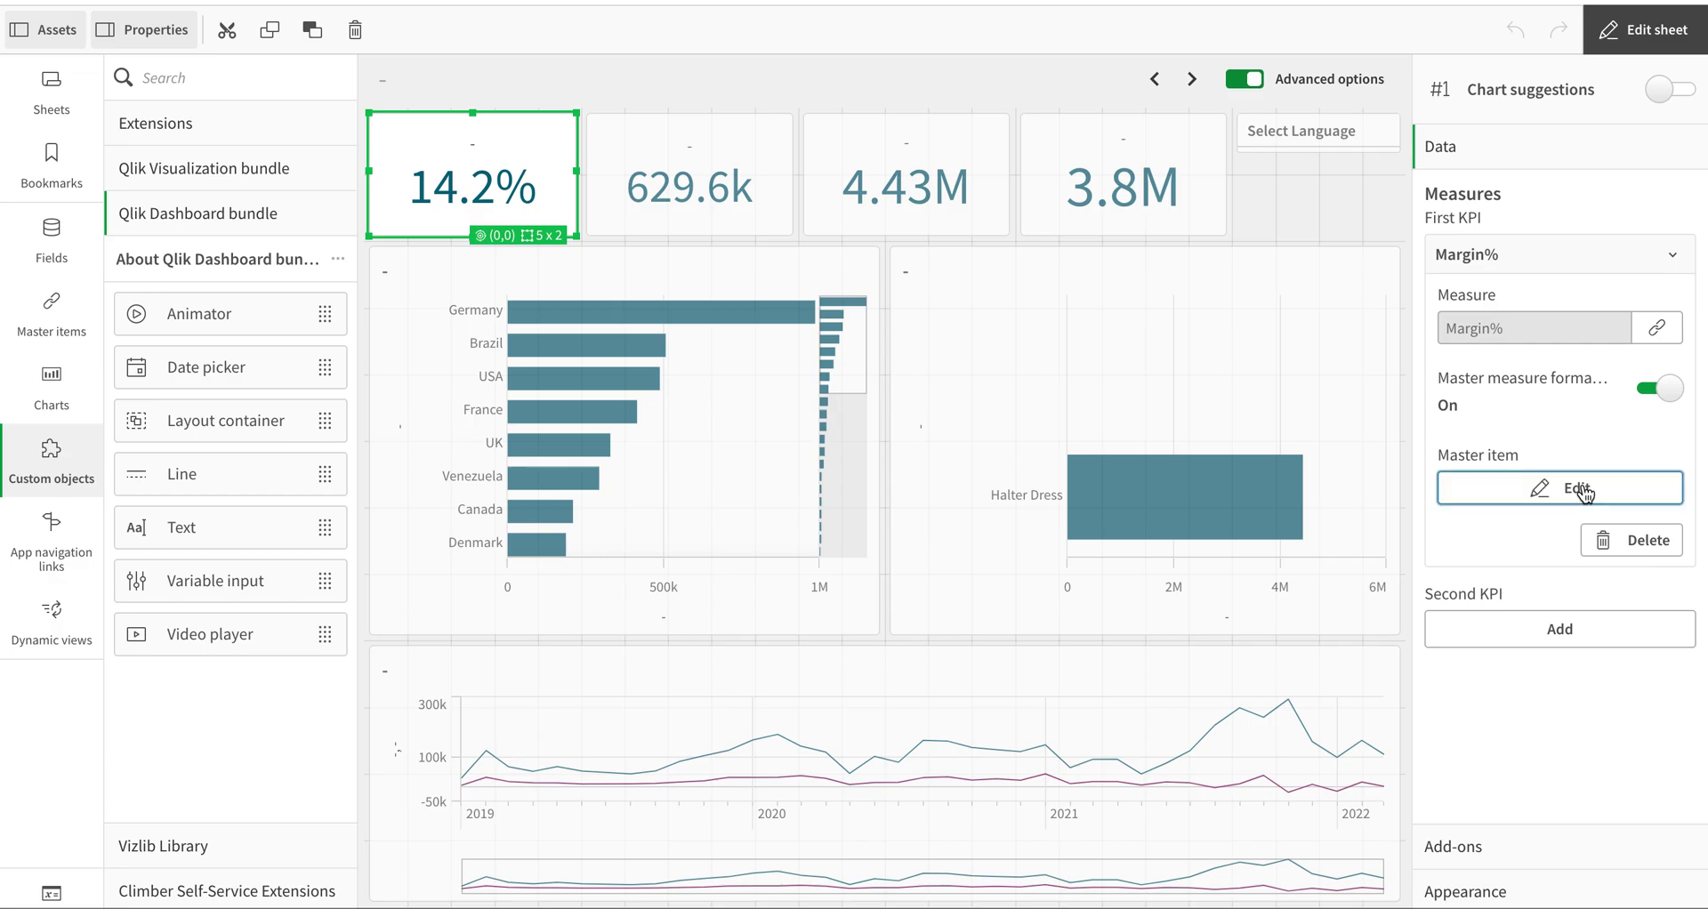
left_click(1408, 489)
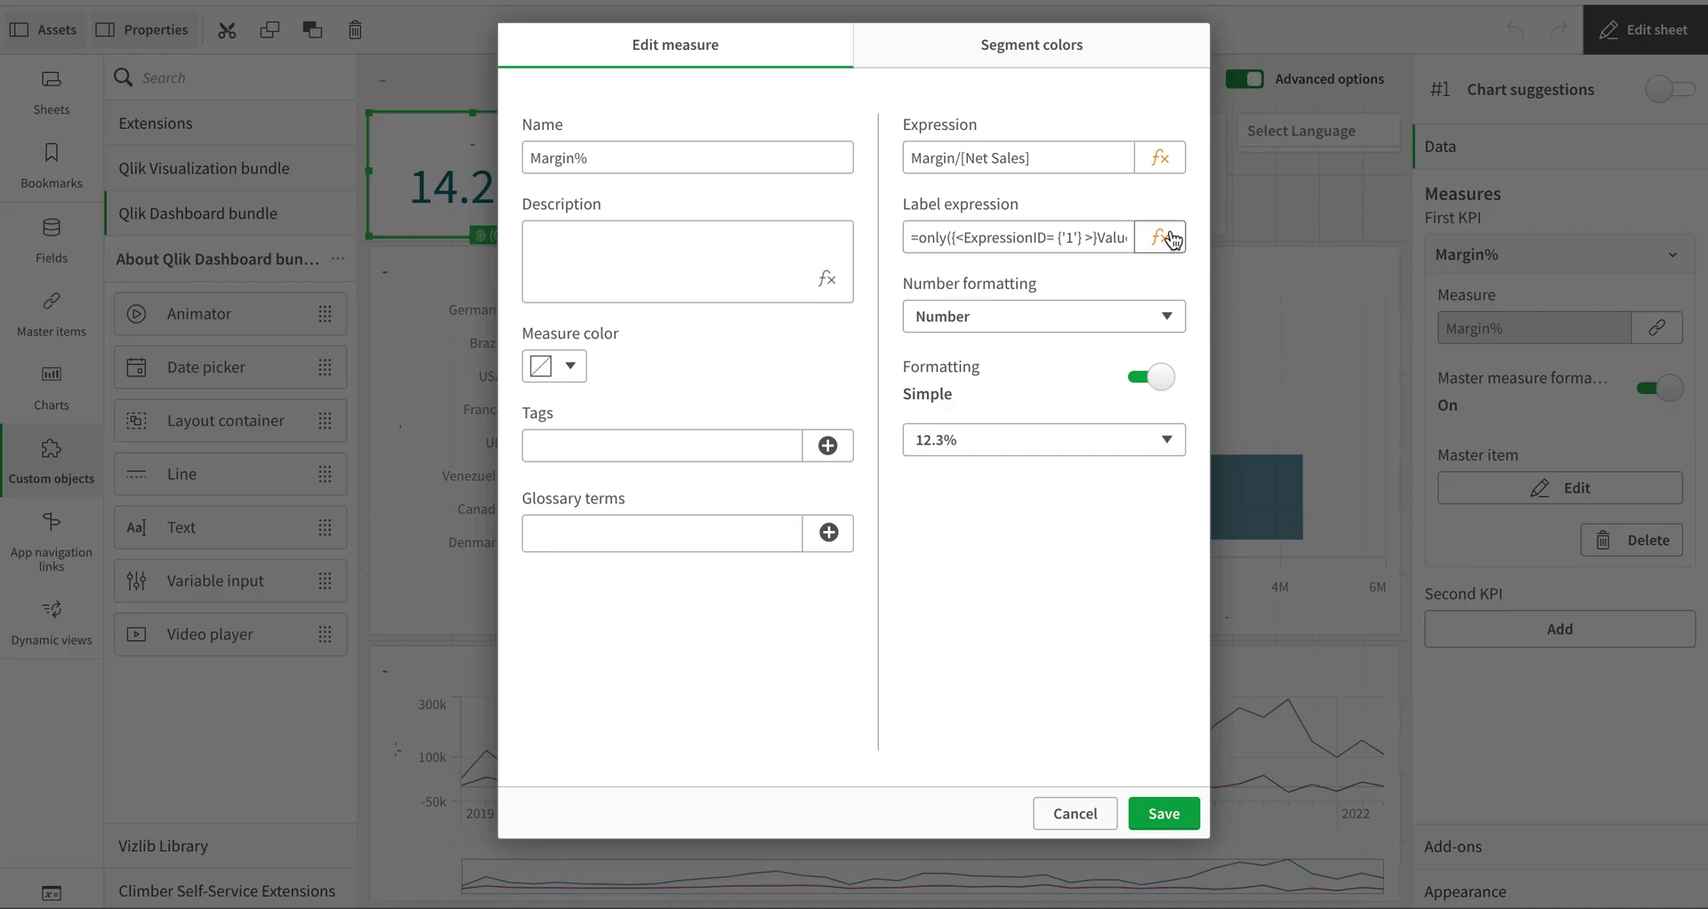
left_click(1161, 237)
double_click(396, 84)
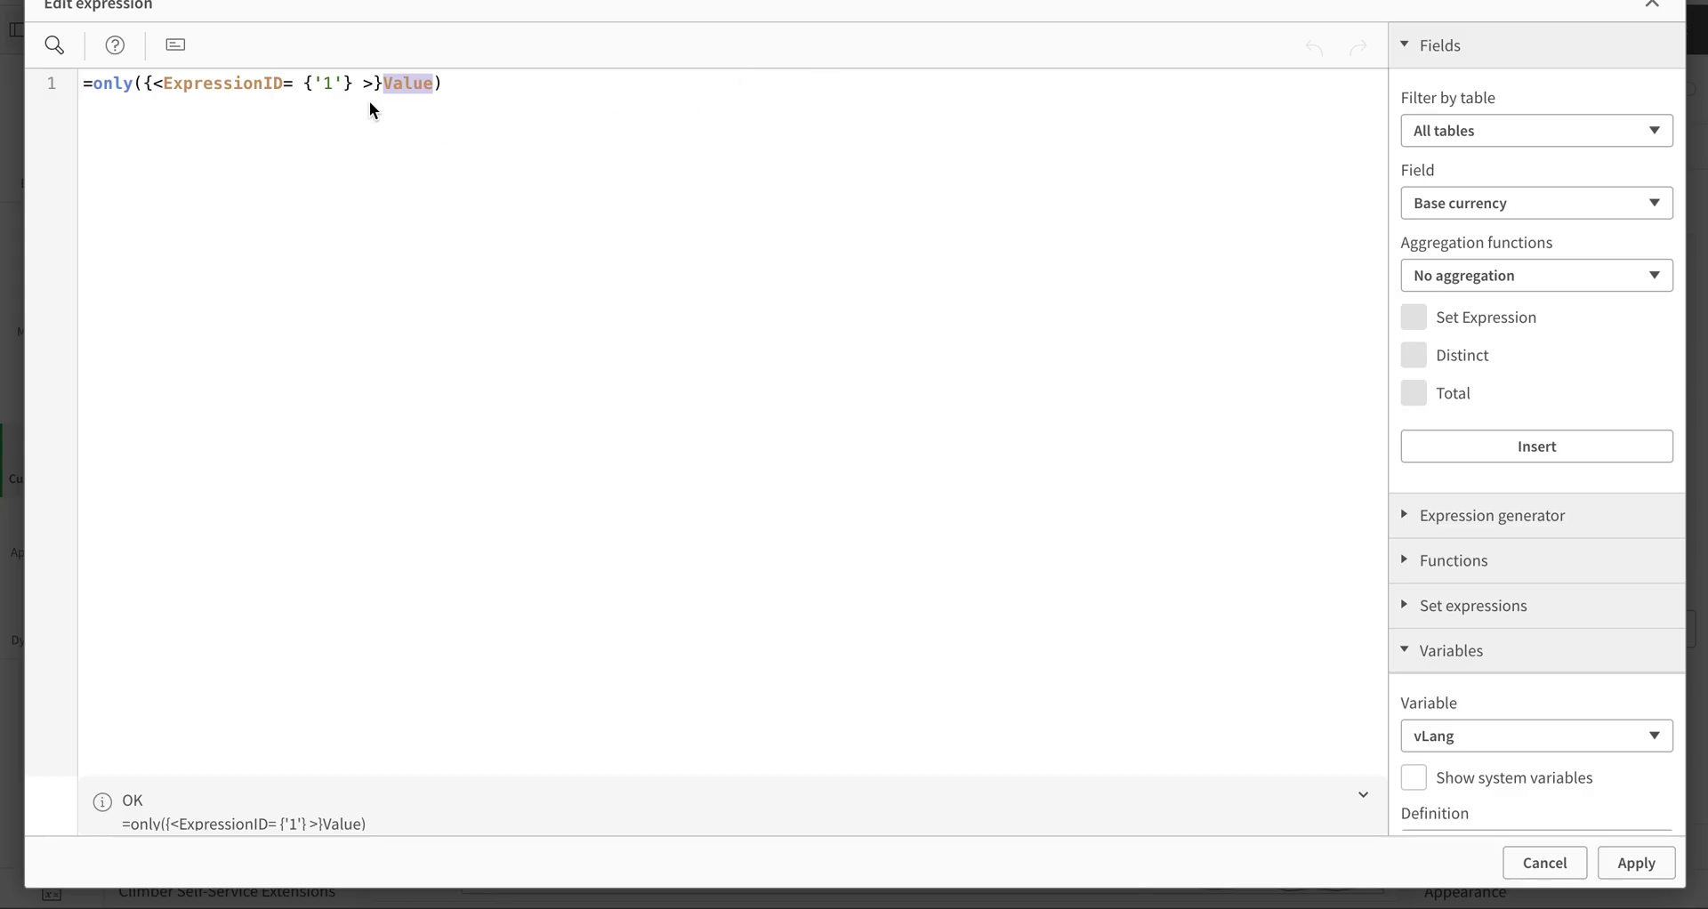
left_click(356, 85)
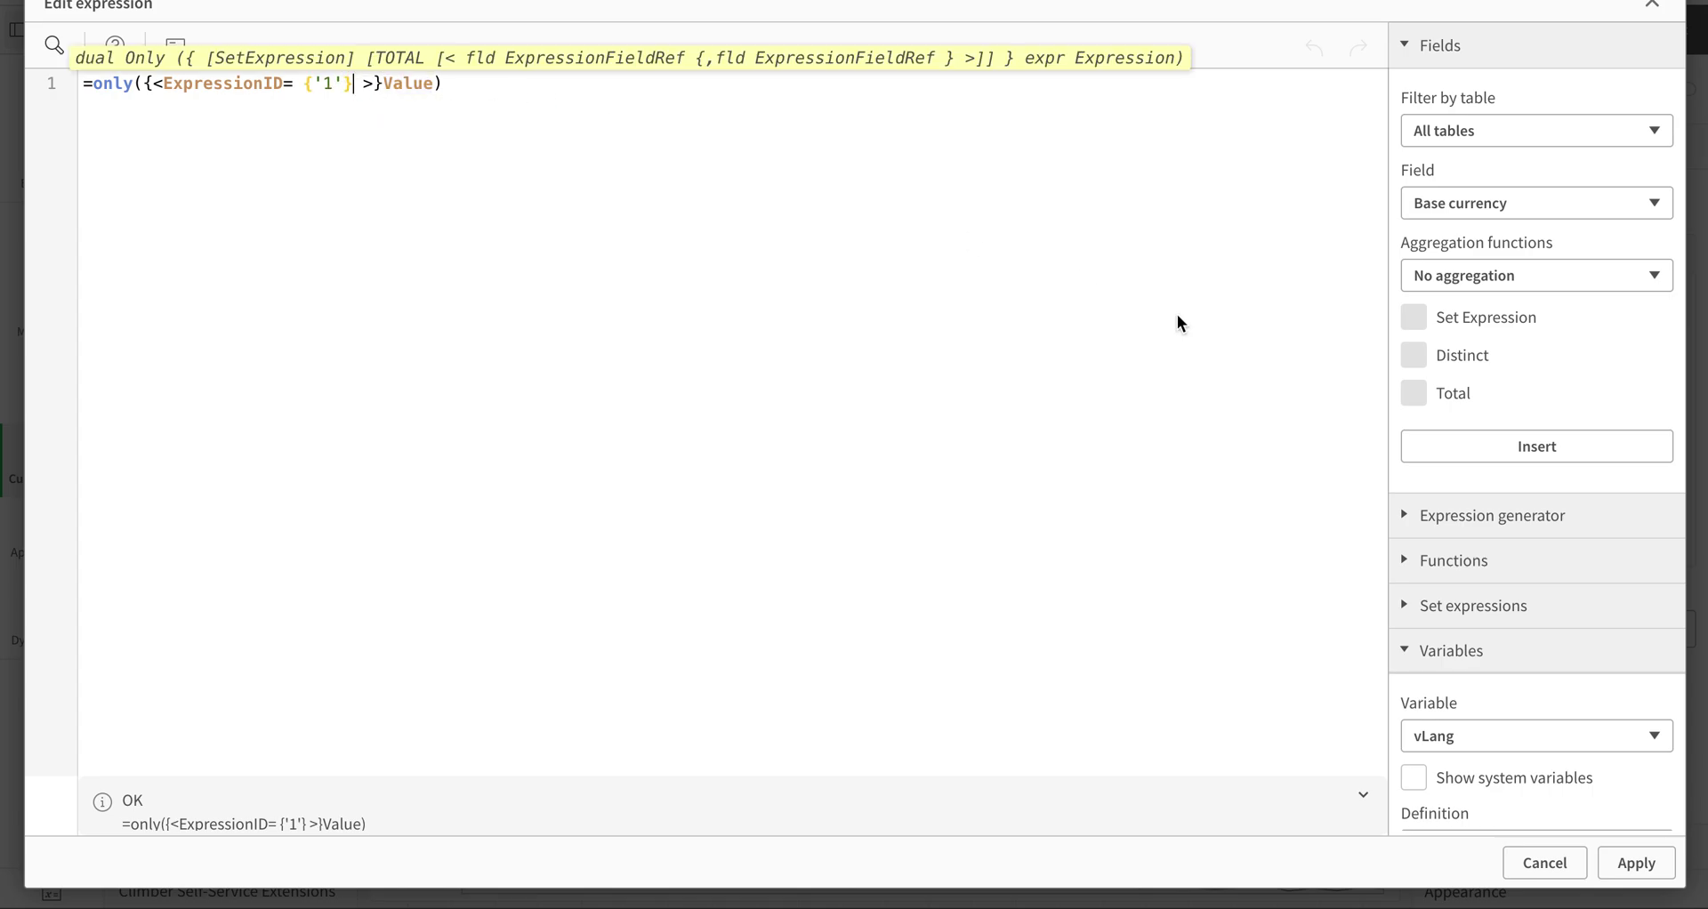
left_click(1619, 856)
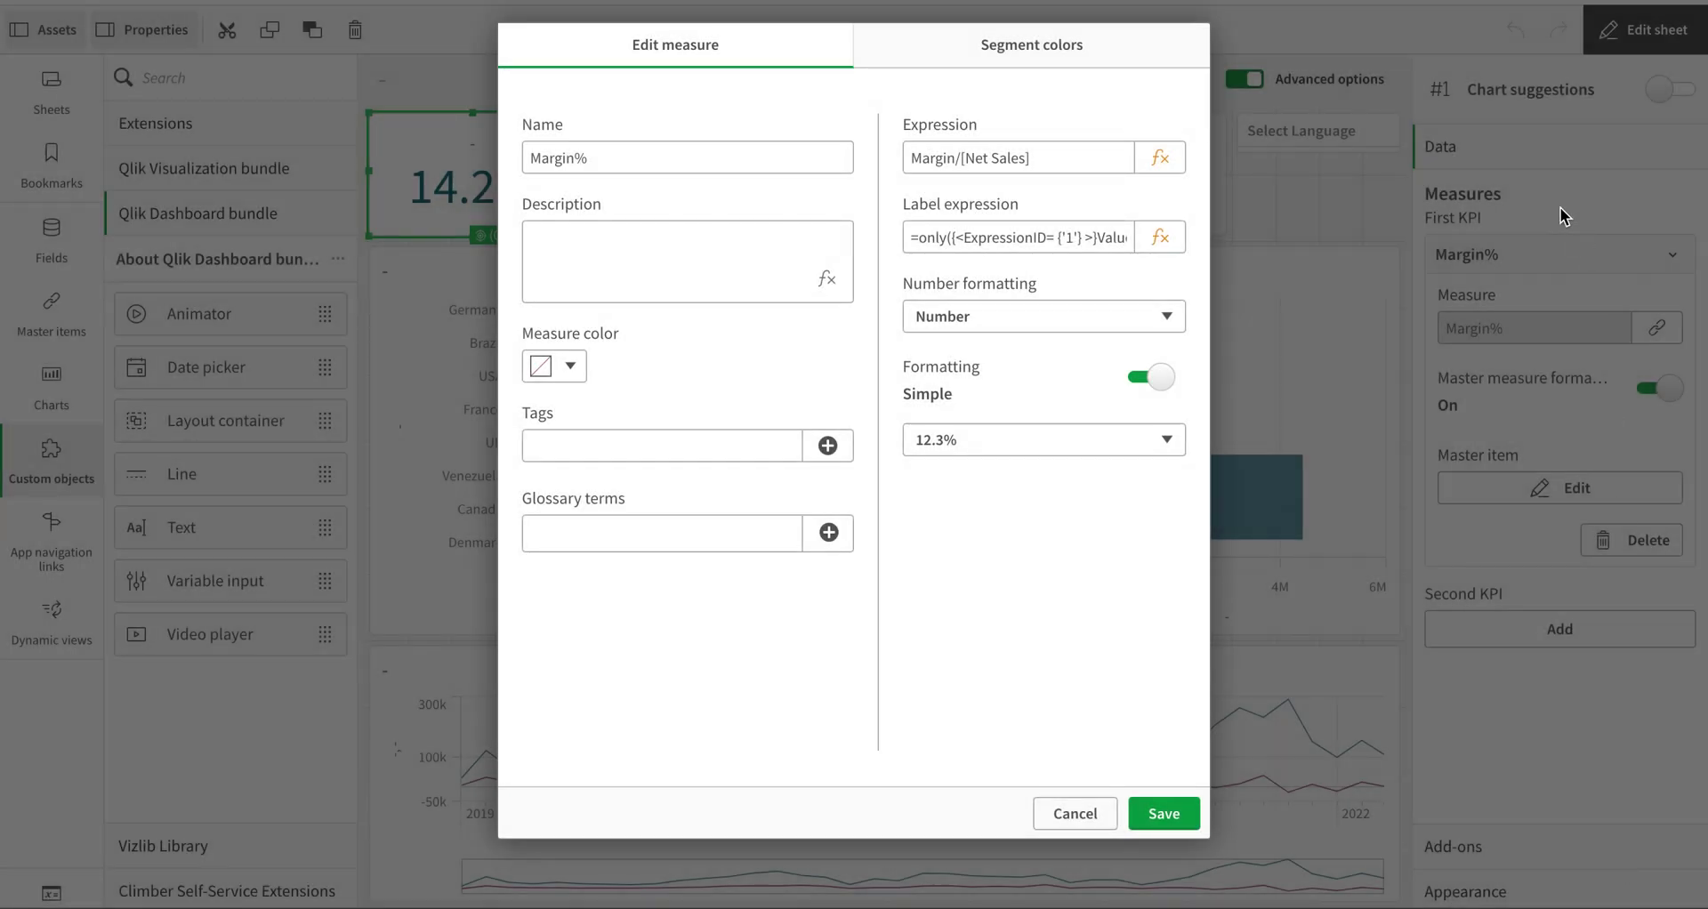
left_click(1081, 814)
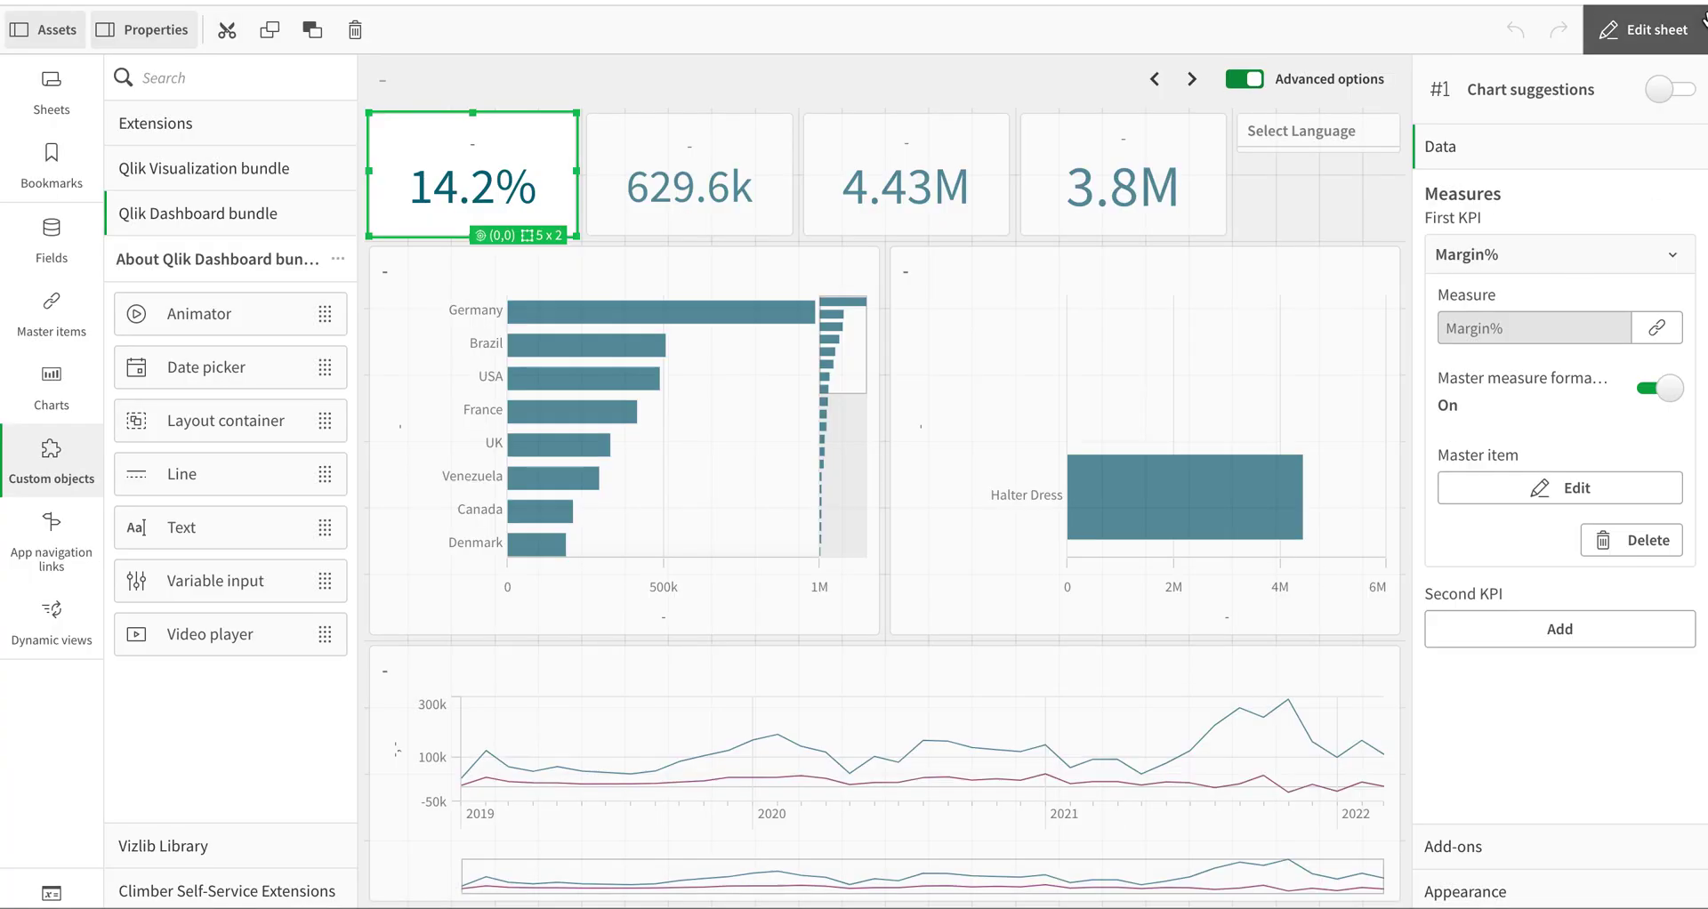
Try the Select Language filter pane in the sheet view, and delete it from the sheet.
left_click(1695, 35)
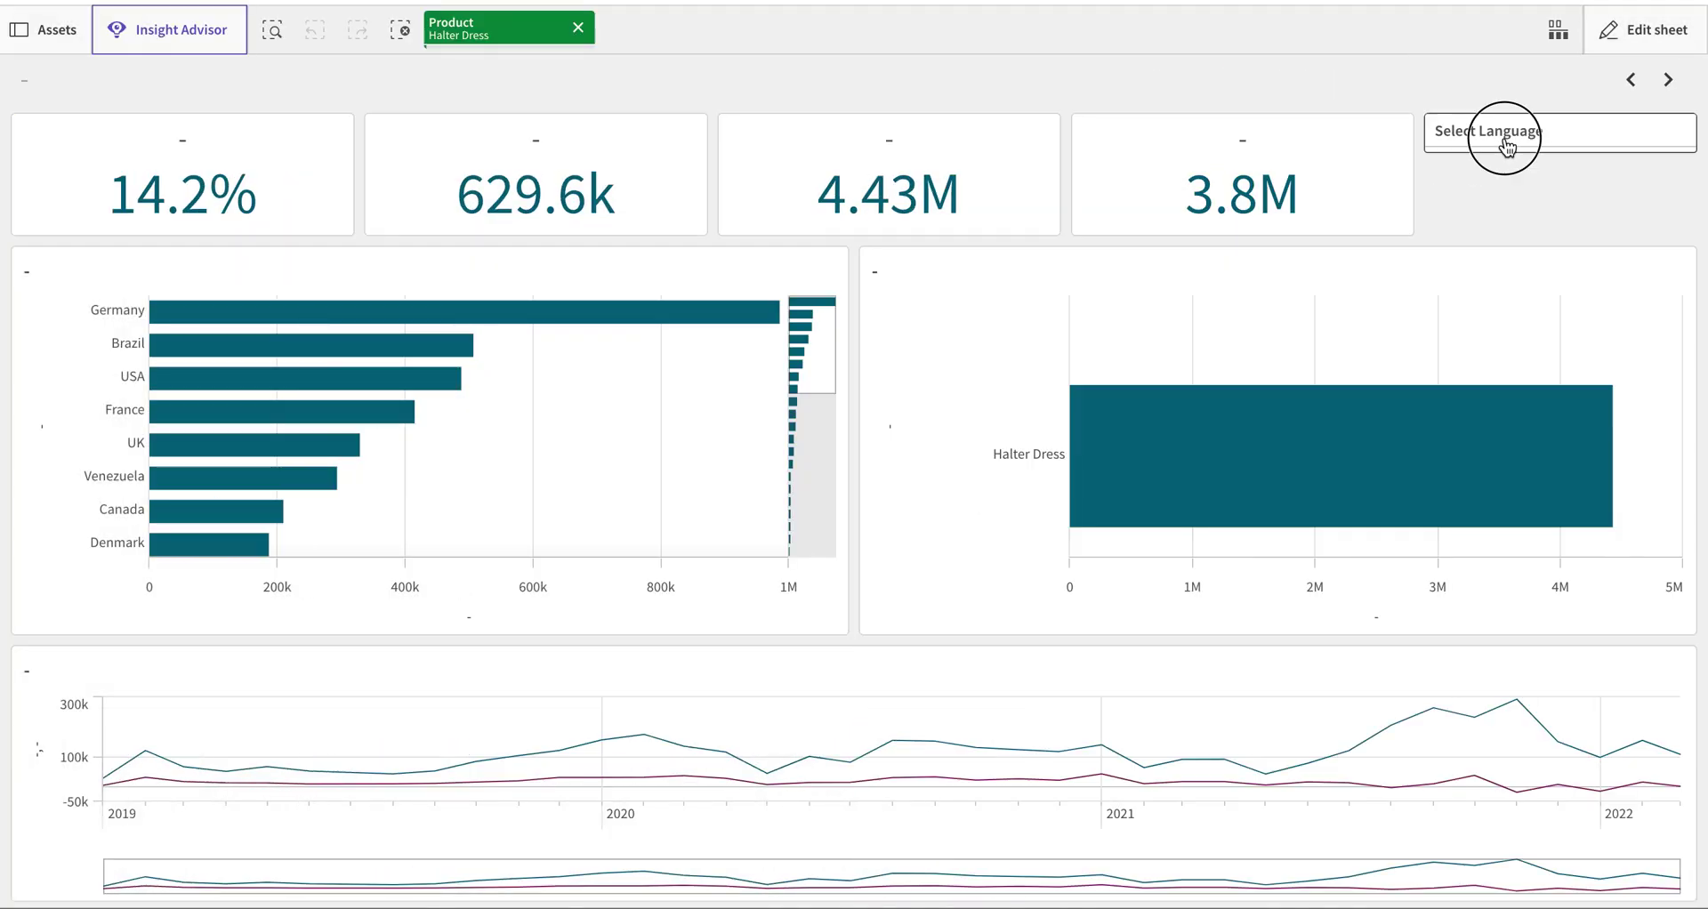
left_click(1504, 136)
left_click(1626, 182)
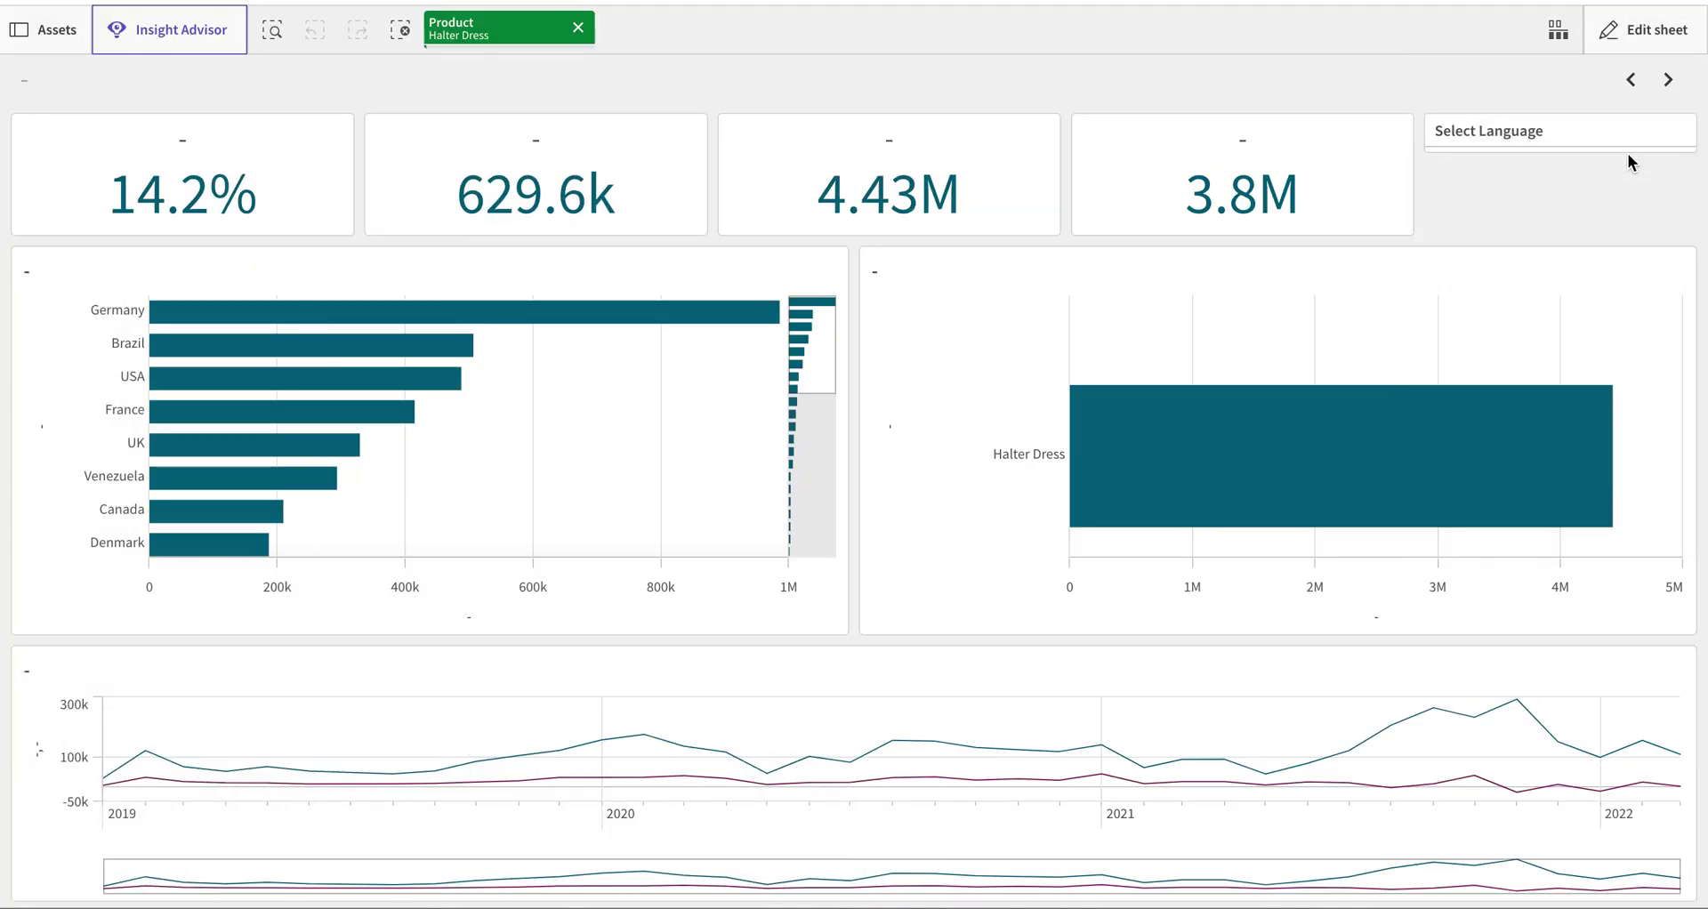
left_click(1643, 30)
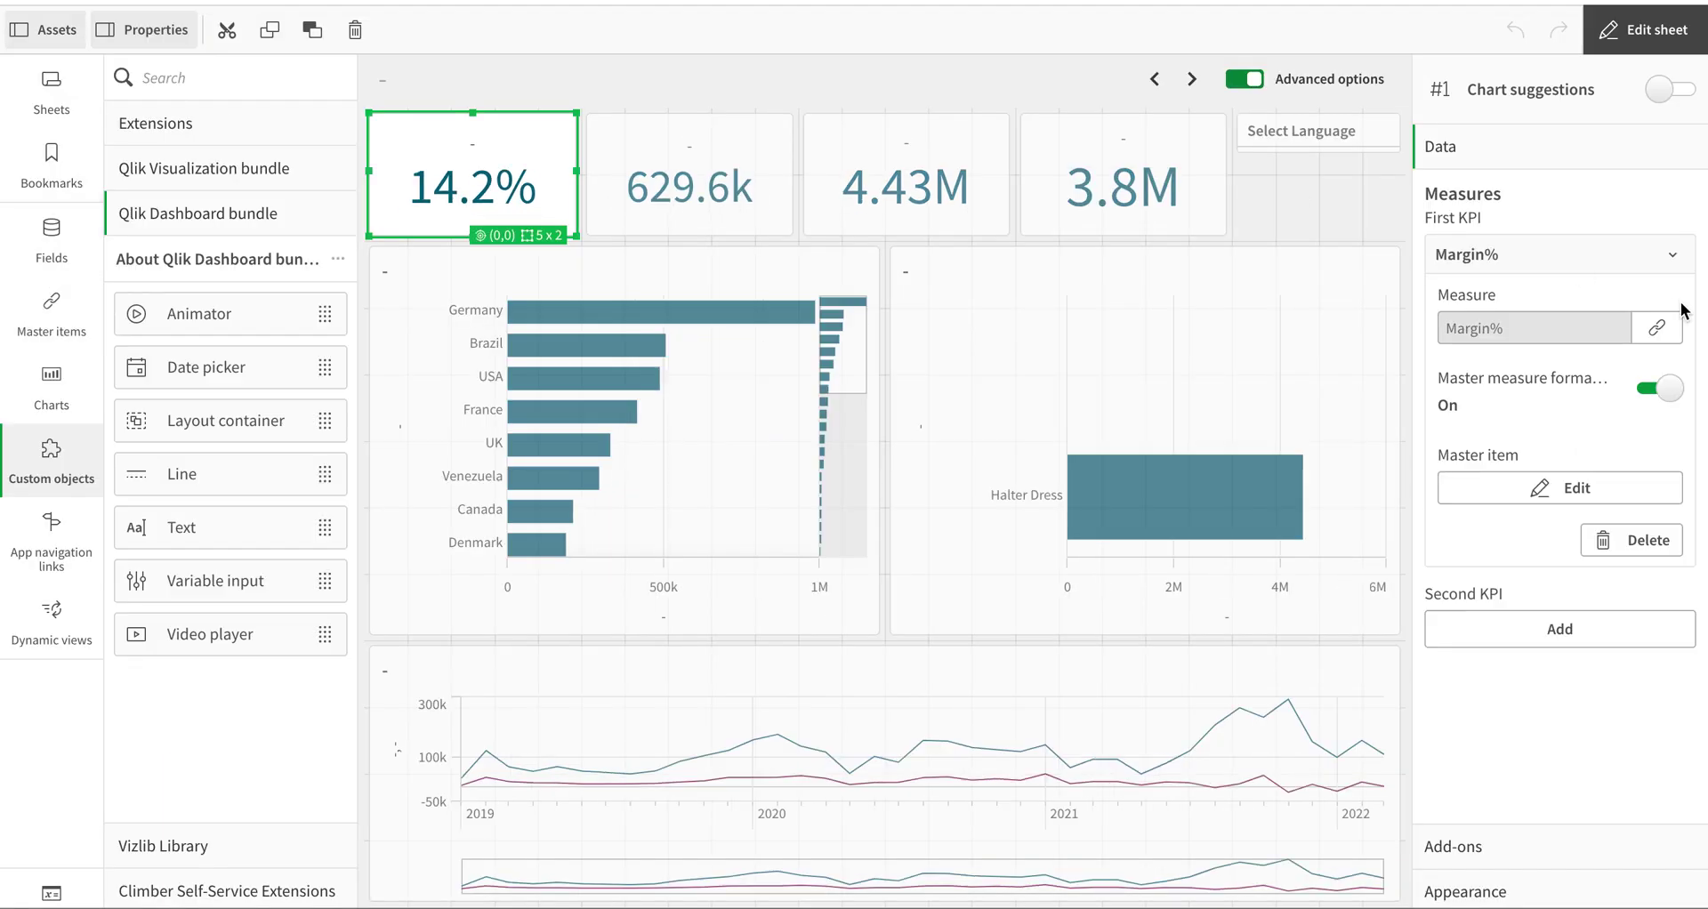
left_click(1358, 115)
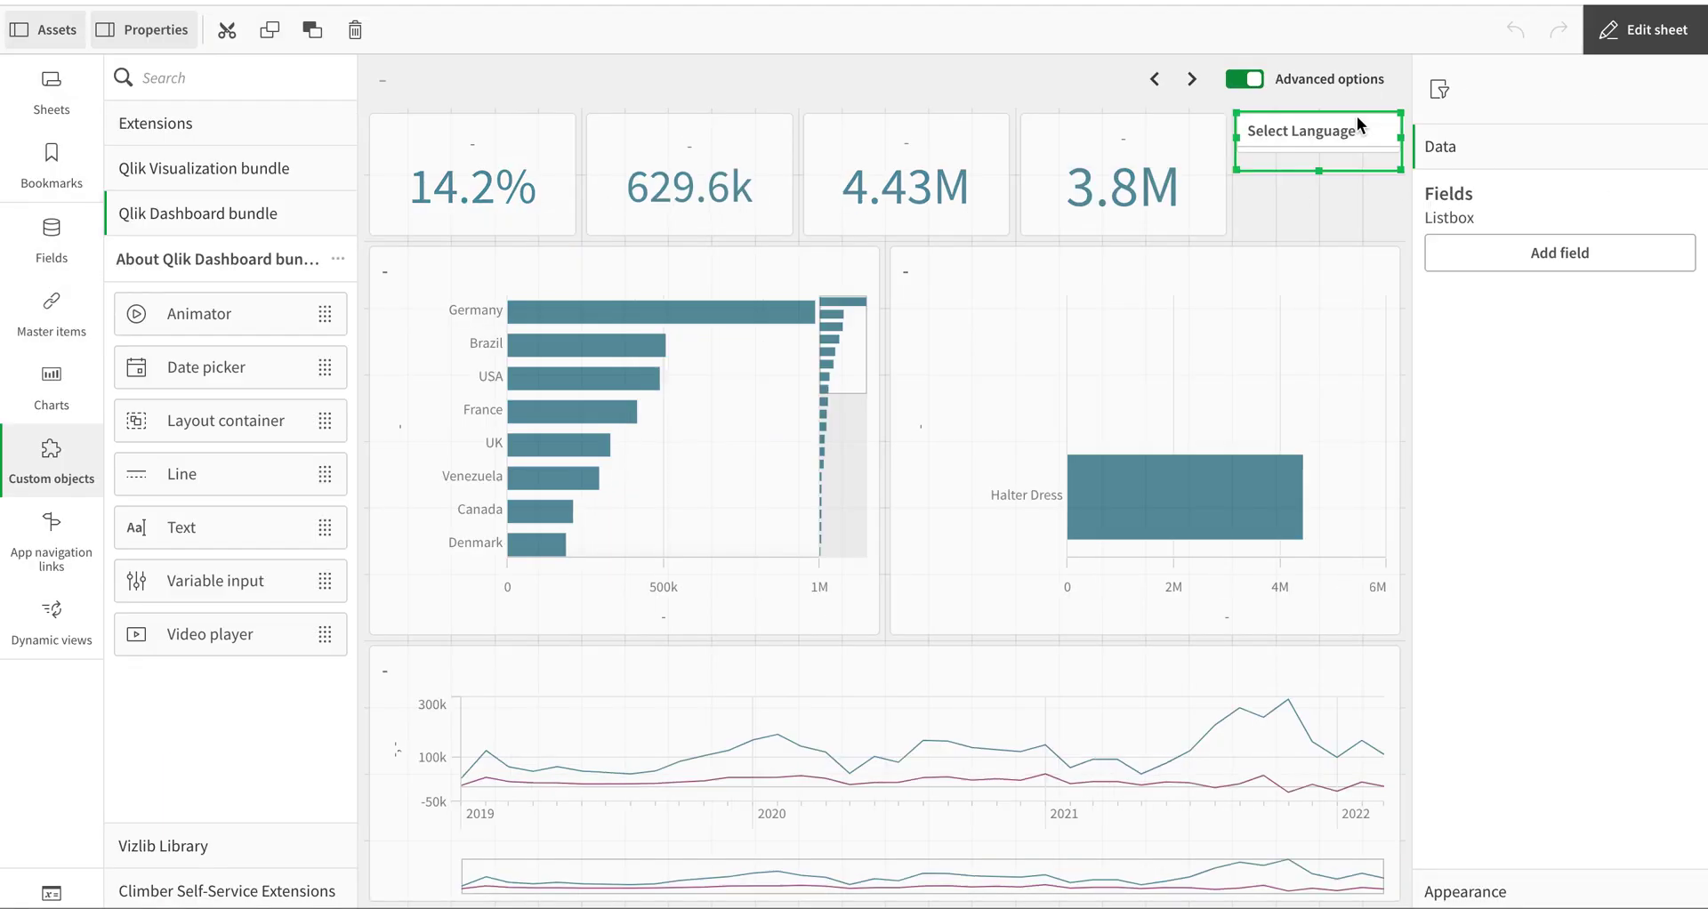
key("Escape")
key("Delete")
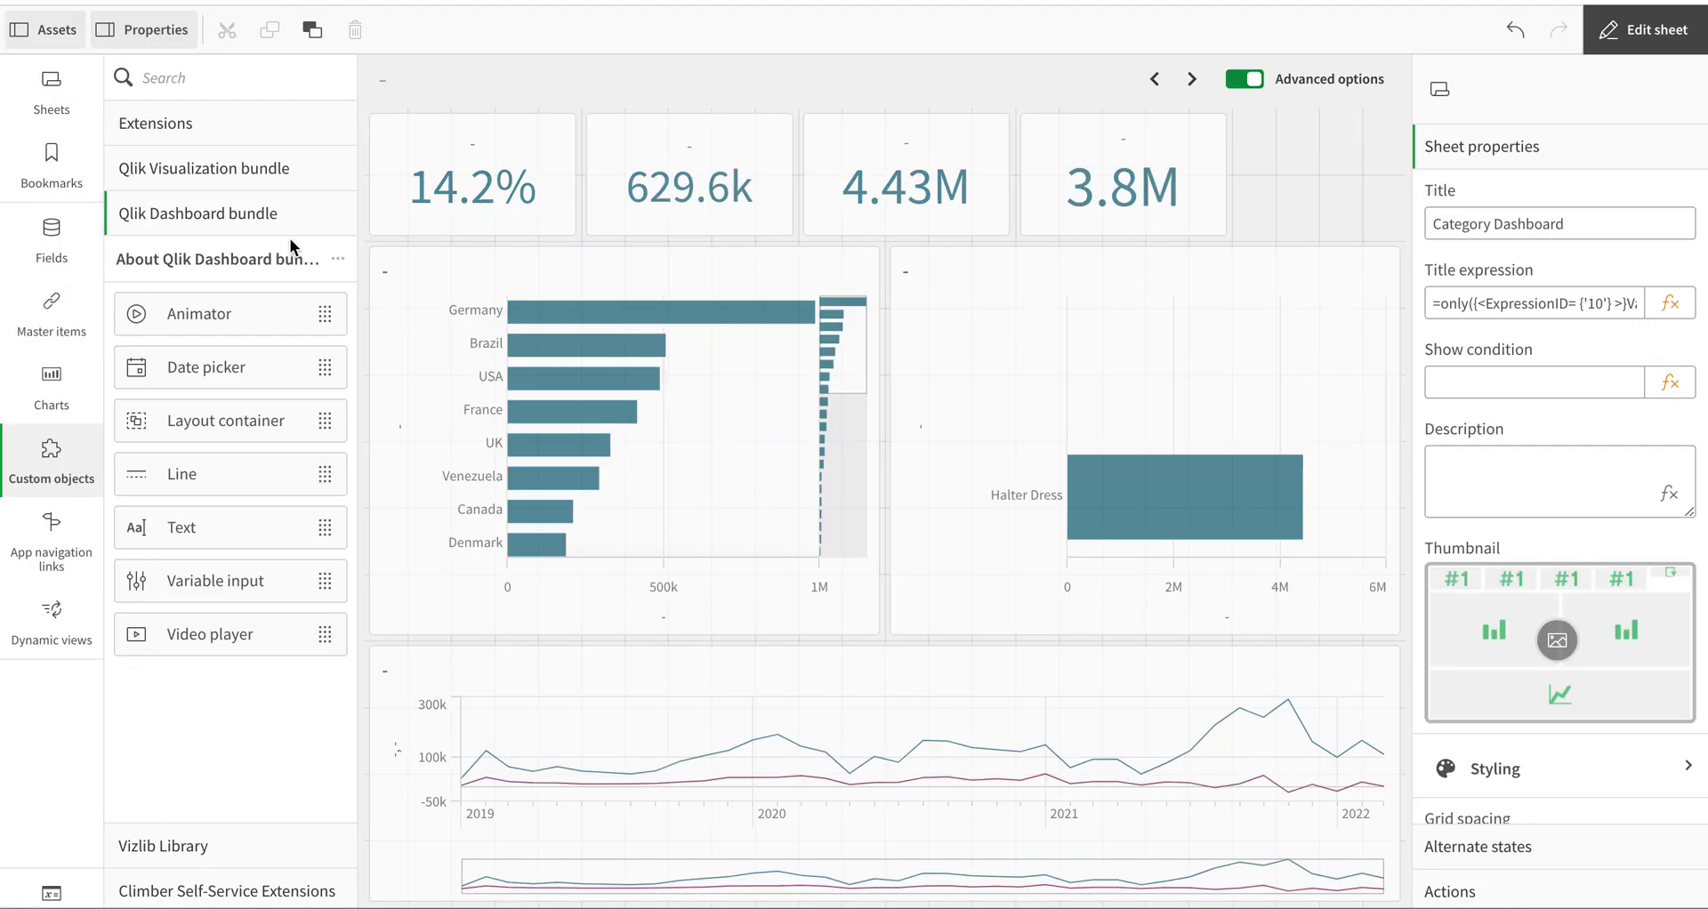
Add the Lang table's Language field to the empty space beside the KPIs and reduce the new object's height.
left_click(51, 235)
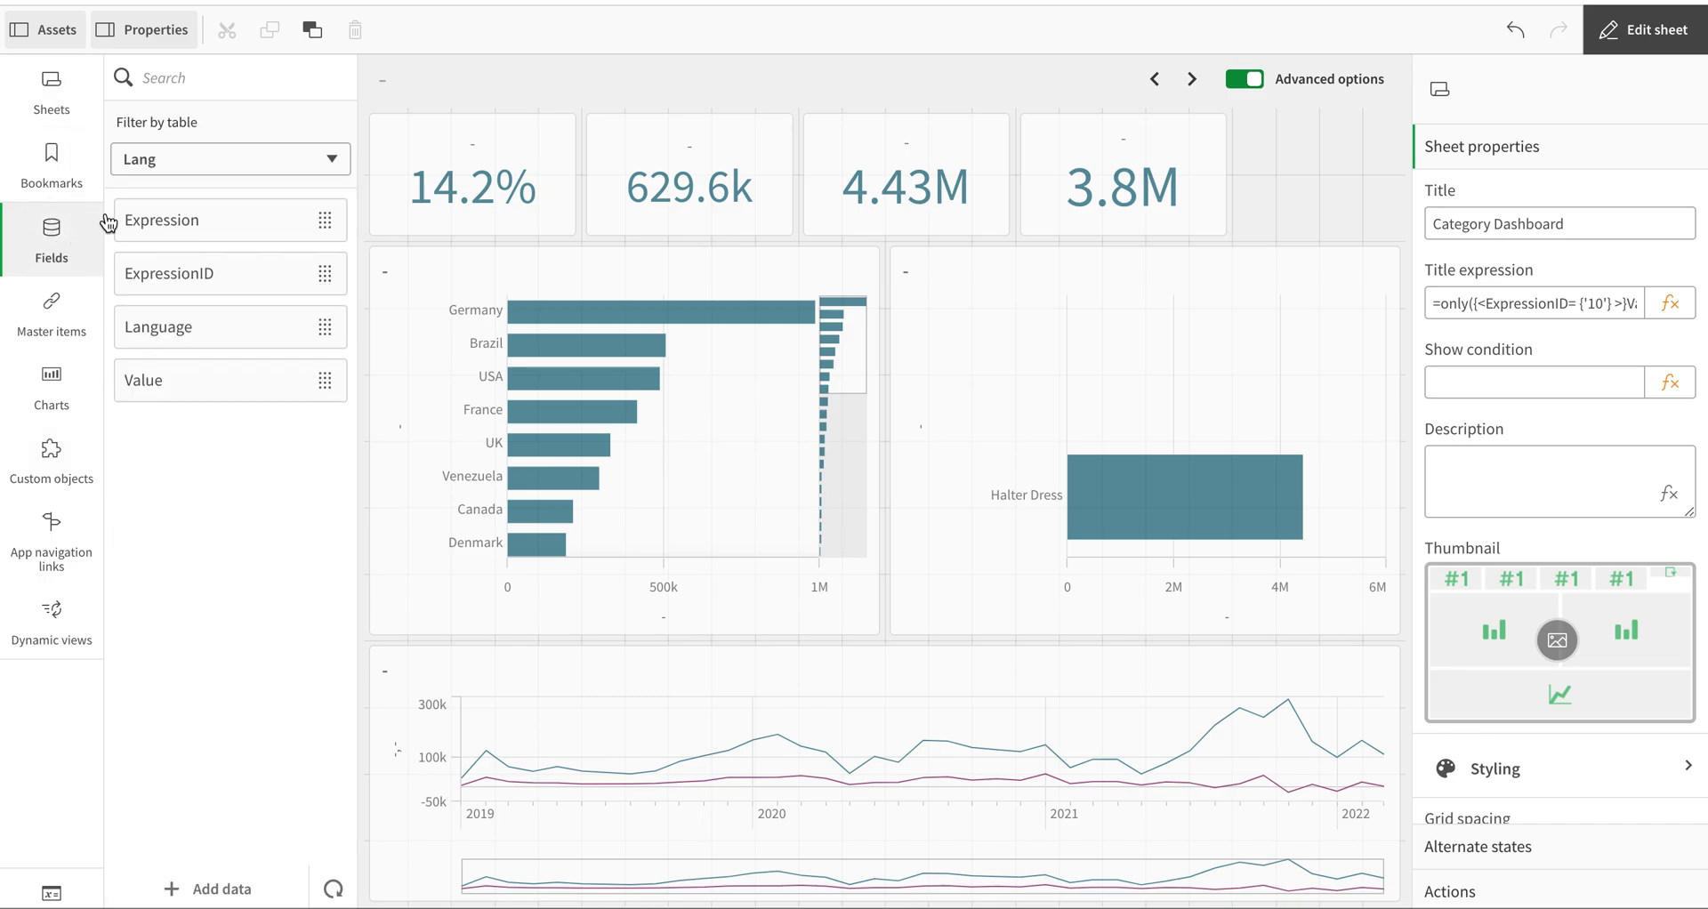
left_click(207, 169)
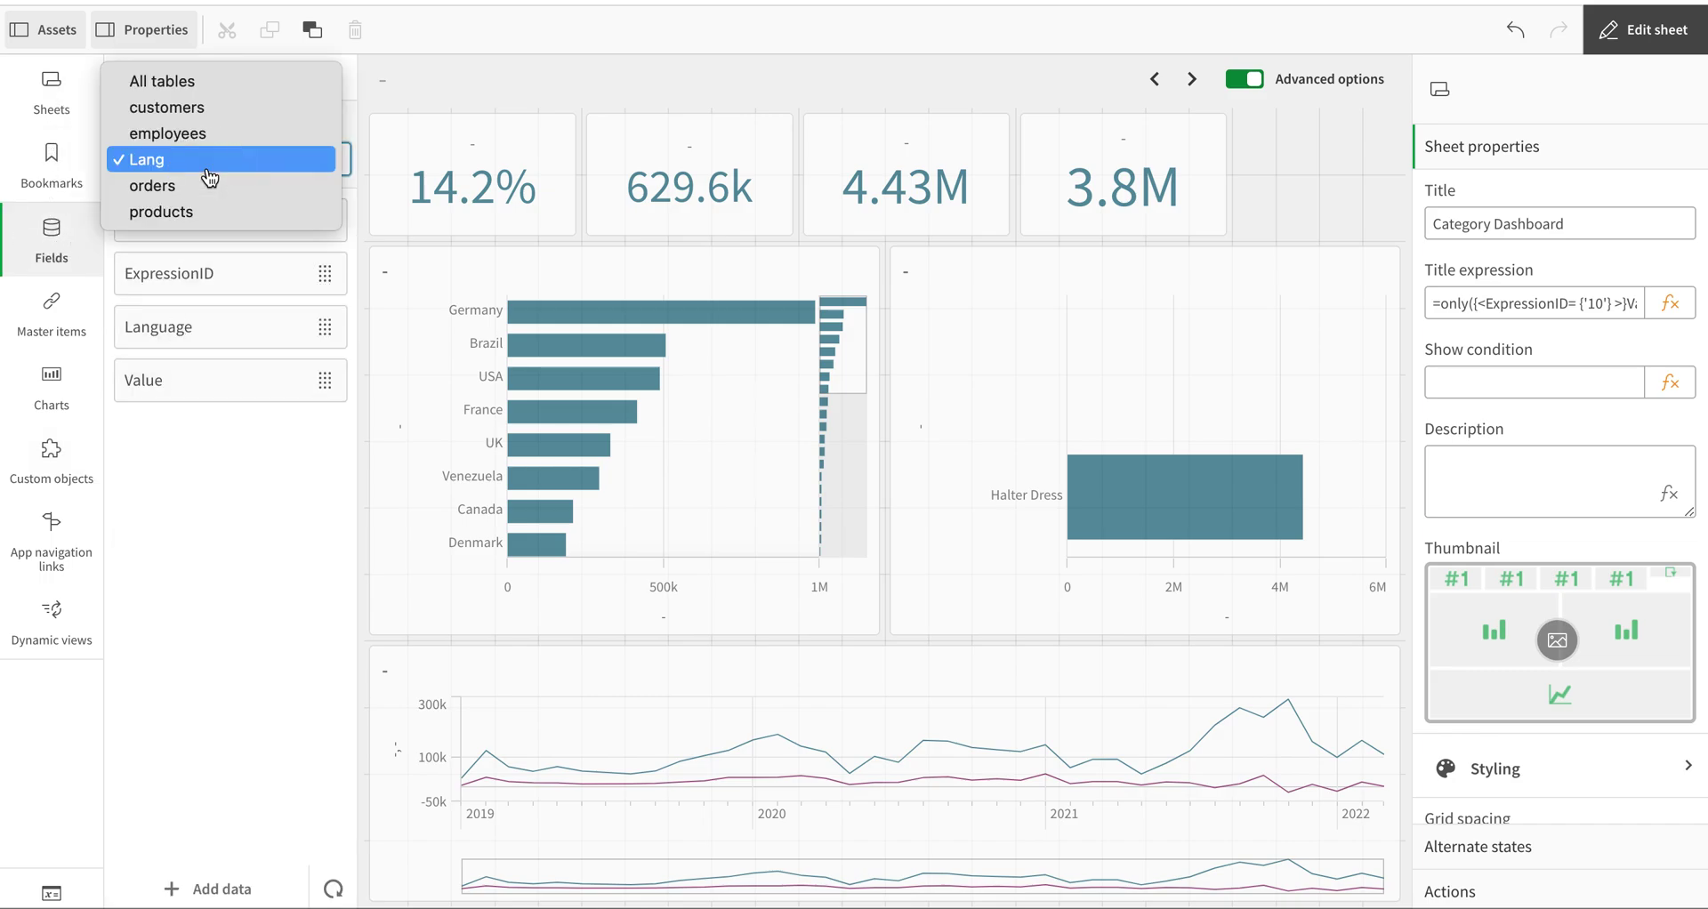
left_click(205, 162)
left_click_drag(204, 400, 1347, 148)
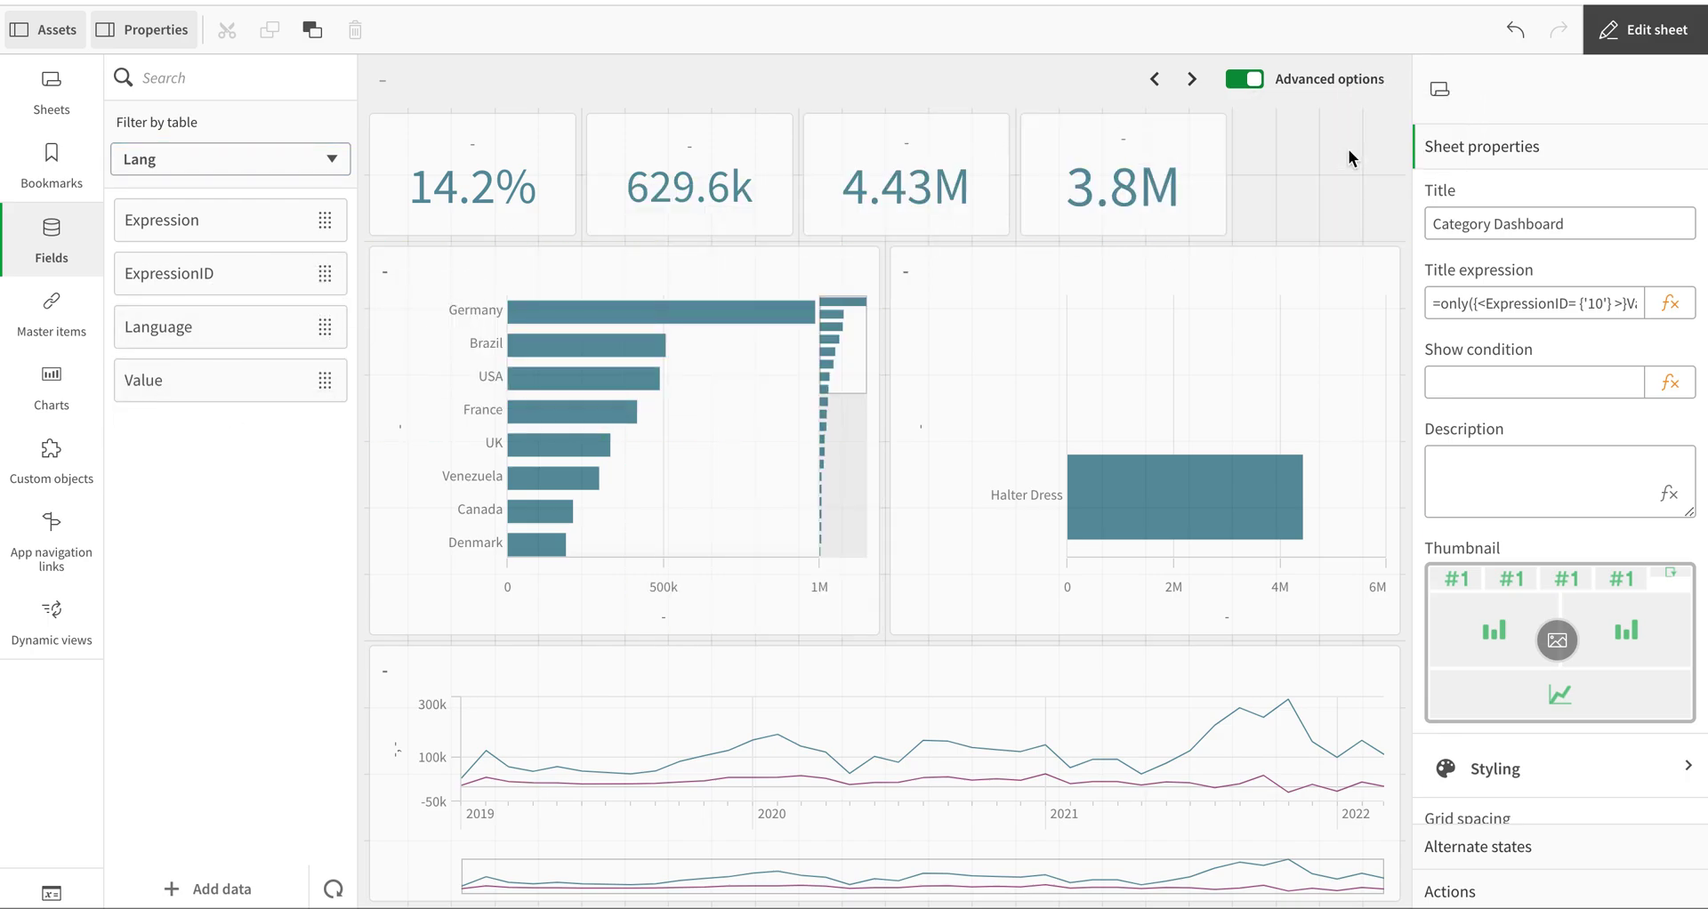
left_click(1644, 30)
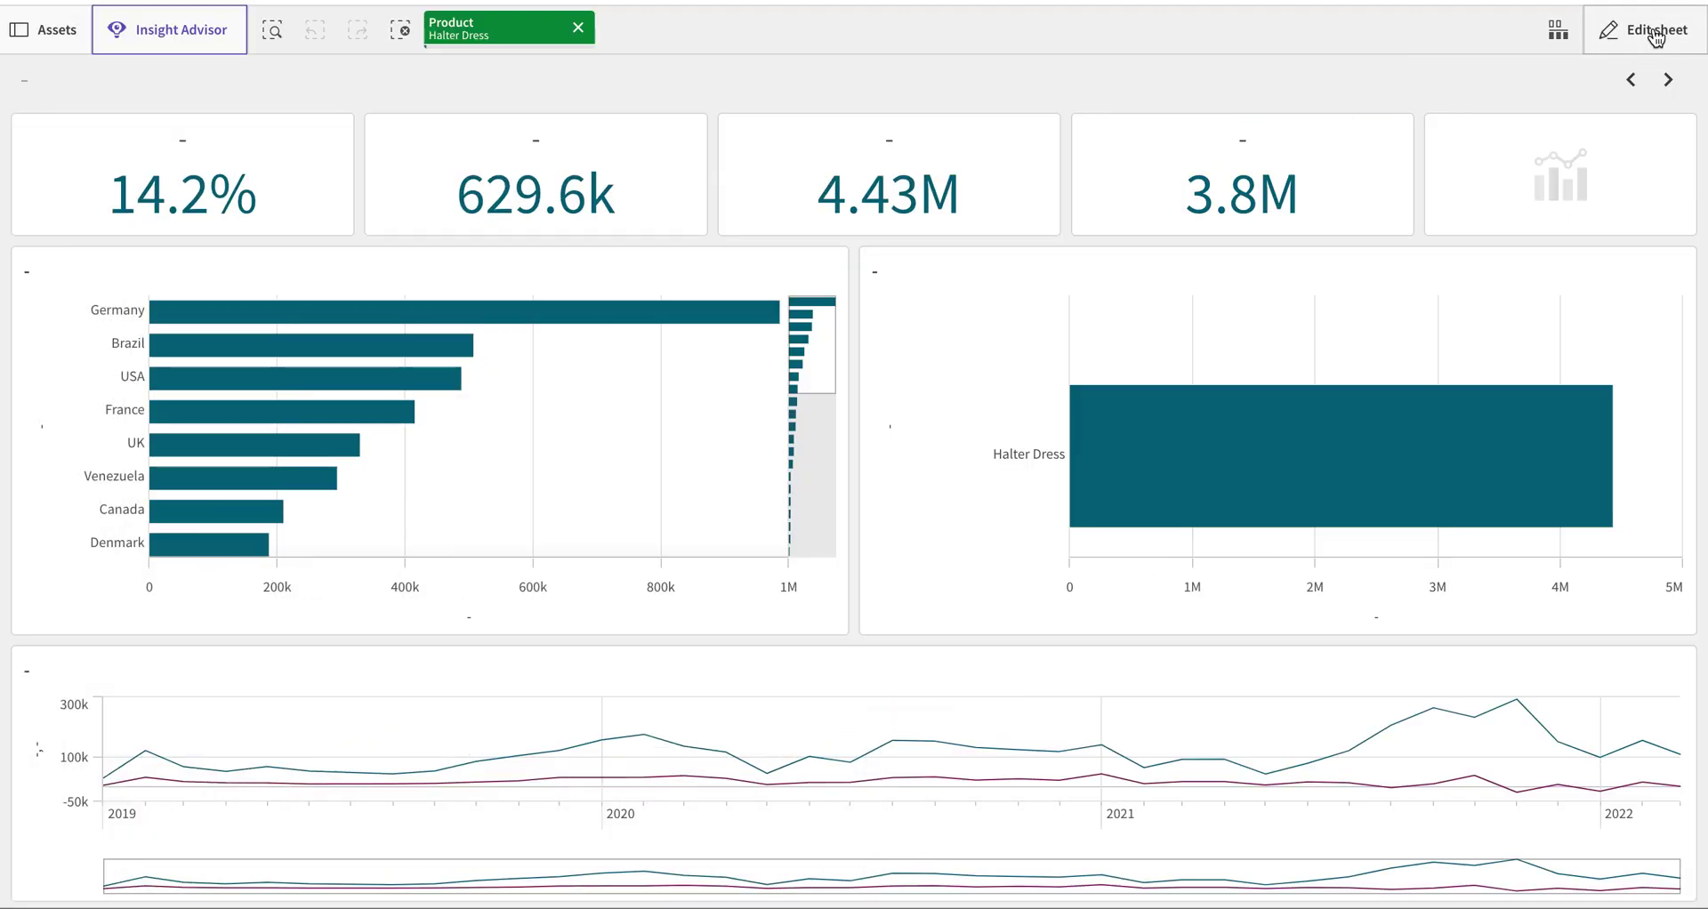
left_click(1655, 34)
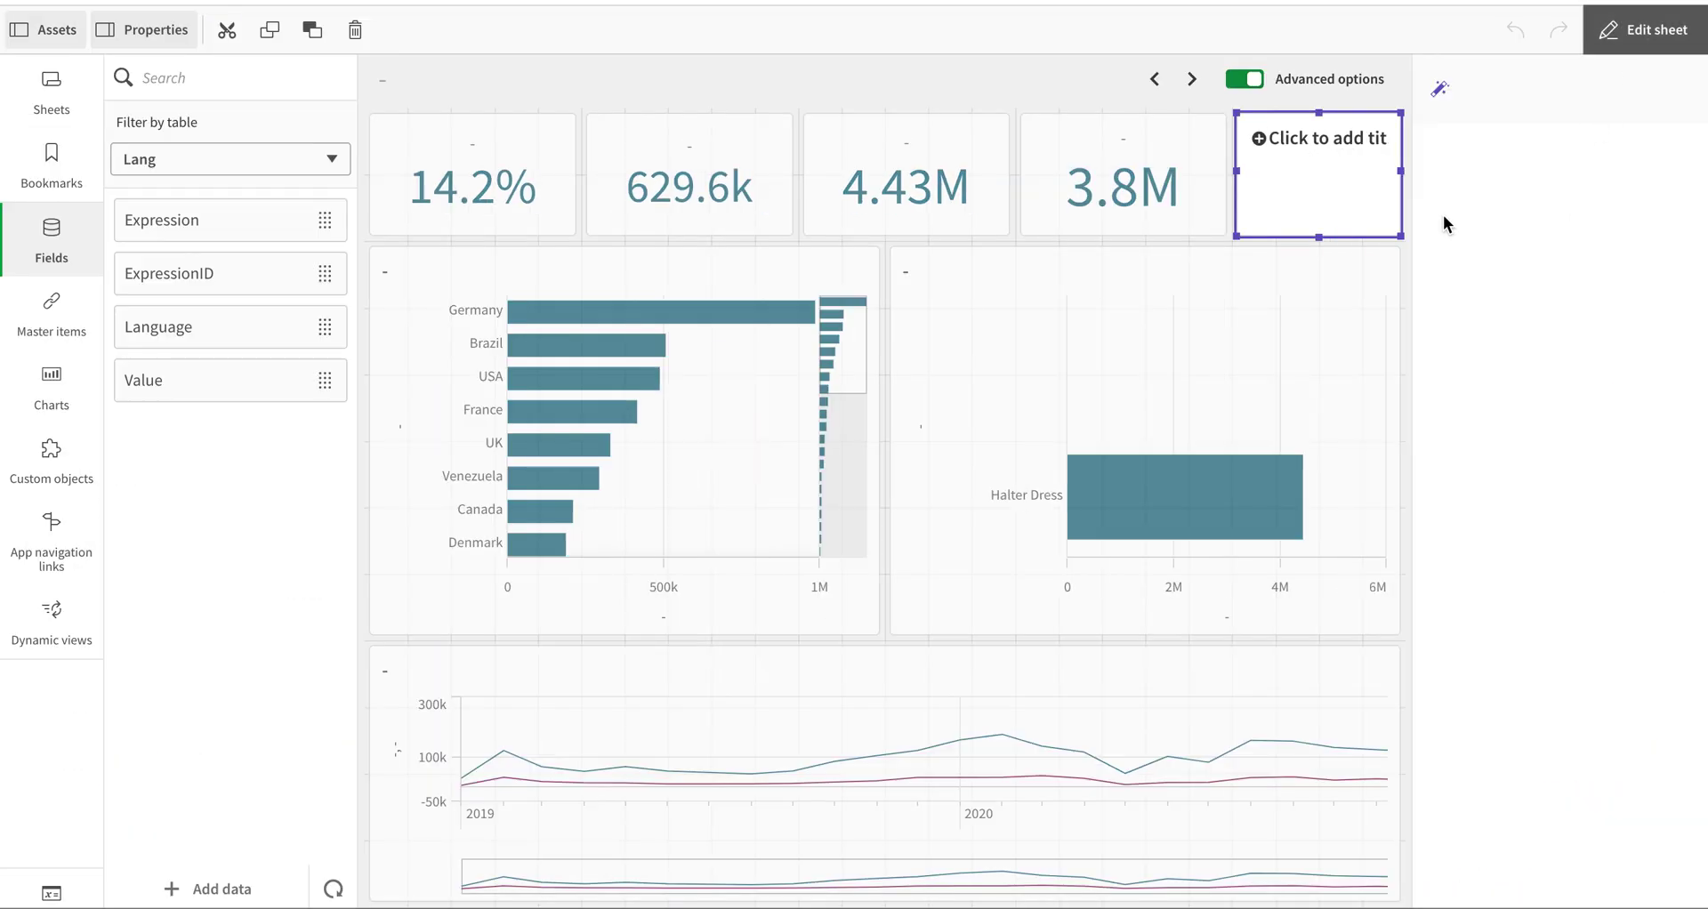
left_click(1320, 219)
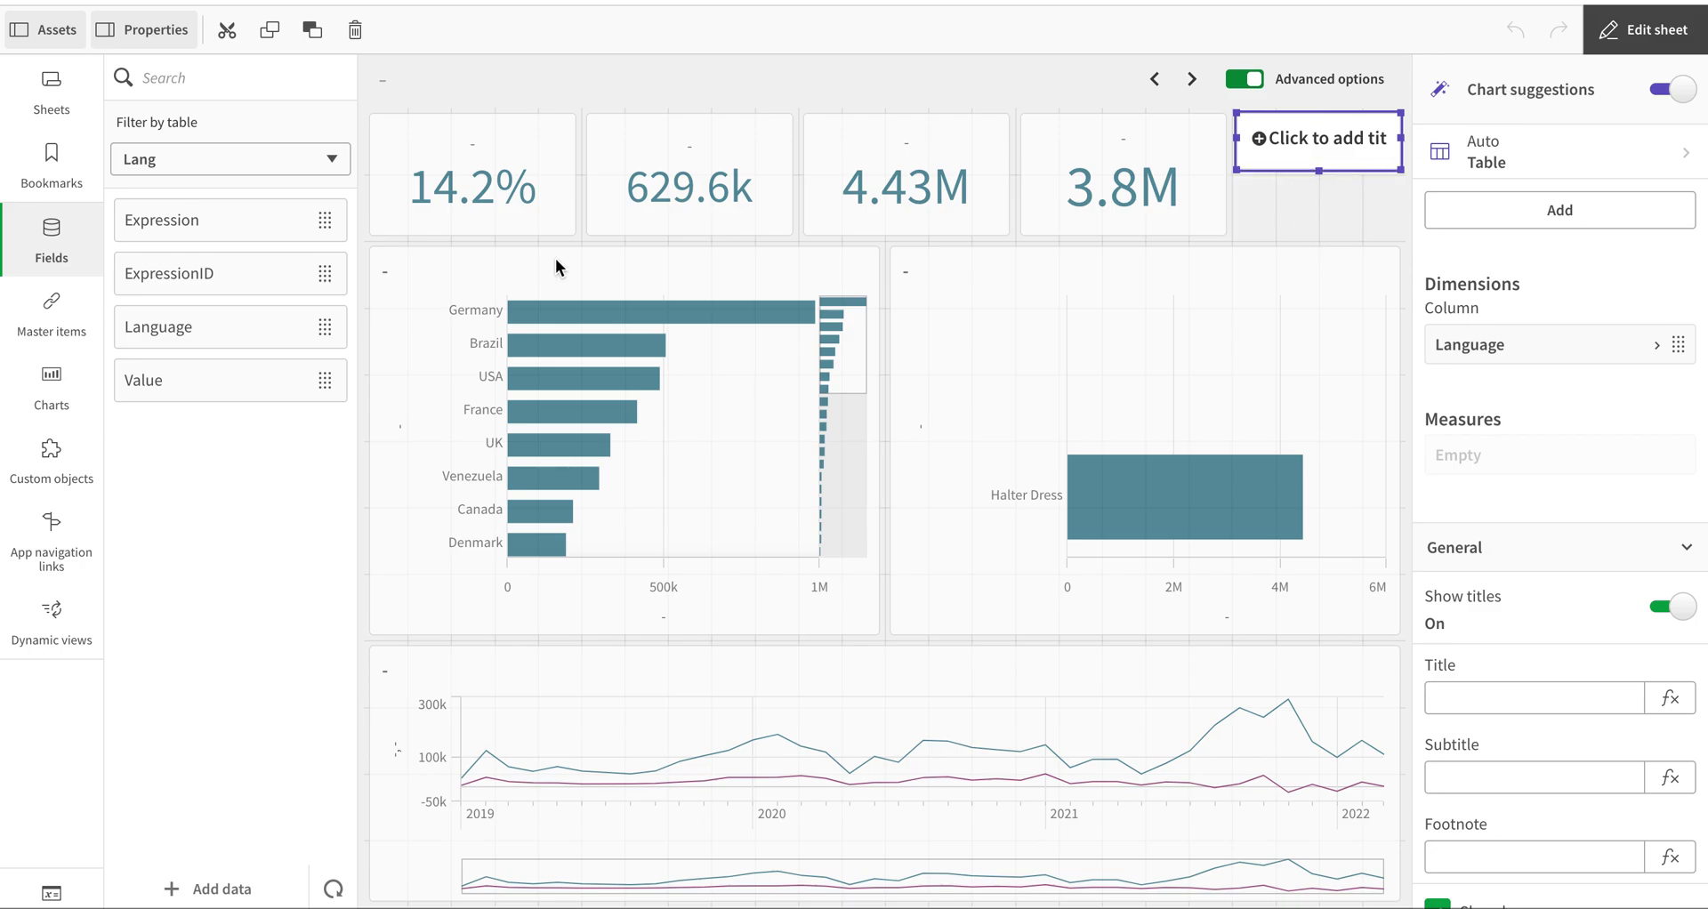
Convert the Language object to a Filter pane and return to the sheet view.
left_click(51, 392)
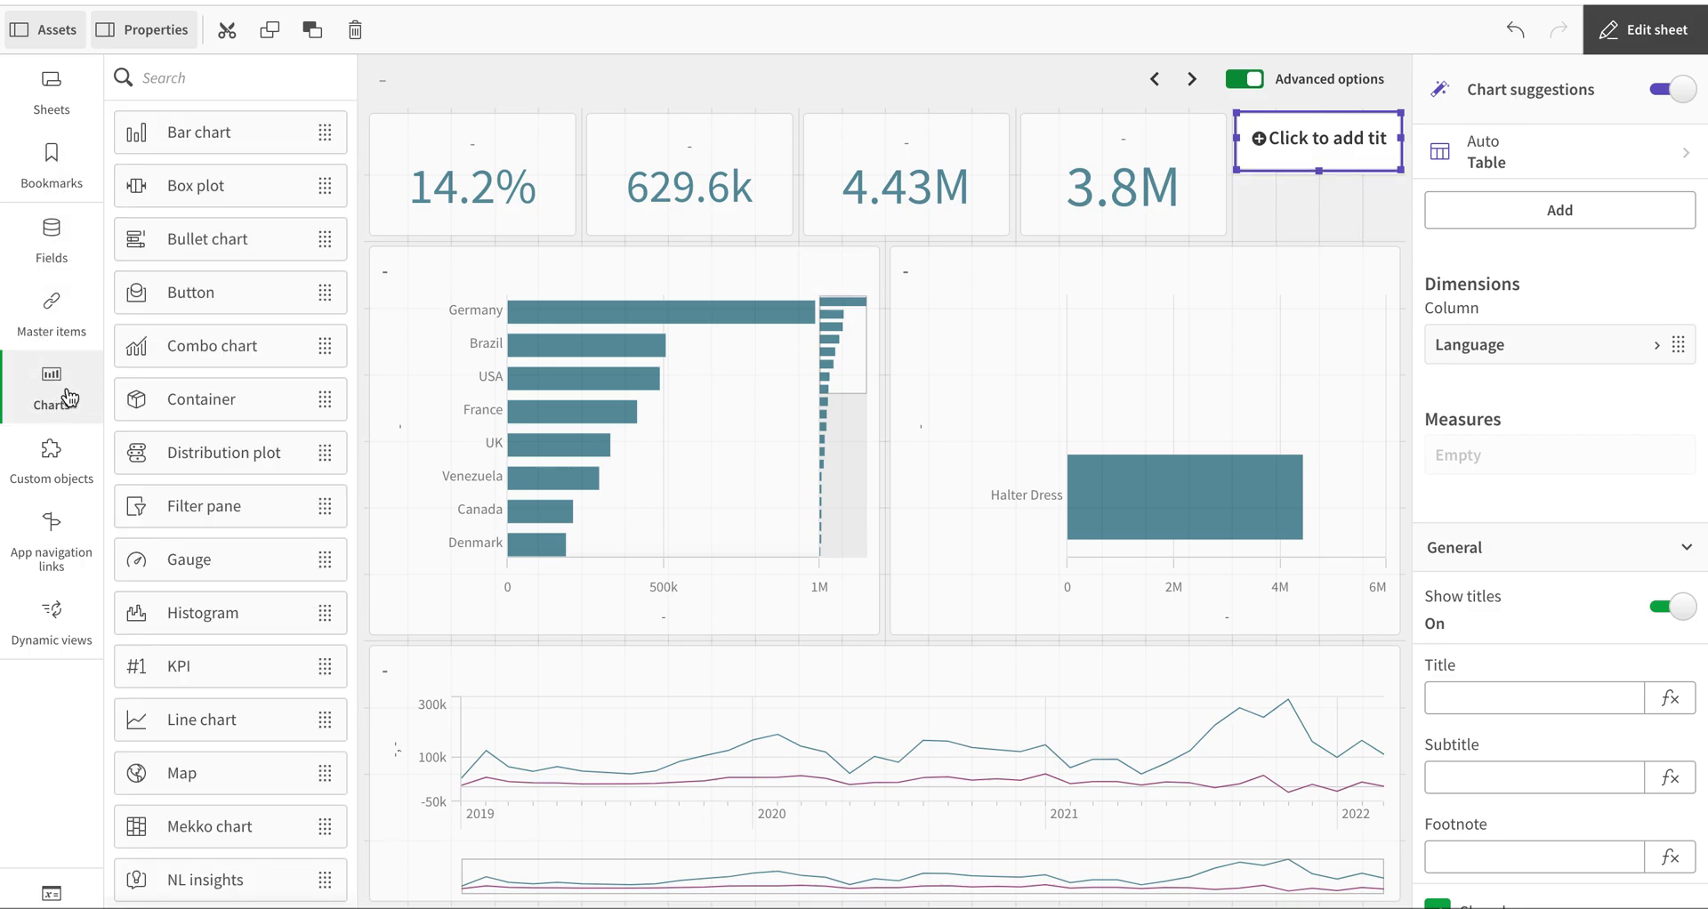
left_click(210, 77)
type("fi")
left_click_drag(200, 133, 1316, 133)
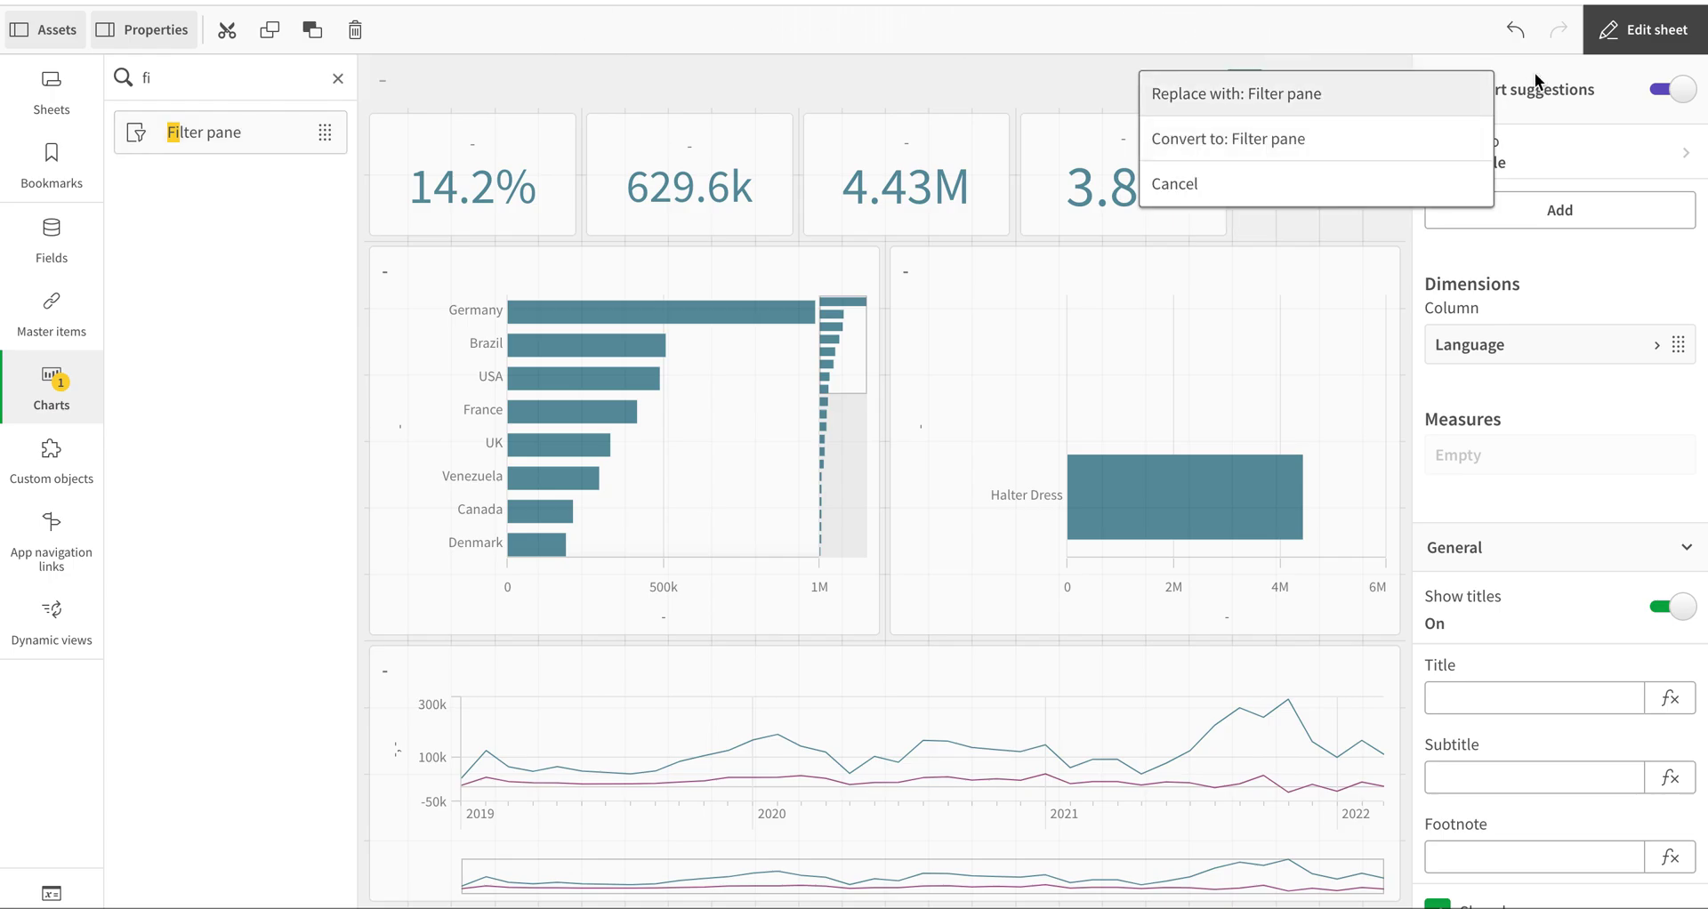
left_click(1360, 140)
left_click(1651, 30)
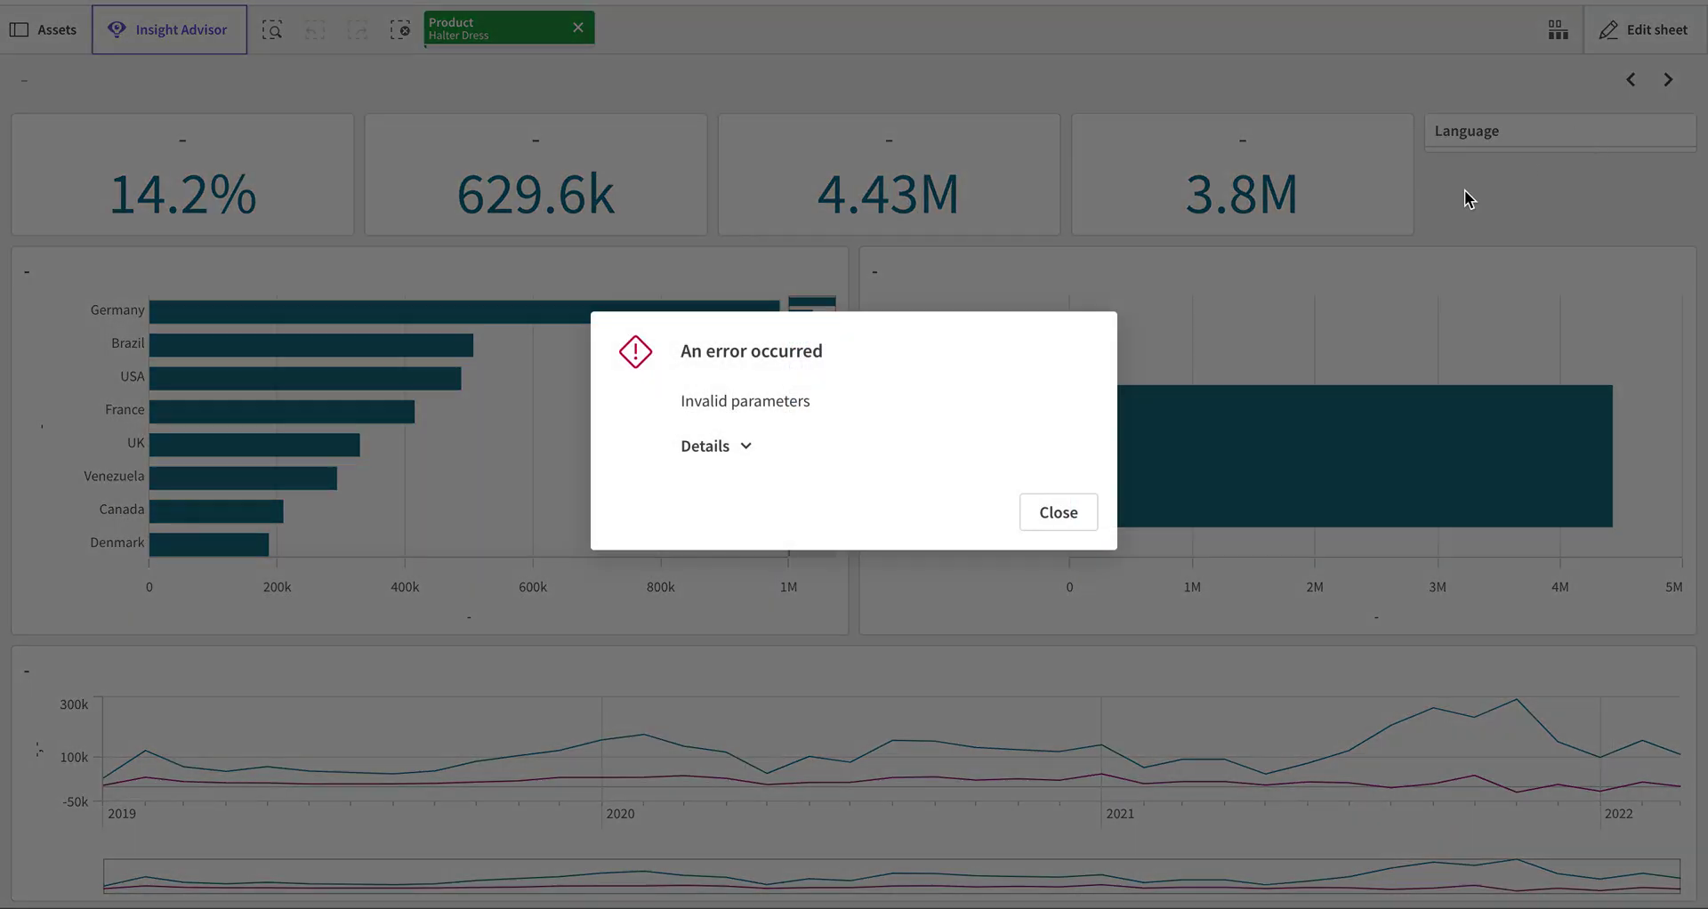
left_click(1074, 520)
Select English in the Language filter and confirm the selection.
left_click(1512, 149)
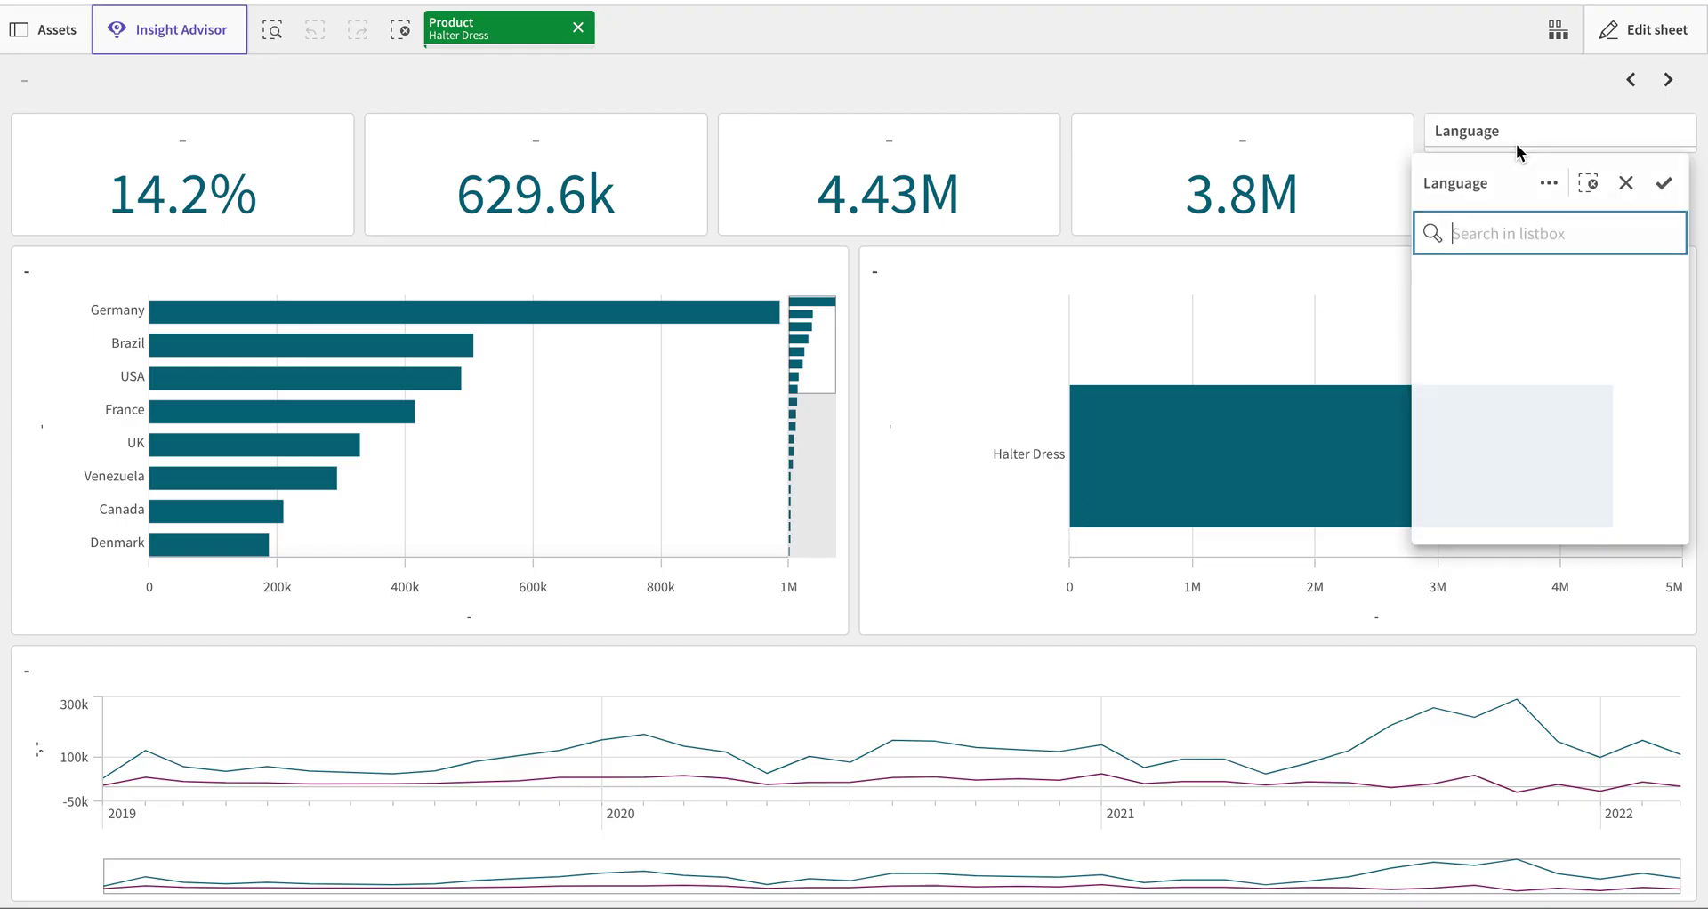
left_click(1503, 276)
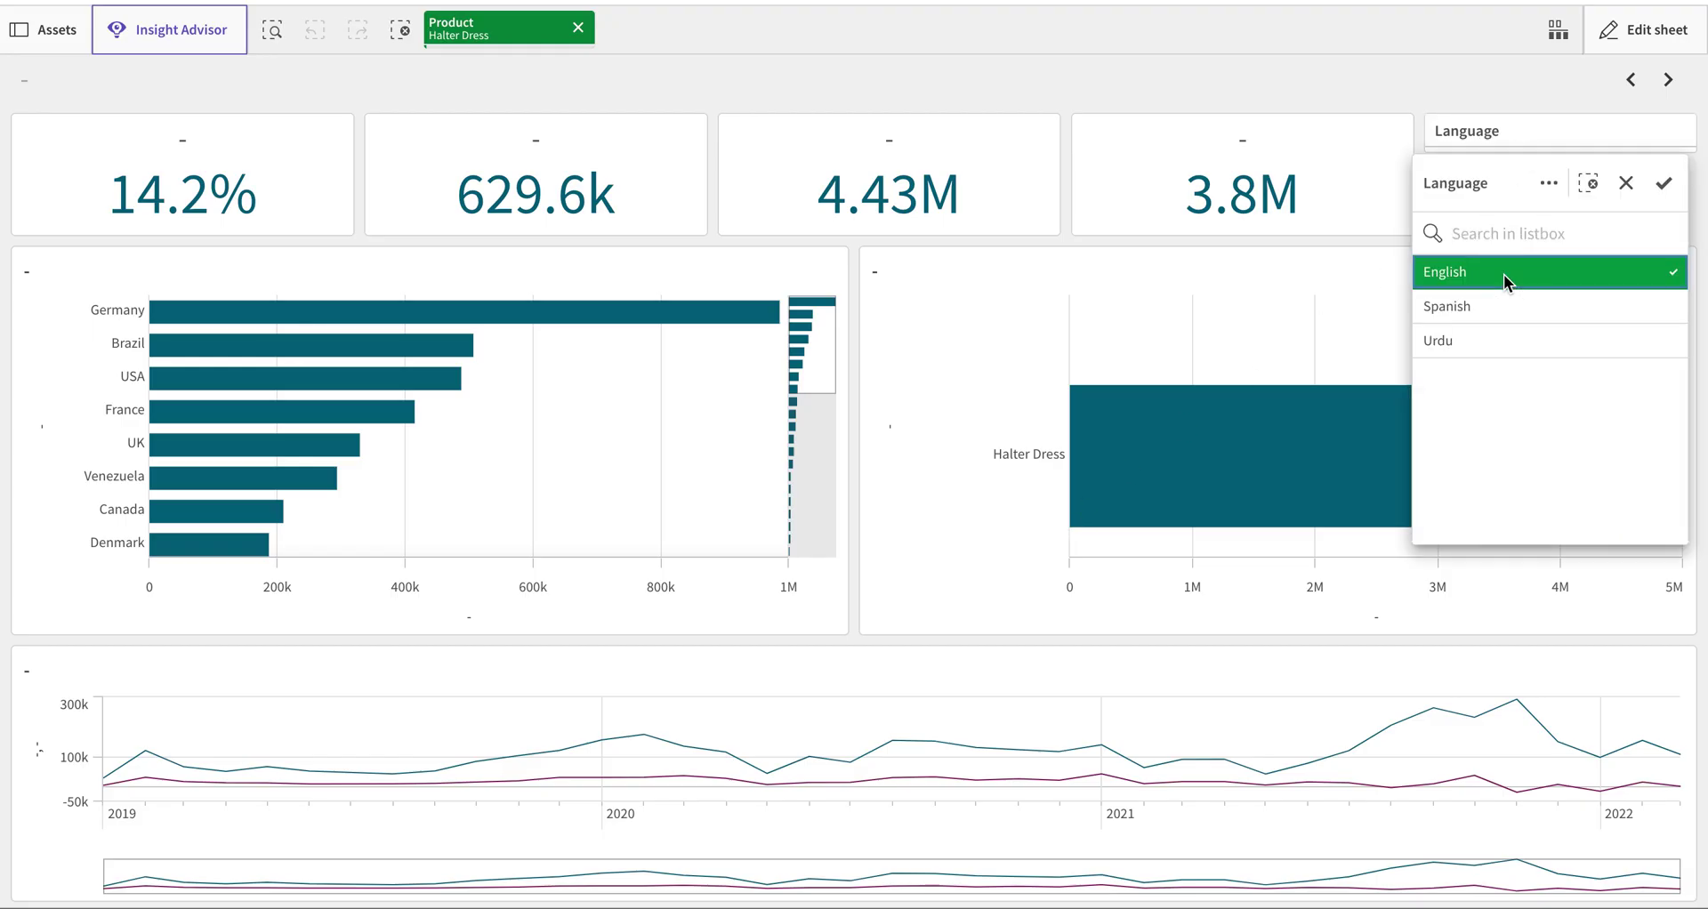
left_click(1664, 182)
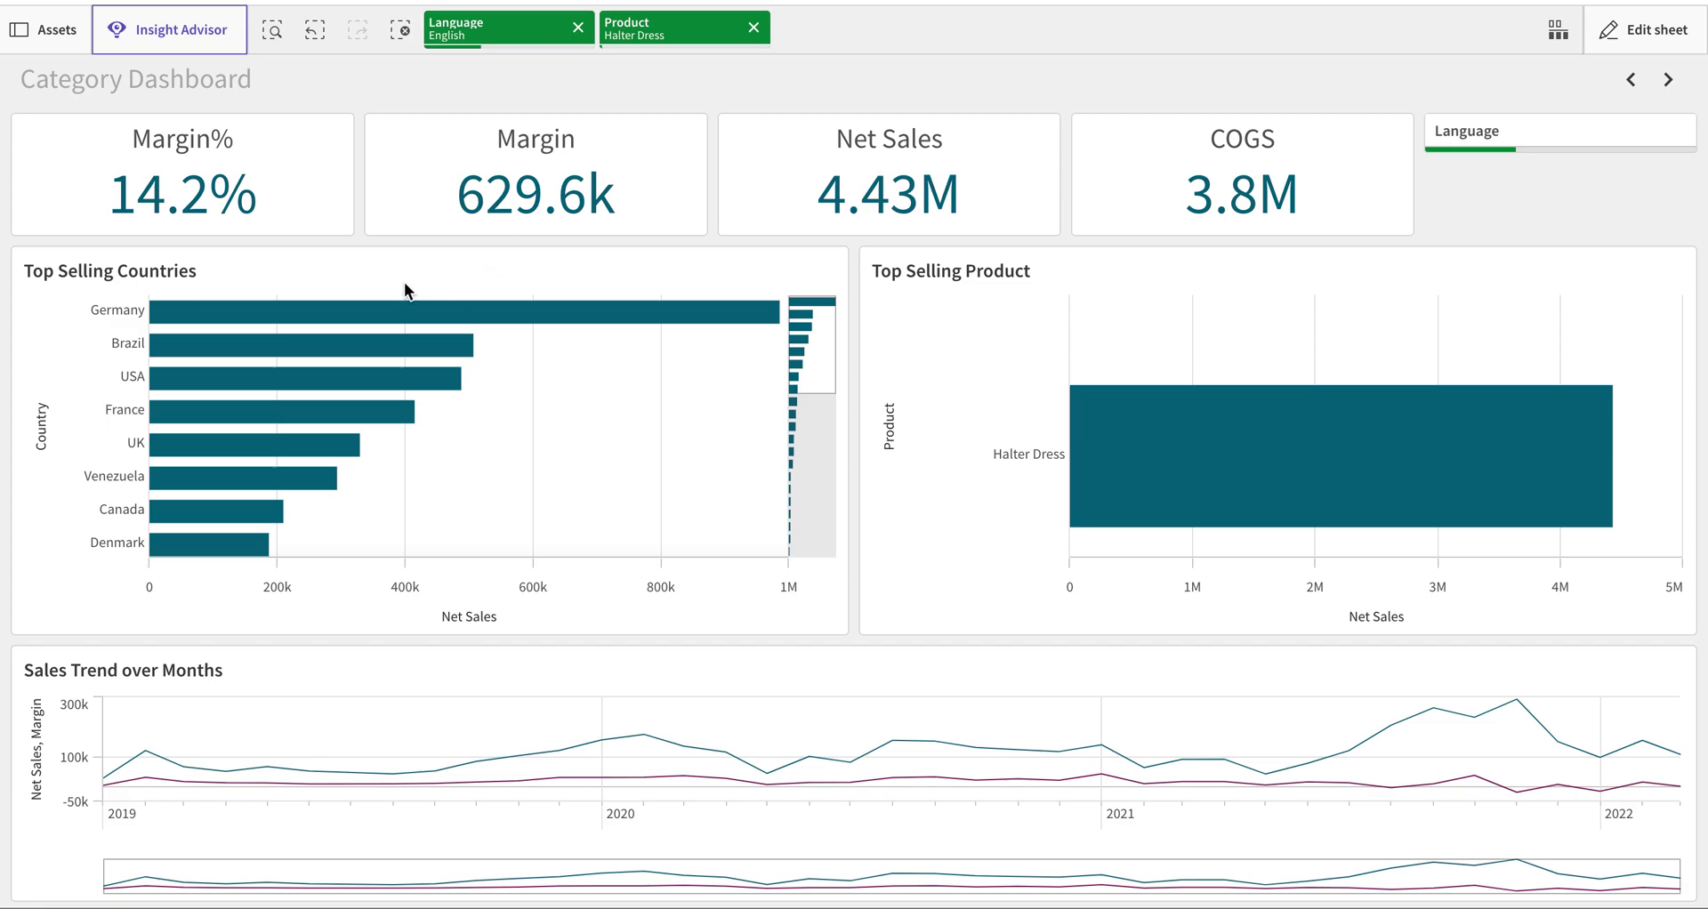
Examine the label expression of the Country dimension in the Top Selling Countries chart and return to the sheet view.
left_click(1644, 29)
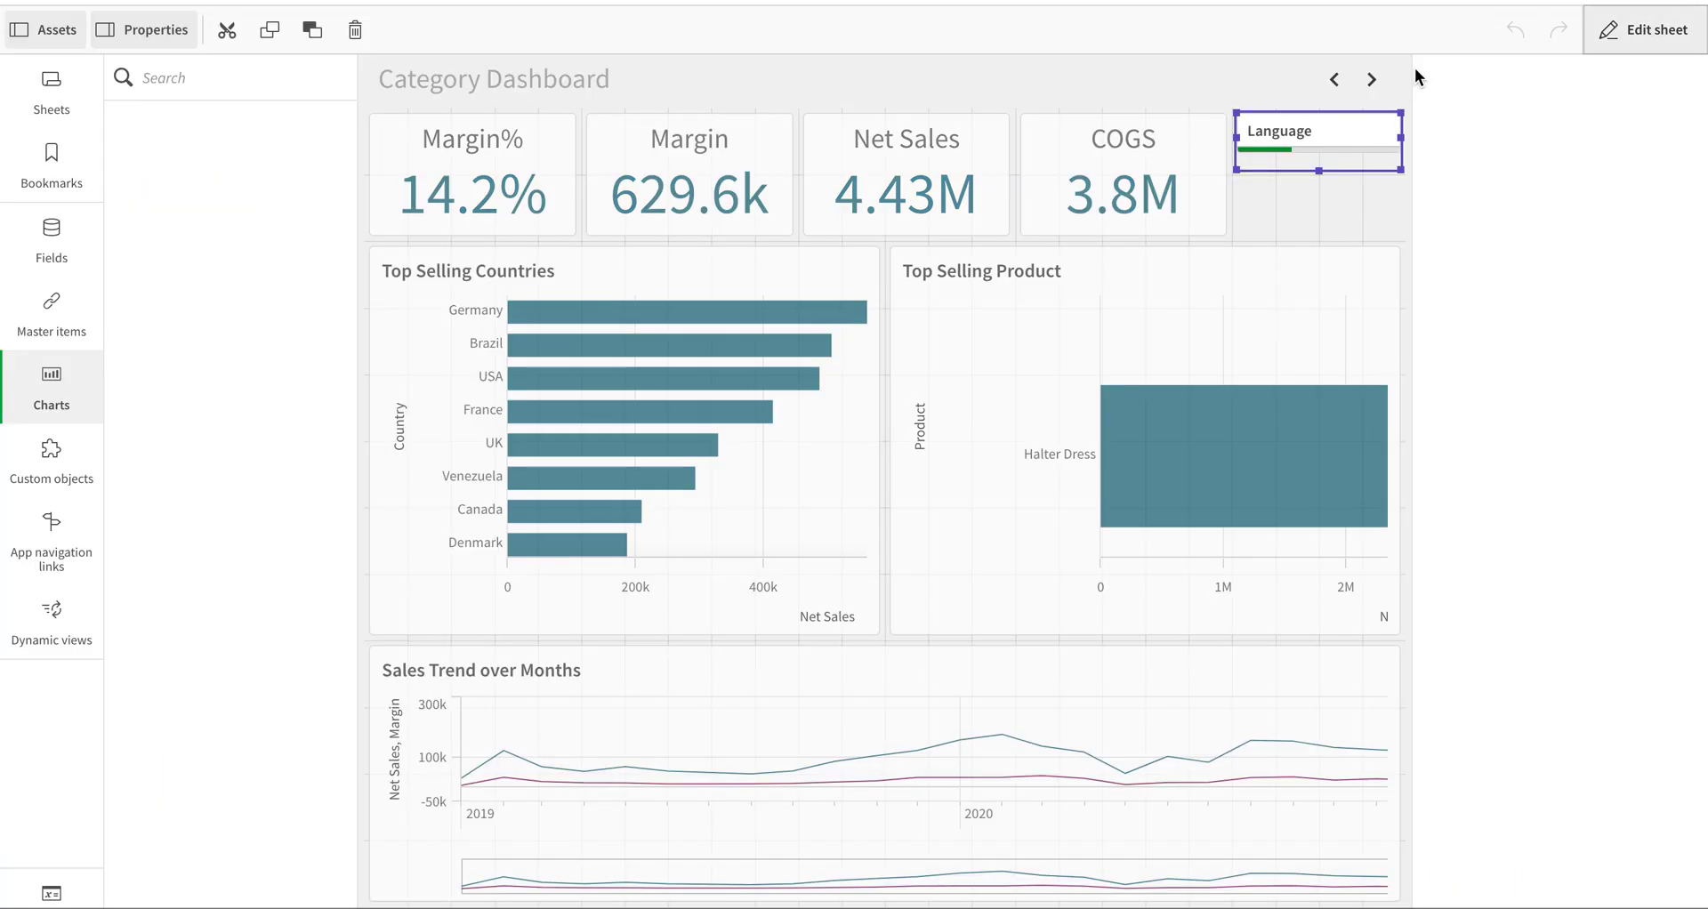
left_click(400, 364)
left_click(1563, 253)
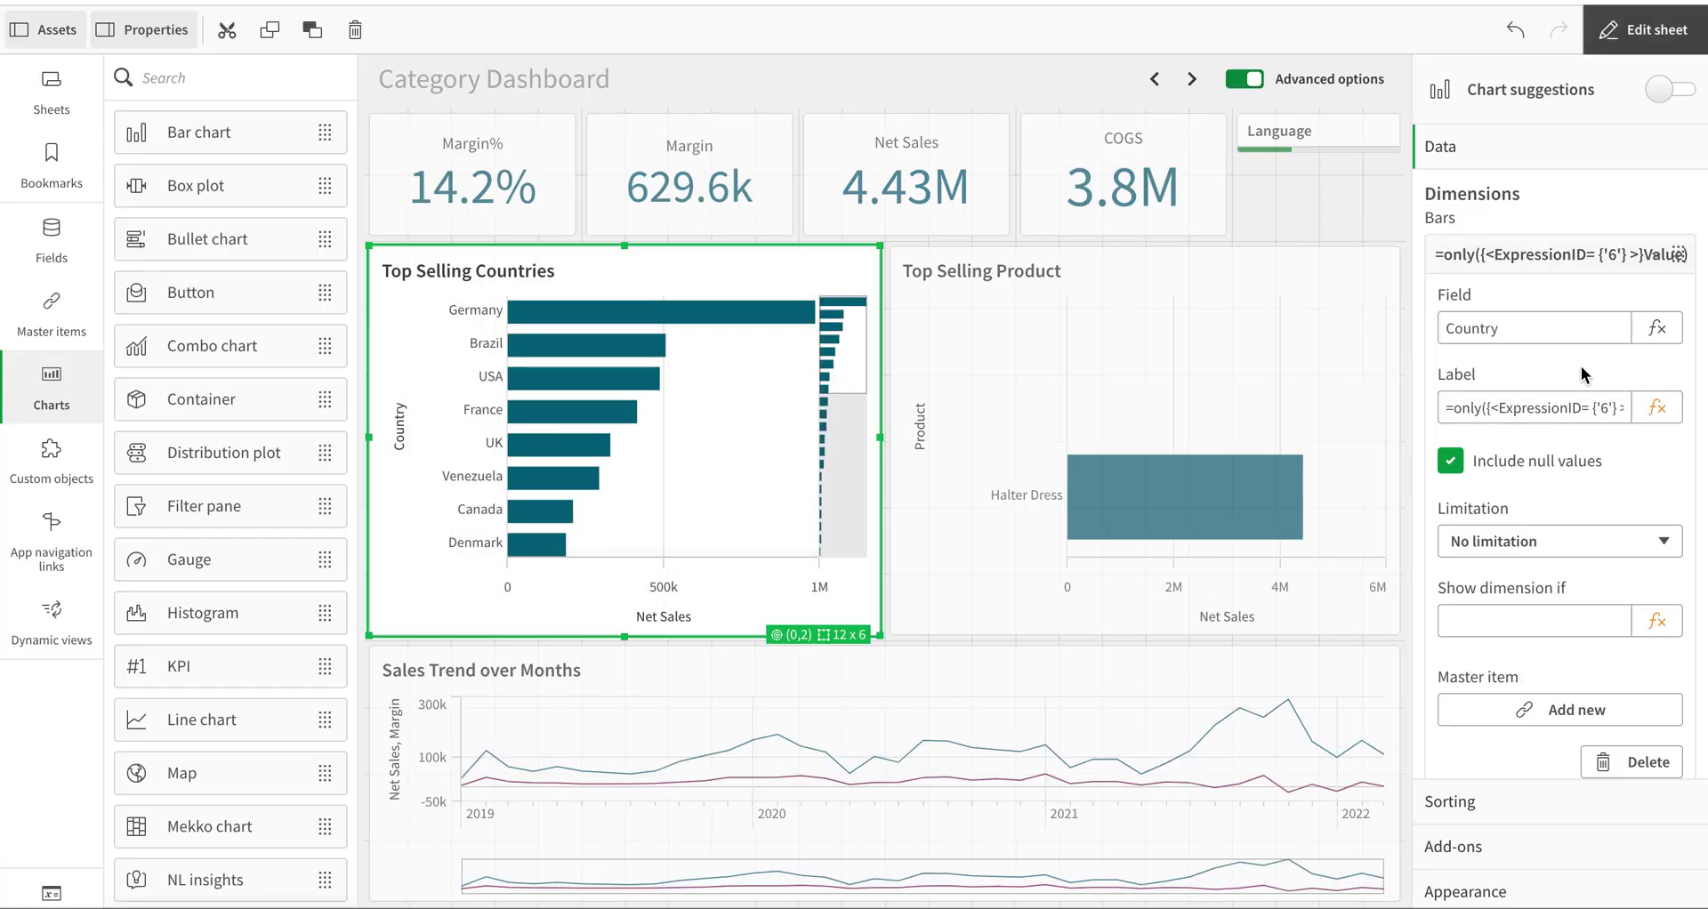
left_click(1657, 407)
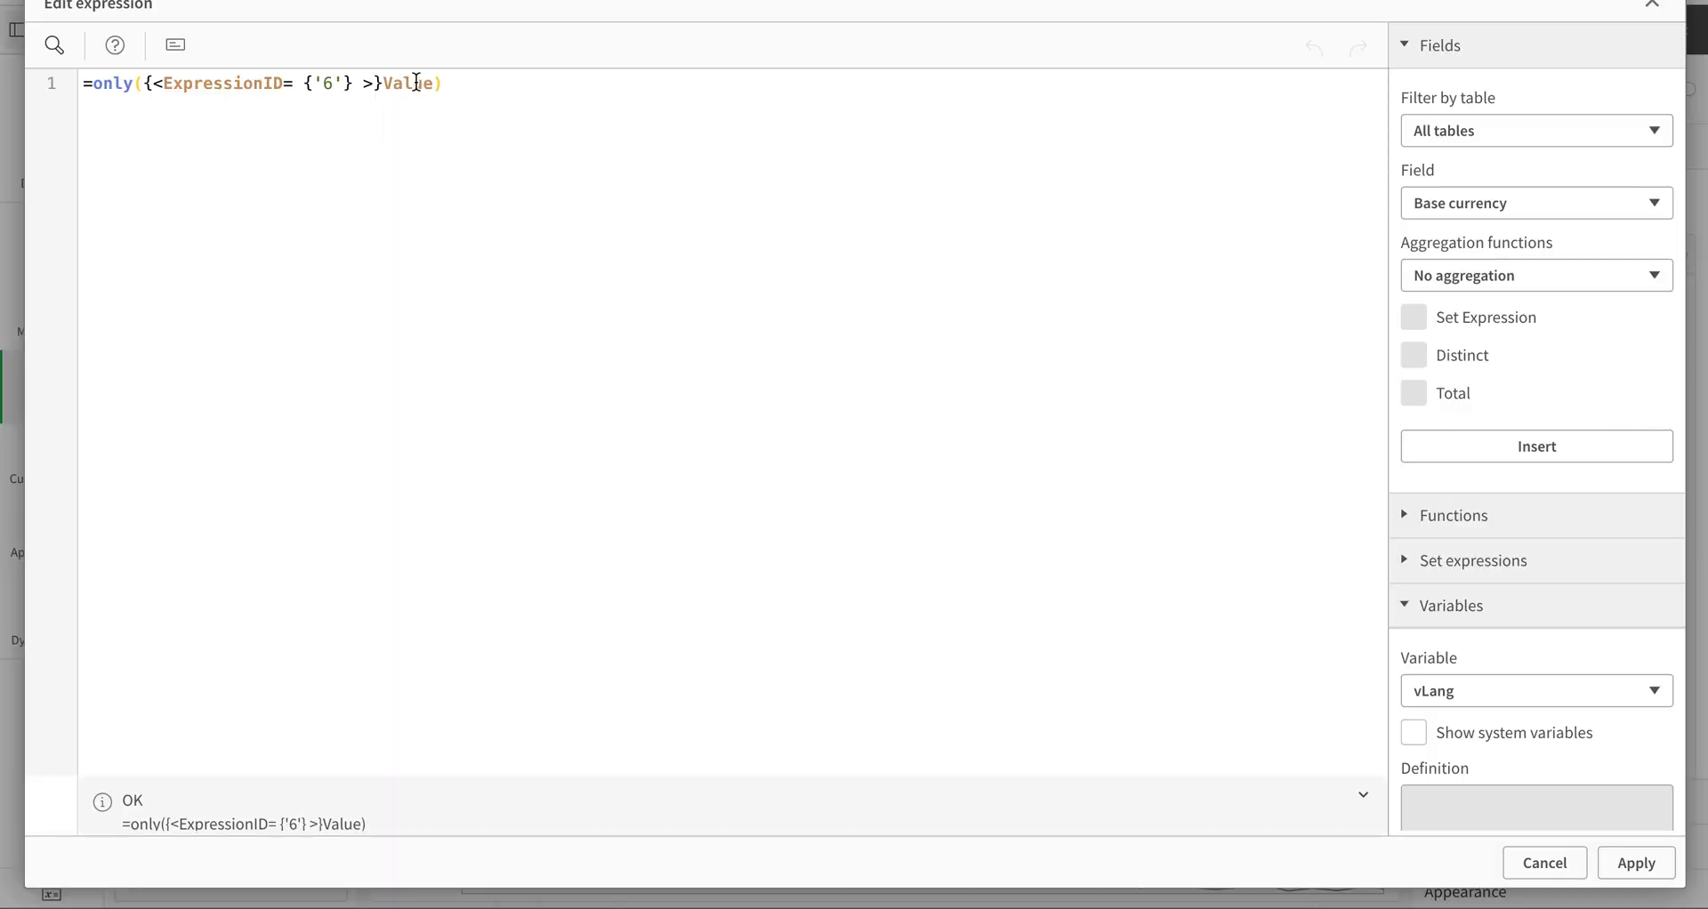
left_click(1639, 862)
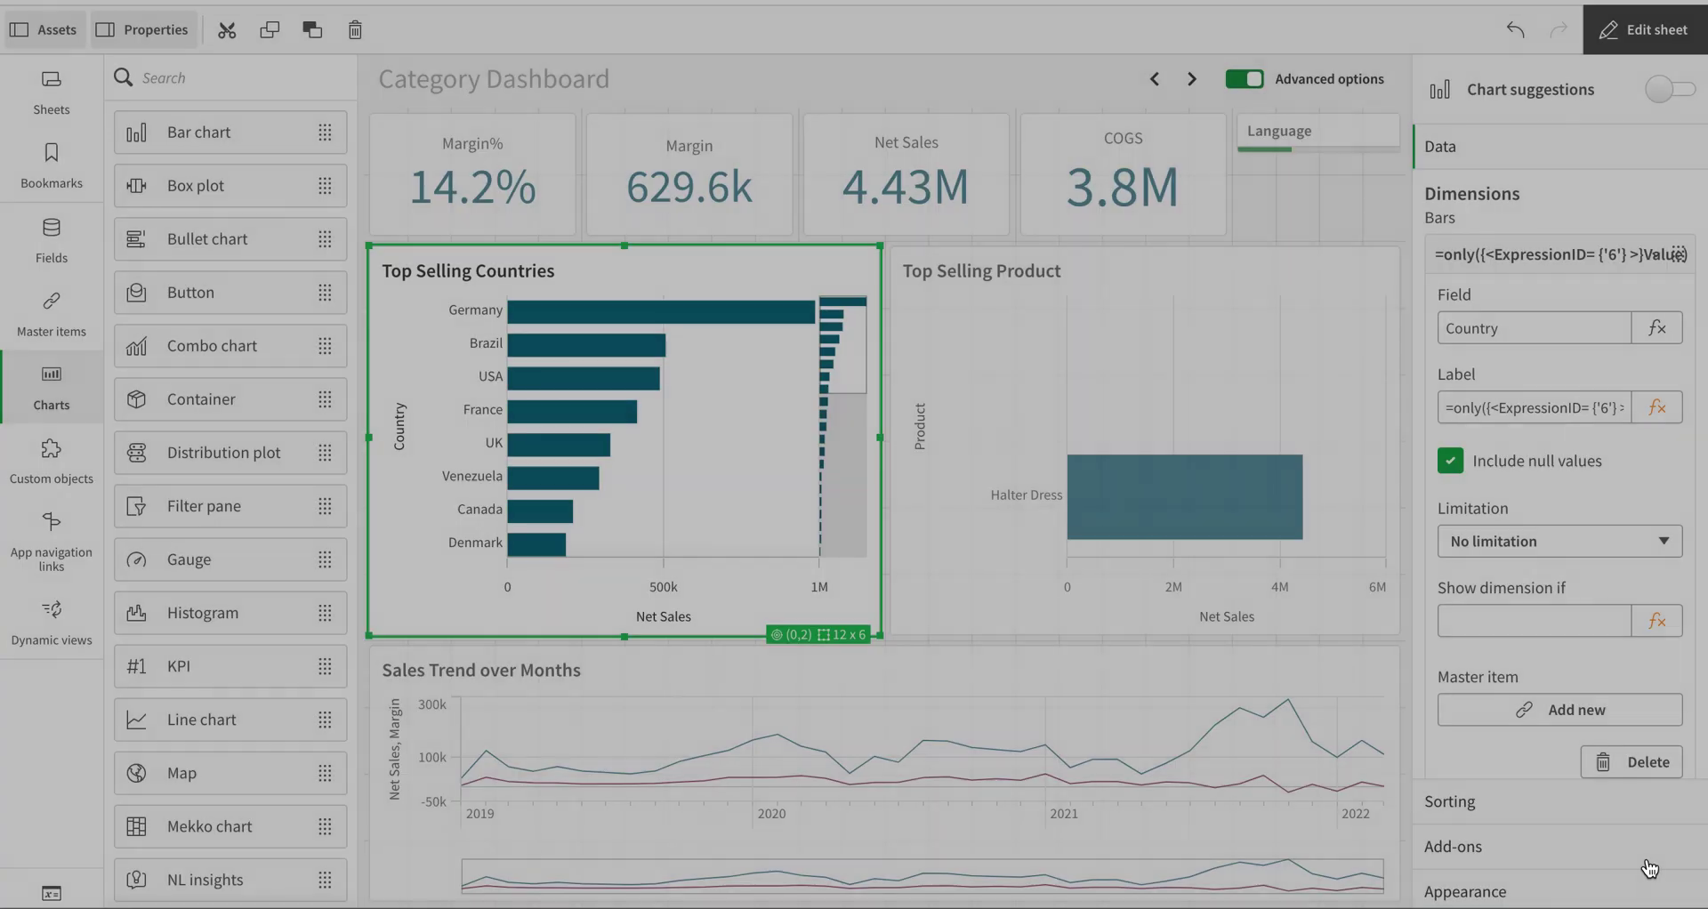
left_click(1678, 40)
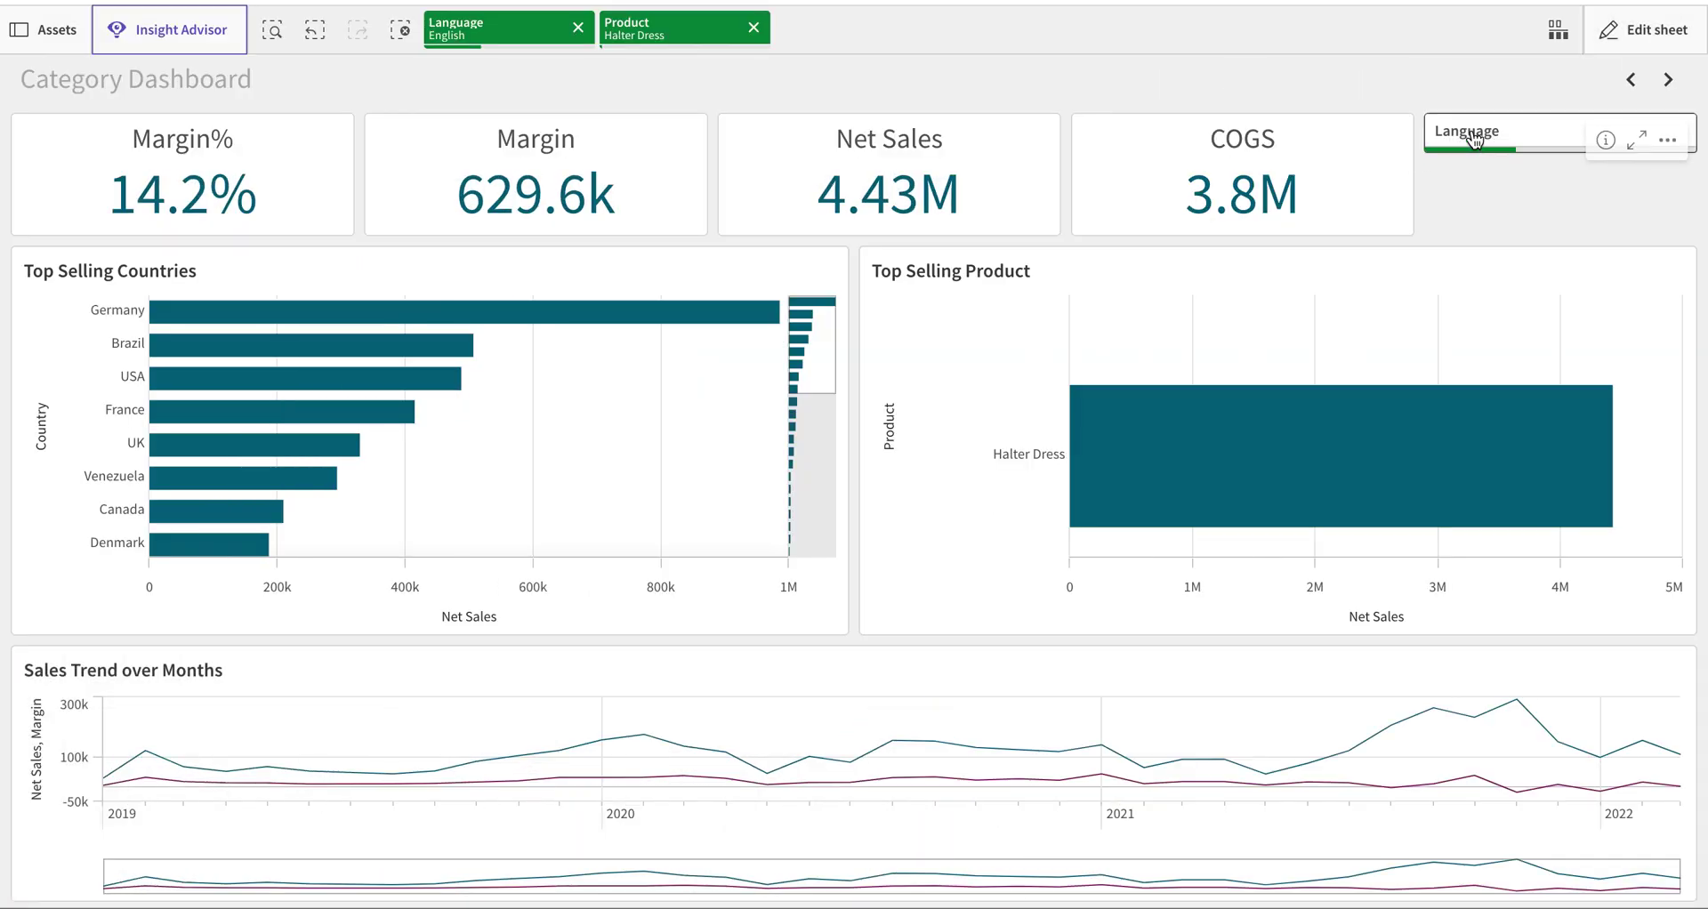
Add Spanish to the English selection in the Language filter and confirm it.
left_click(1497, 133)
left_click(1477, 305)
left_click(1666, 196)
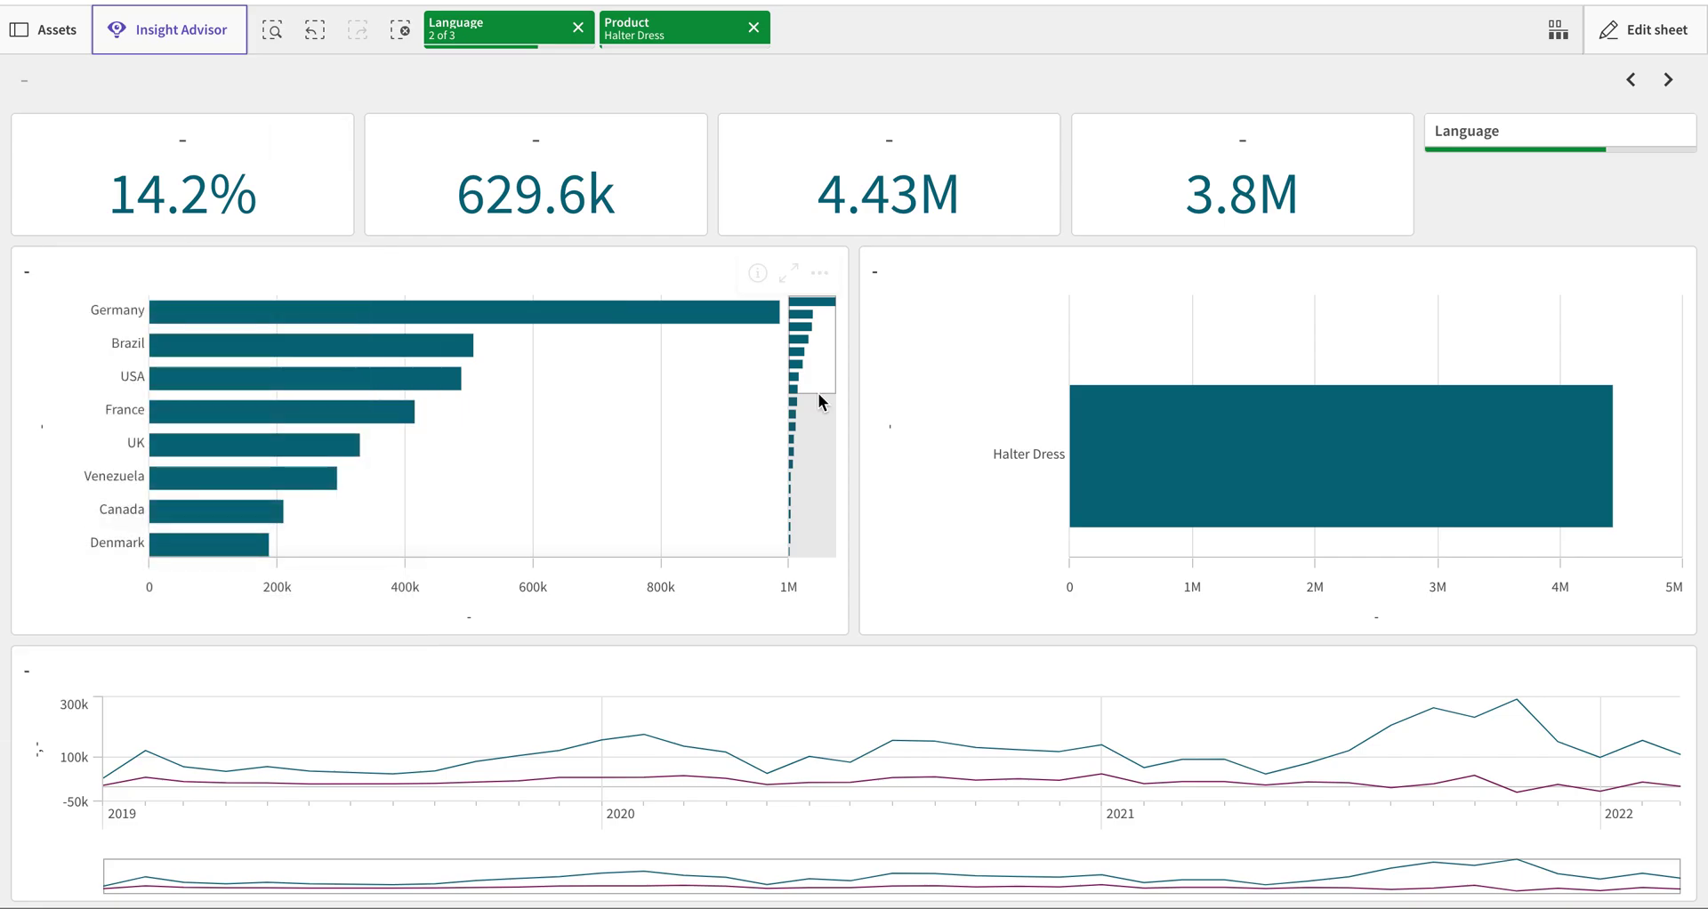
Remove Spanish from the Language filter selection so only English is selected, and confirm it.
left_click(1639, 37)
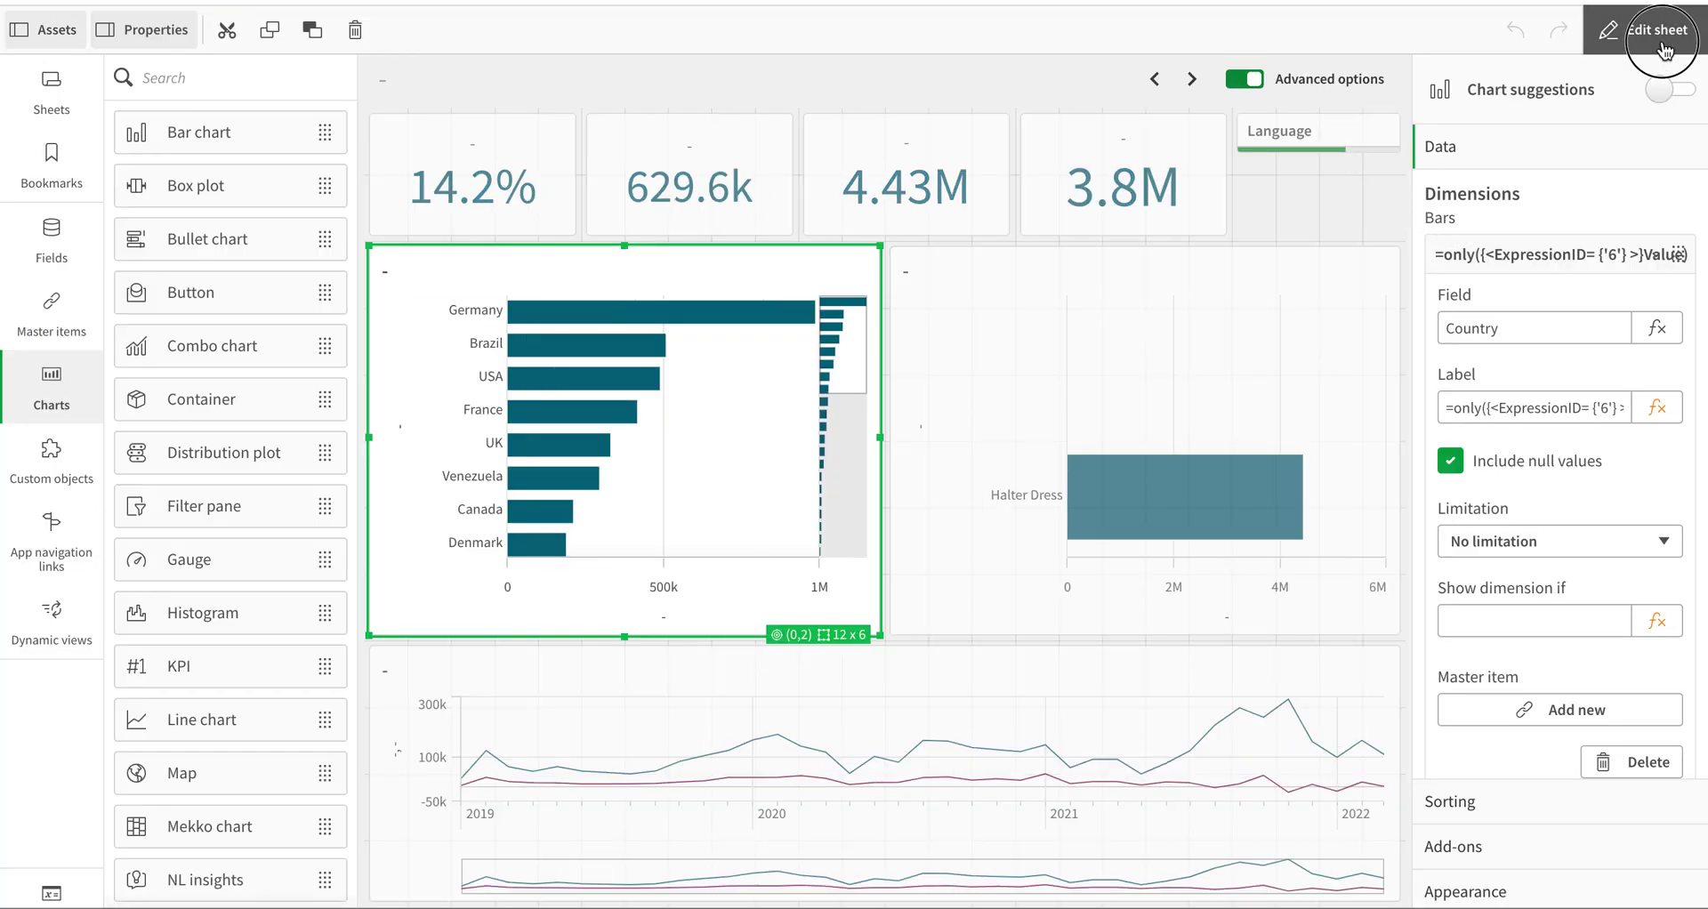
left_click(1652, 29)
left_click(1486, 130)
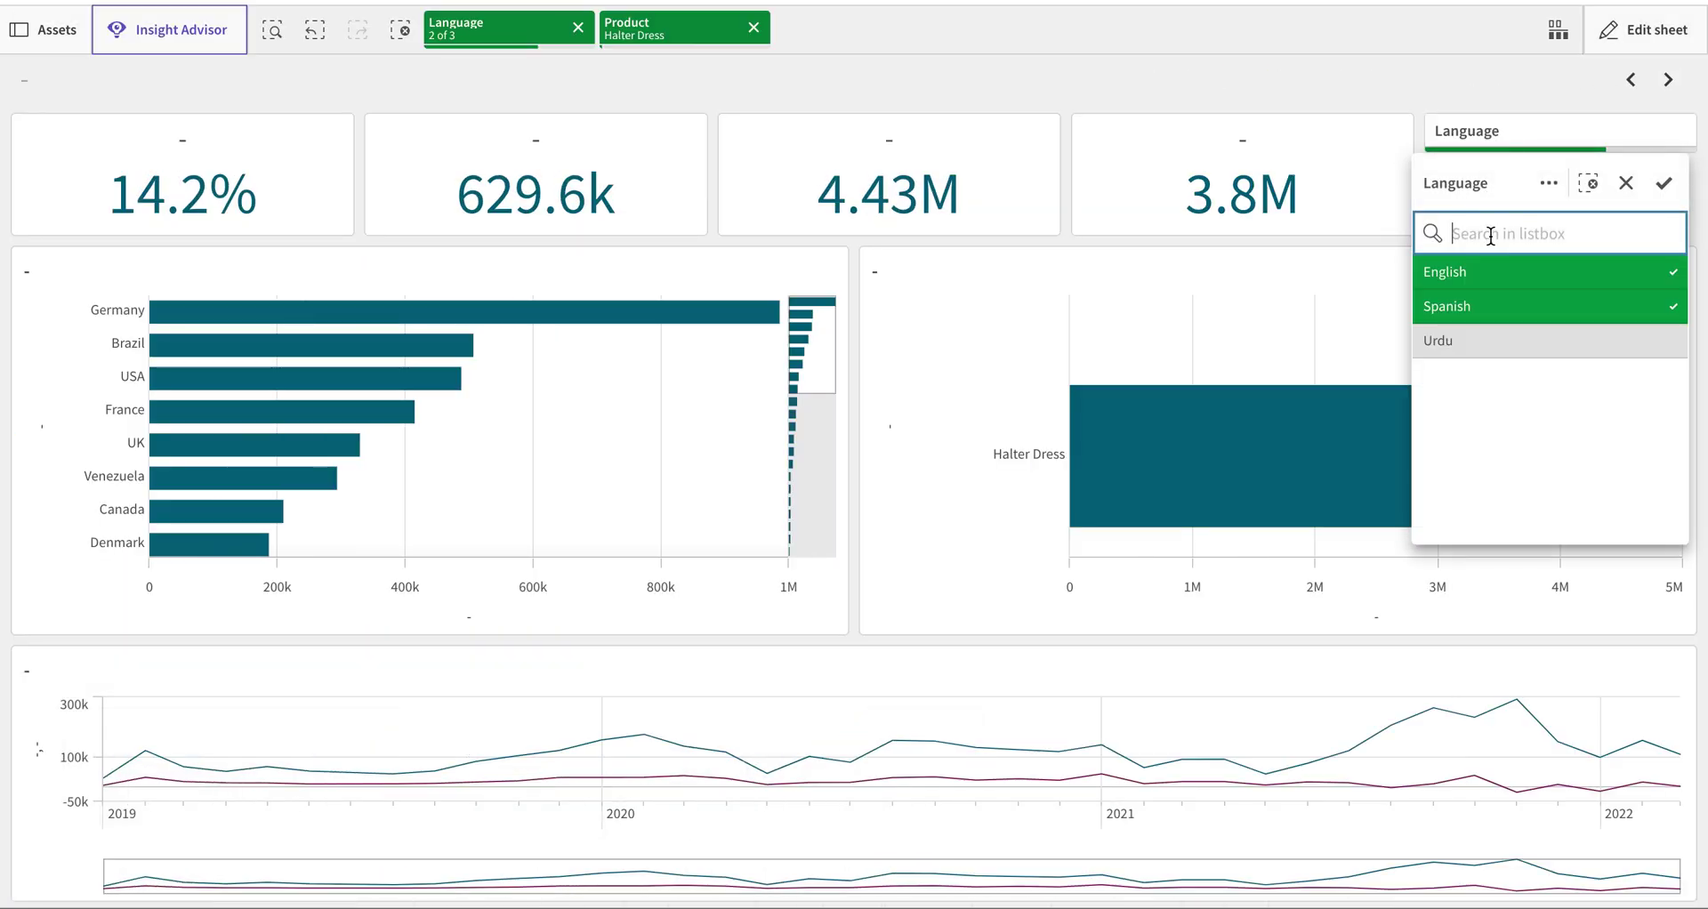
left_click(1486, 310)
left_click(1664, 185)
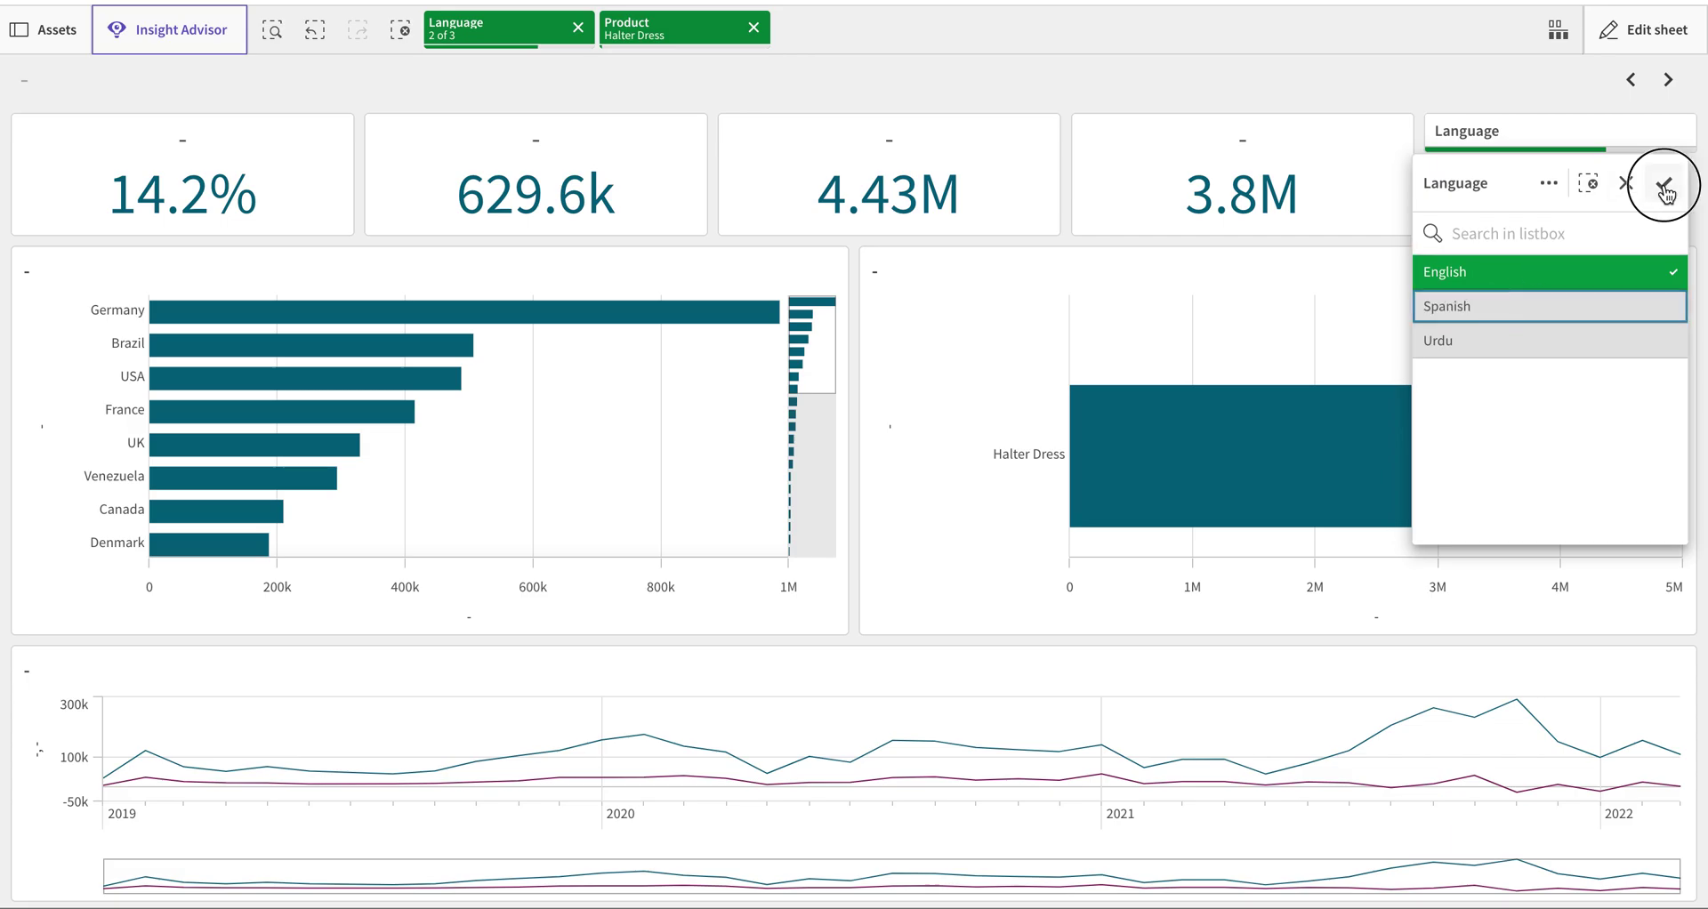
Turn on Always one selected value in the field settings of the Lang table's Language field and save.
left_click(1642, 30)
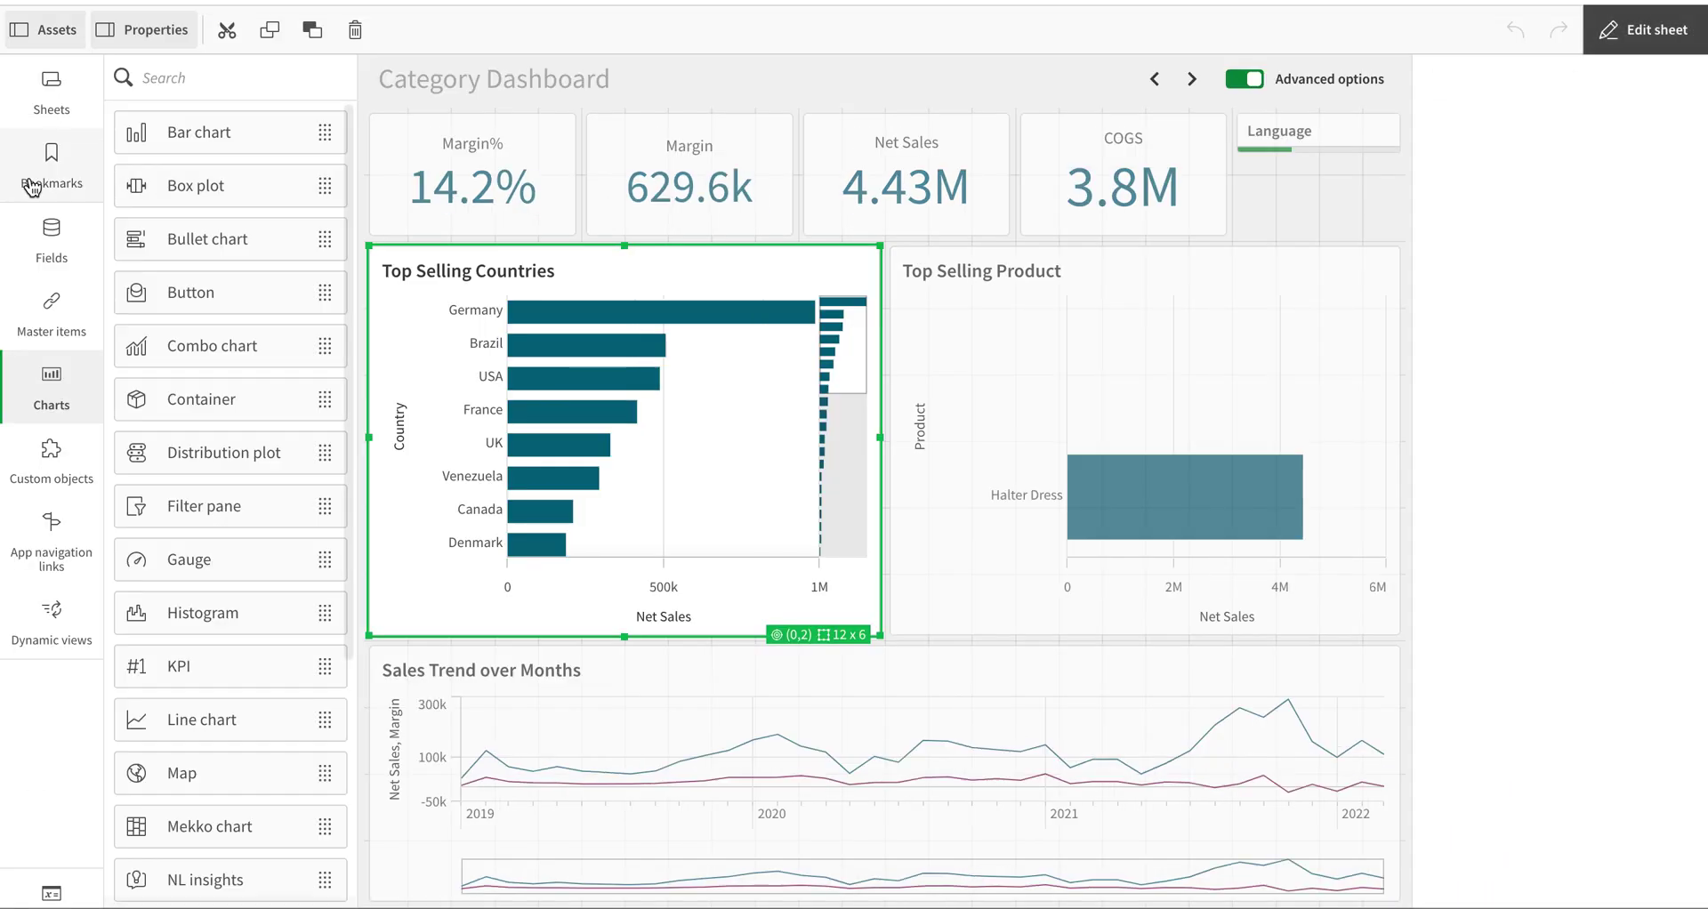
left_click(52, 244)
right_click(199, 329)
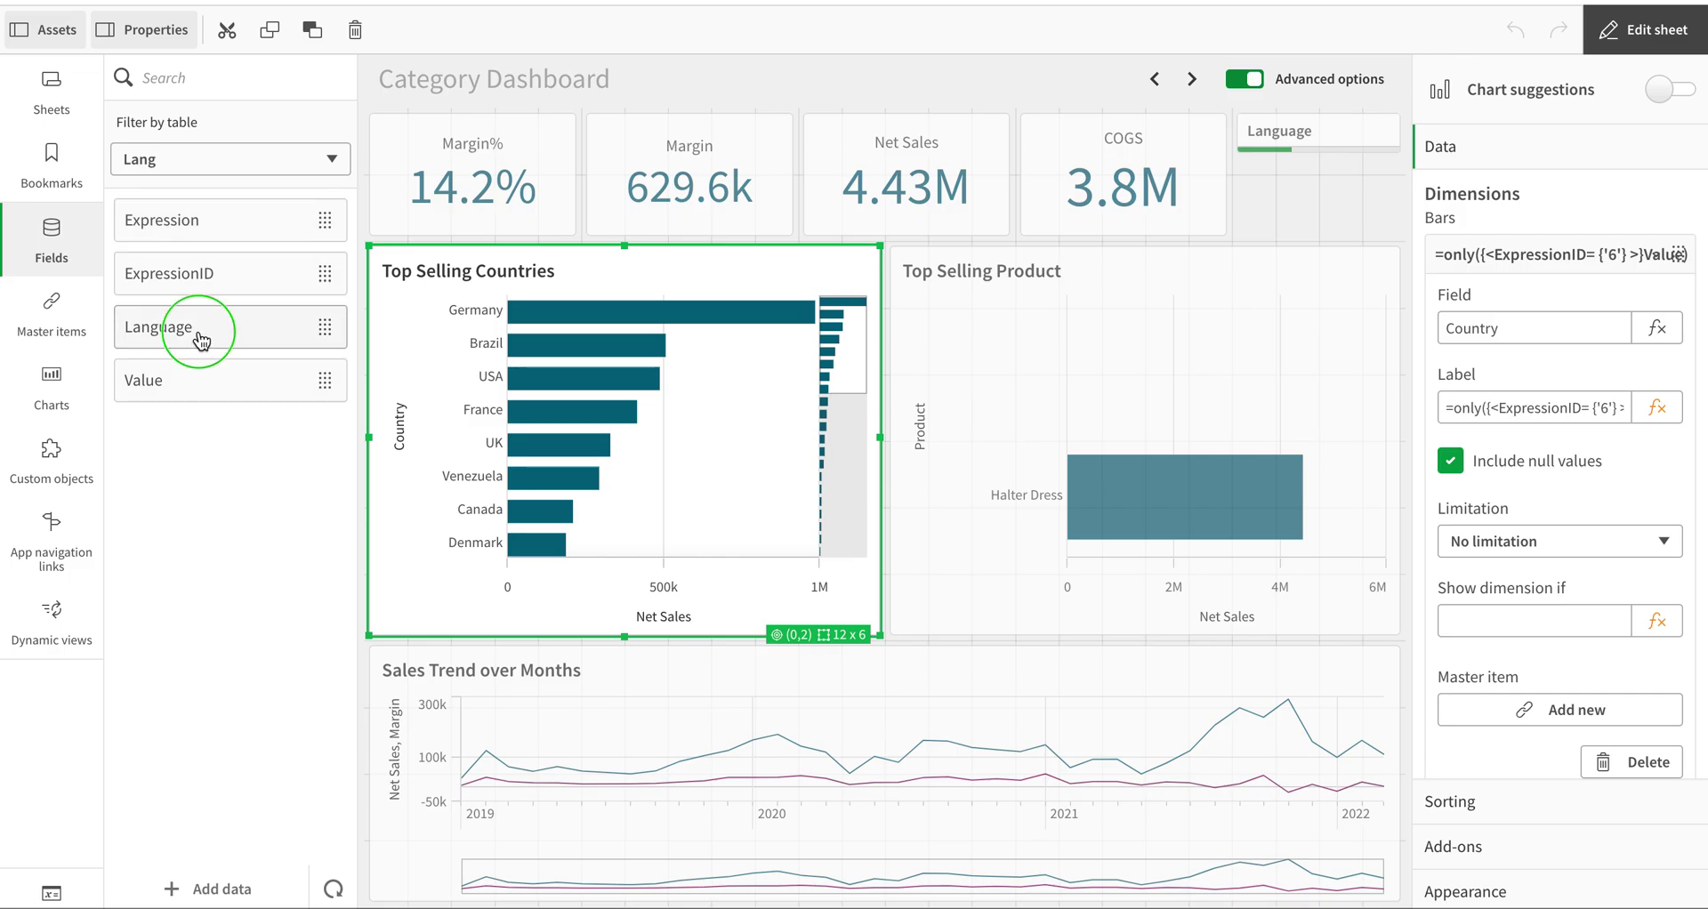
left_click(263, 421)
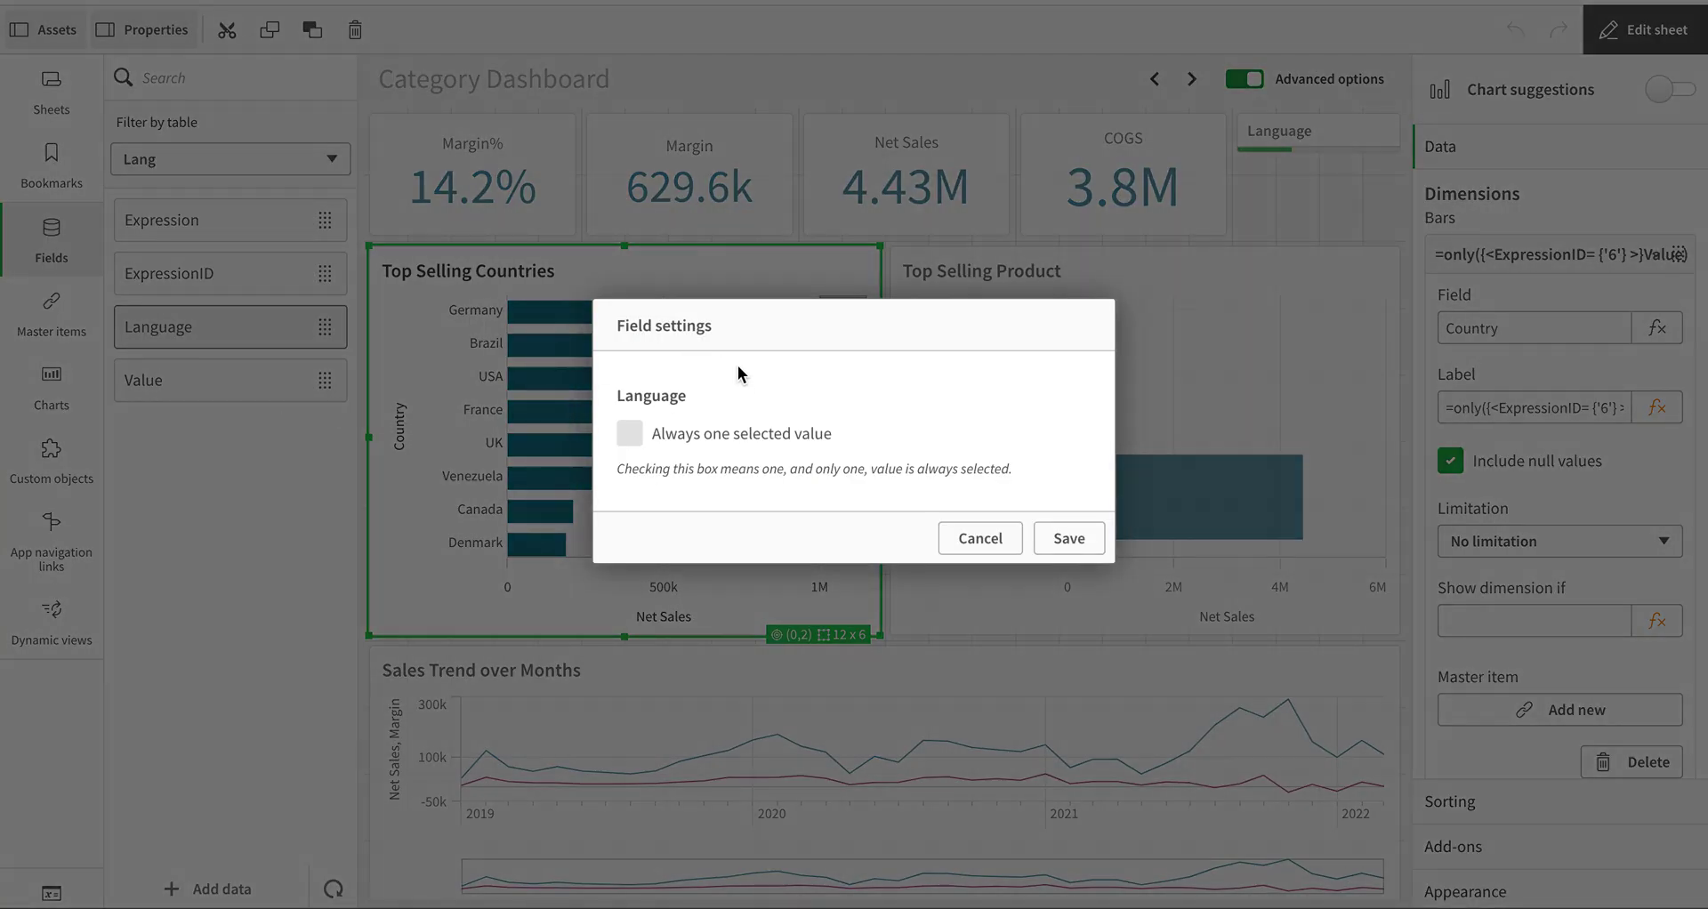
left_click(678, 436)
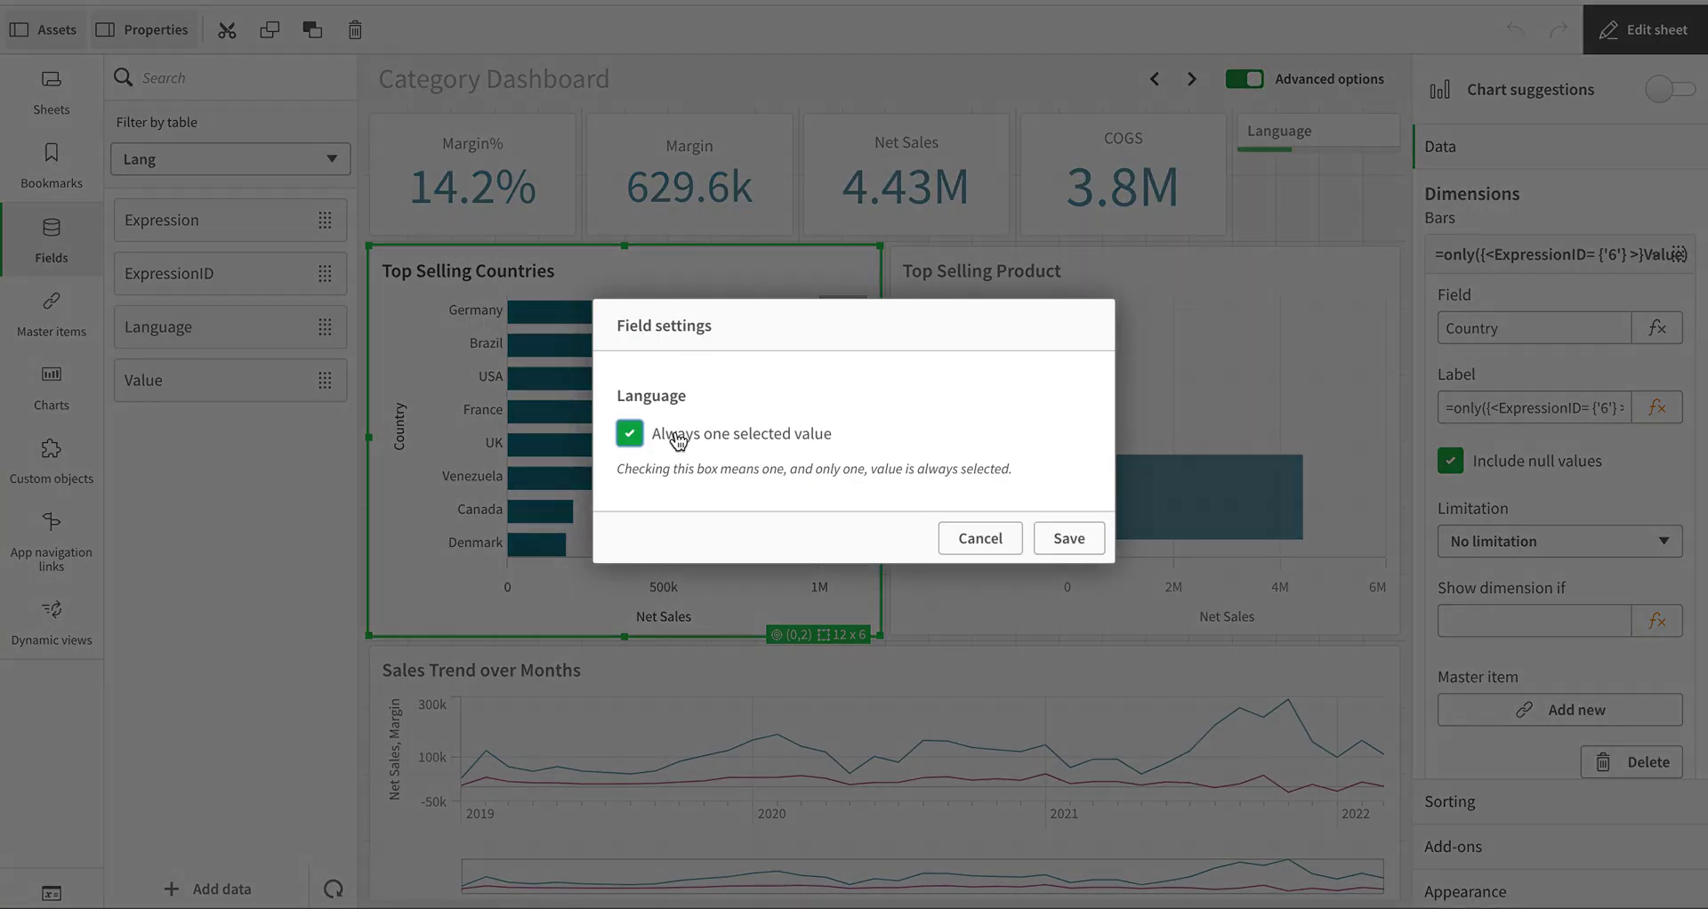
left_click(1089, 549)
left_click(1101, 546)
left_click(1069, 539)
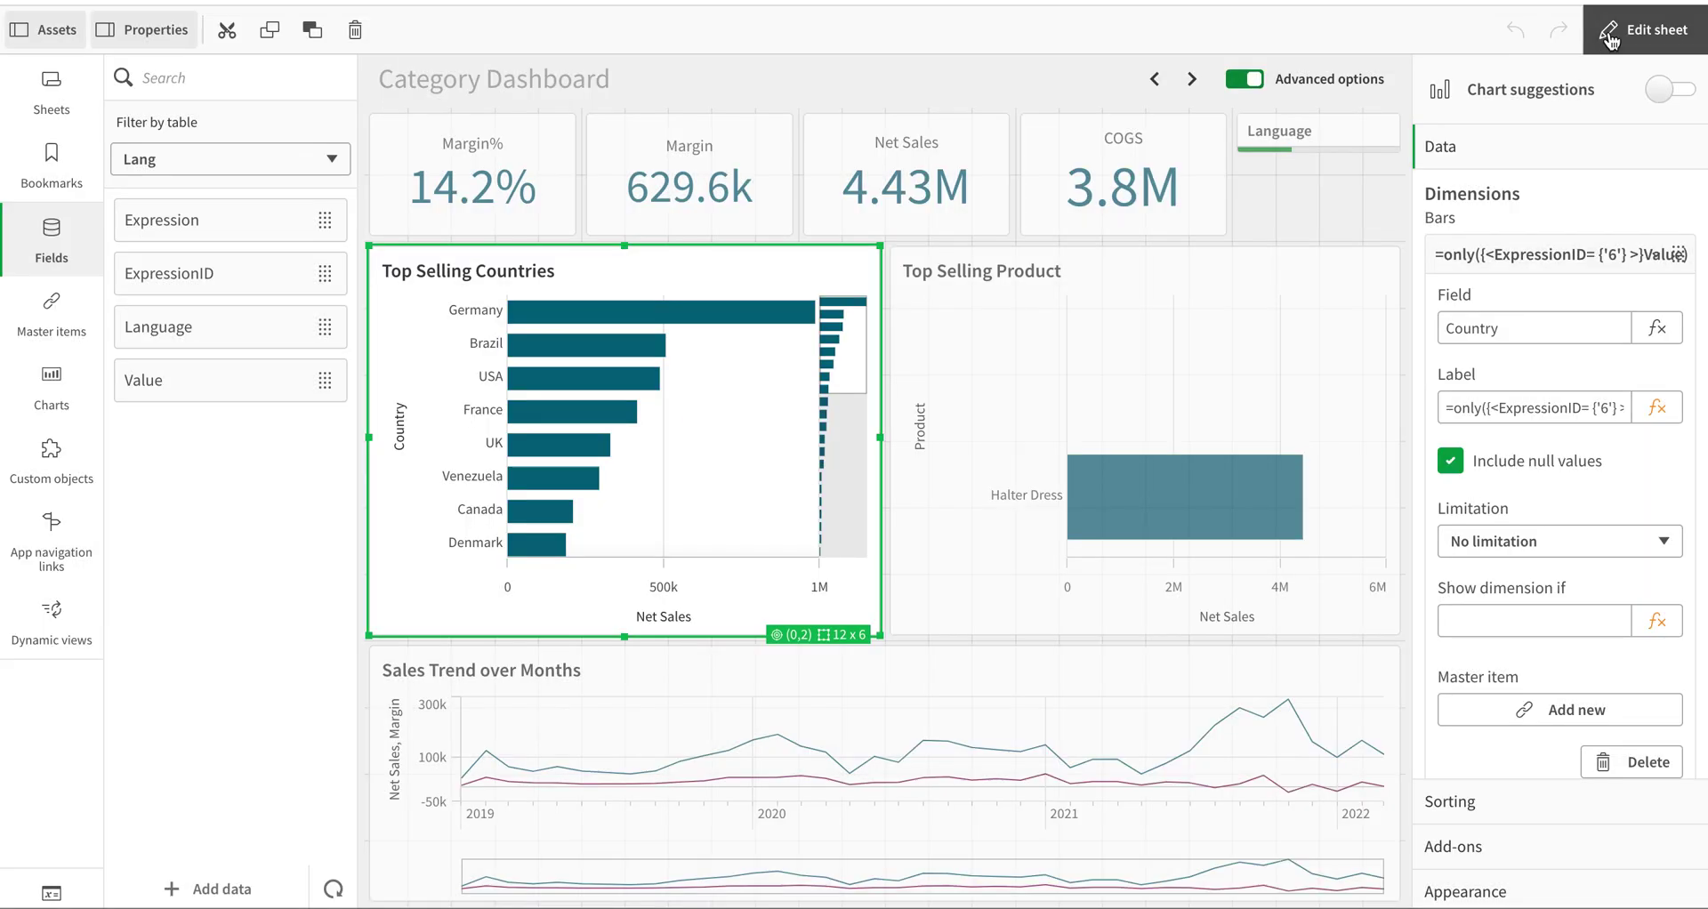
Return to the sheet view, select Spanish in the Language filter and confirm the selection.
left_click(1610, 36)
left_click(1512, 133)
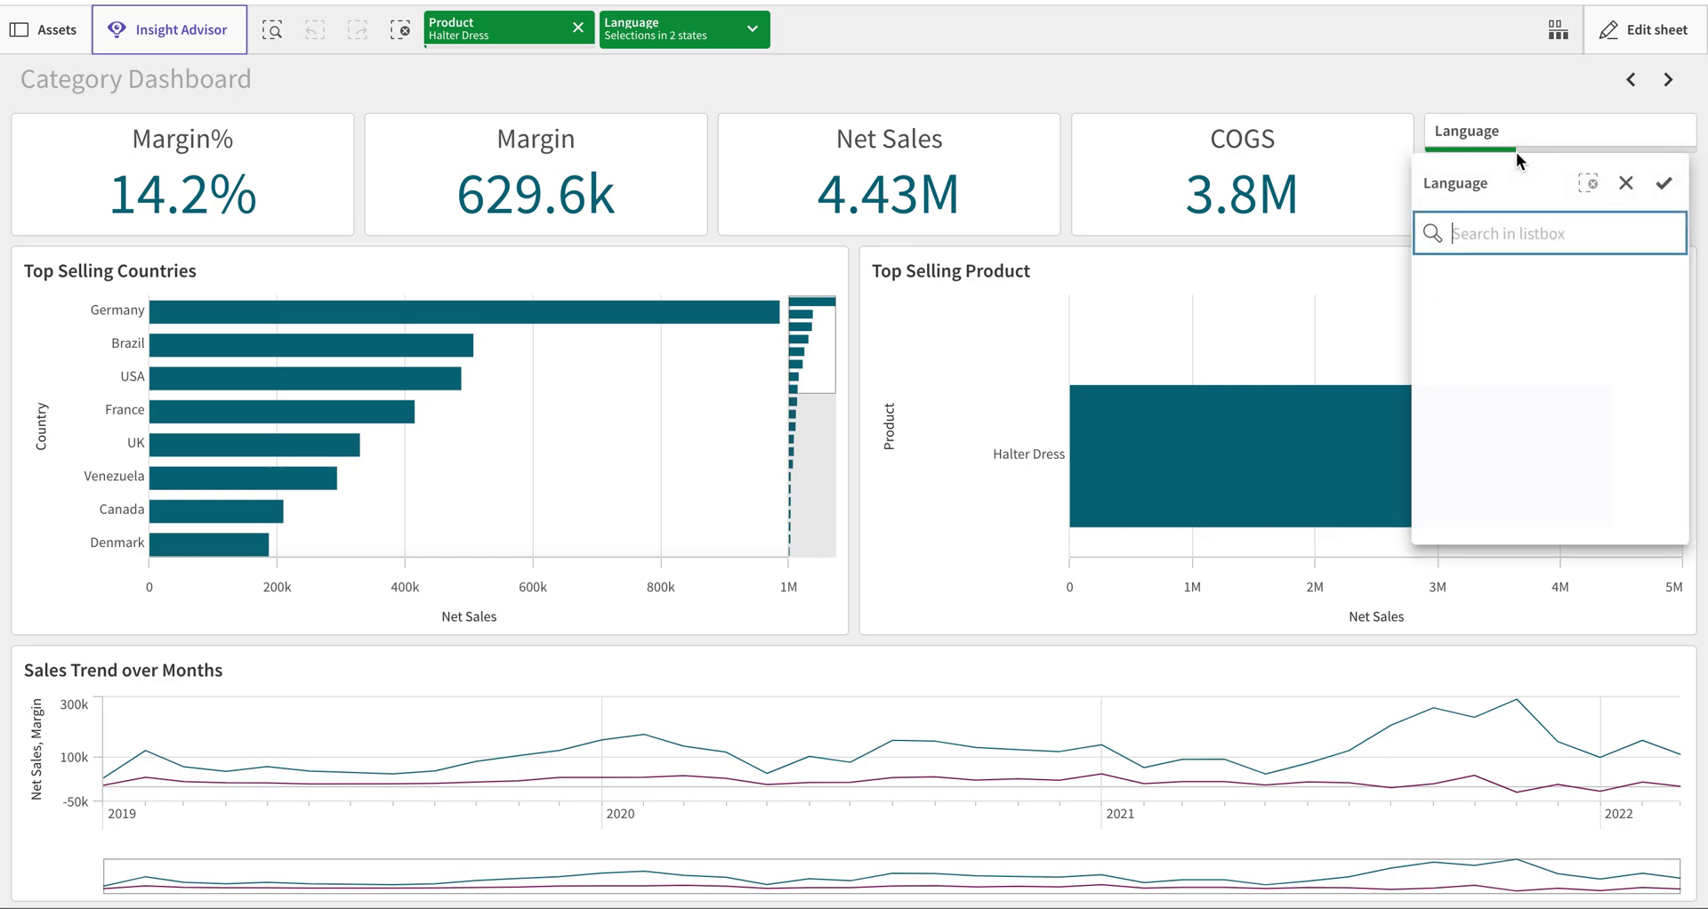
left_click(1491, 305)
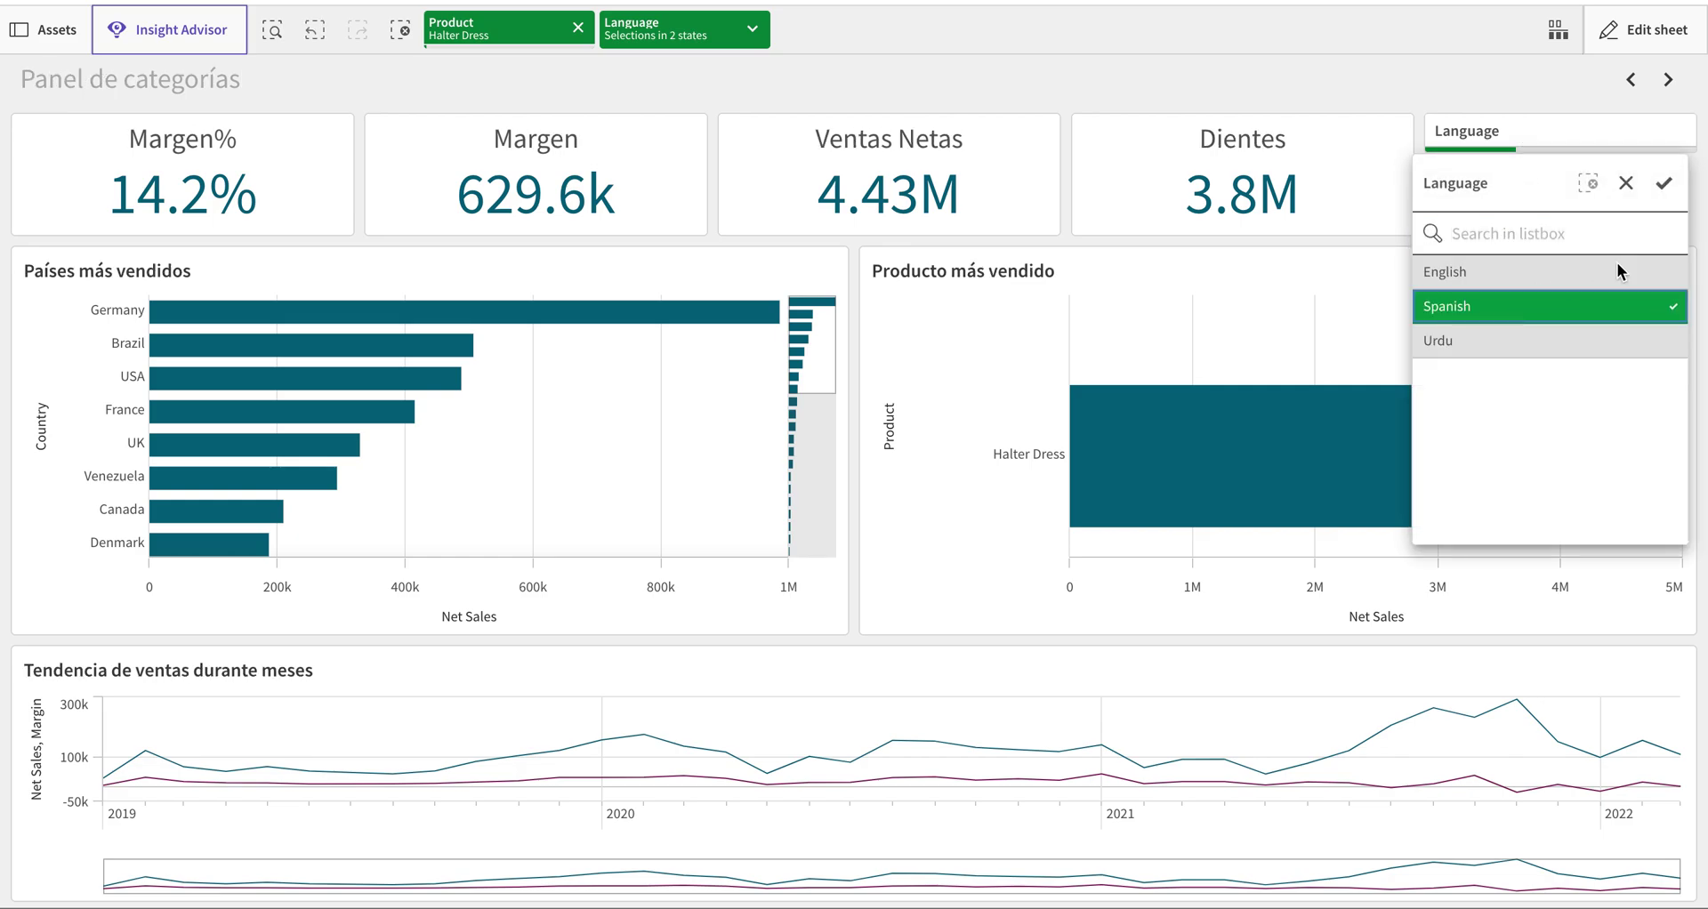
left_click(1665, 183)
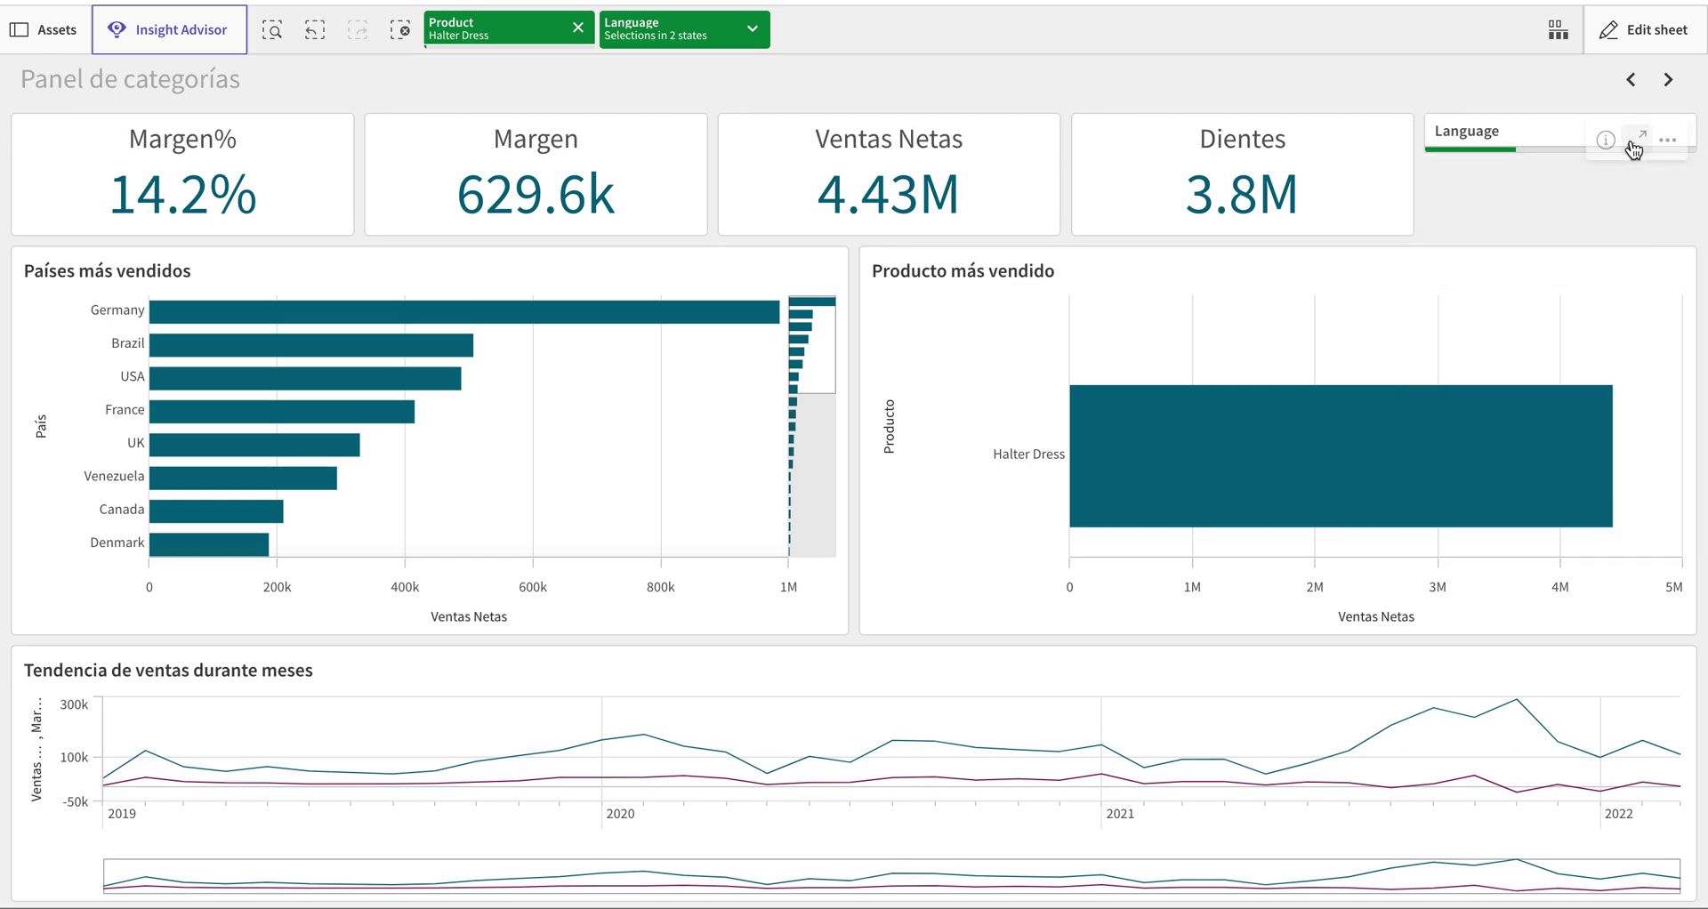
Switch the Language filter selection to Urdu and confirm it.
left_click(1653, 139)
left_click(1670, 122)
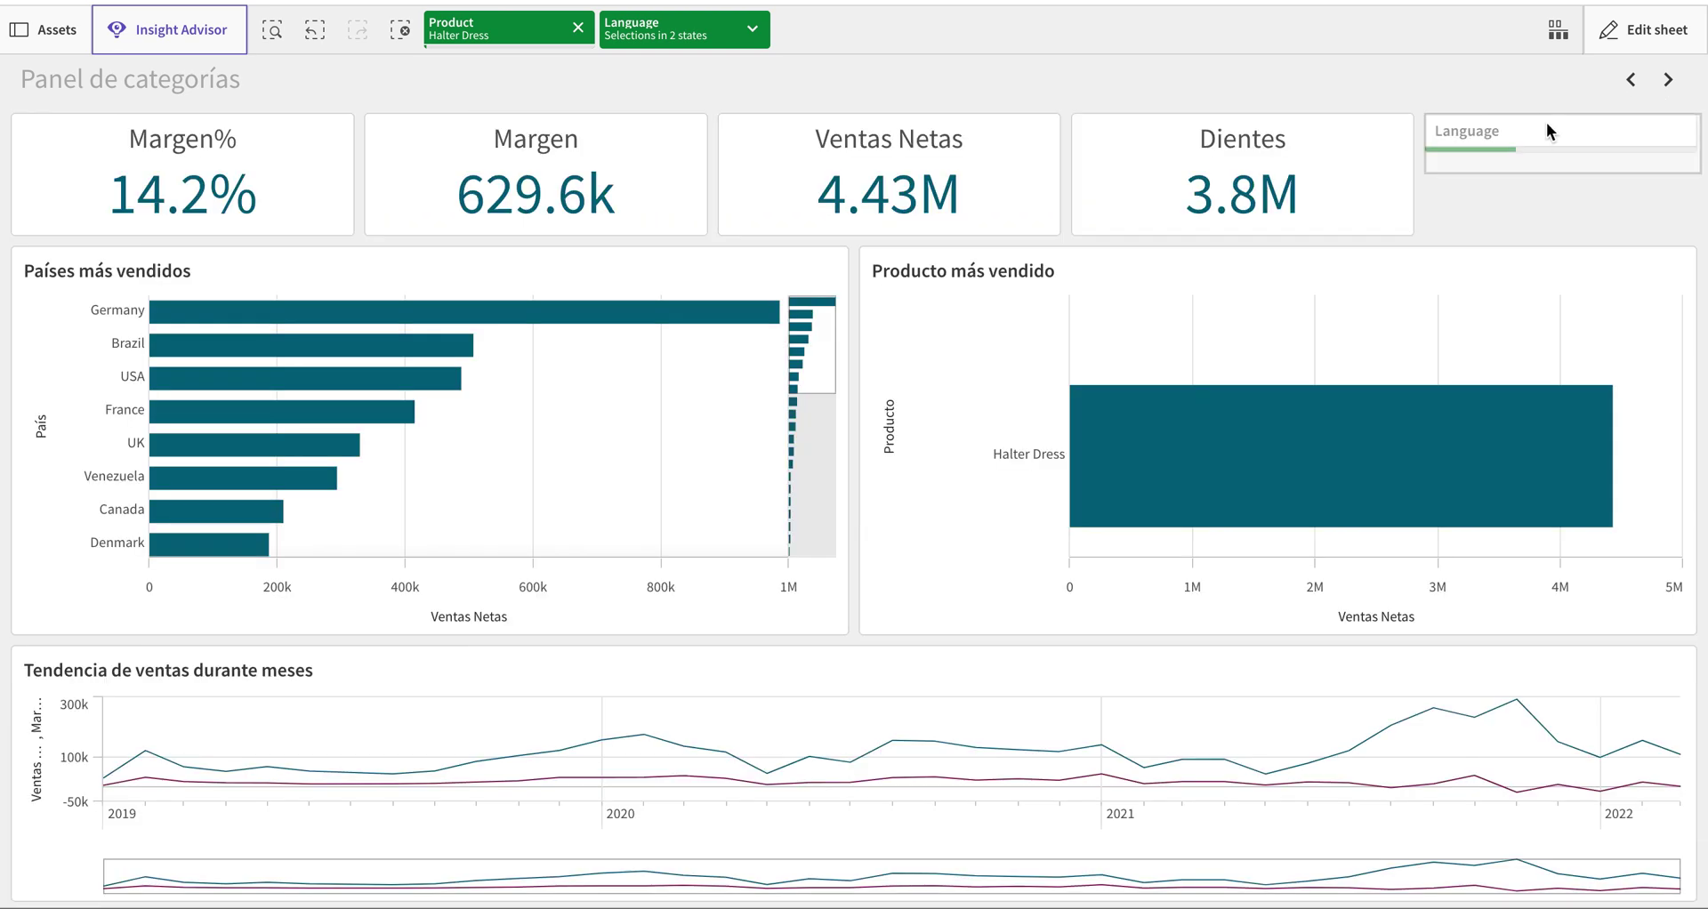
left_click(1546, 131)
left_click(1502, 340)
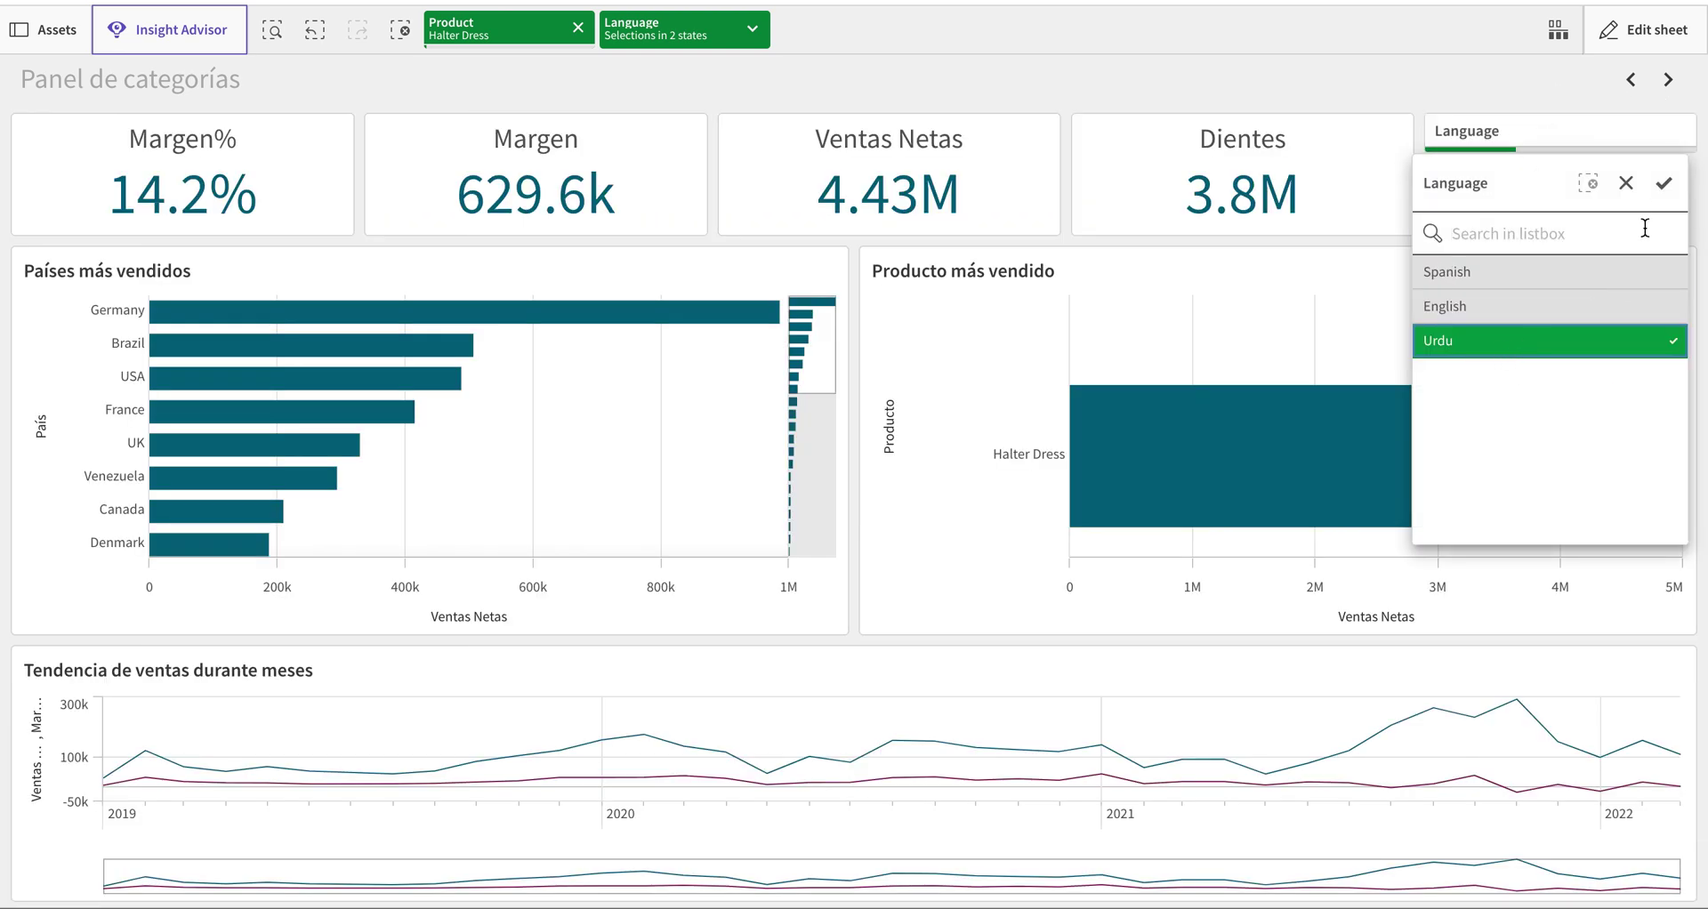
left_click(1664, 185)
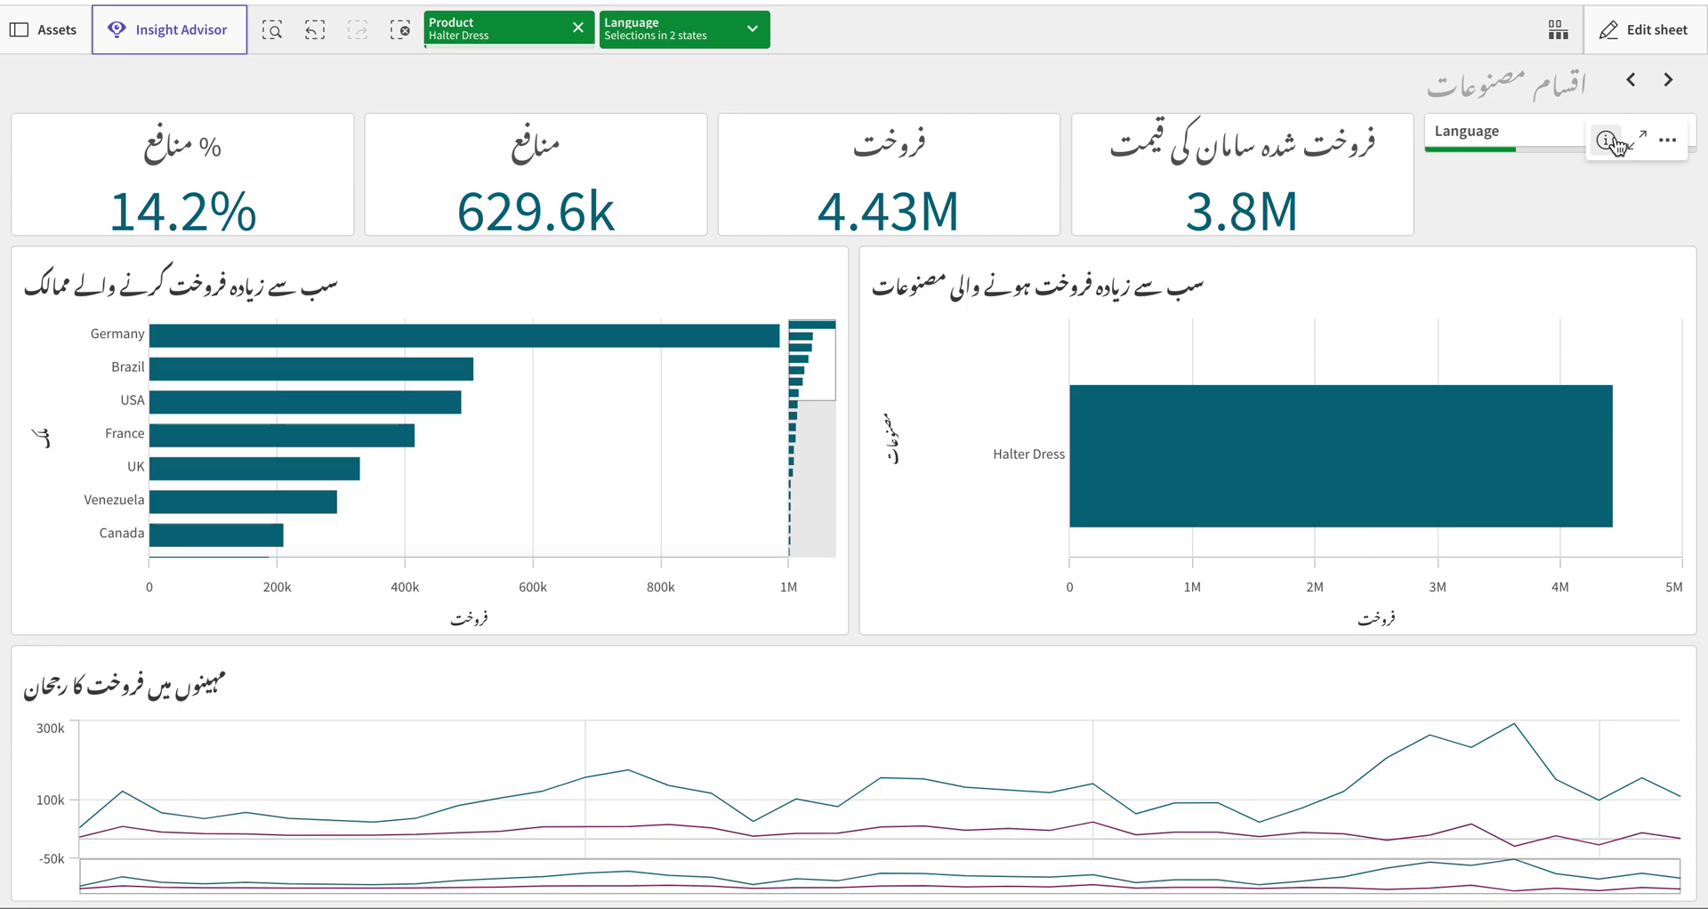
Review the available values in the Language filter and close it without changing the selection.
left_click(1606, 140)
left_click(1172, 24)
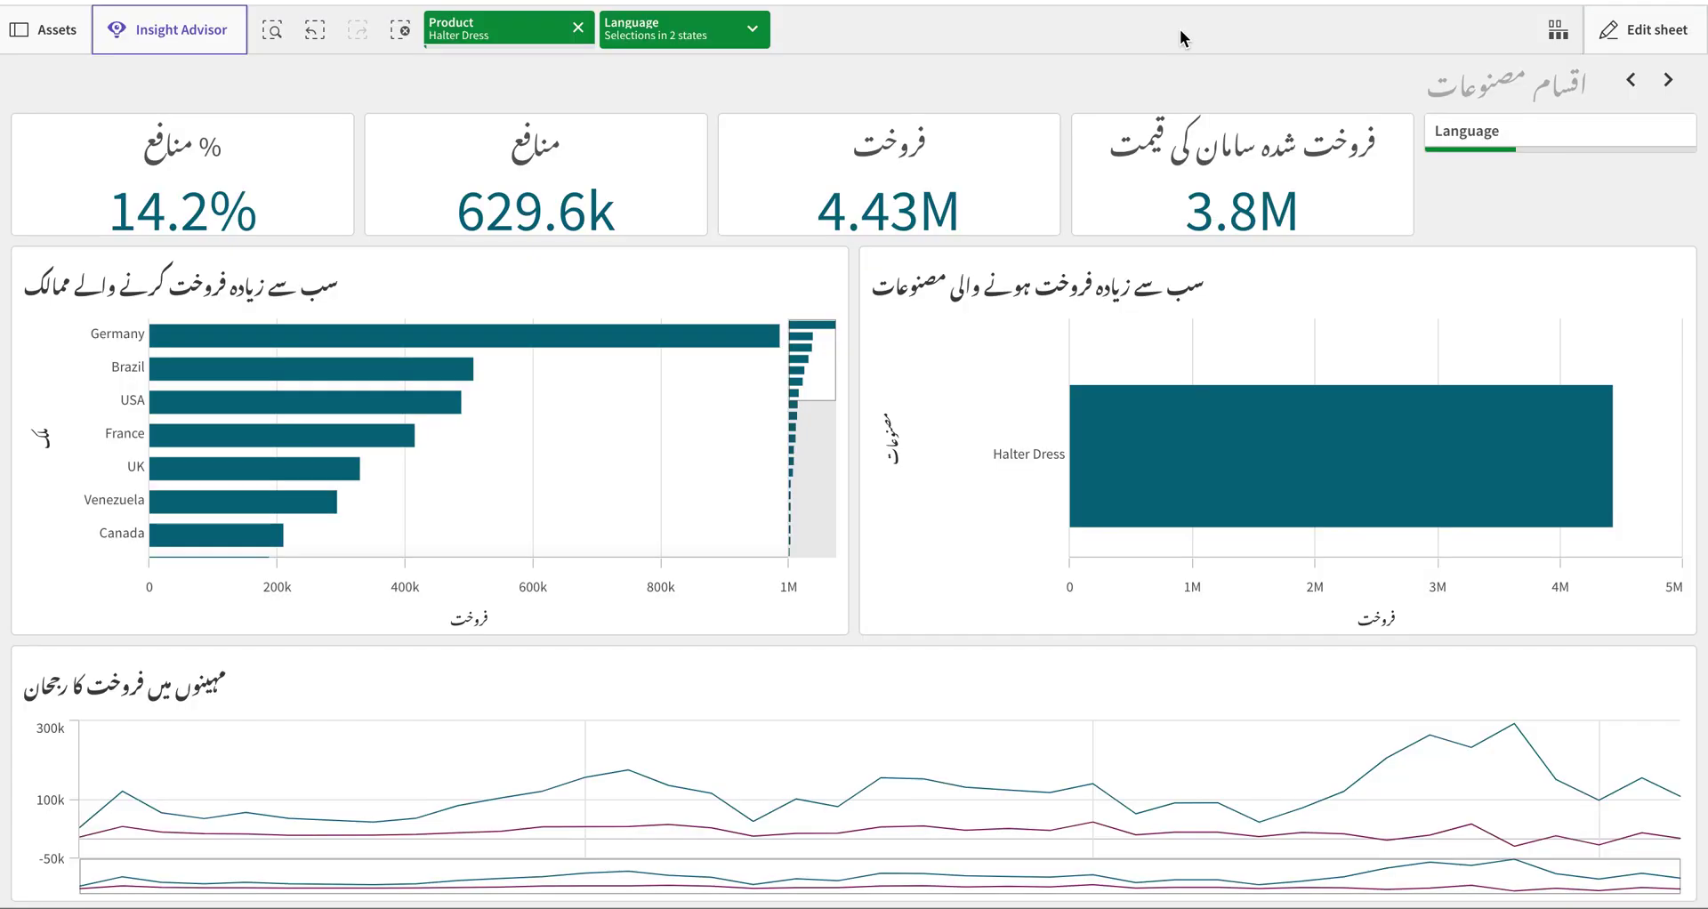
left_click(1484, 125)
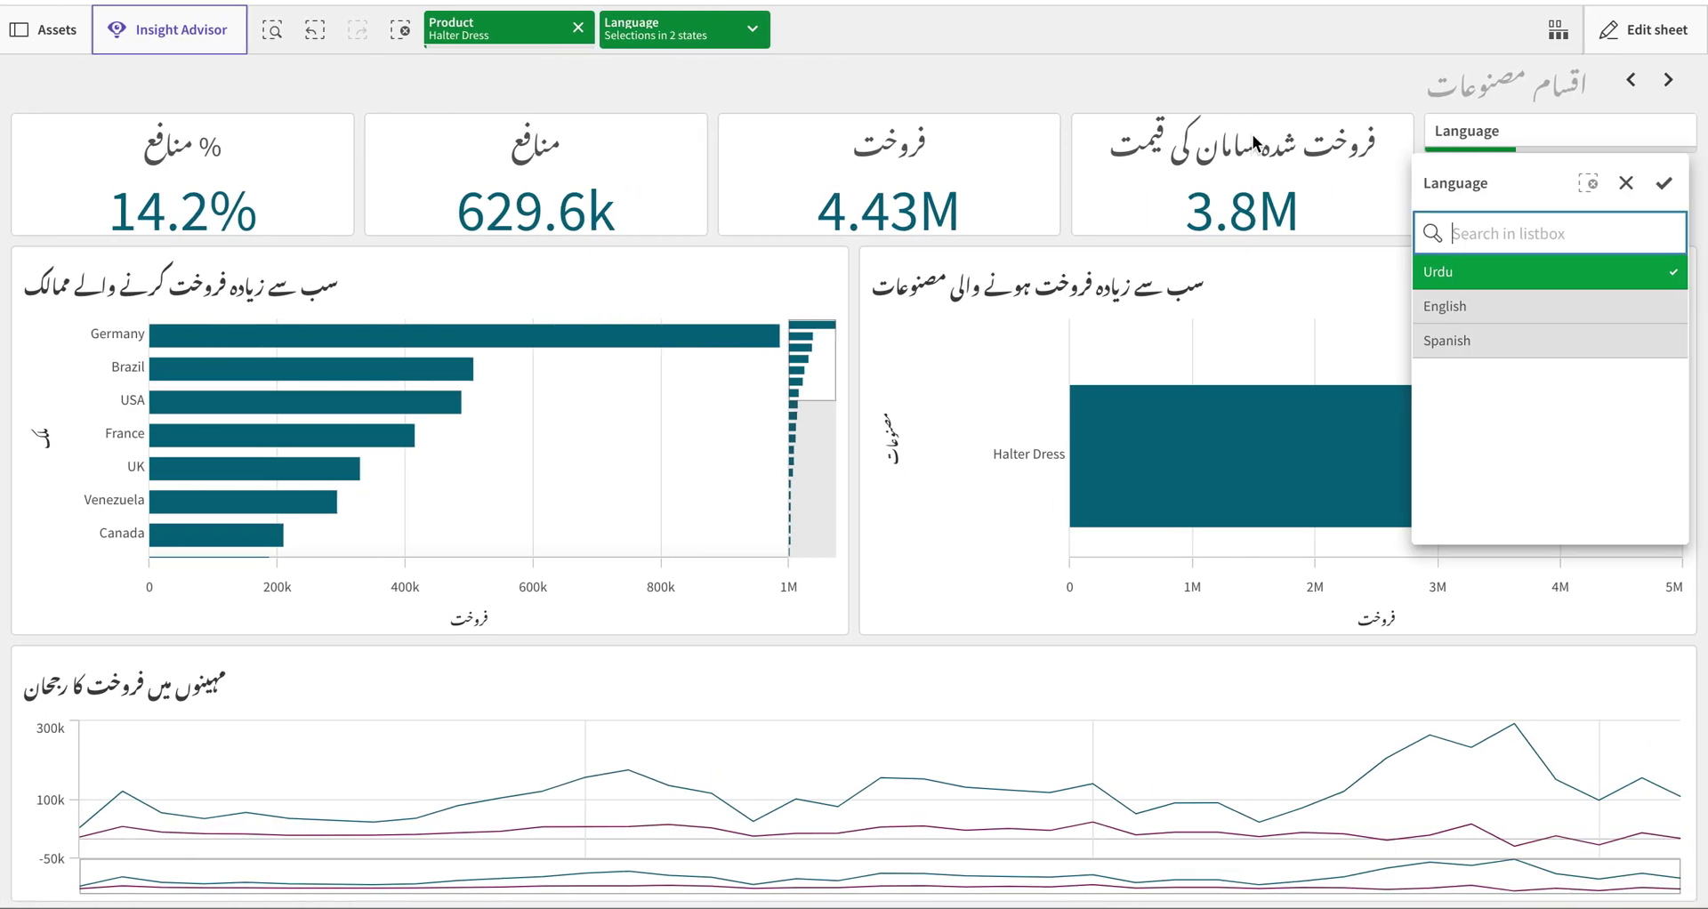
left_click(1251, 99)
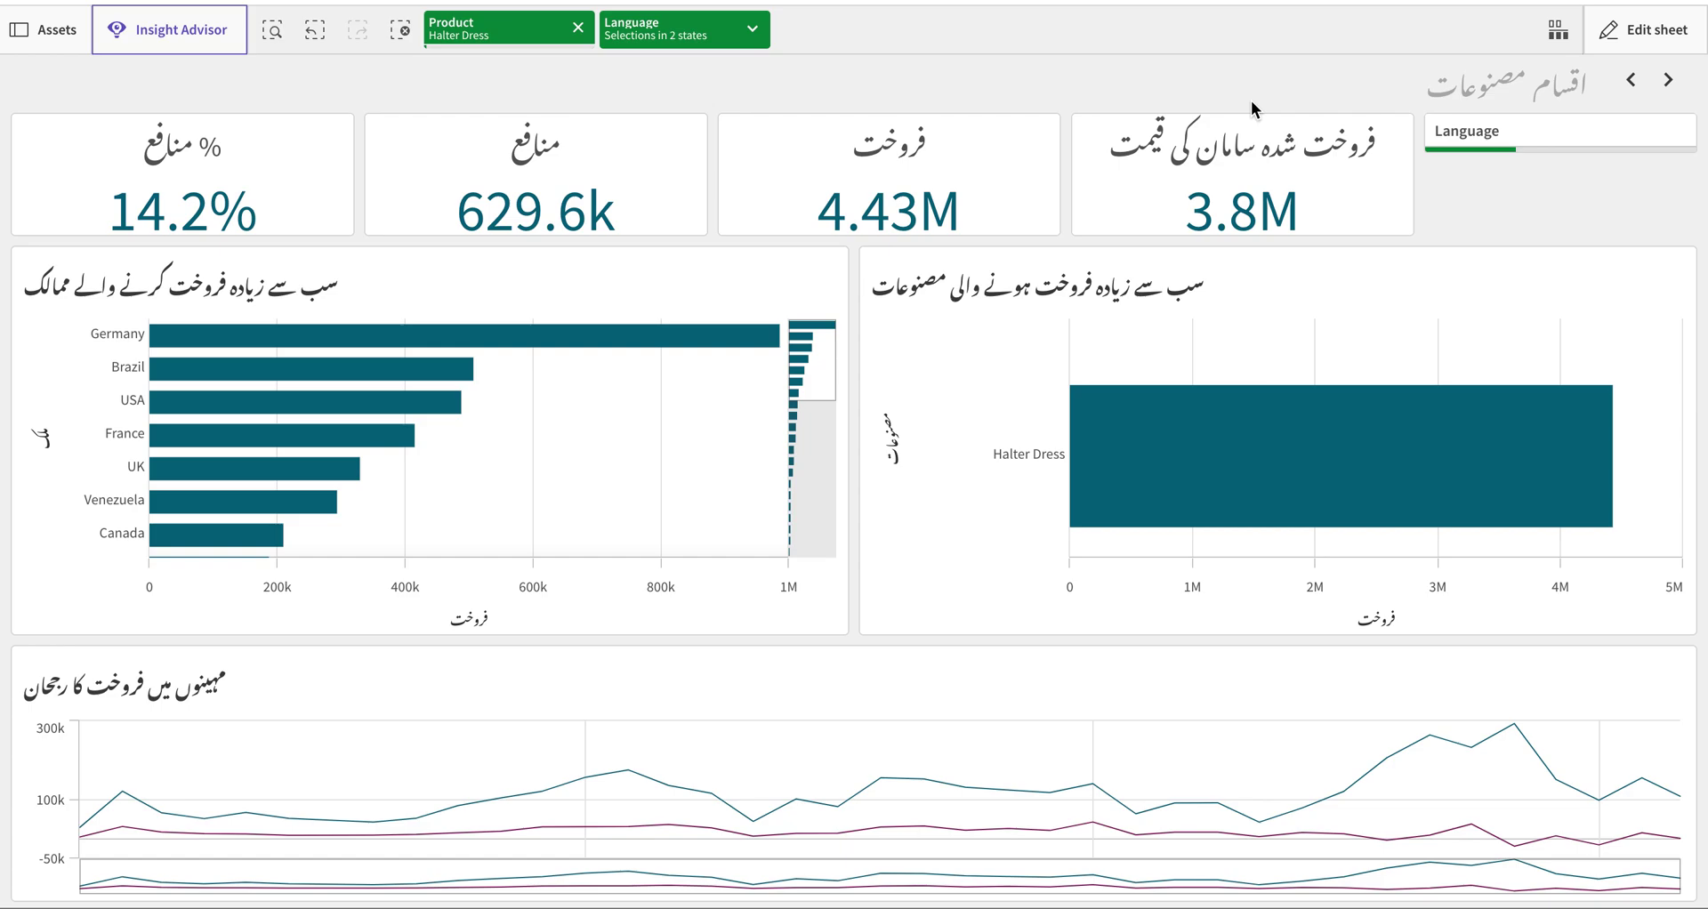
Switch to the Excel workbook, compare the translation table layouts on Sheet1 and Sheet2, and return to the Qlik Sense dashboard.
key("ctrl+Left")
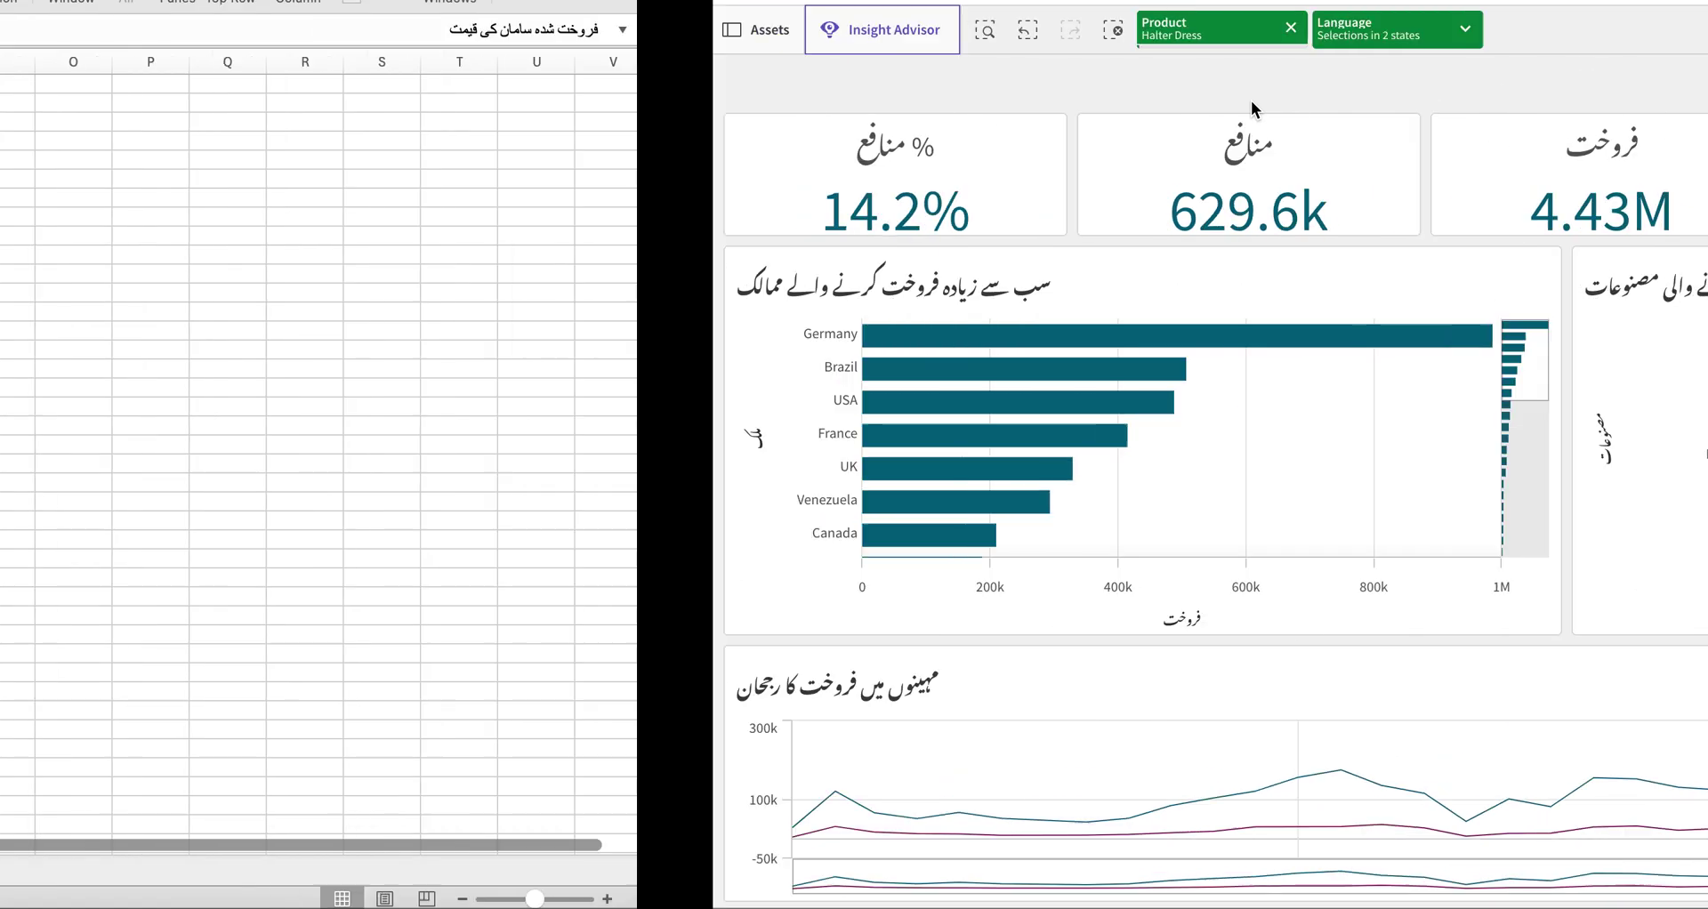
left_click(121, 870)
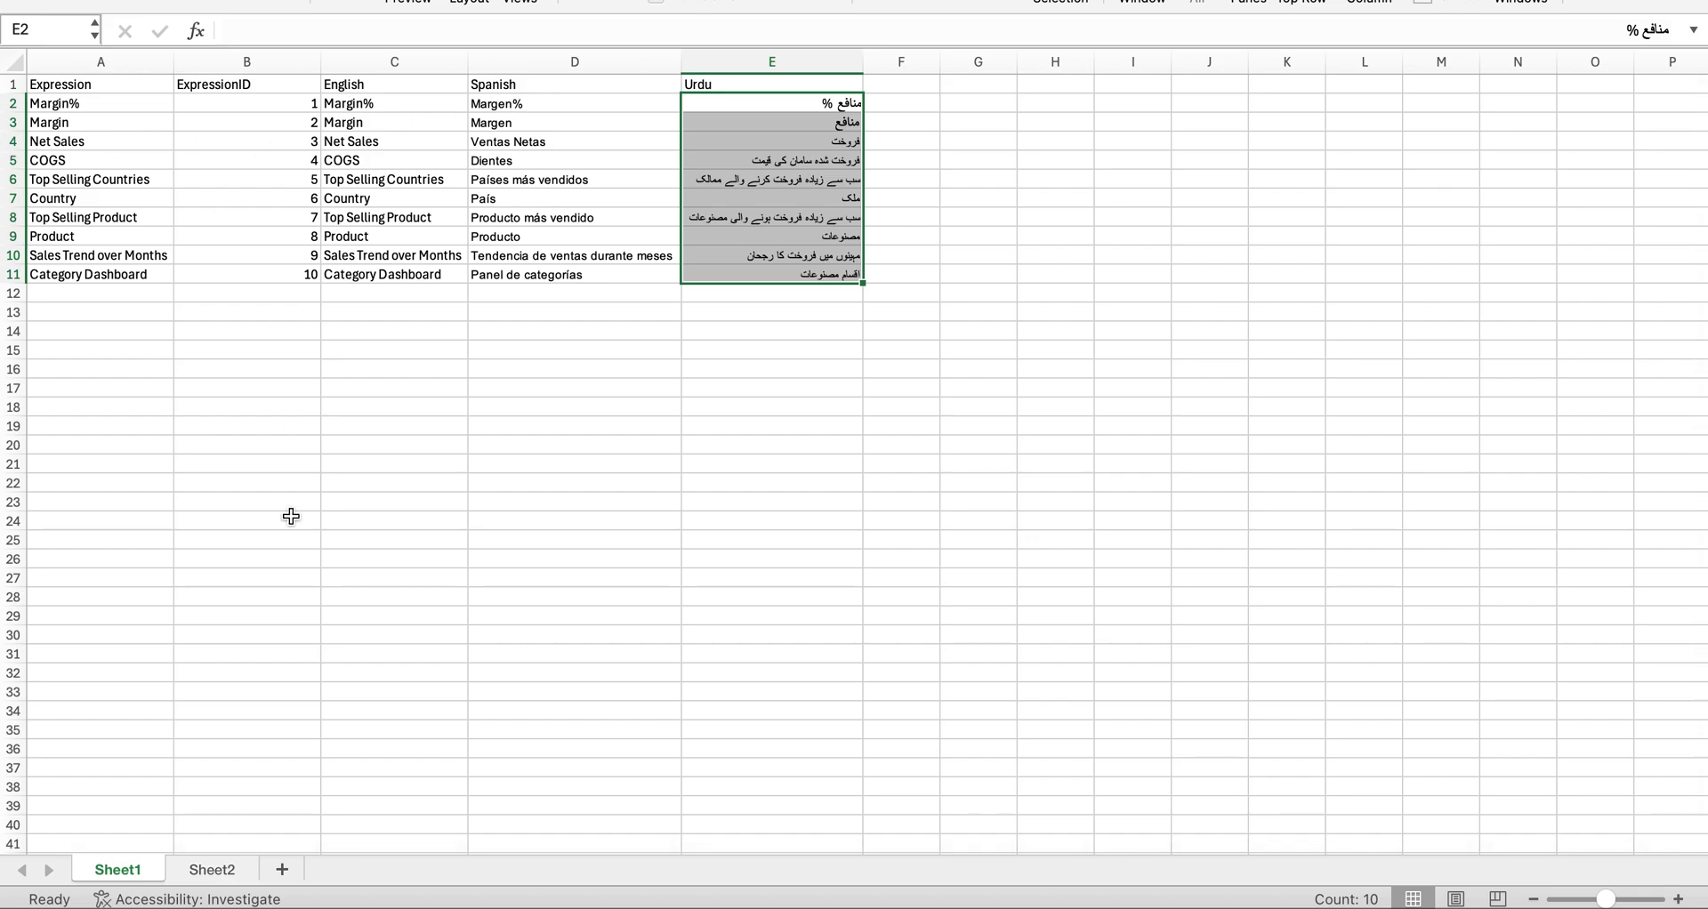
left_click(214, 869)
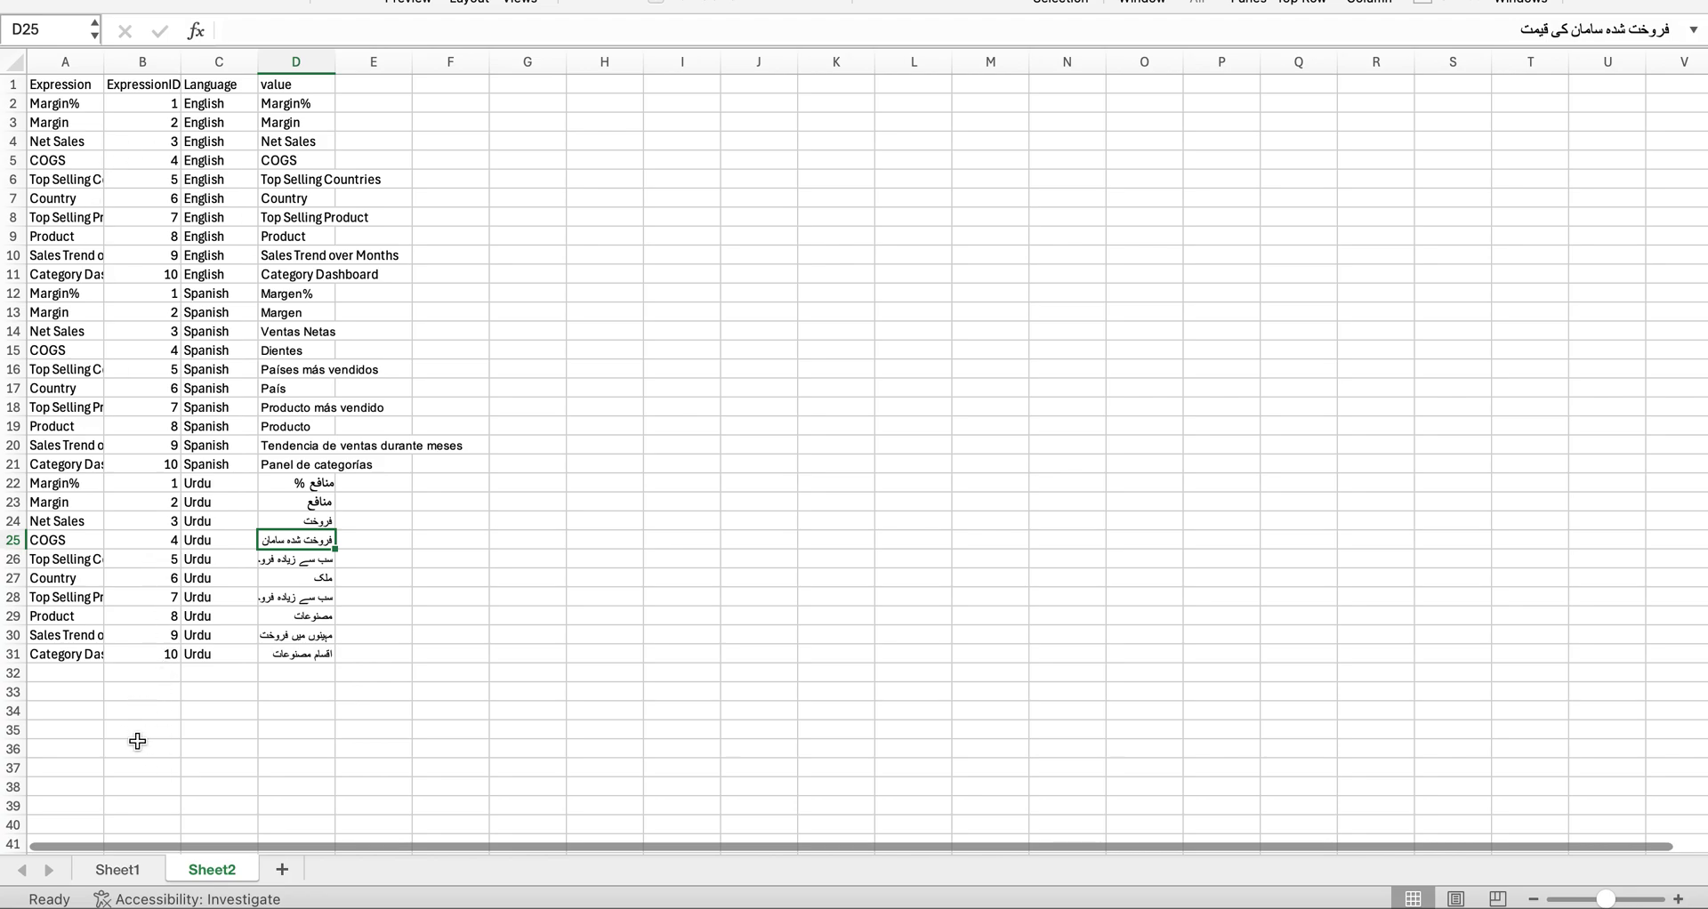
key("ctrl+Left")
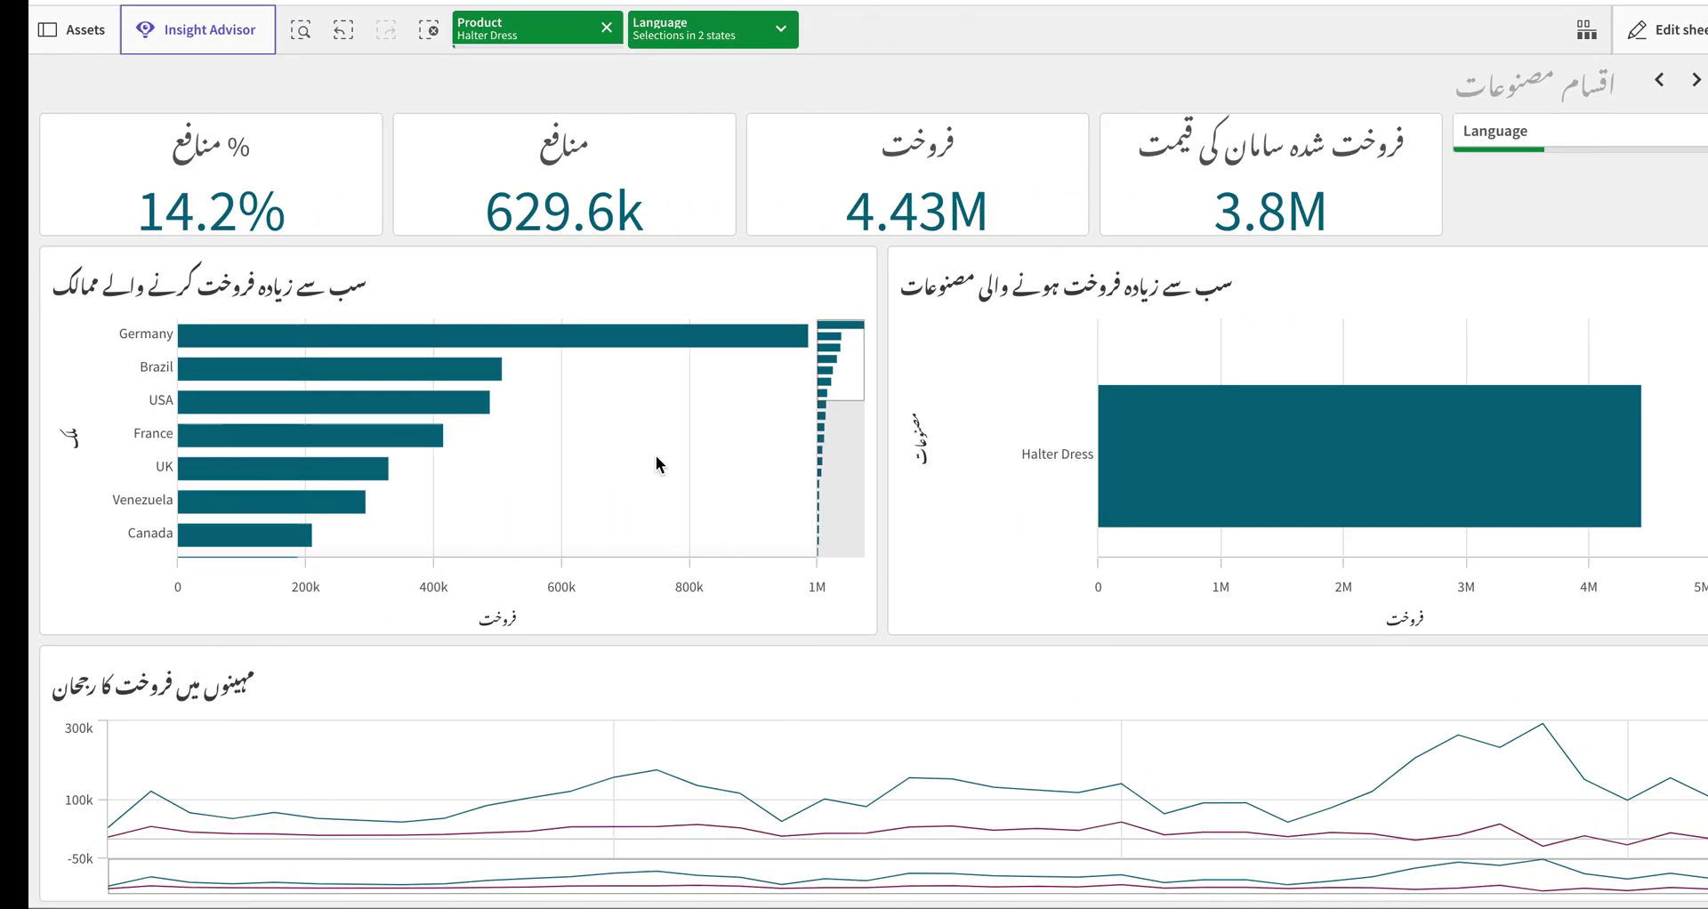
mouse_move(1640, 140)
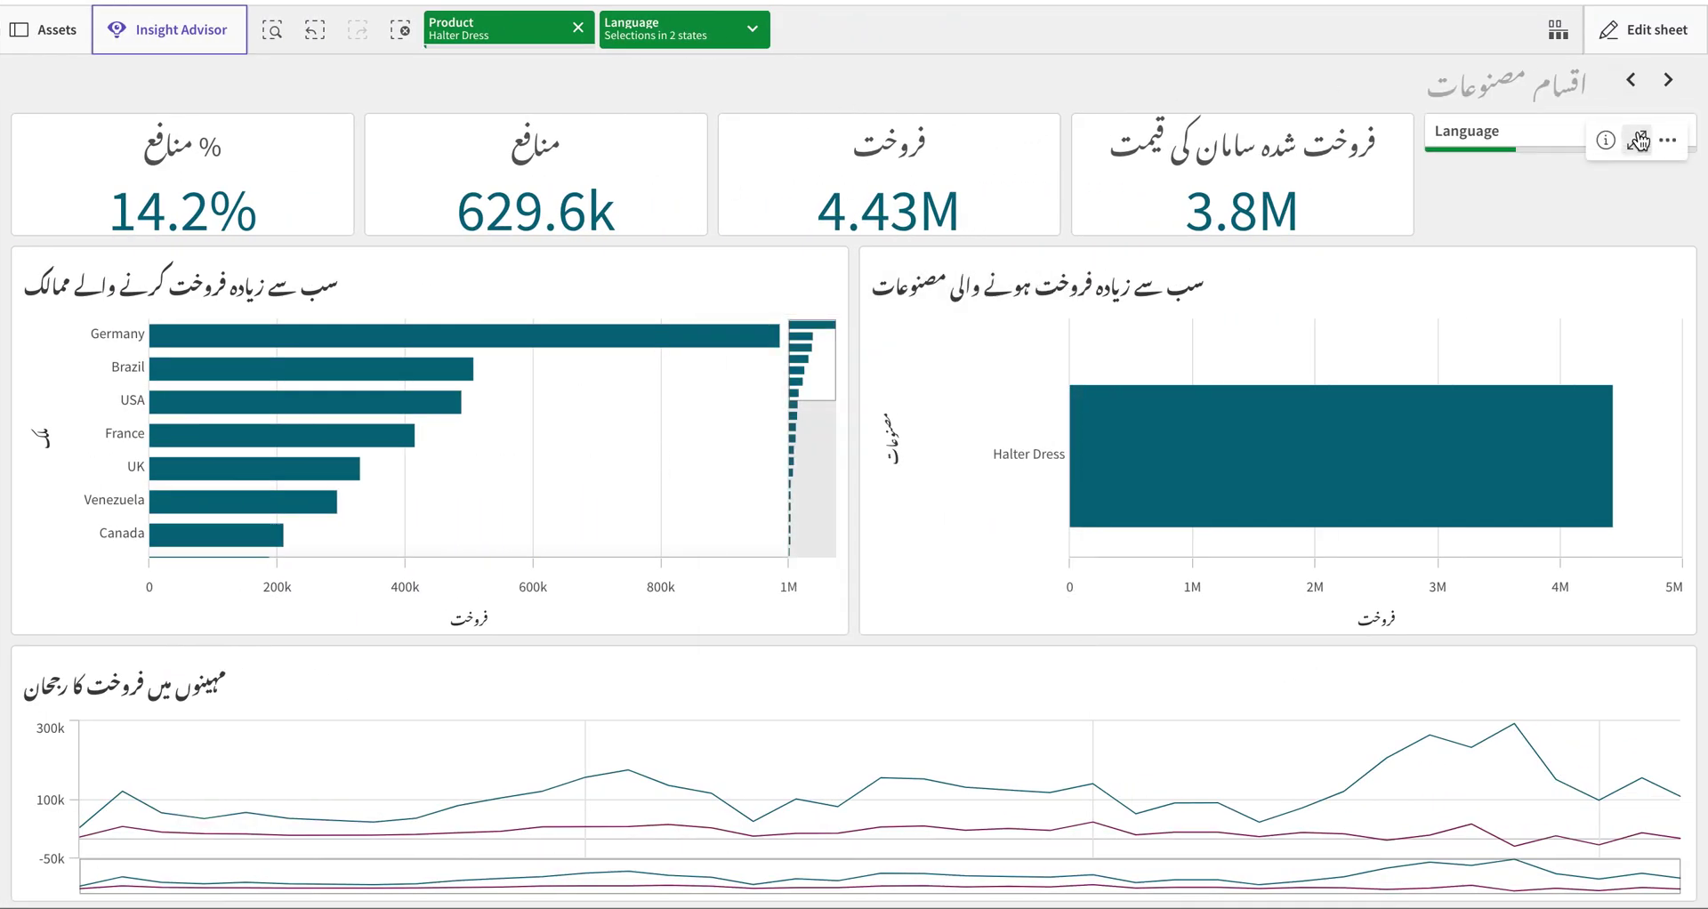